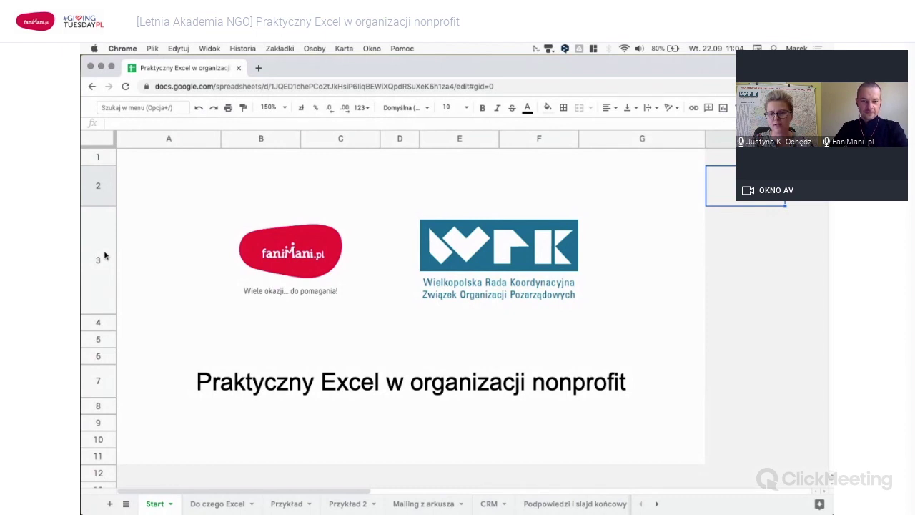
Switch to the 'Do czego Excel' sheet.
scroll(323, 336, "down", 3)
scroll(327, 358, "up", 3)
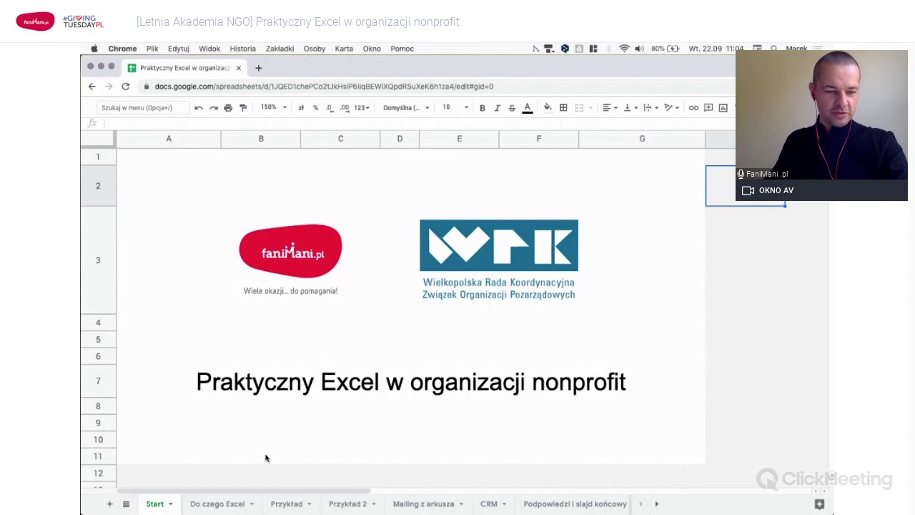
left_click(218, 503)
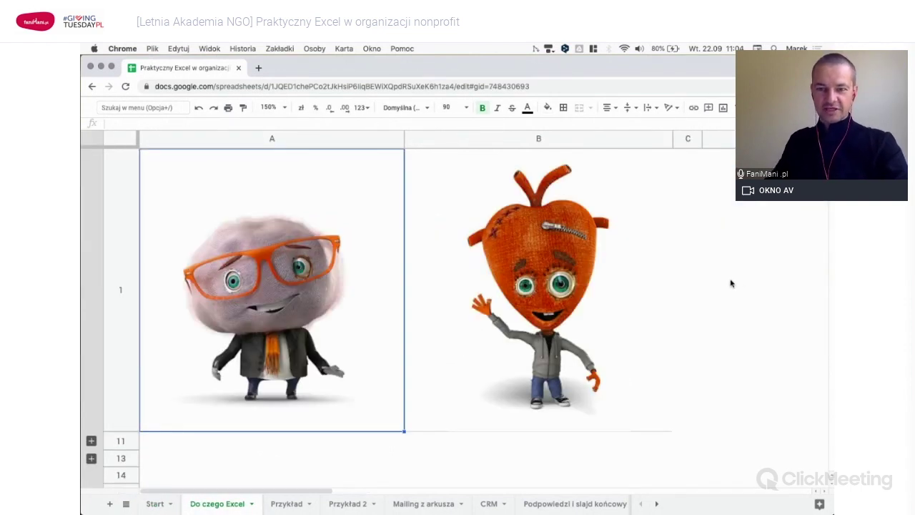
Select cell C1 and expand the grouped rows below the two character images.
left_click(735, 281)
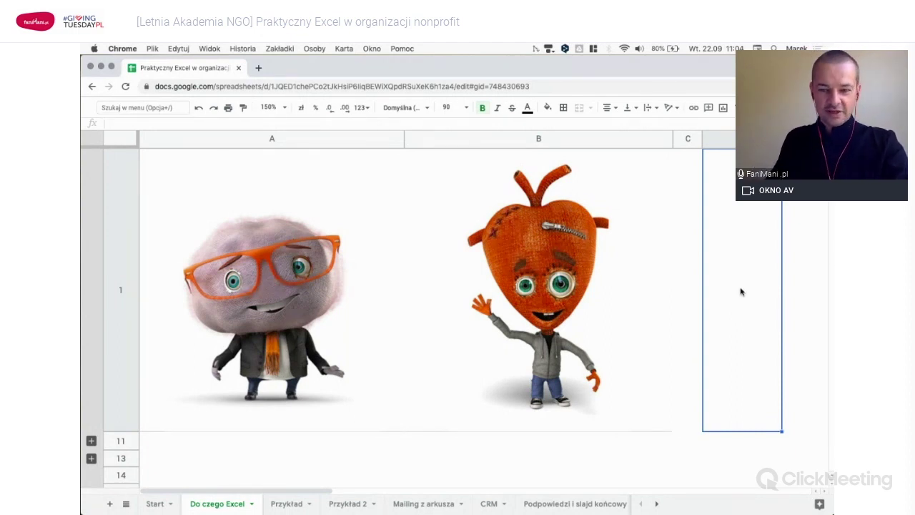
left_click(690, 364)
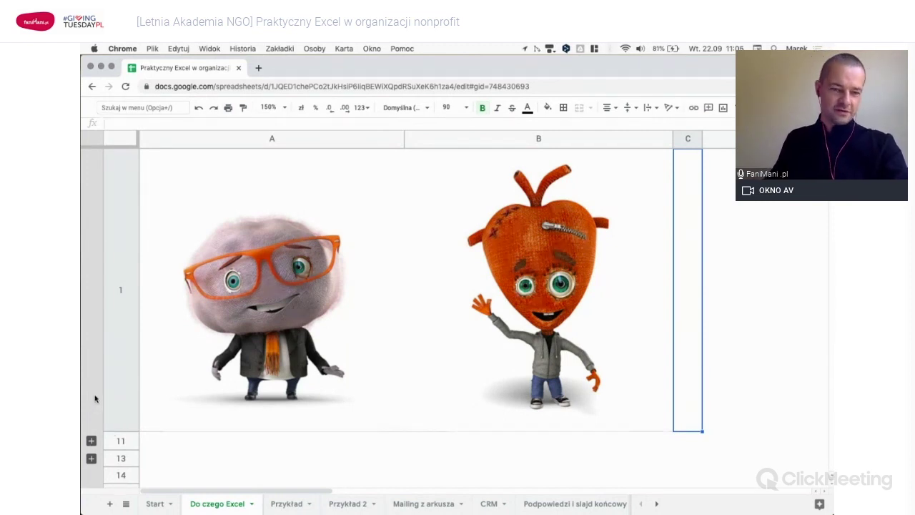
left_click(91, 441)
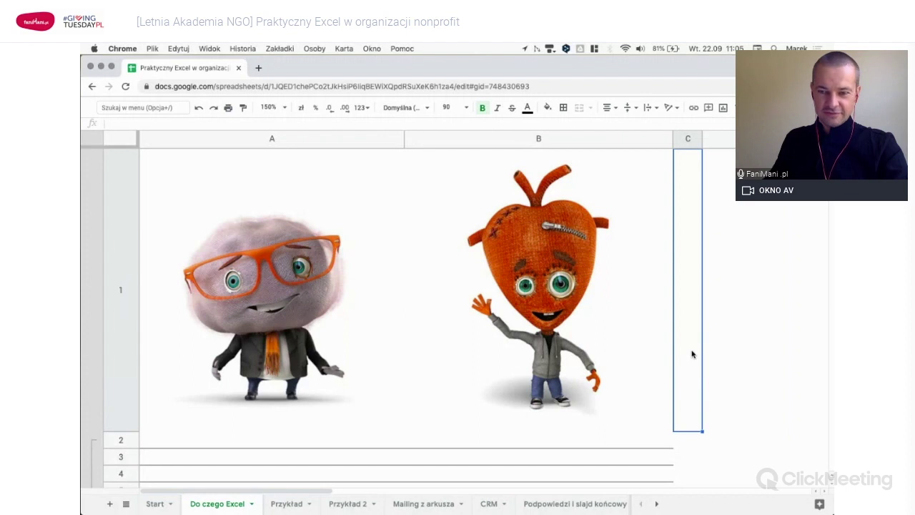
Select row 1, zoom to 125%, then collapse and re-expand the row group.
left_click(315, 181)
key("shift+space")
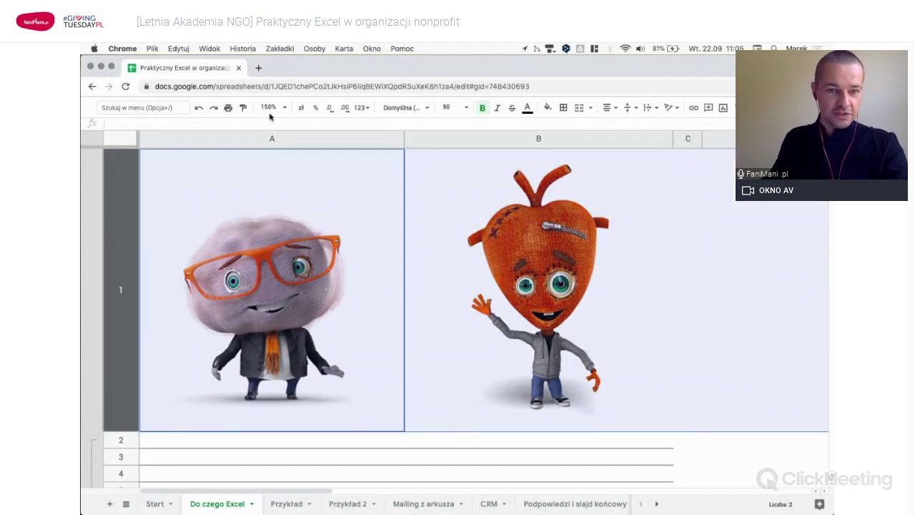
scroll(222, 411, "down", 1)
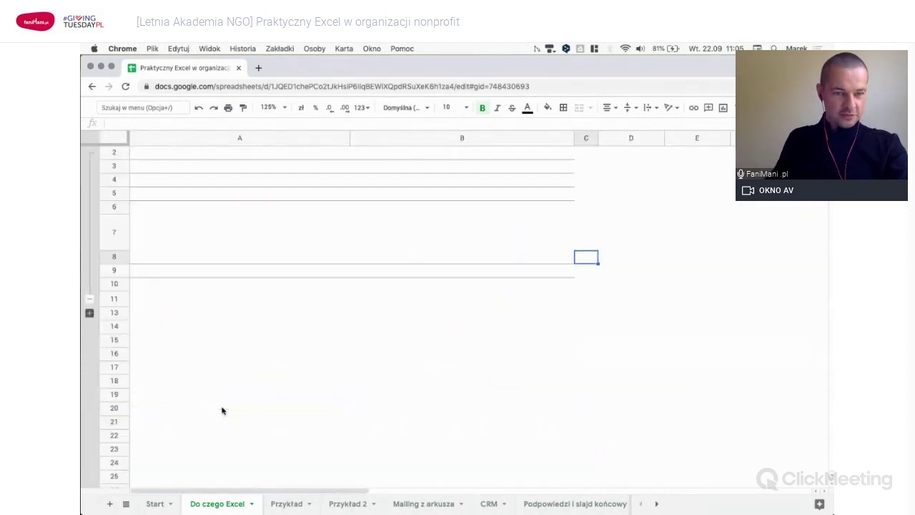
left_click(89, 300)
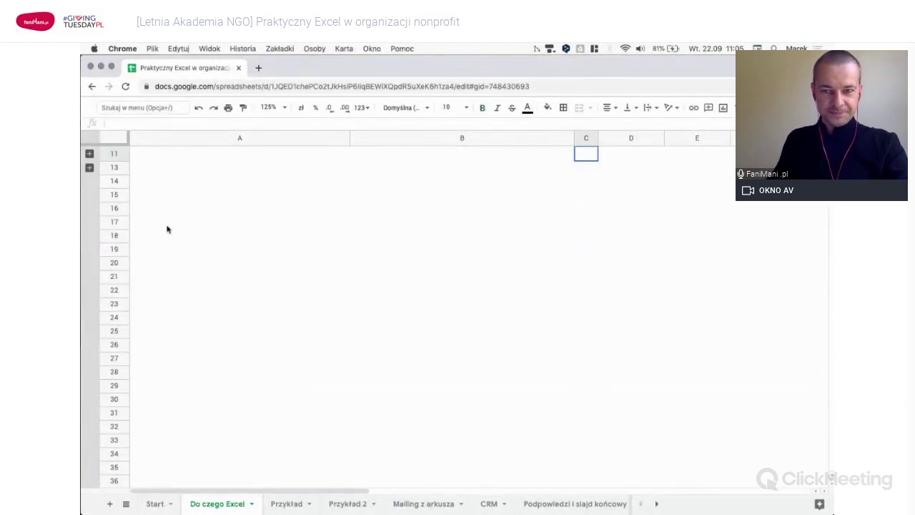
scroll(422, 237, "up", 2)
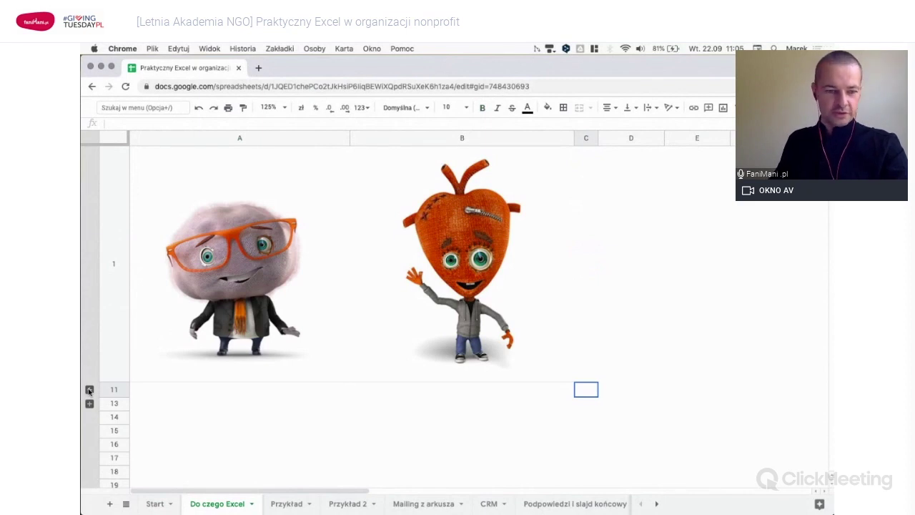
left_click(89, 390)
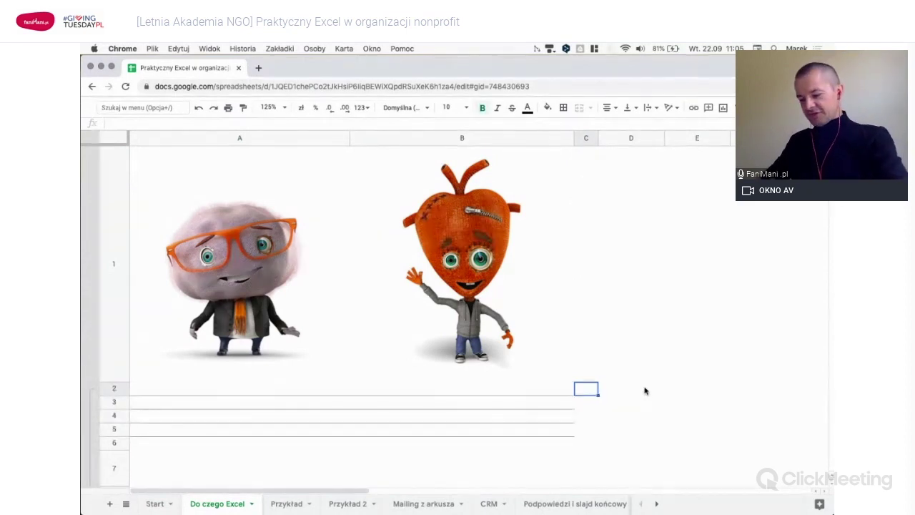
Enter x in C2, C3 and C4 to reveal their texts, then move to A4.
type("x")
key("Return")
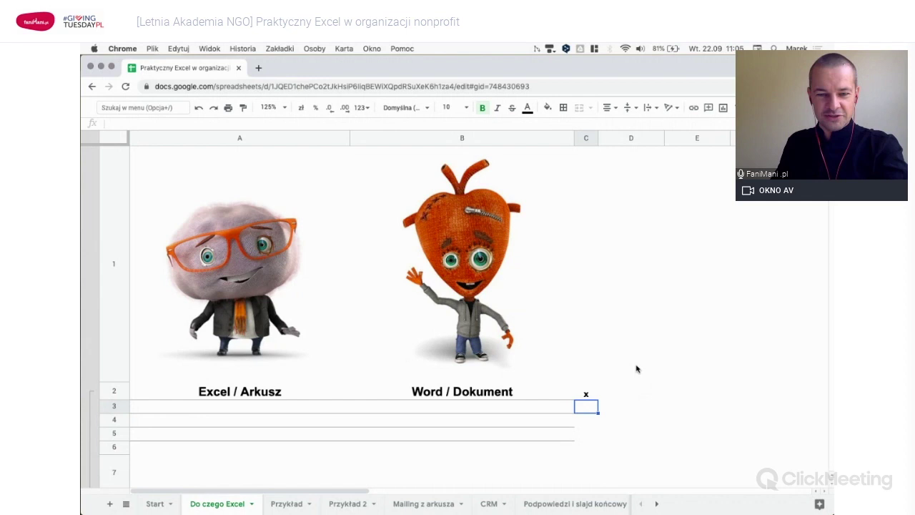
type("x")
key("shift+Return")
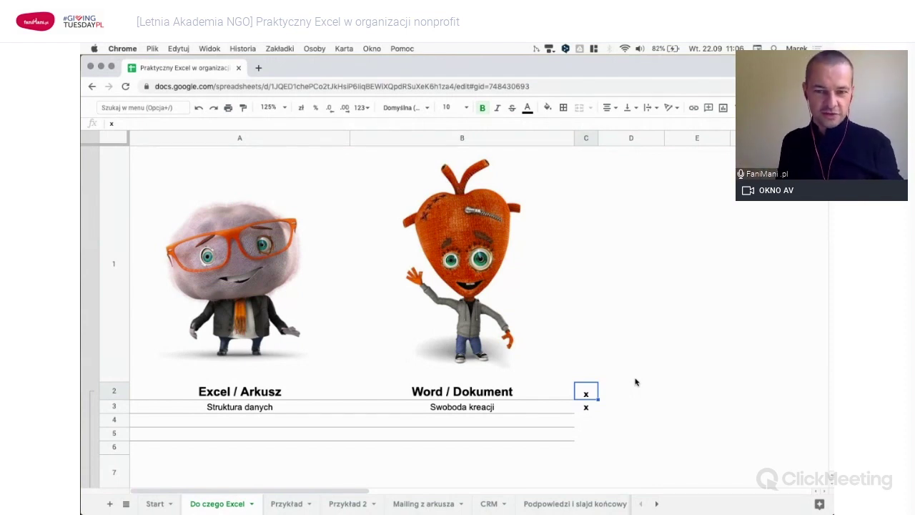
key("Down")
key("Down")
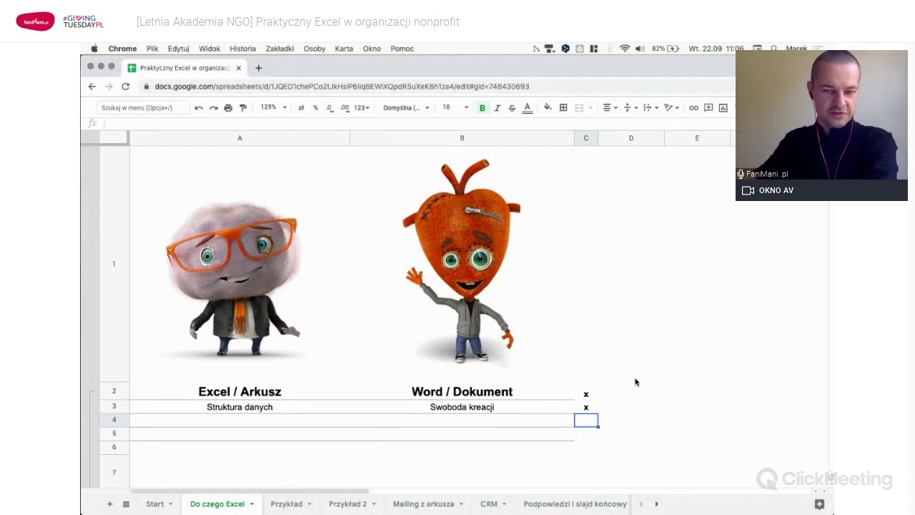
type("x")
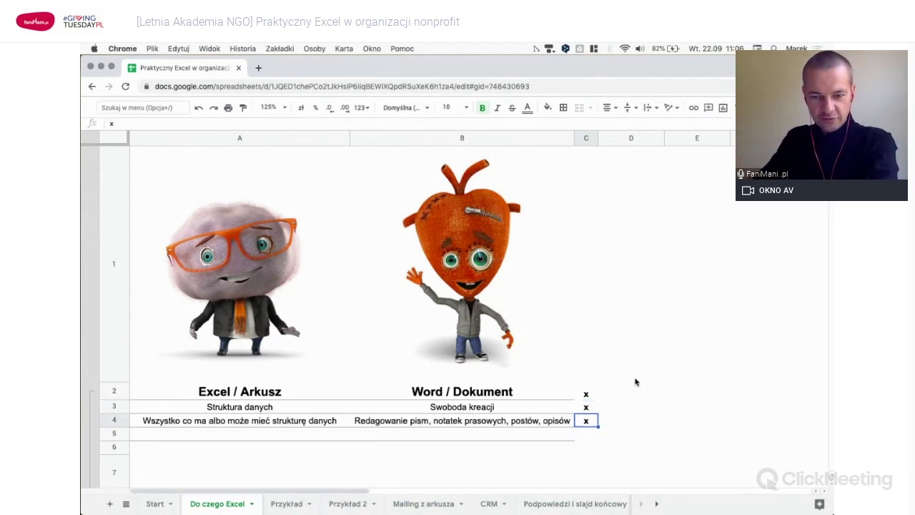
key("Left")
key("Left")
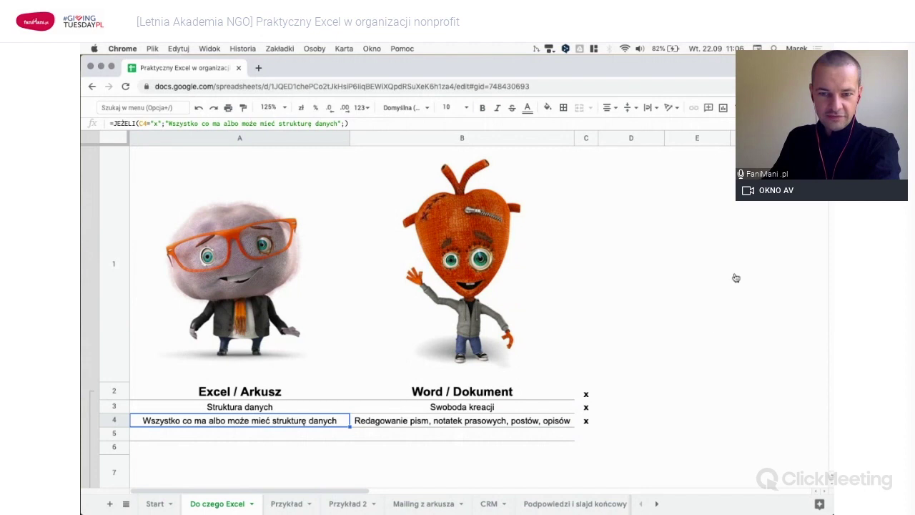
Restore the menu bar and inspect the =JEŻELI formula in A4.
key("ctrl+shift+f")
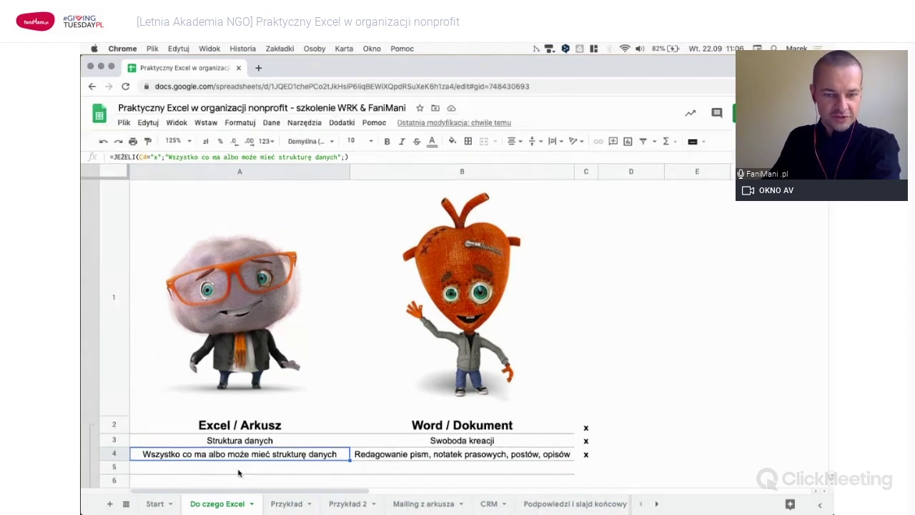
left_click(377, 457)
left_click(303, 458)
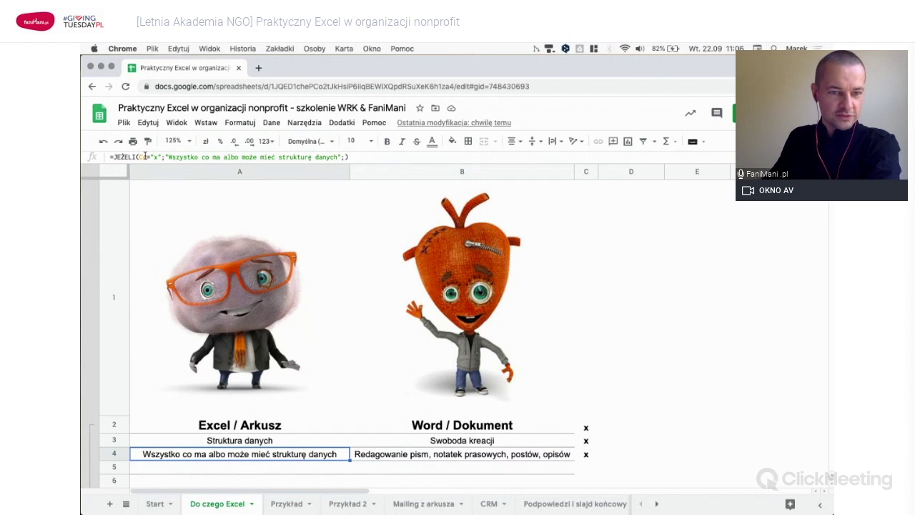
left_click(184, 156)
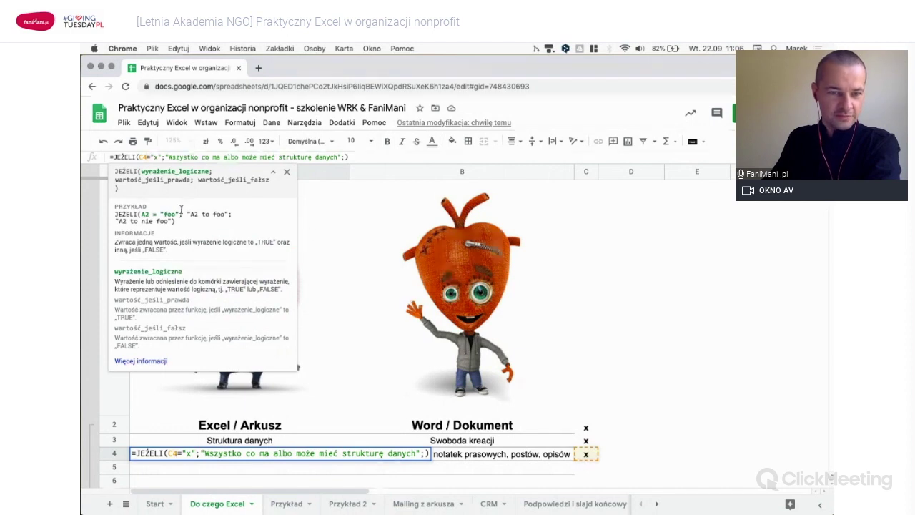
left_click(168, 156)
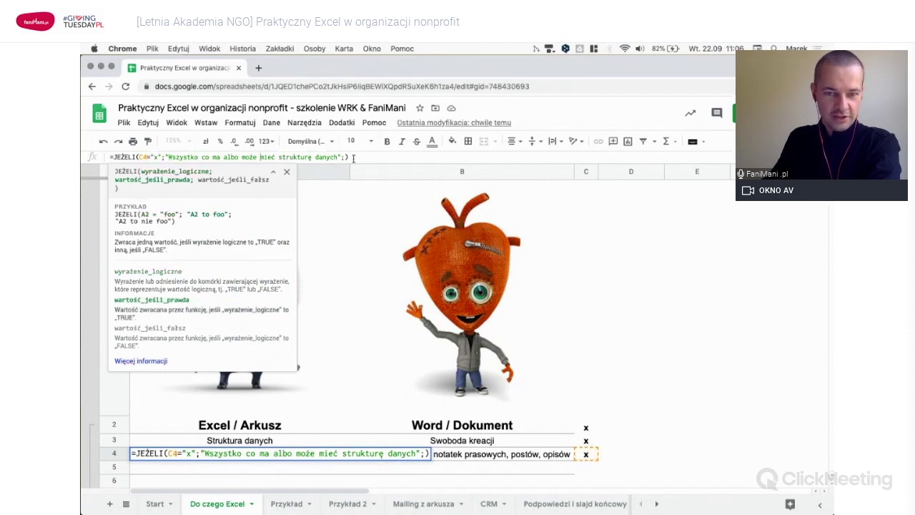
Leave the formula unchanged and clear the x from C4.
left_click(379, 157)
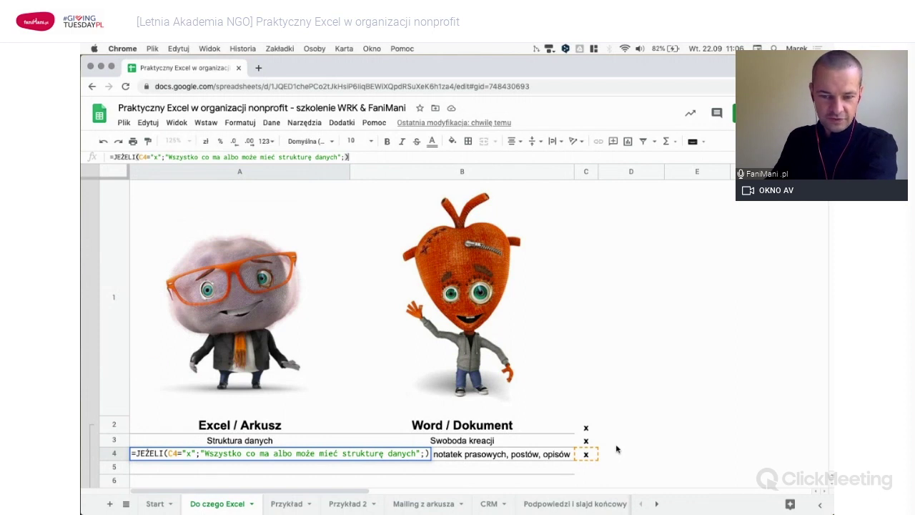
left_click(586, 454)
key("Delete")
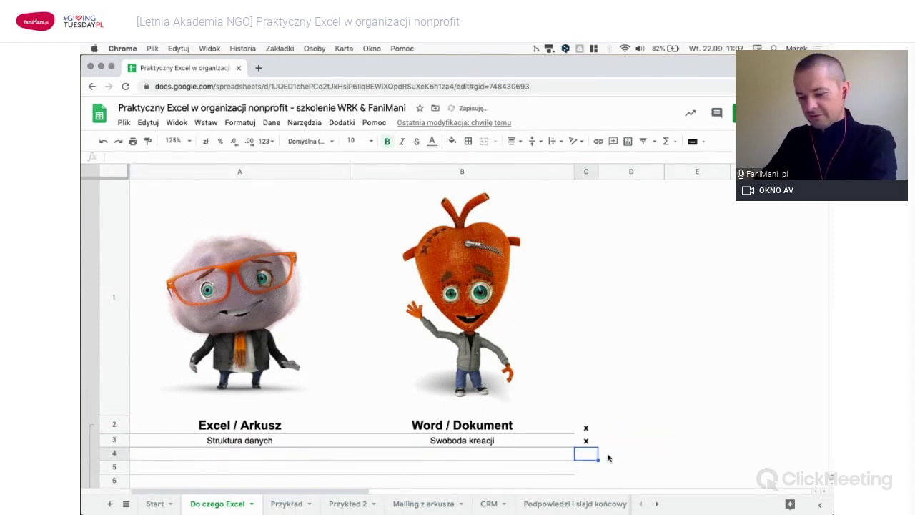
Type x back into C4 to restore row 4's Excel and Word texts.
type("x")
key("Up")
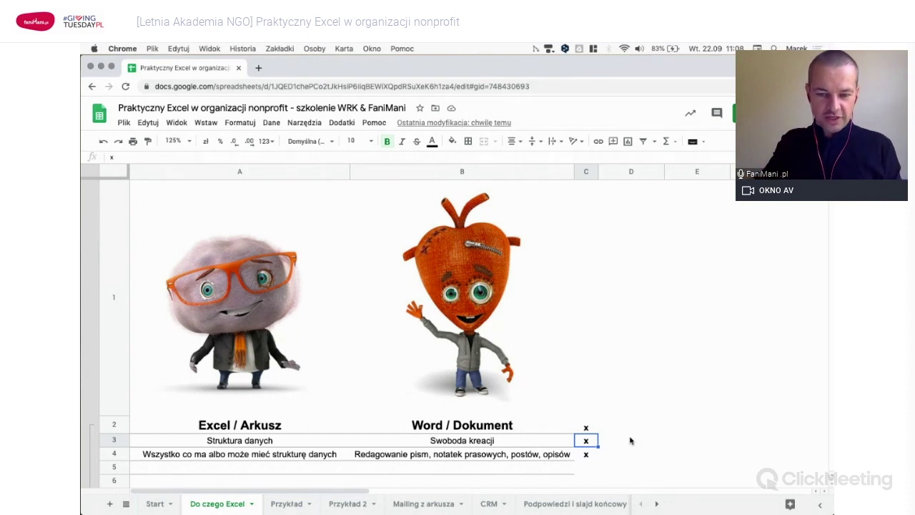
Enter x in C5, then move to A5 to view its JEŻELI formula.
key("Down")
key("Down")
type("x")
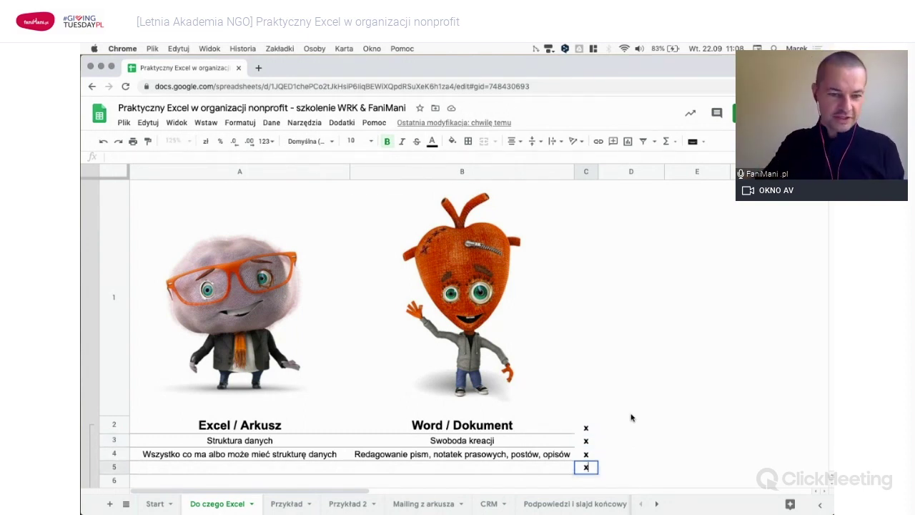
scroll(631, 429, "down", 3)
key("Left")
key("Left")
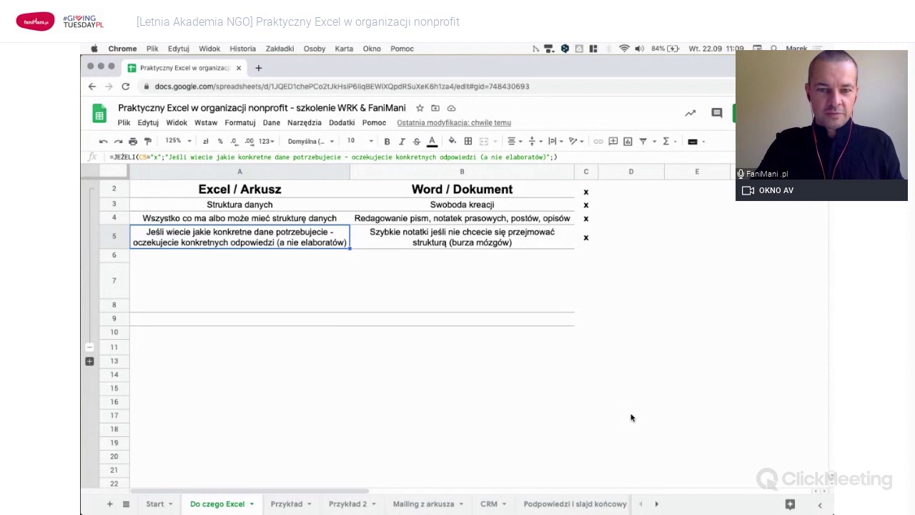
Place an x in C6 to reveal the teamwork versus solo-work texts.
left_click(585, 255)
key("ctrl+z")
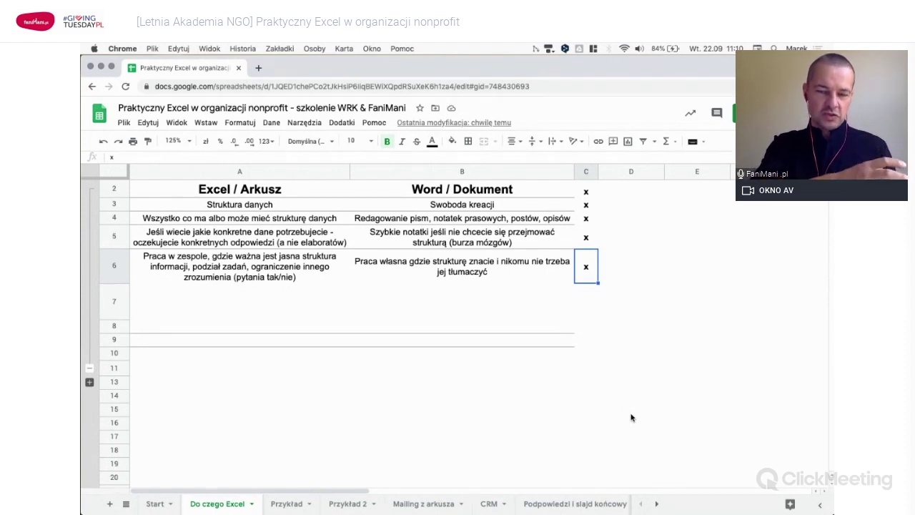
Enter x in C7 and C8, correcting a mistyped z, then return to C8.
key("Down")
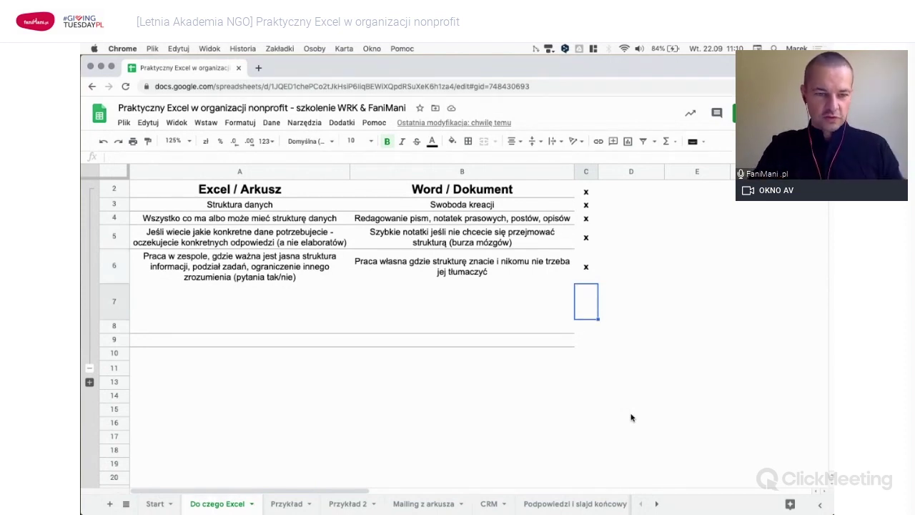
type("x")
key("Return")
type("z")
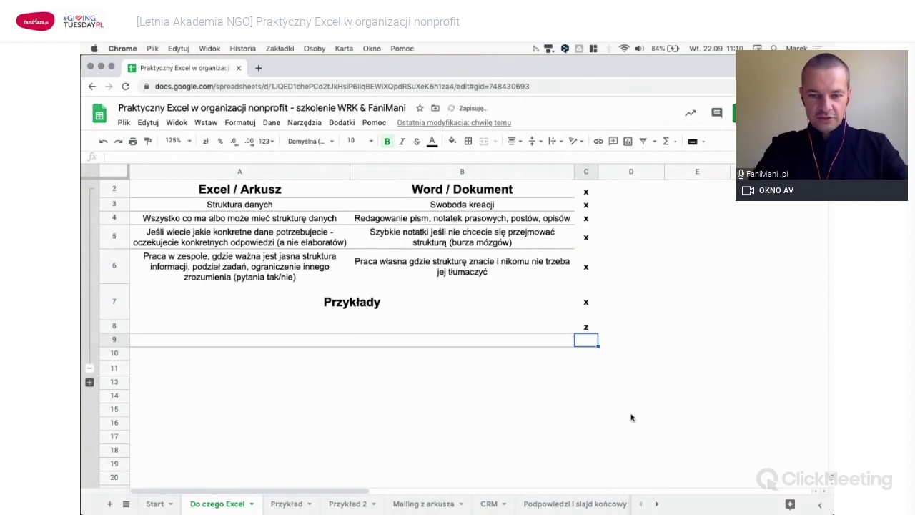
key("BackSpace")
type("x")
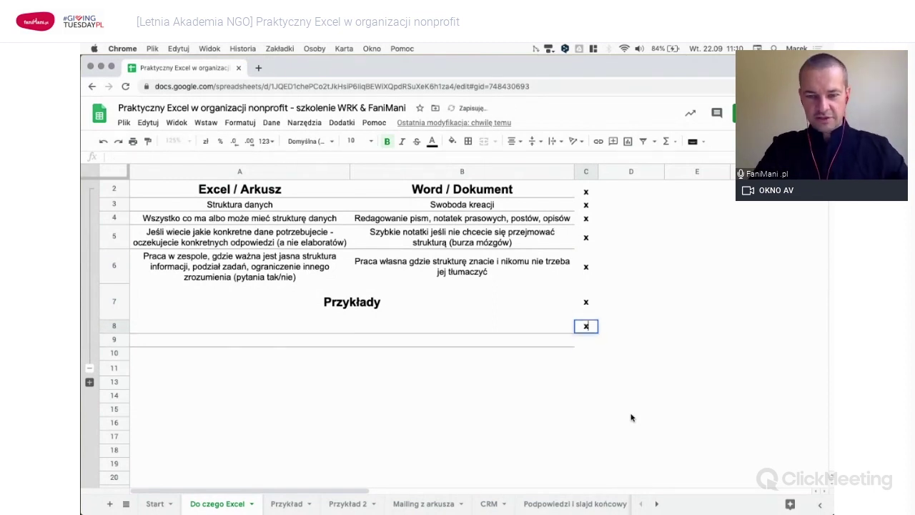
key("Return")
key("Up")
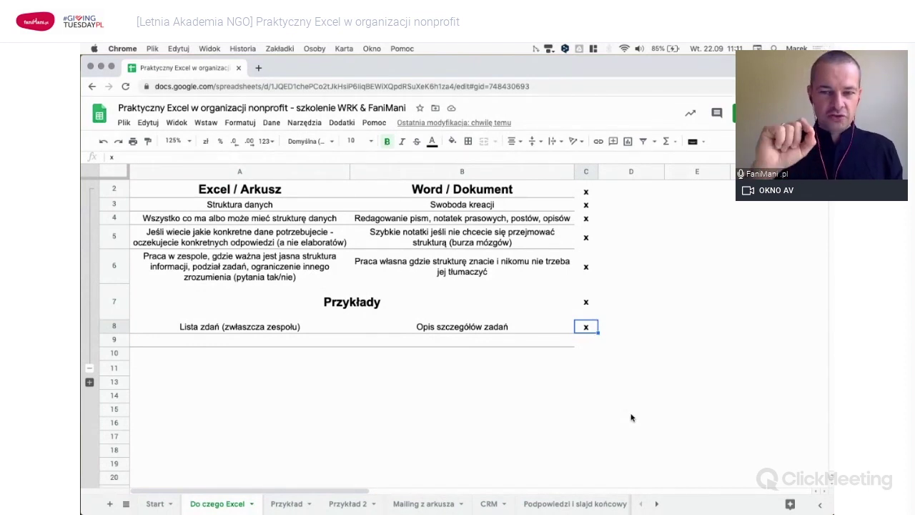
Open B8's IF formula, drop a stray reference and leave the formula unchanged.
left_click(466, 329)
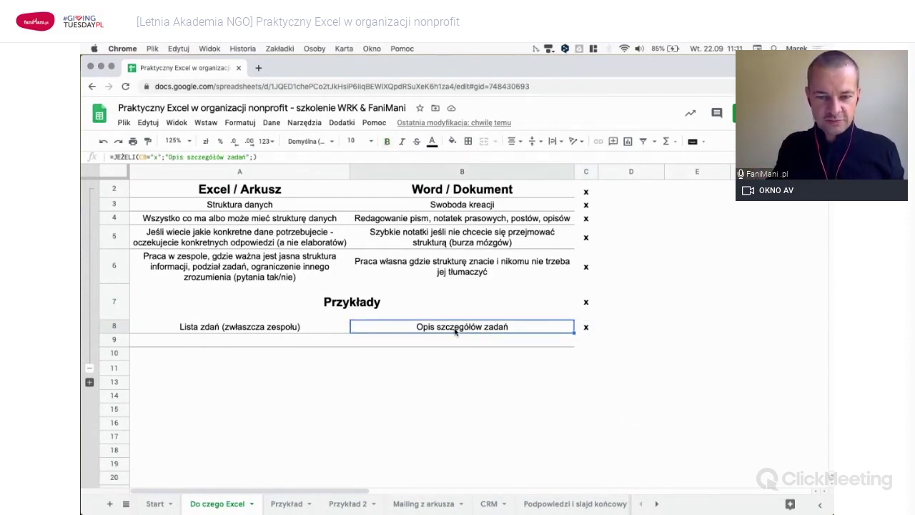
double_click(458, 327)
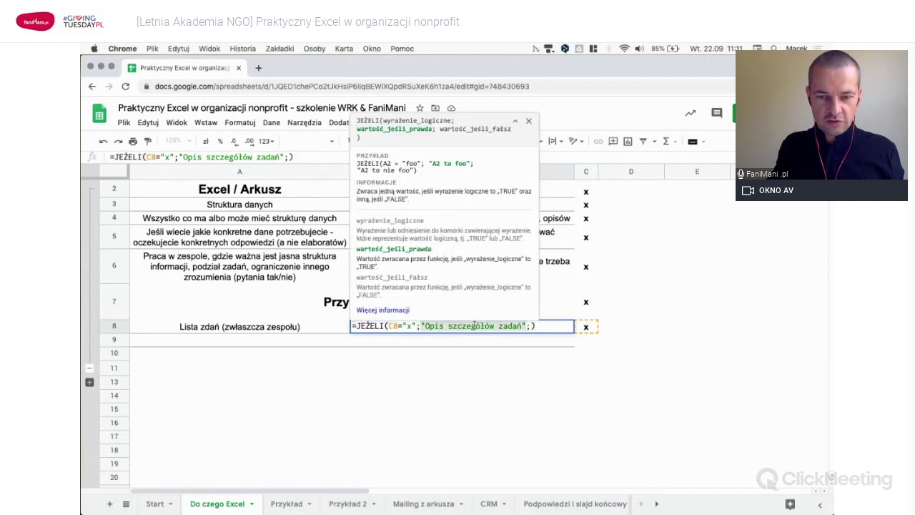
left_click(531, 353)
key("BackSpace")
key("BackSpace")
key("BackSpace")
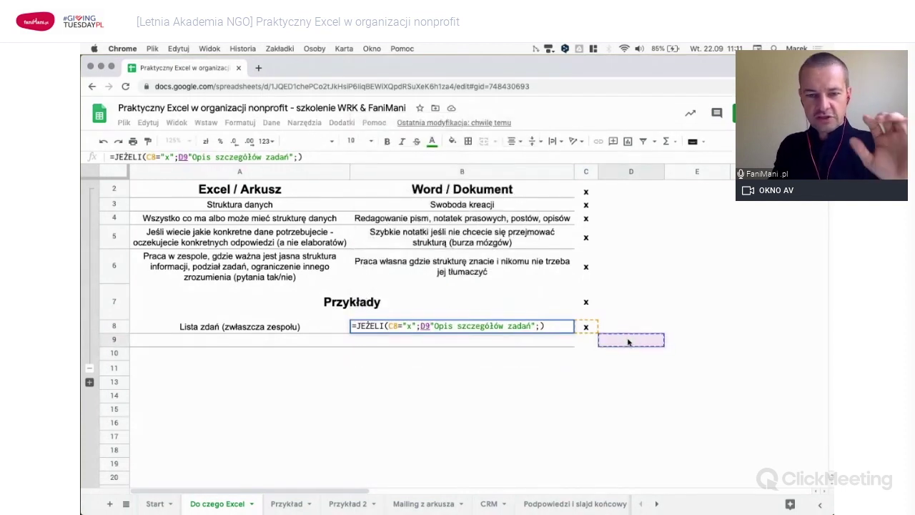
key("Escape")
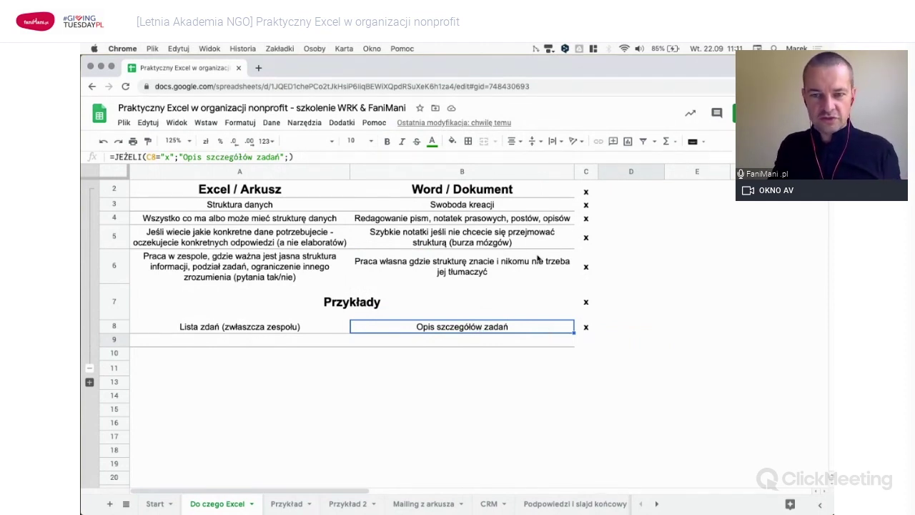
Start a comment on B8, cancel it, and select C9.
left_click(614, 146)
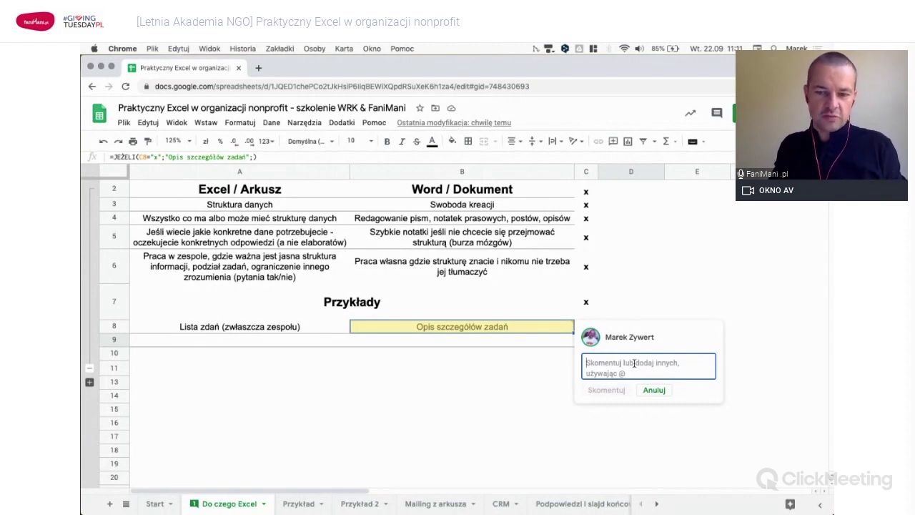
left_click(654, 392)
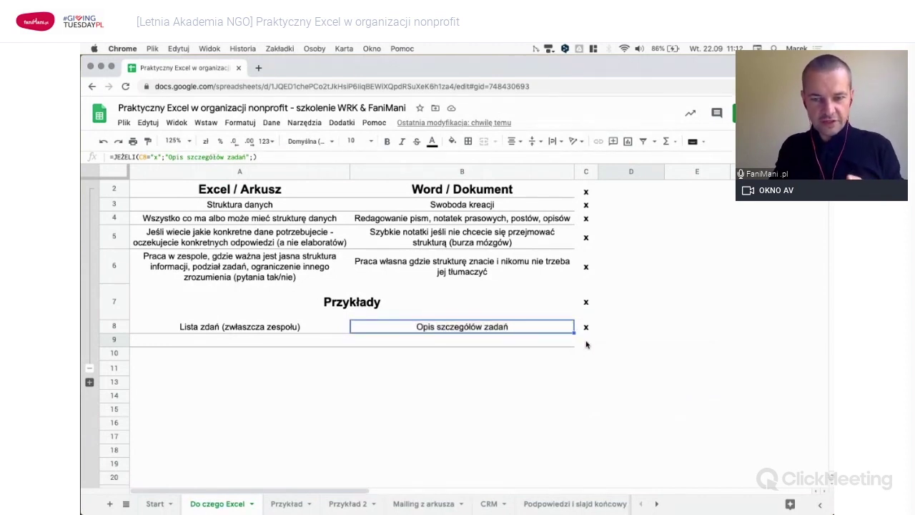
left_click(586, 341)
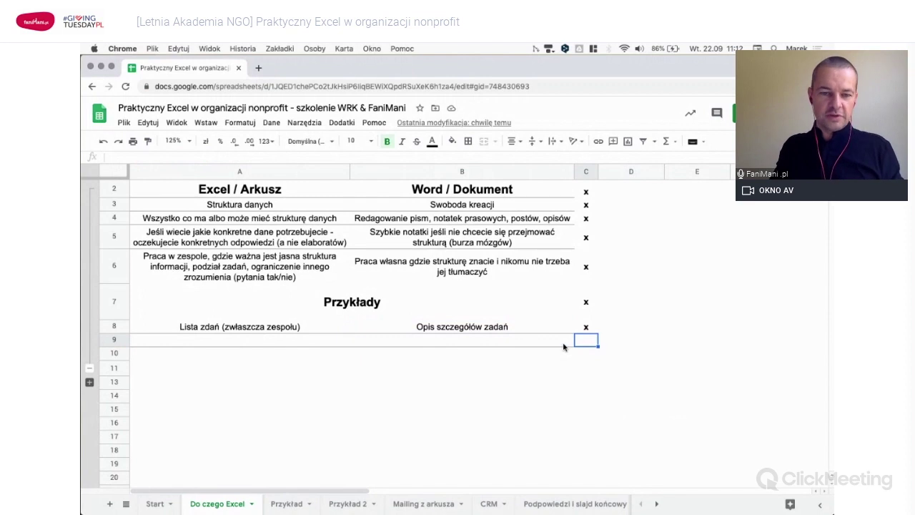
left_click(565, 346)
Enter x in C9 and C10 to show the publication-plan and donor examples.
key("Right")
type("x")
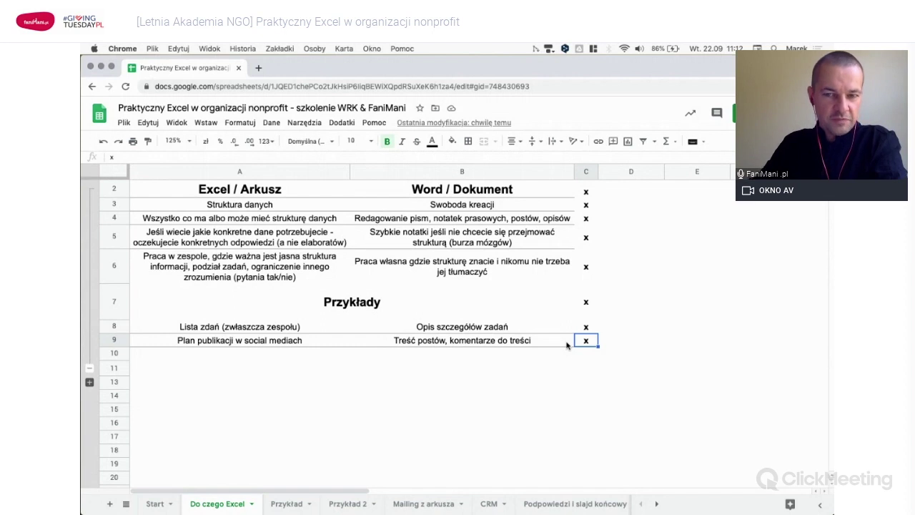
key("Down")
key("ctrl+z")
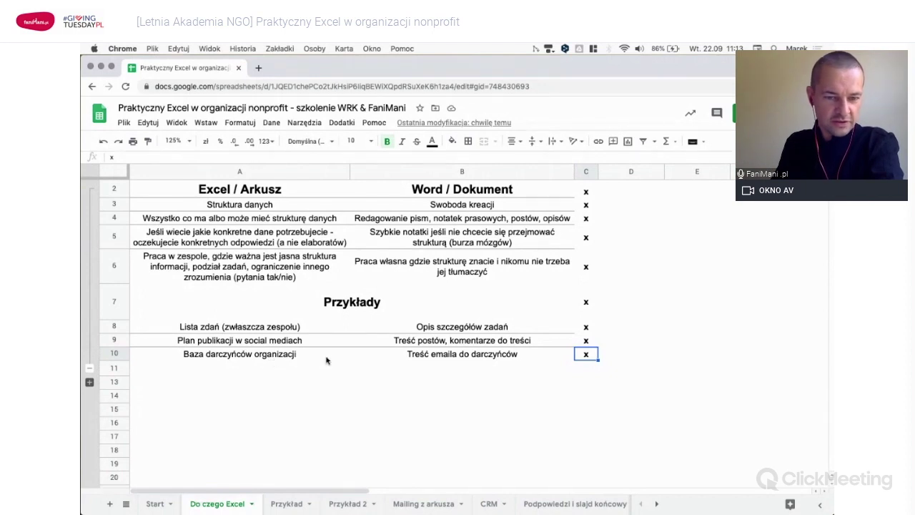
Inspect the formulas behind A10 and B10, then select cell C11.
left_click(326, 358)
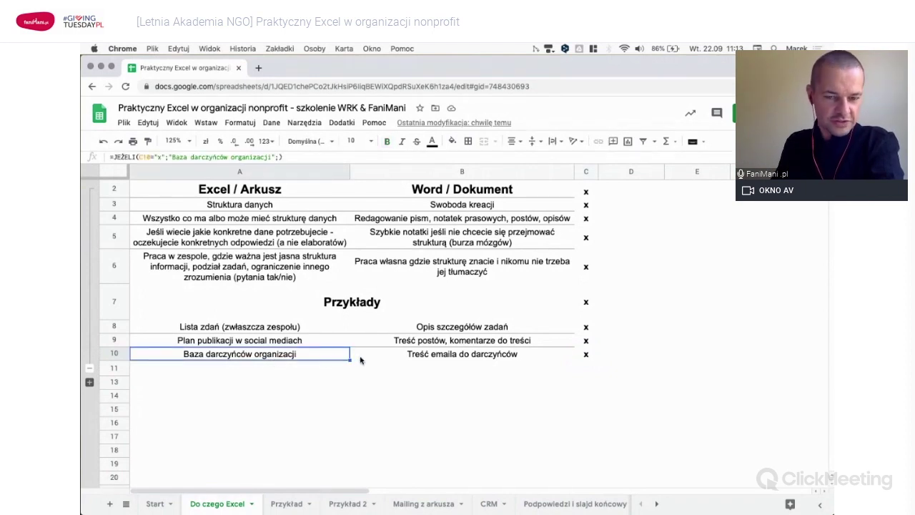
left_click(363, 359)
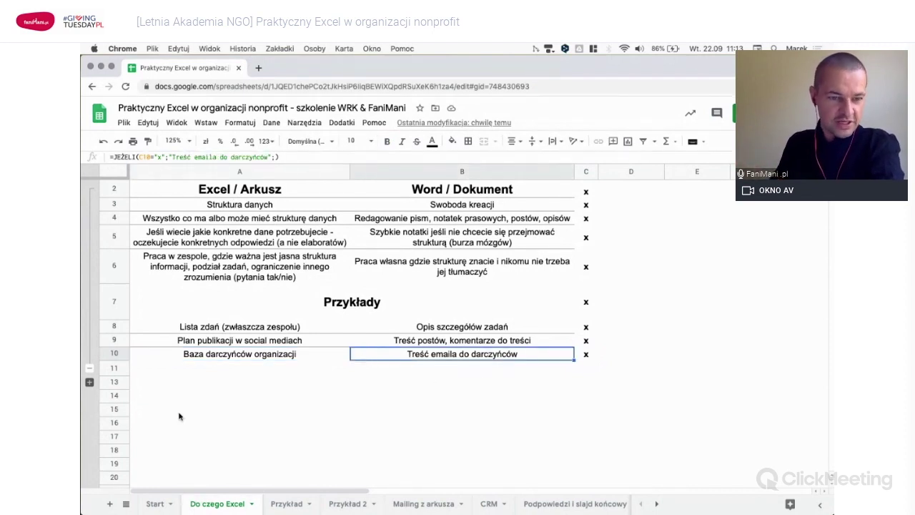
left_click(586, 369)
Put x in C11 and expand hidden row 12 to show the overflowing rubbish-bin photo.
type("x")
left_click(90, 381)
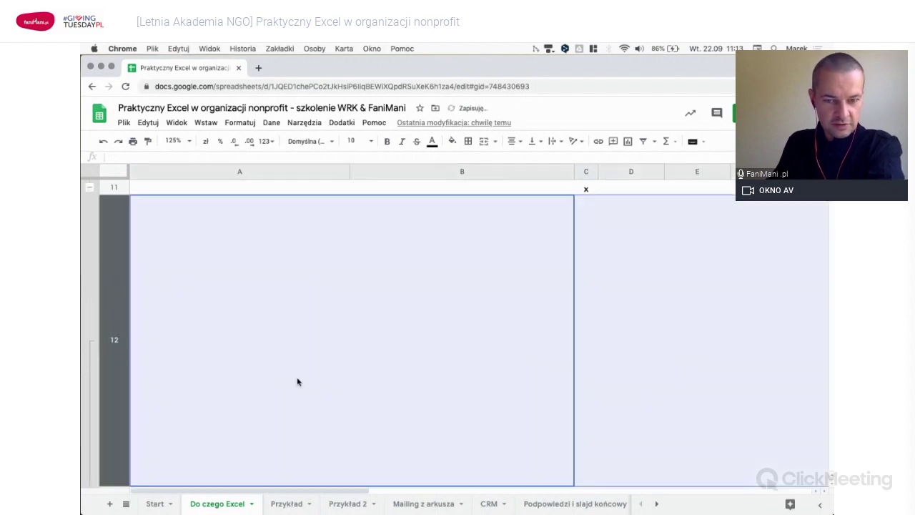
left_click(632, 363)
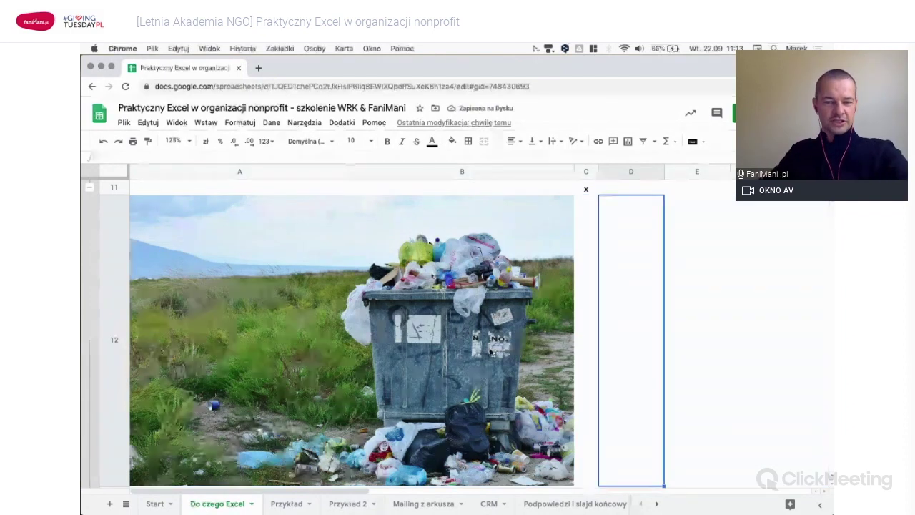
left_click(490, 352)
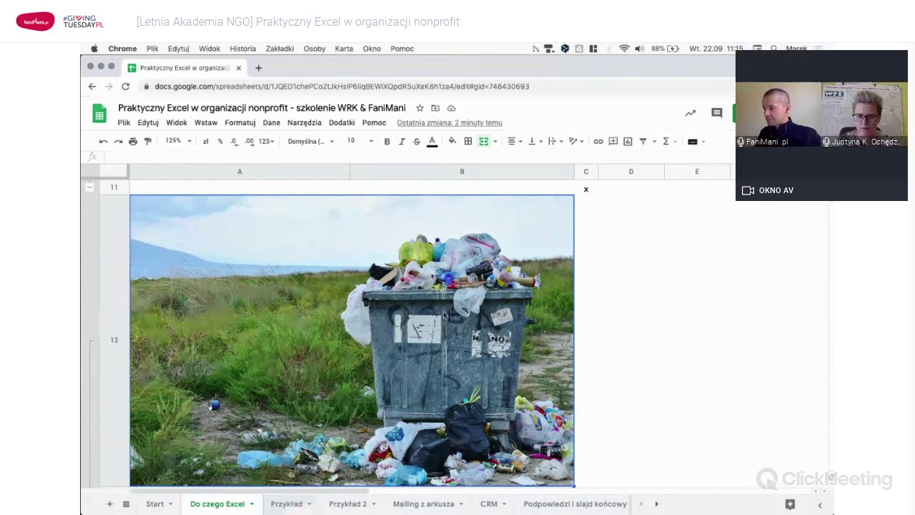
key("Escape")
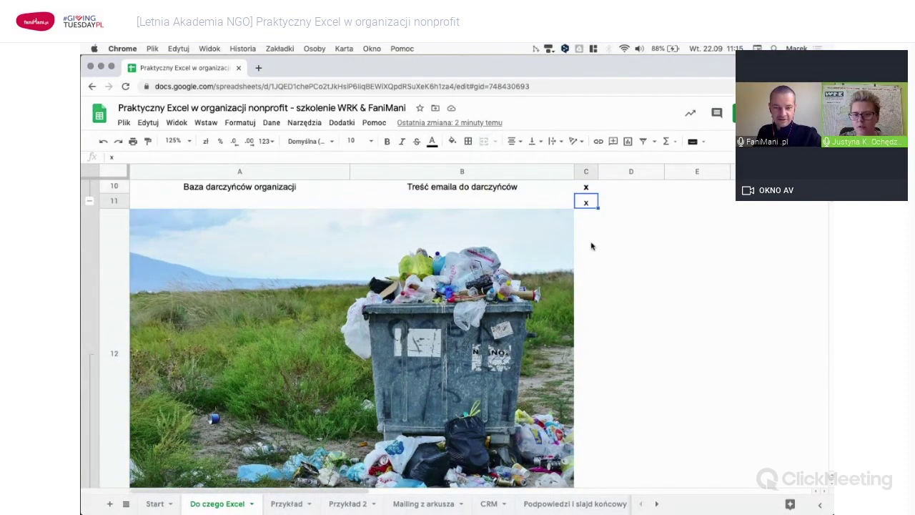
scroll(592, 246, "up", 3)
left_click(476, 286)
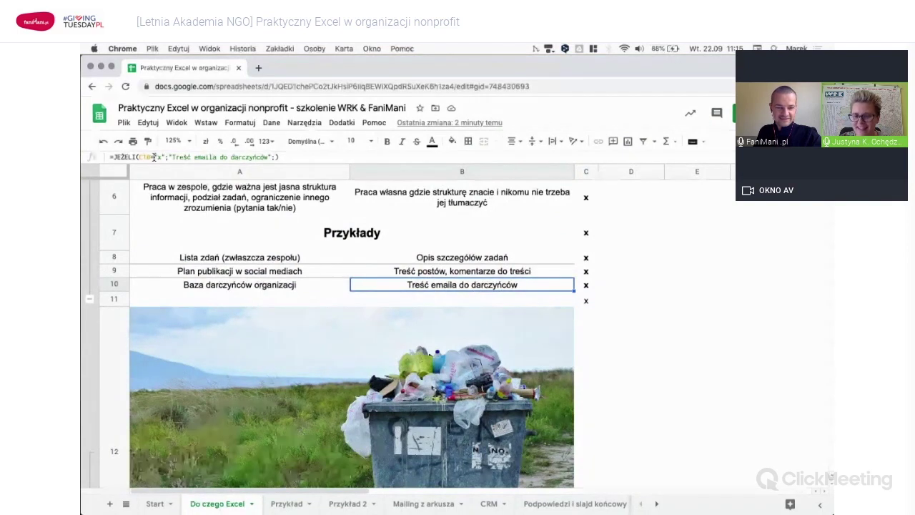
left_click(286, 300)
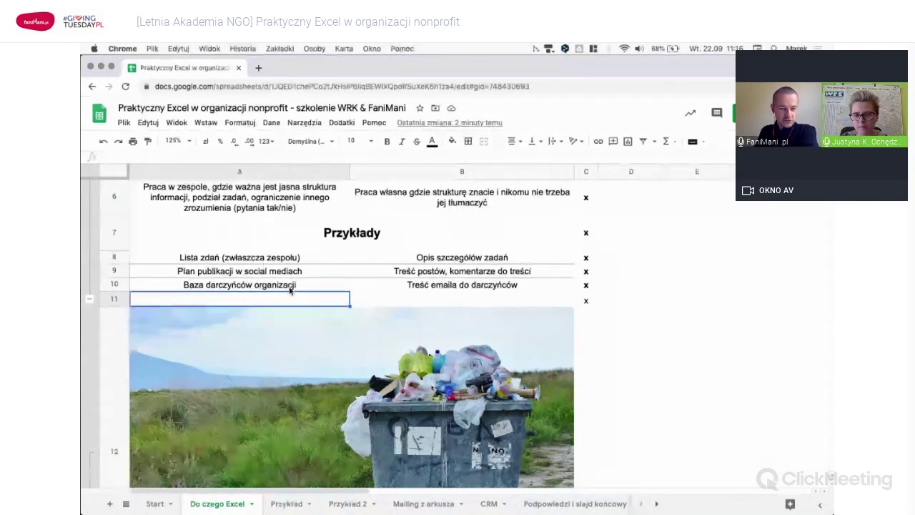
left_click(305, 284)
left_click(304, 297)
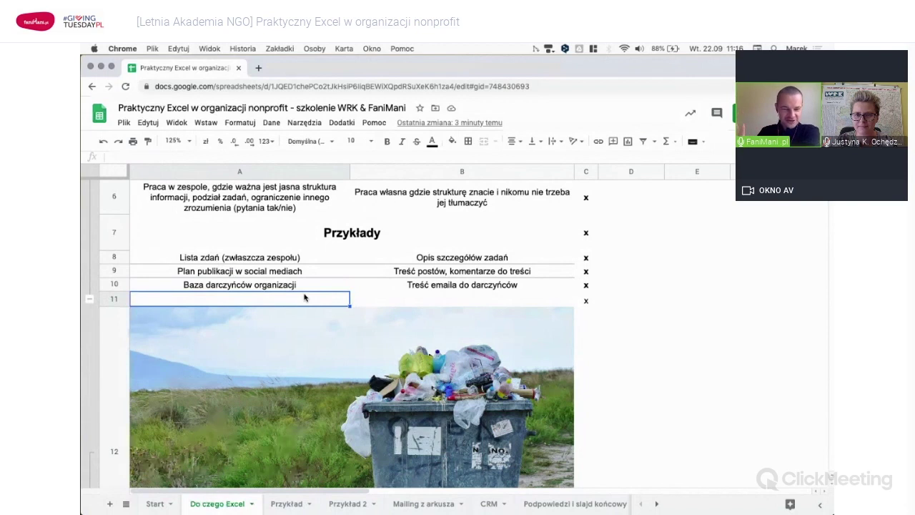
left_click(124, 123)
left_click(386, 304)
left_click(325, 303)
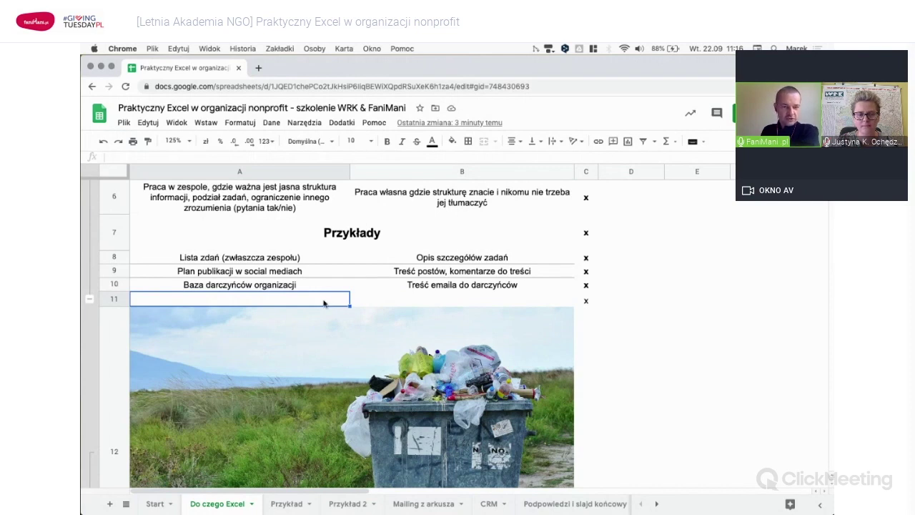
left_click(200, 289)
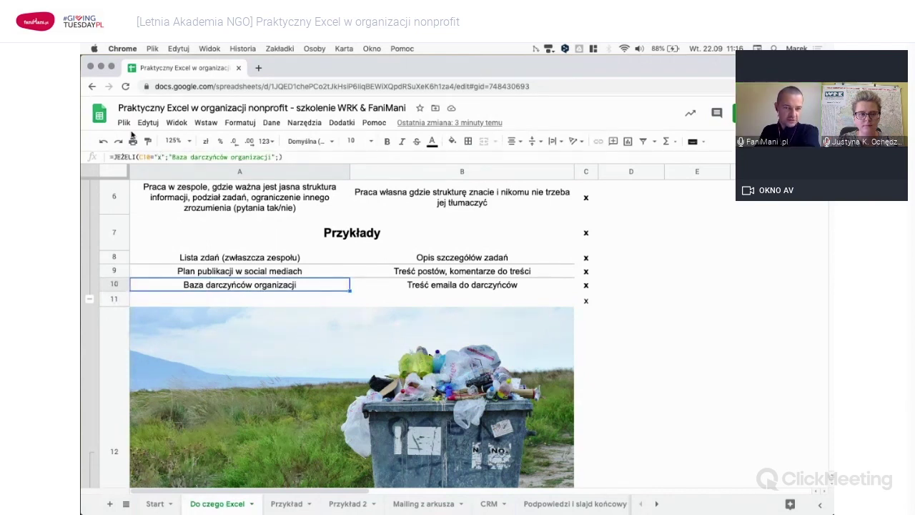
left_click(125, 122)
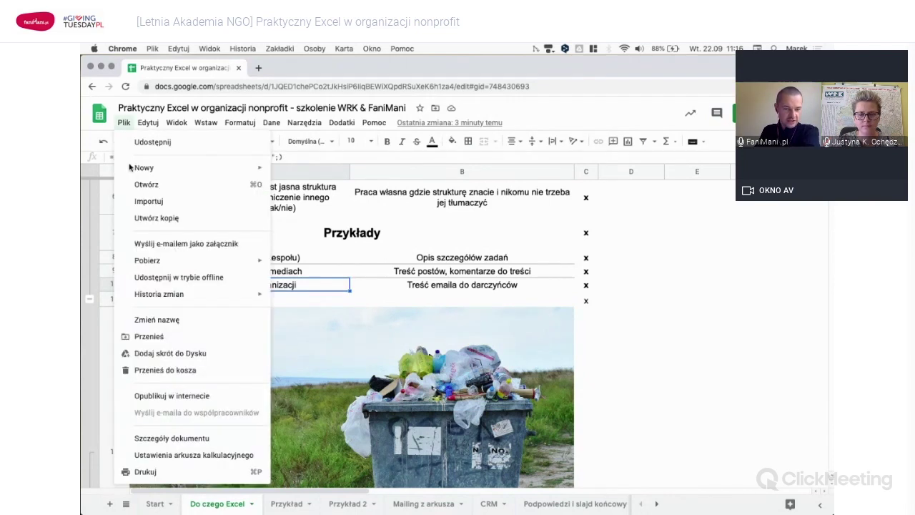
left_click(168, 456)
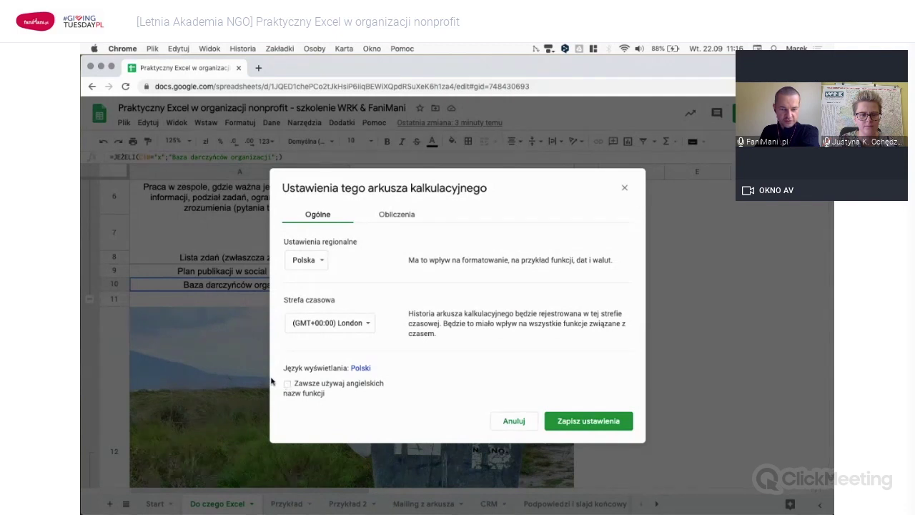
left_click(515, 423)
left_click(309, 297)
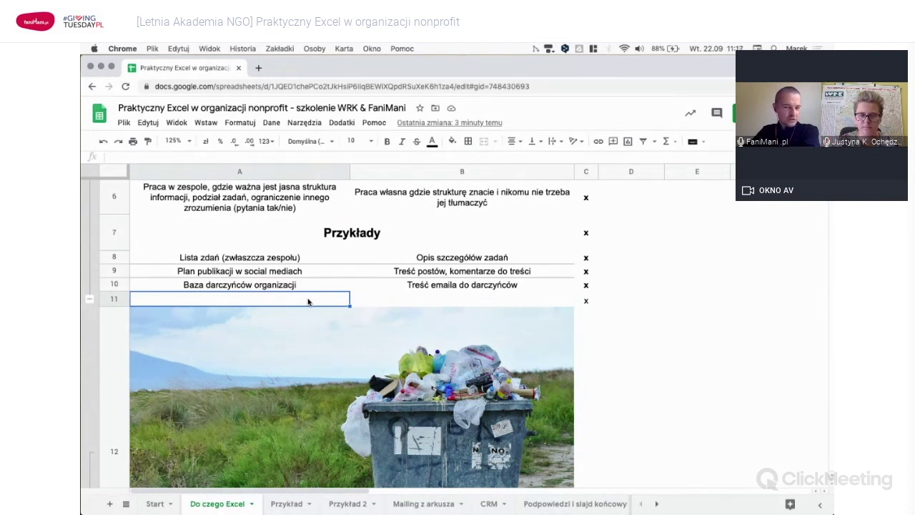
Enter =JEŻELI(C11="x";"To jest test";":P") in cell A11.
type("=")
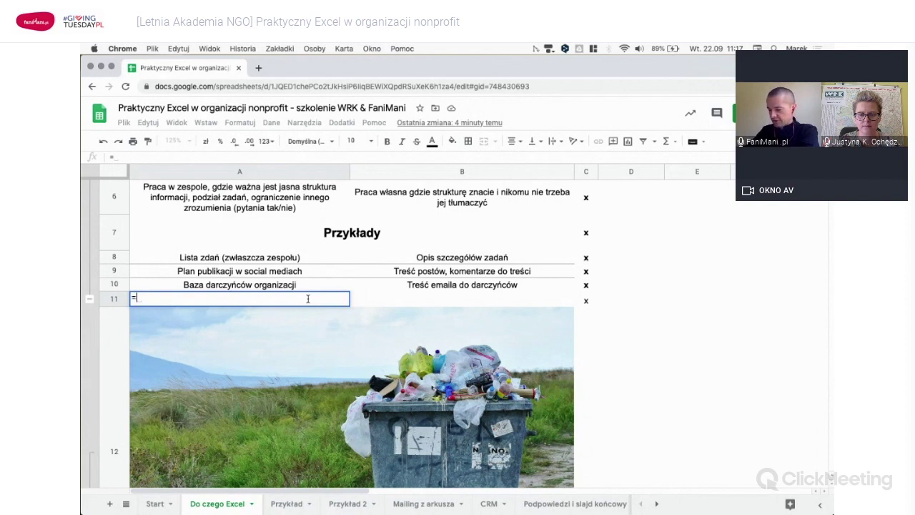
type("J")
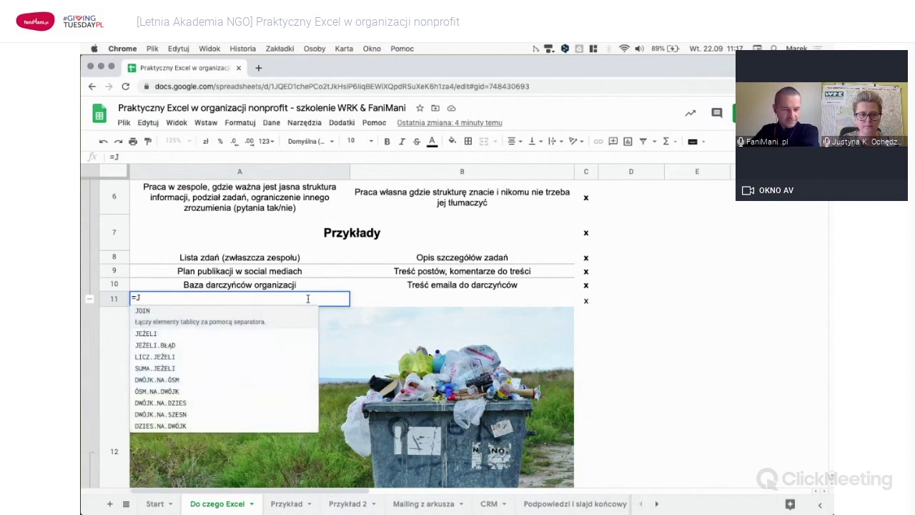
type("e")
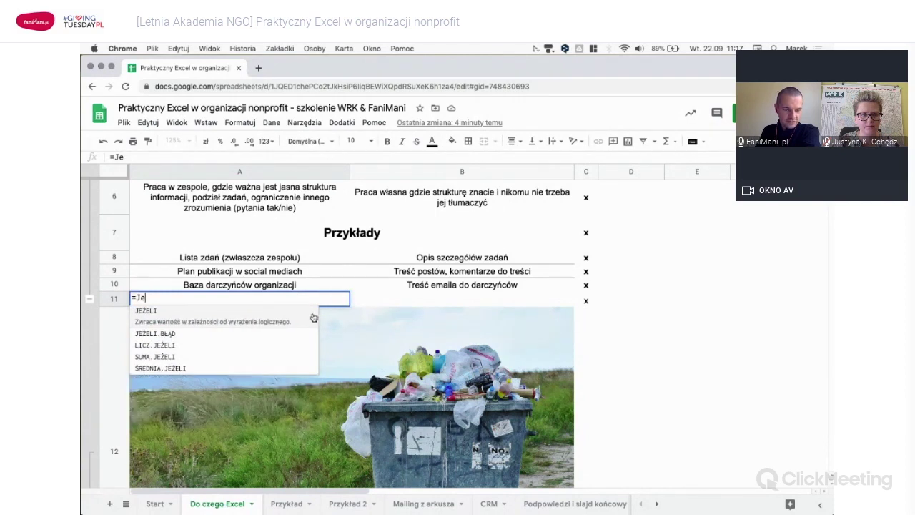
left_click(255, 322)
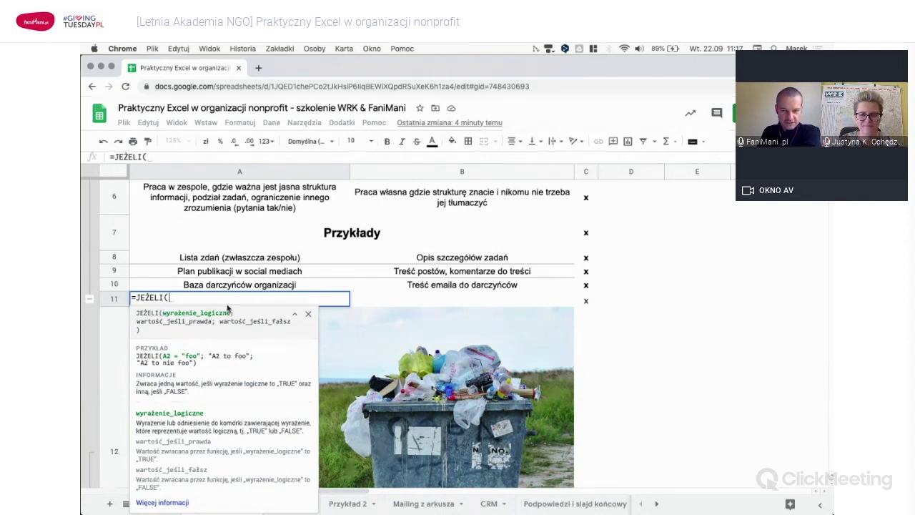
left_click(586, 301)
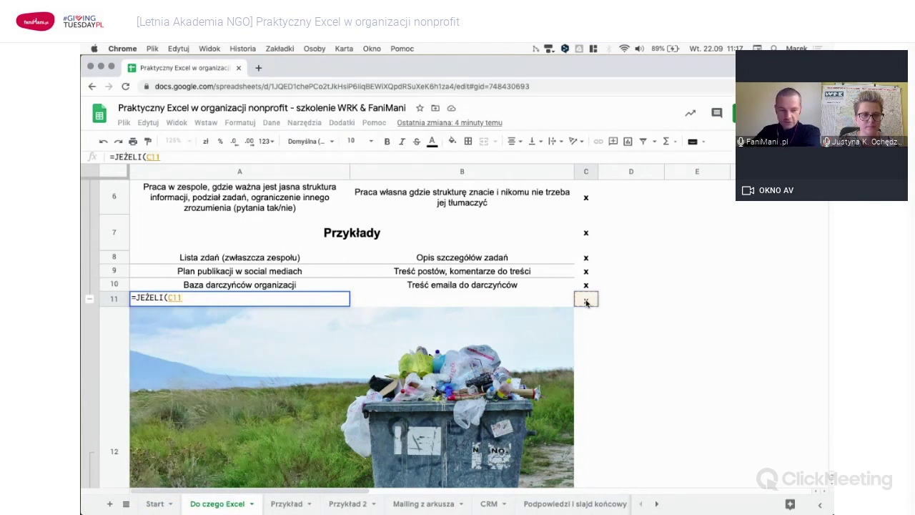
type("=")
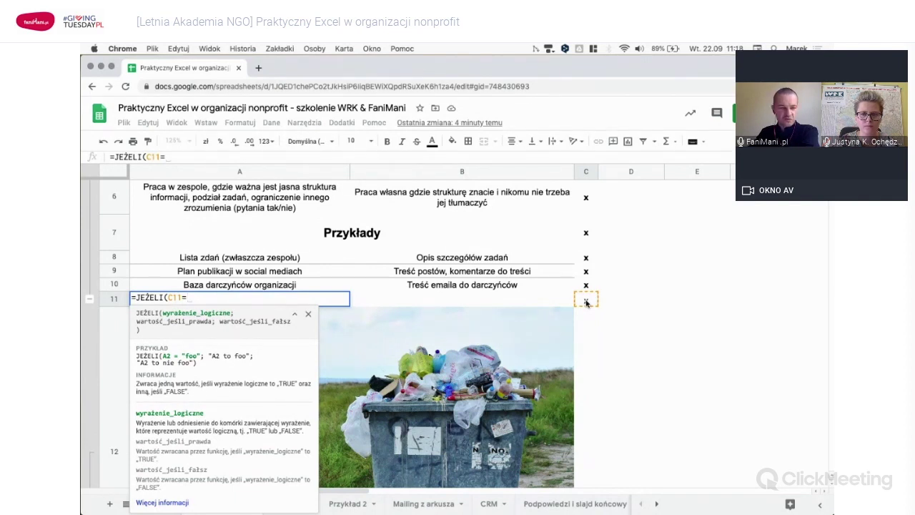
type("\"")
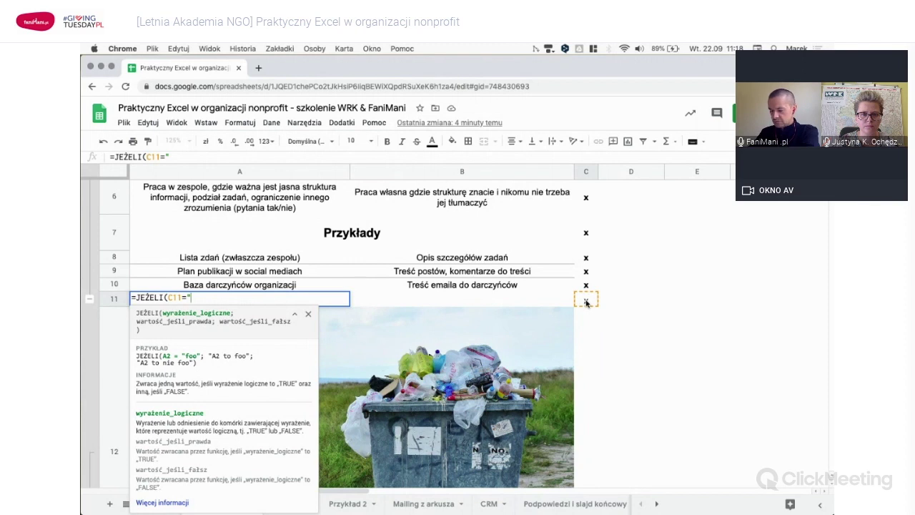
type("x\"")
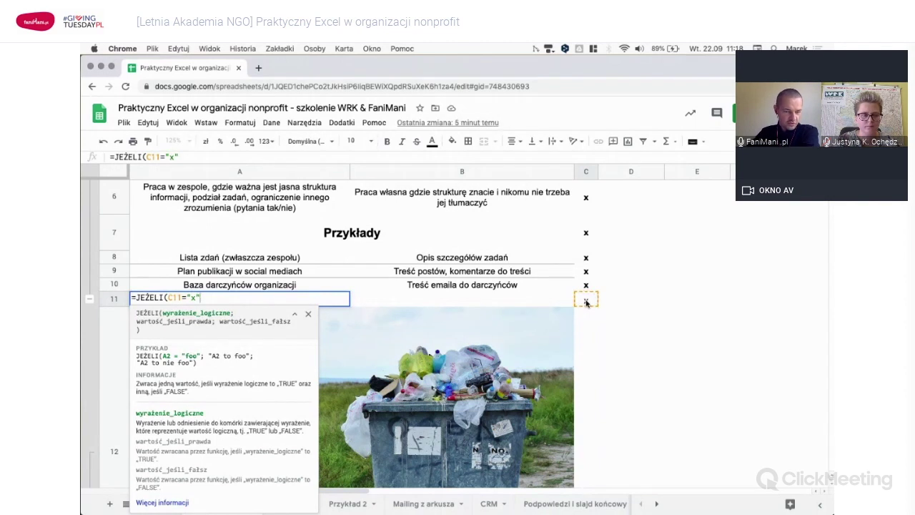
type(";")
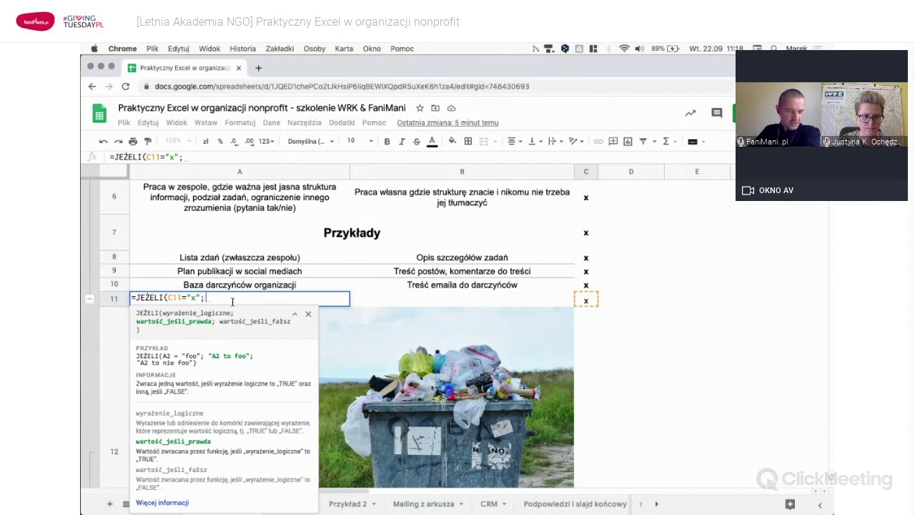
type("\"")
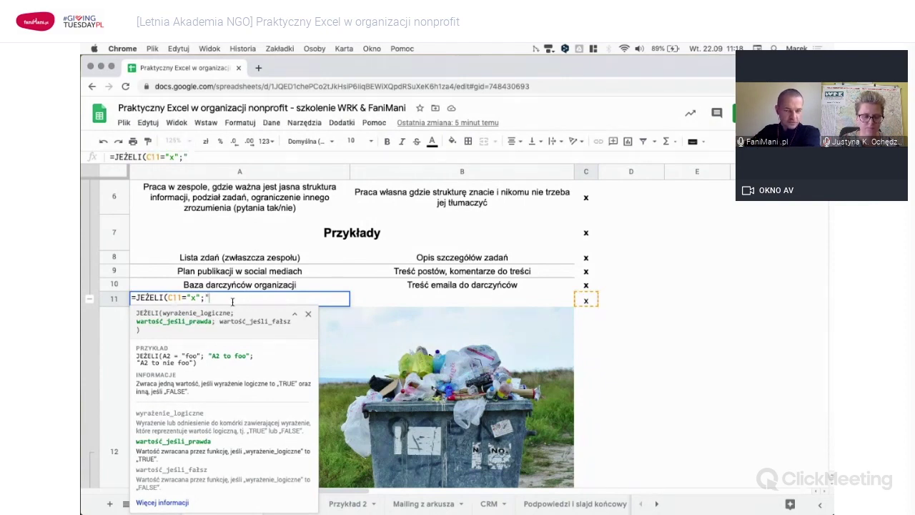
type("To jest test\"")
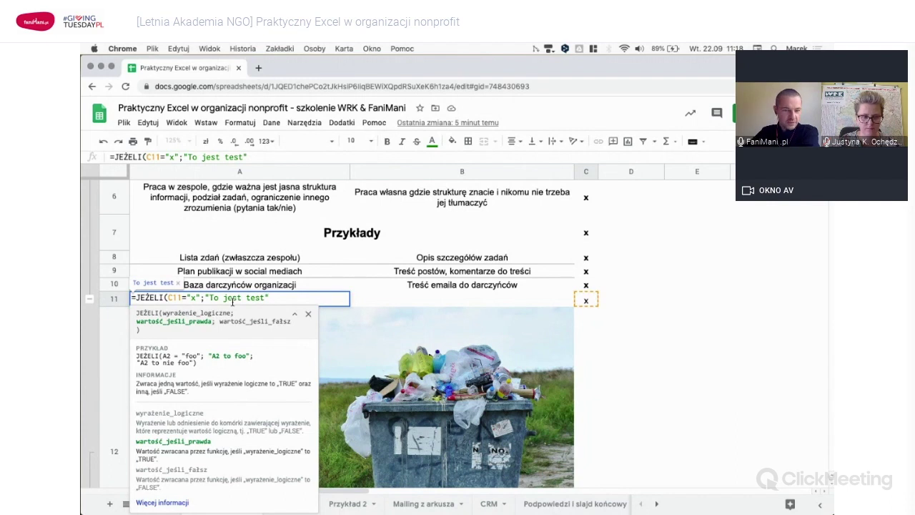
type(";")
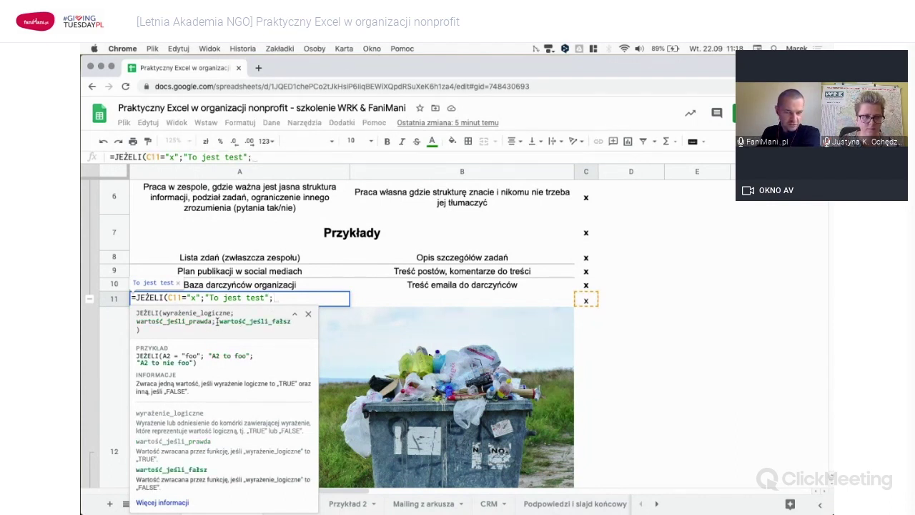
type("\"")
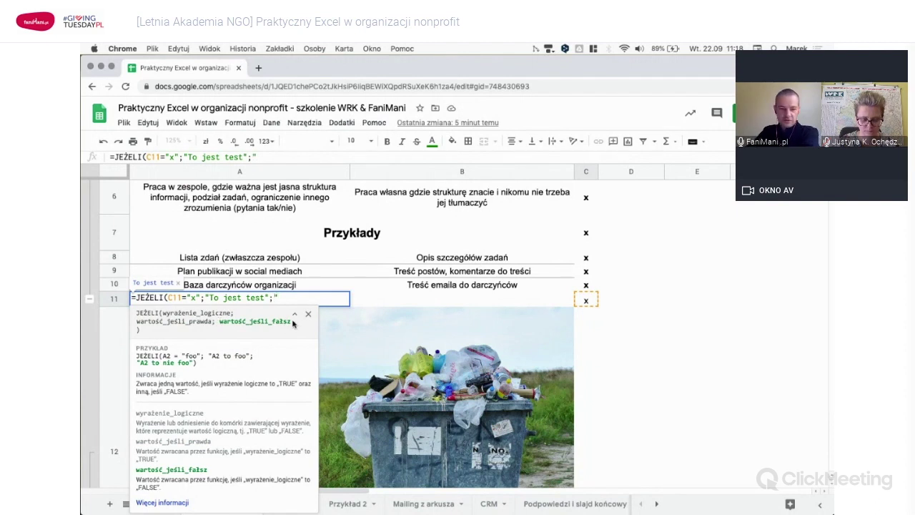
type(":P\"")
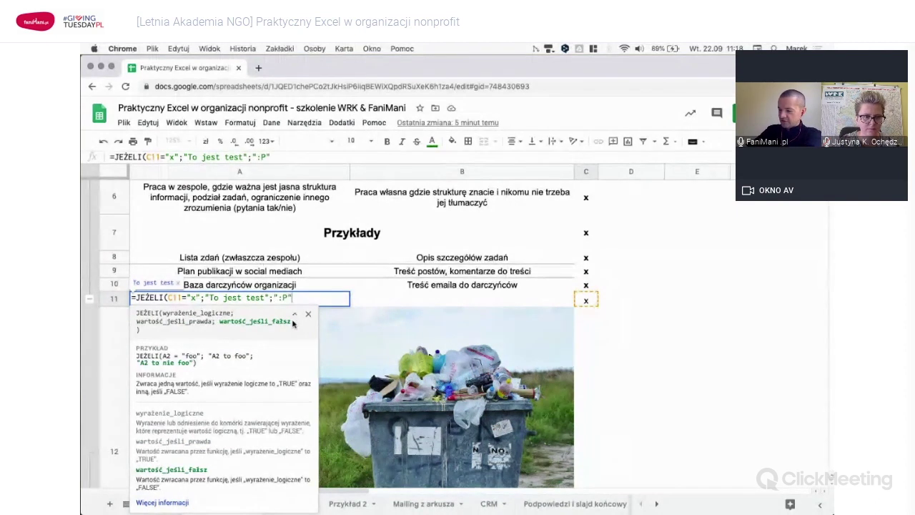
type(")")
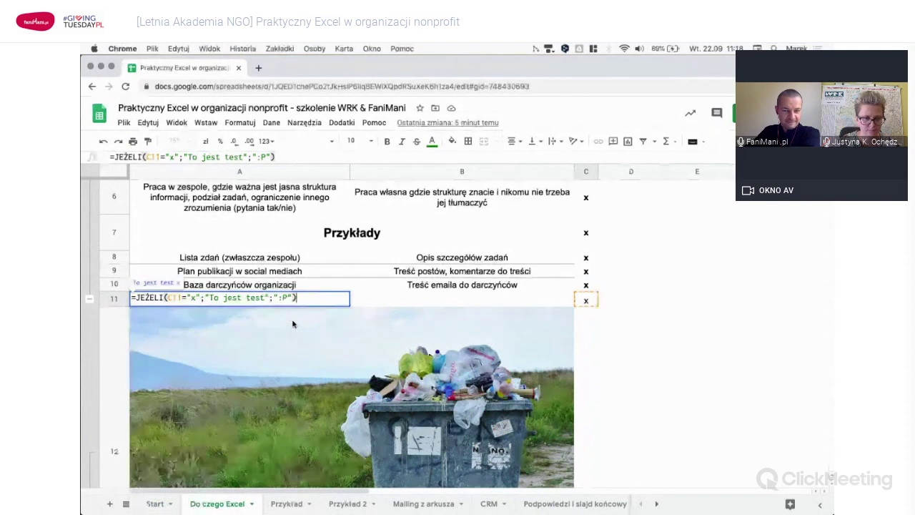
key("Return")
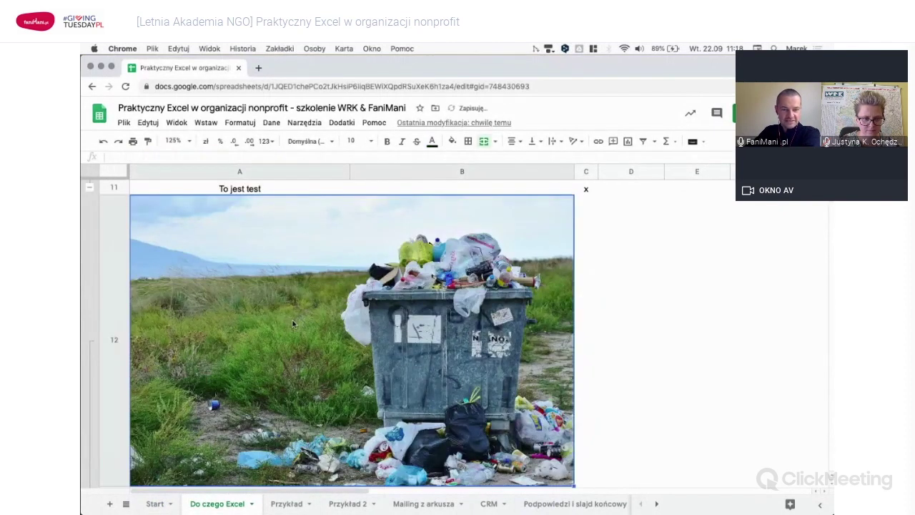
Replace the x in C11 with z.
key("Up")
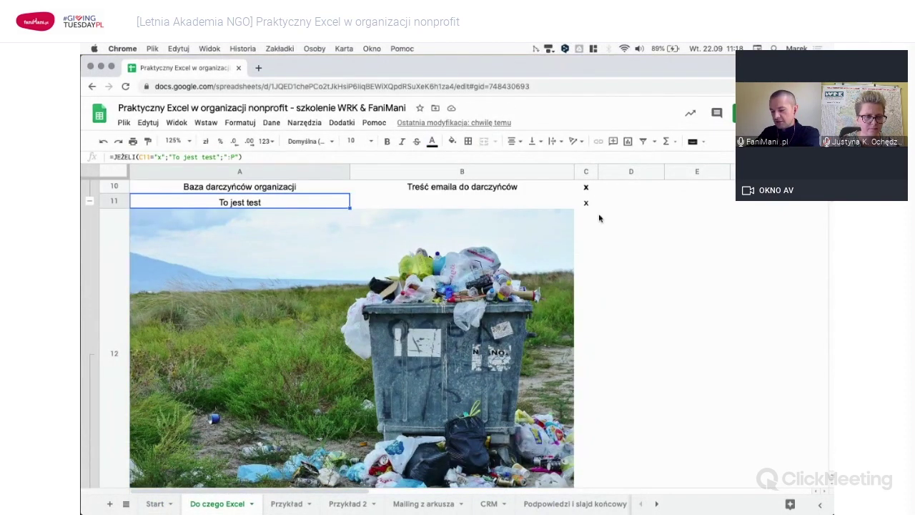
key("Right")
key("Right")
type("z")
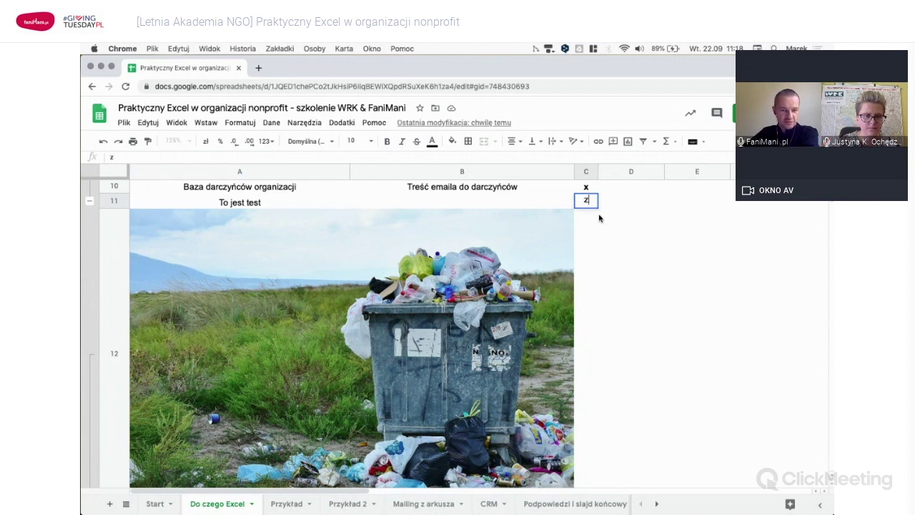
key("Return")
Review A11's JEŻELI formula, now showing ':P', and leave it unchanged.
key("Up")
key("Left")
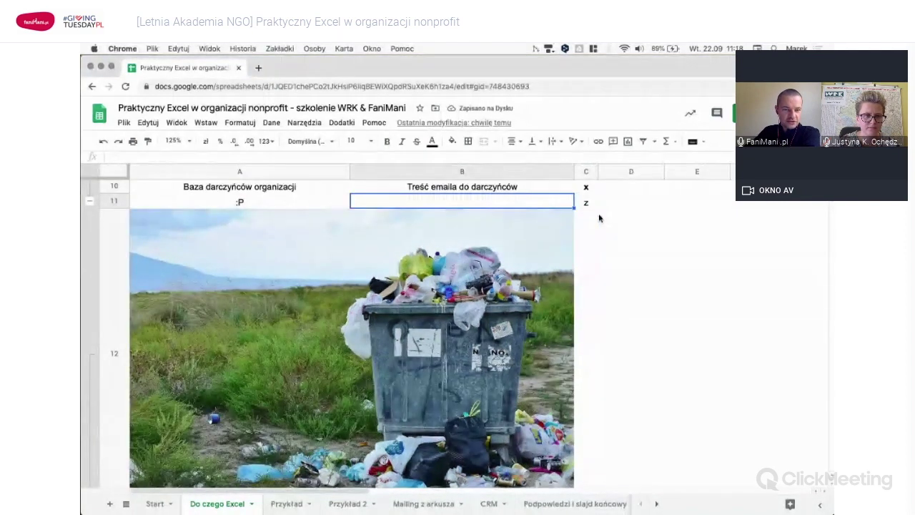
key("Left")
double_click(308, 199)
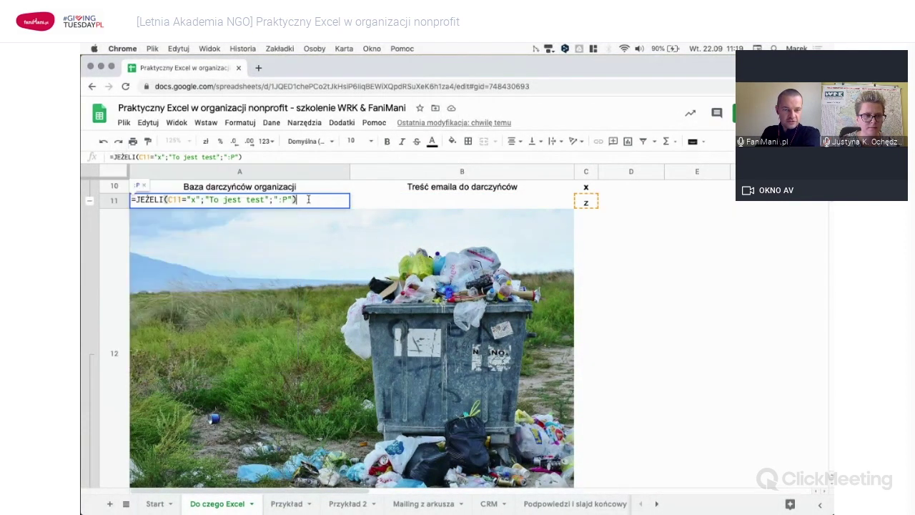
left_click(241, 199)
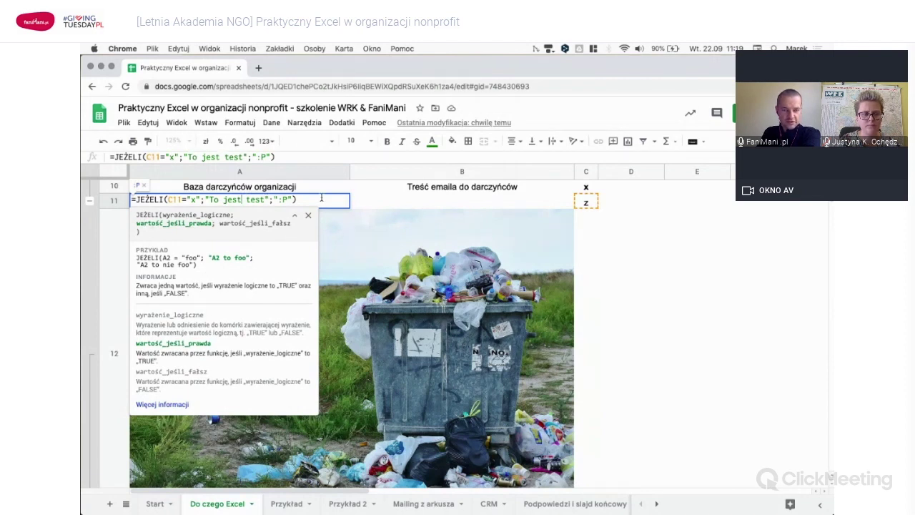
key("Escape")
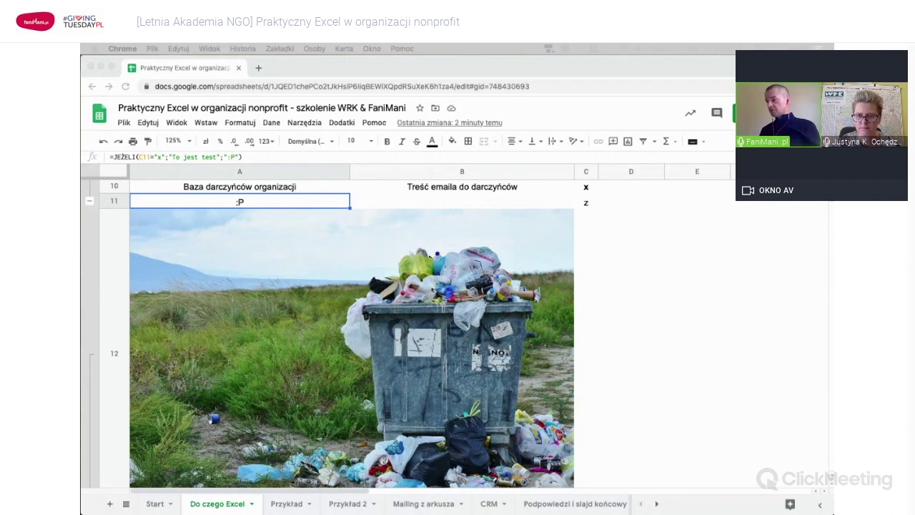
Switch to the Excel CRM workbook and zoom the Informacje sheet to 130%.
key("super+Tab")
left_click(793, 509)
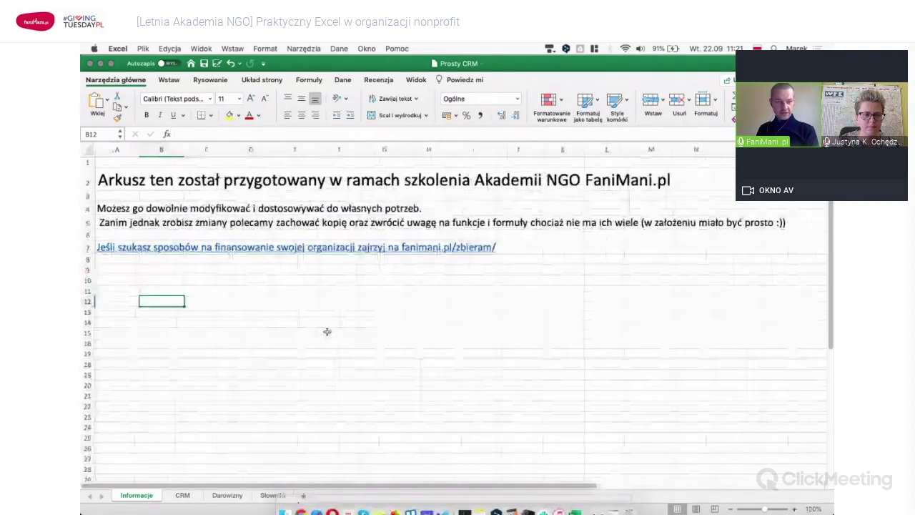
left_click(200, 307)
left_click(182, 299)
left_click(297, 301)
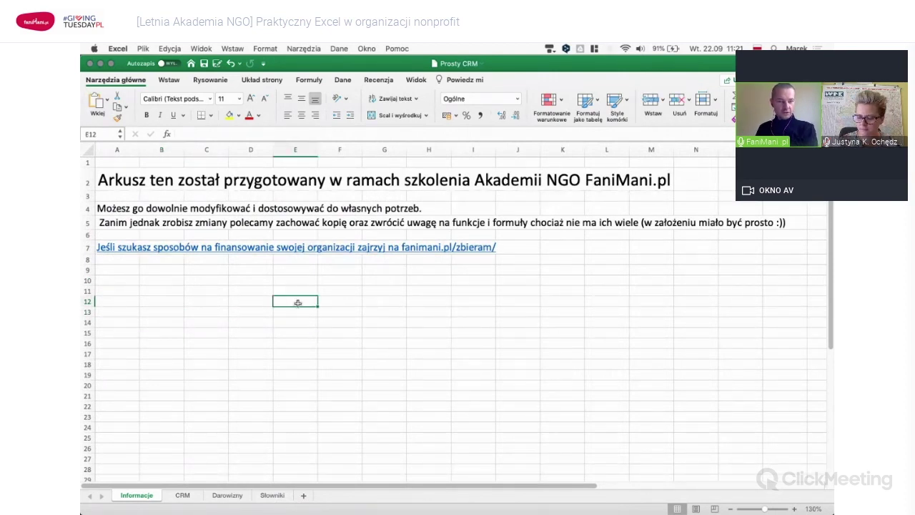
left_click(174, 302)
Start an =je entry in B12 and reopen it for editing.
type("=")
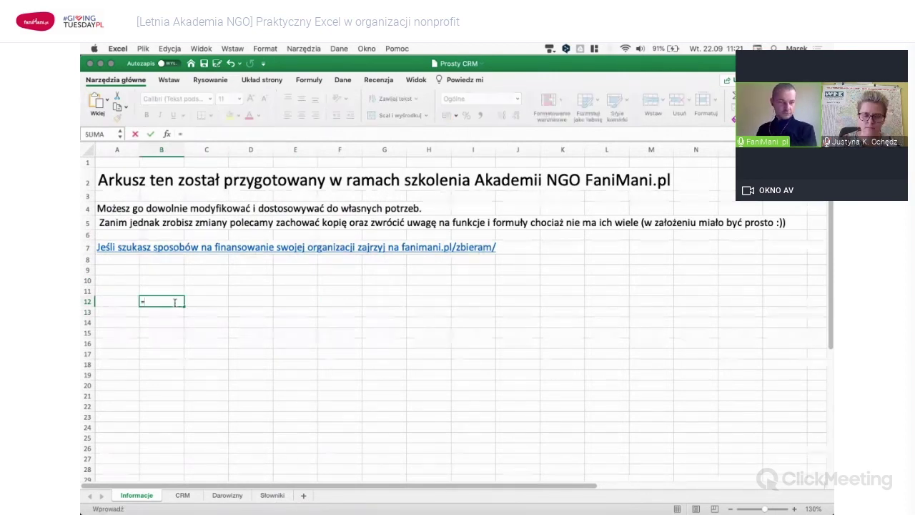
type("je")
key("Return")
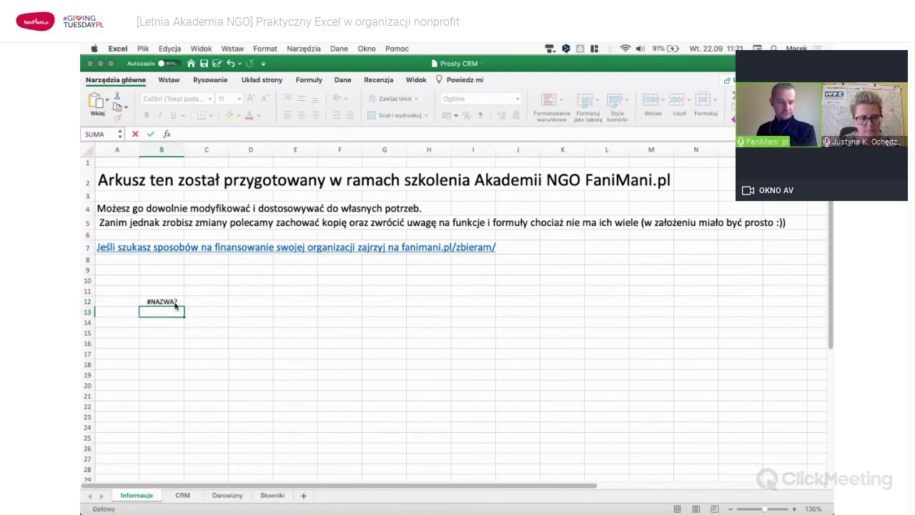
left_click(175, 305)
left_click(208, 133)
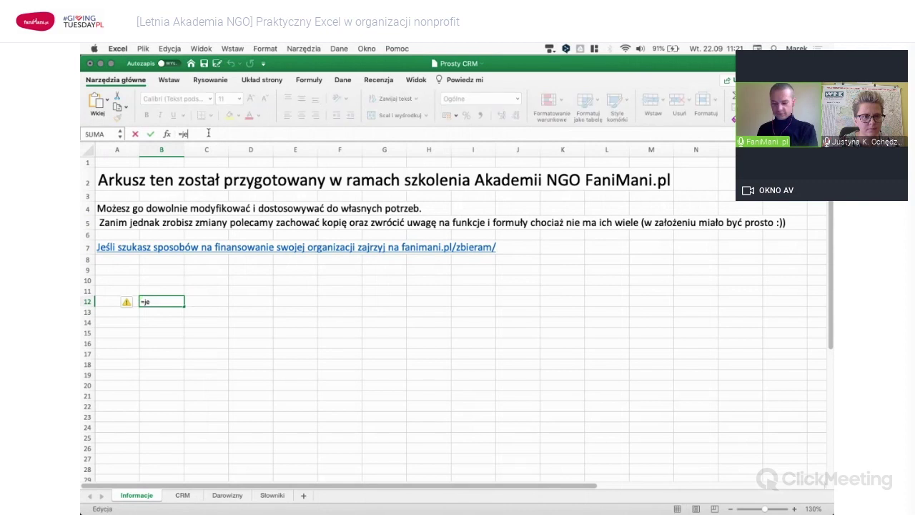
key("Escape")
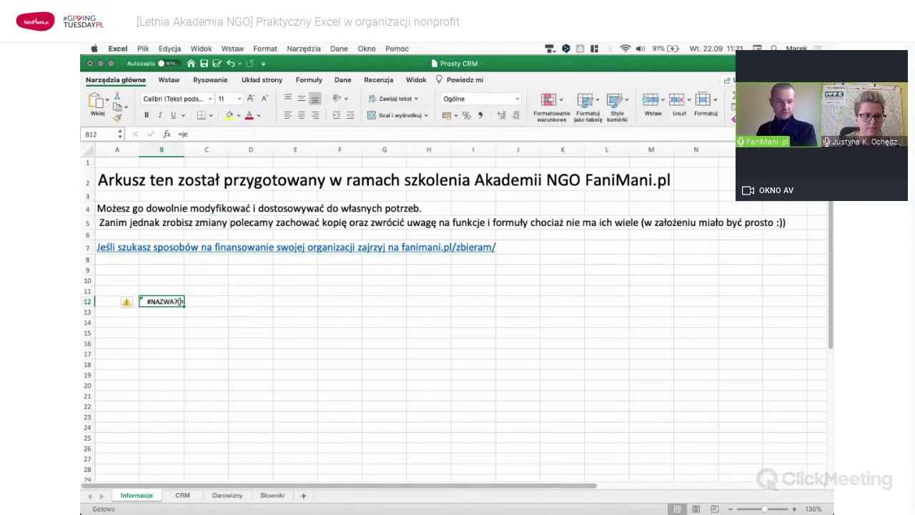
left_click(202, 305)
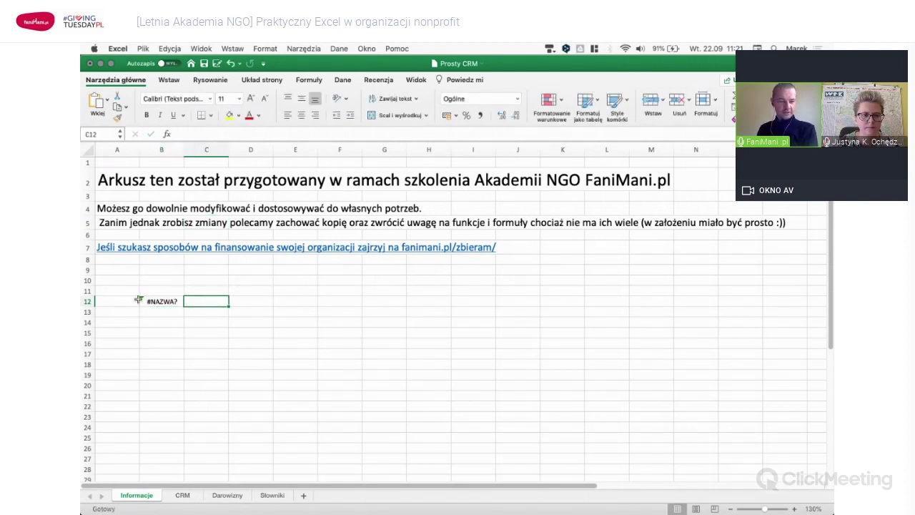
left_click(174, 301)
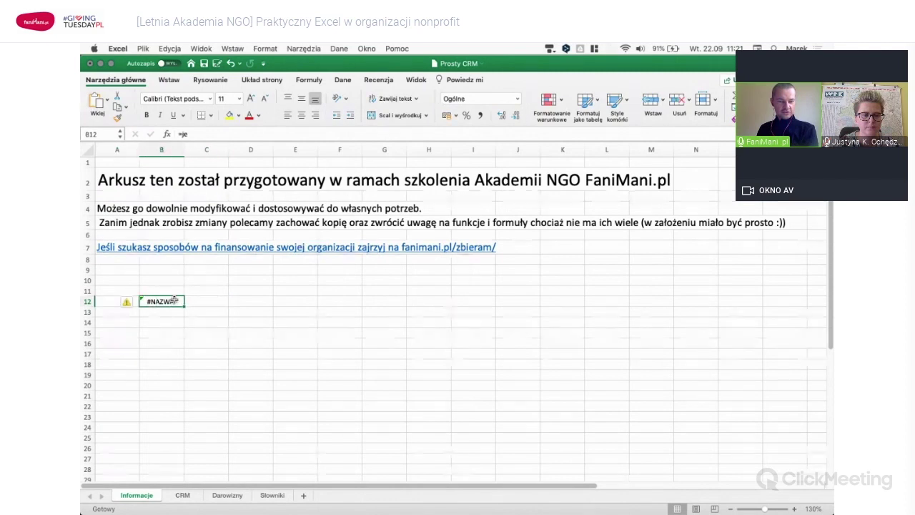
double_click(173, 302)
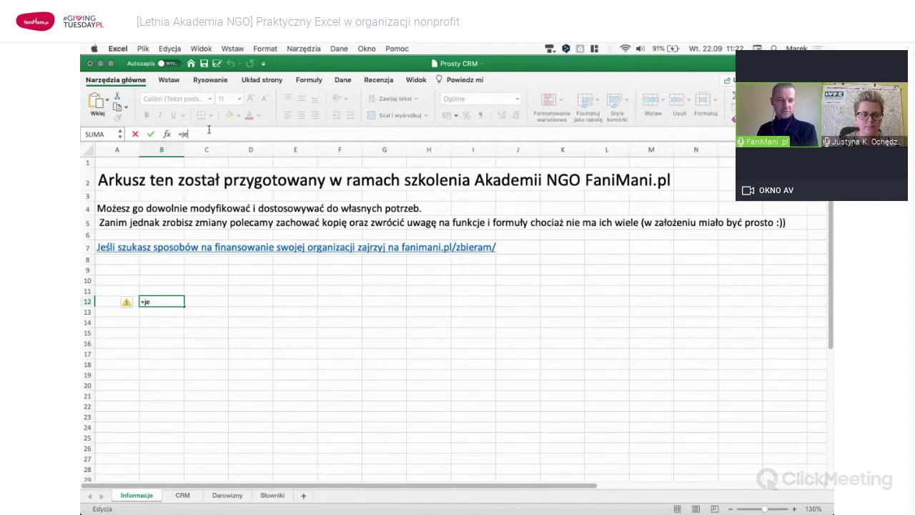
Complete B12 as =JEŻELI(E12="x";"Prawda";":P"), referencing E12.
type("żeli")
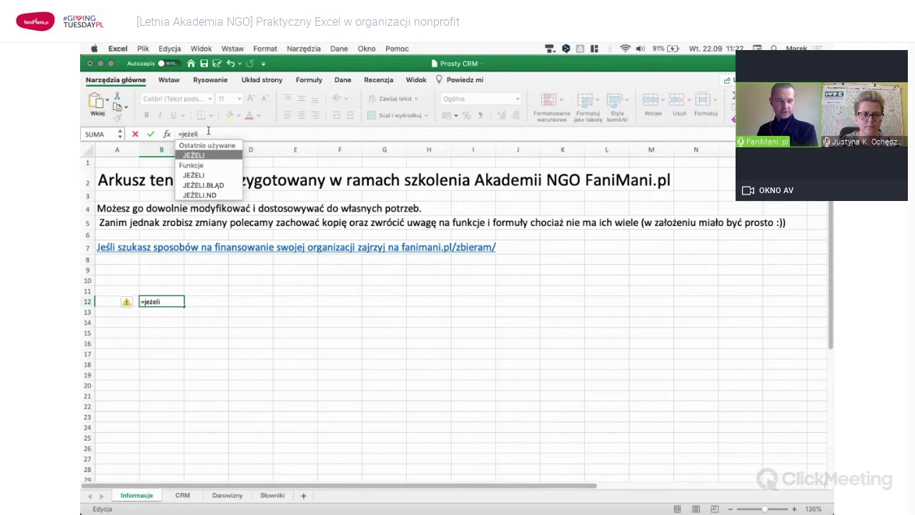
key("Tab")
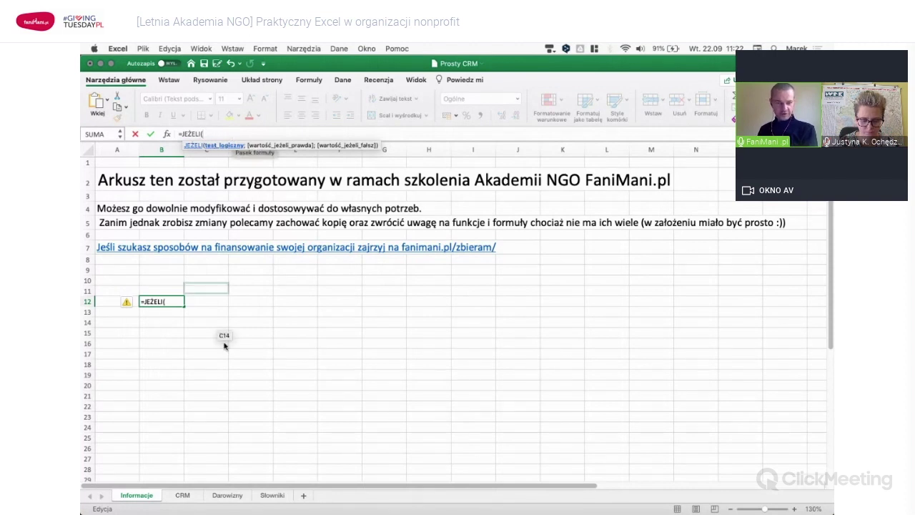
left_click(296, 301)
type("=")
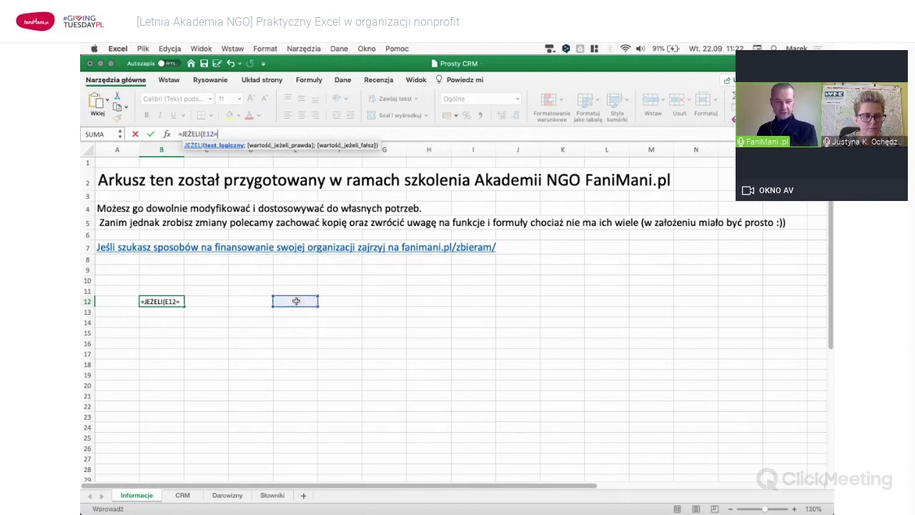
type("\"x\"")
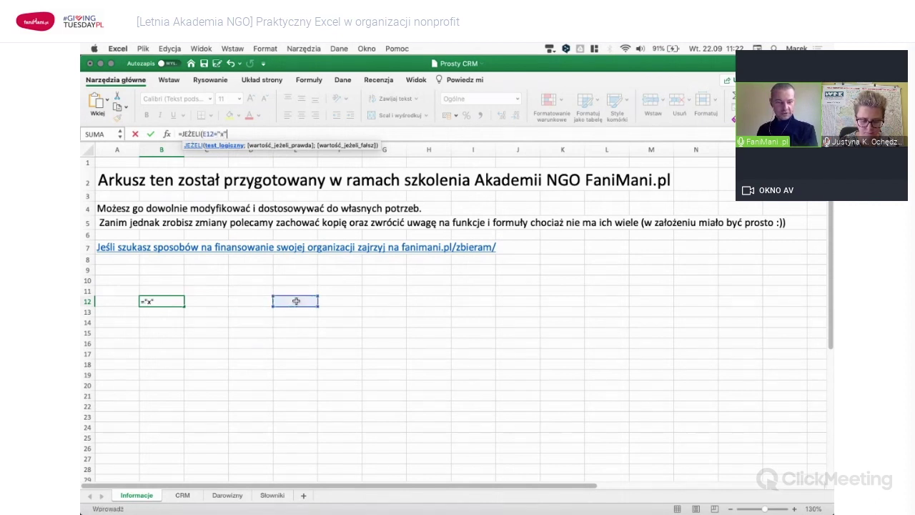
type(";\"P")
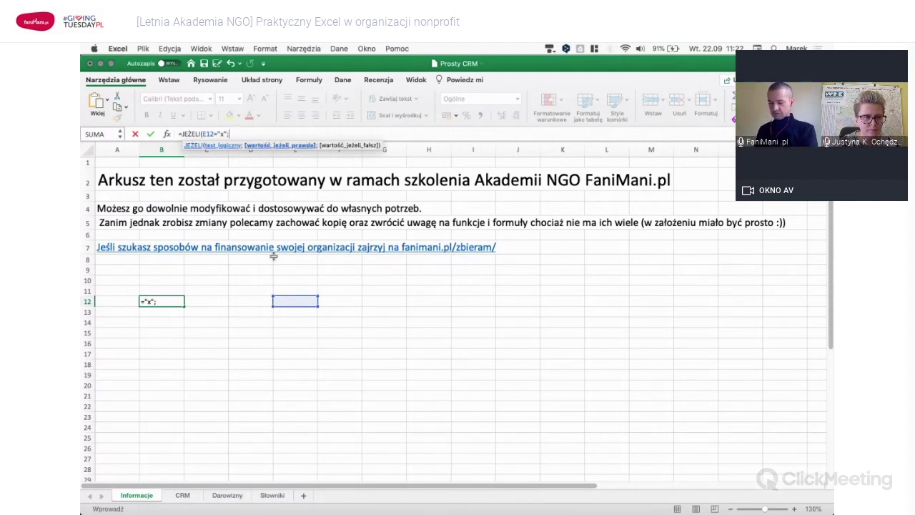
type("rawda")
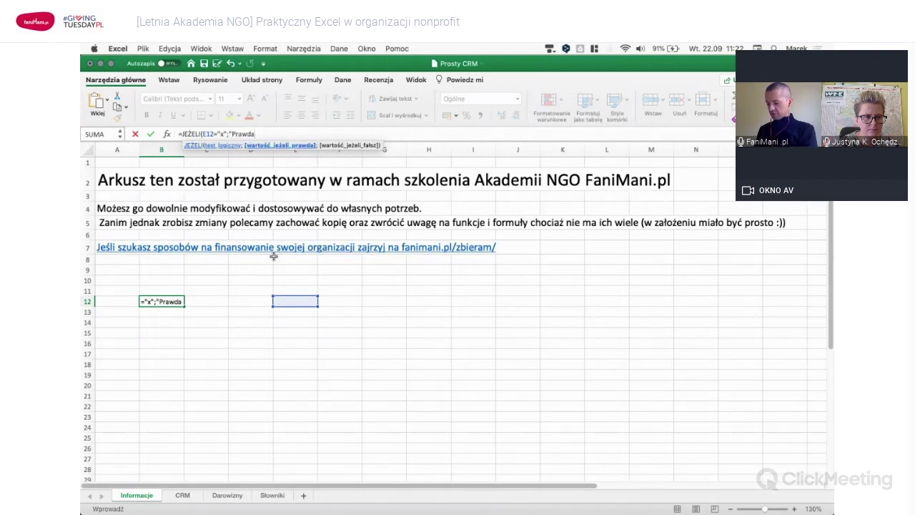
type("\";")
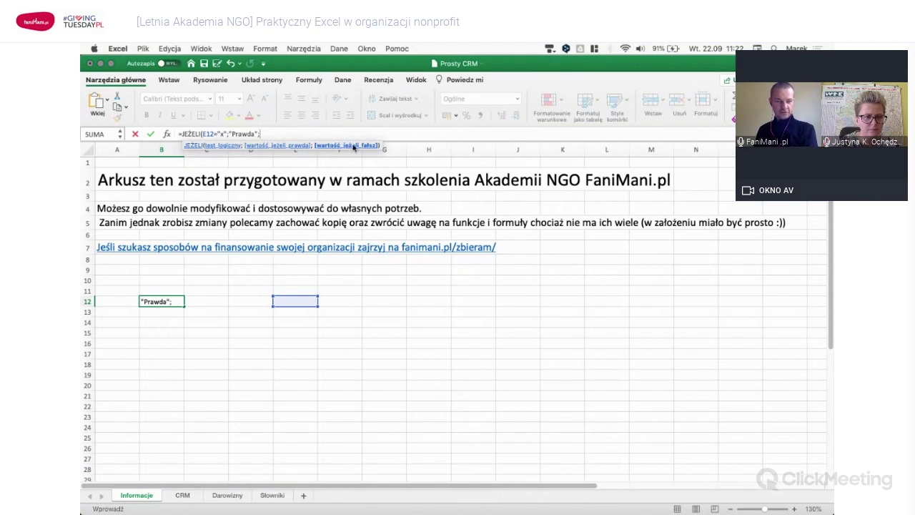
type("\"")
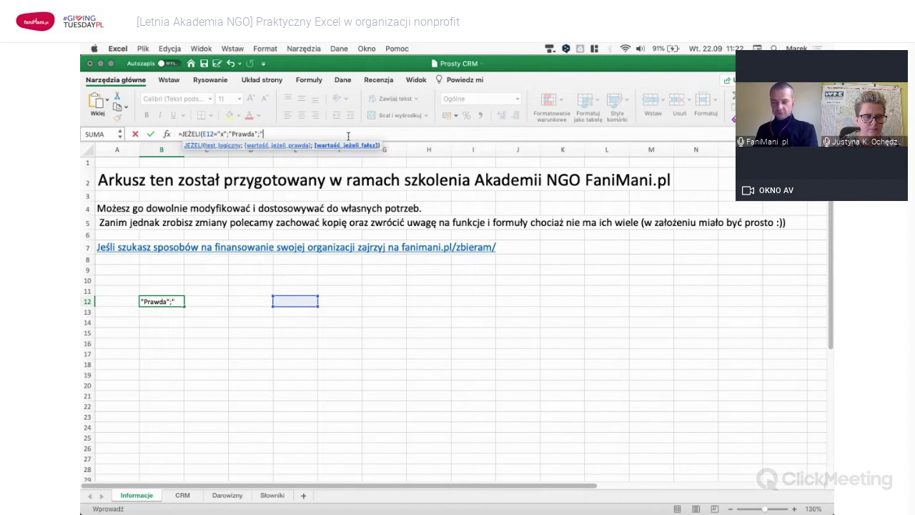
type("F")
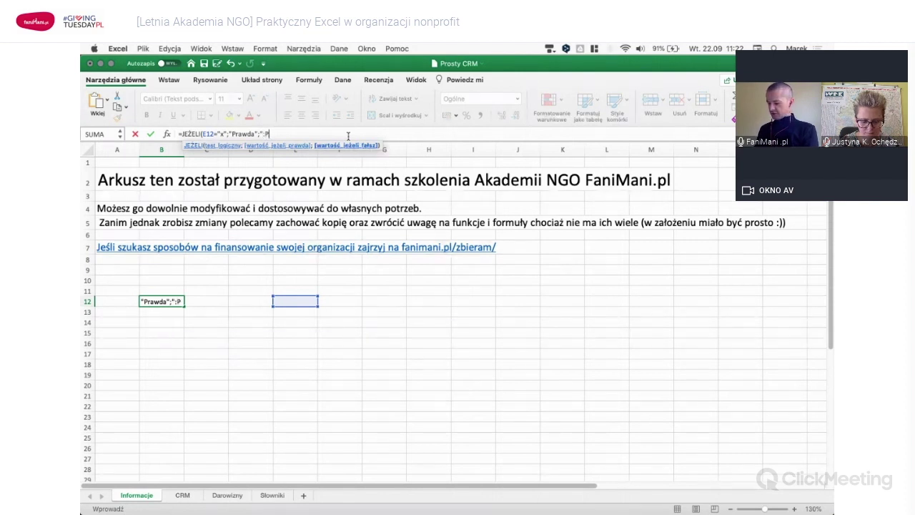
type("\")")
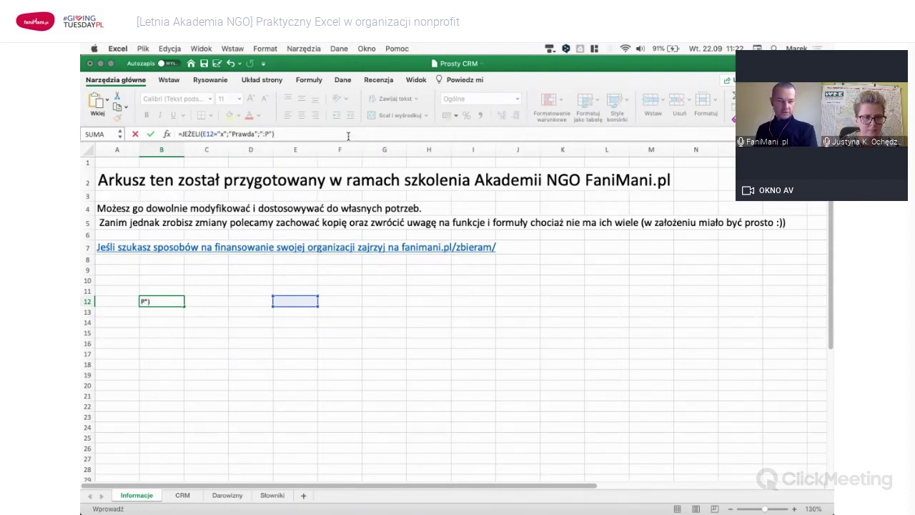
key("Return")
key("Up")
key("Right")
key("Right")
key("Right")
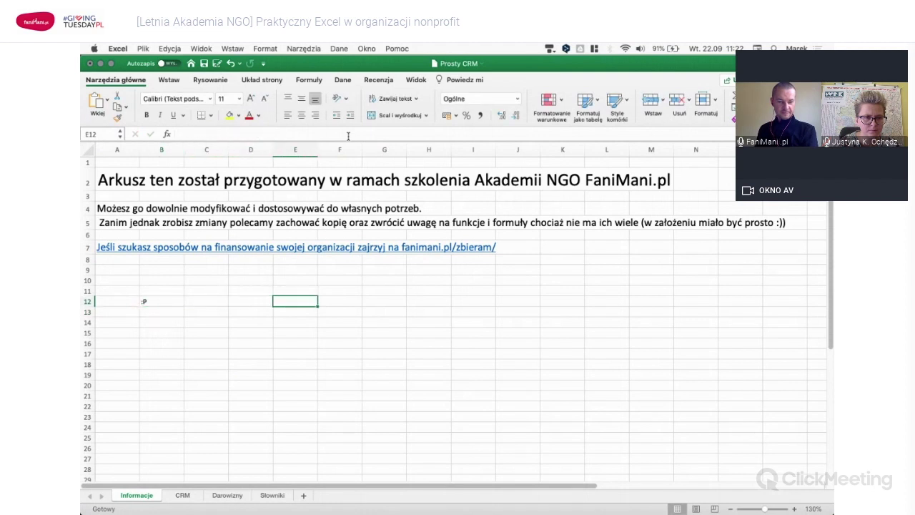
Enter x in E12 so B12's formula shows 'Prawda'.
type("x")
key("Return")
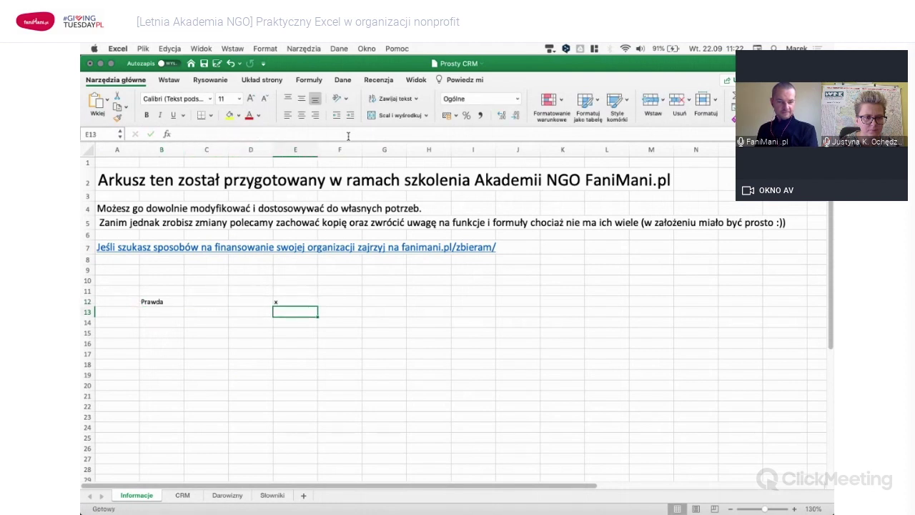
key("Up")
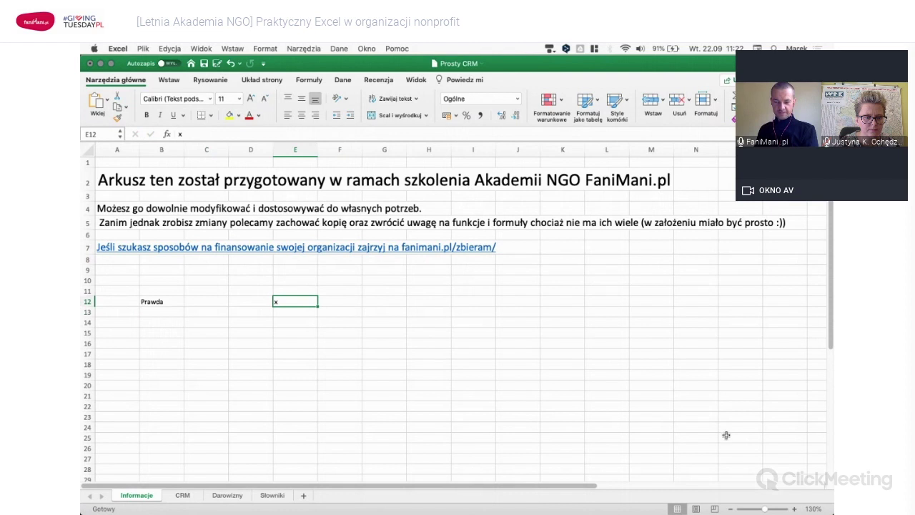
scroll(725, 435, "up", 3)
left_click(201, 337)
left_click(215, 337)
left_click(183, 336)
Type an unfinished =jeż in B13, leaving it showing #NAZWA?
left_click(184, 350)
type("=")
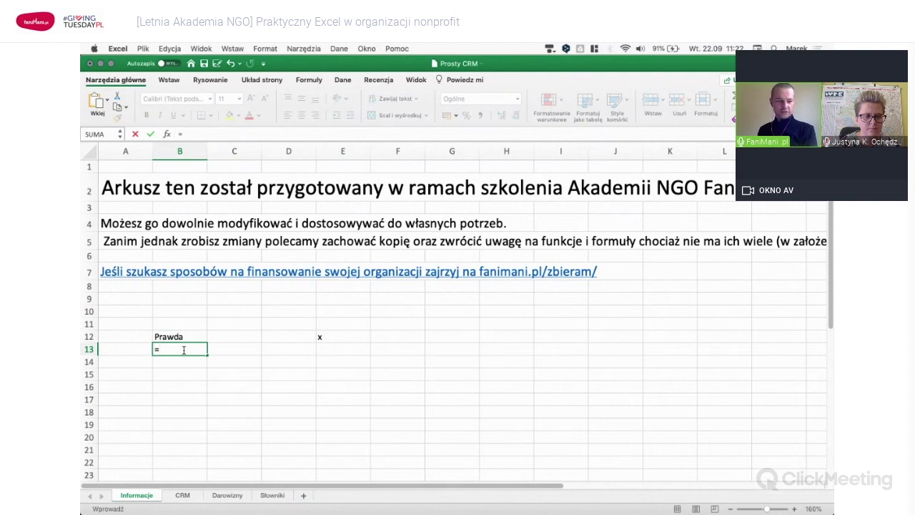
type("je")
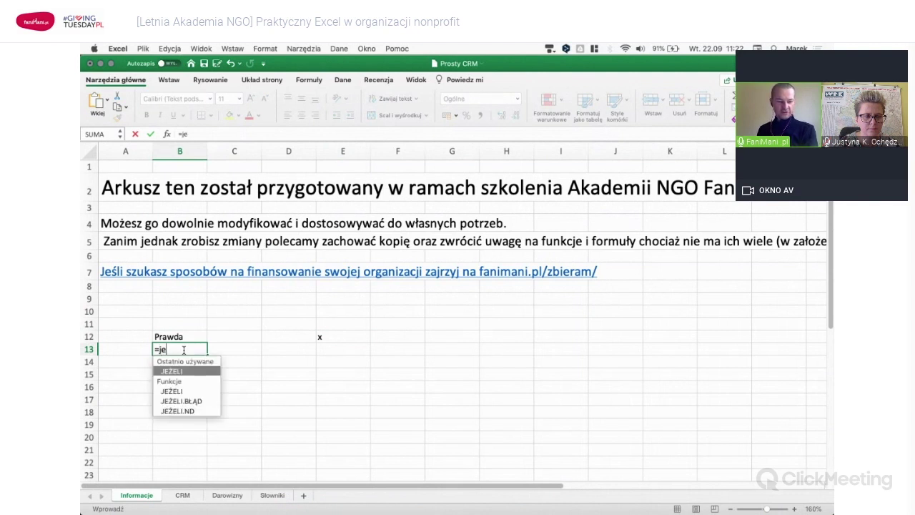
type("ż")
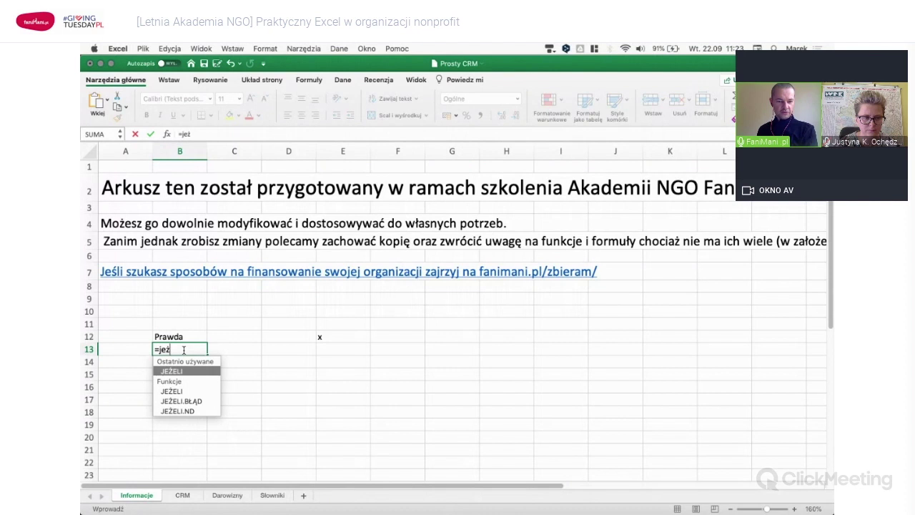
key("Right")
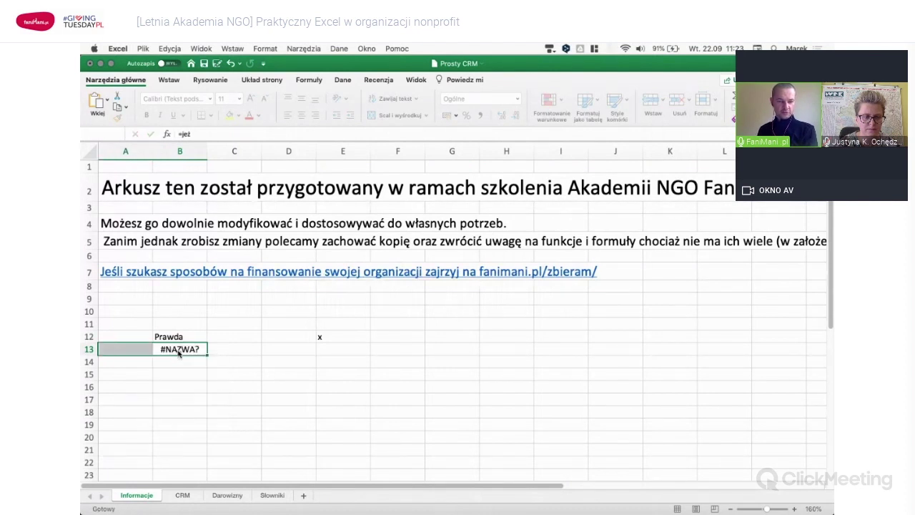
left_click(179, 353)
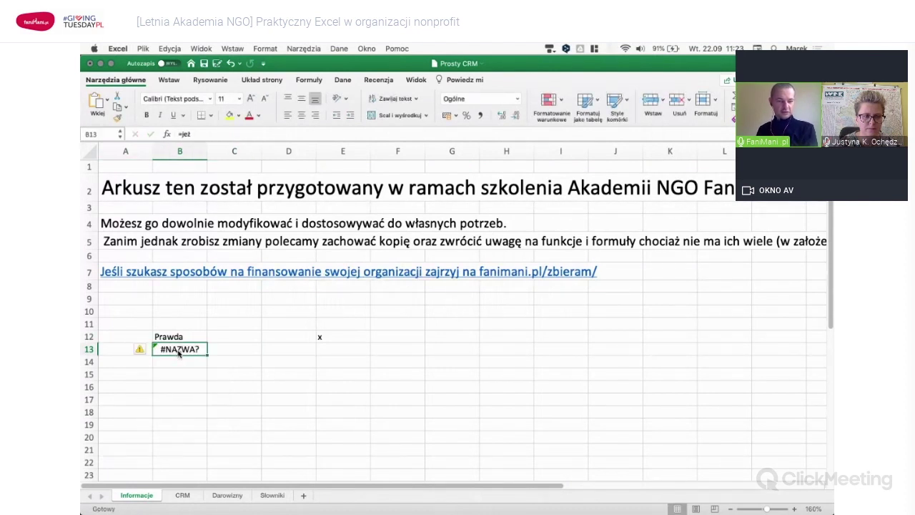
left_click(245, 361)
left_click(183, 351)
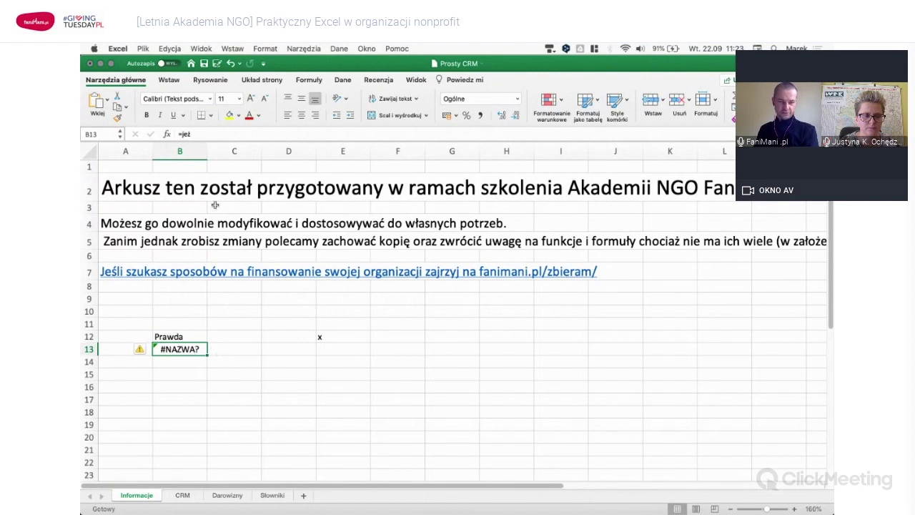
left_click(185, 339)
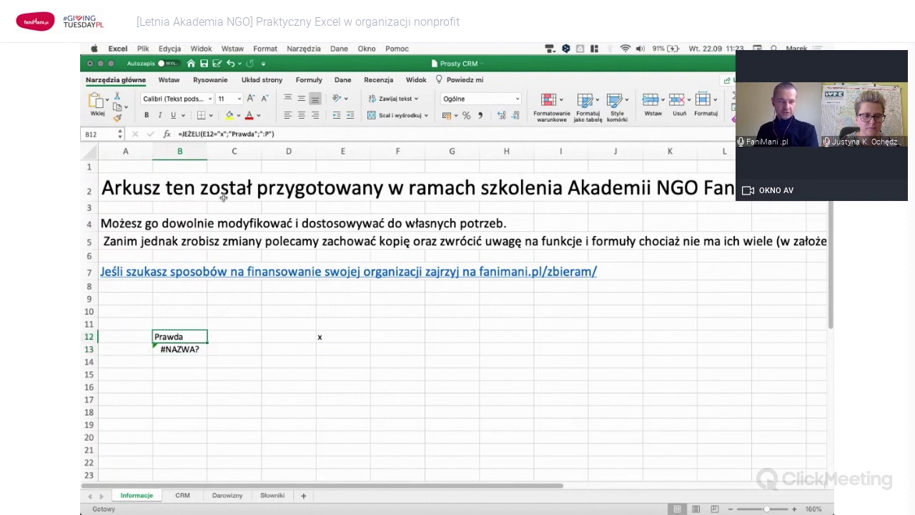
Change B12's condition to E12=10, removing the quotes around the compared value.
left_click(224, 134)
key("BackSpace")
key("Right")
key("Delete")
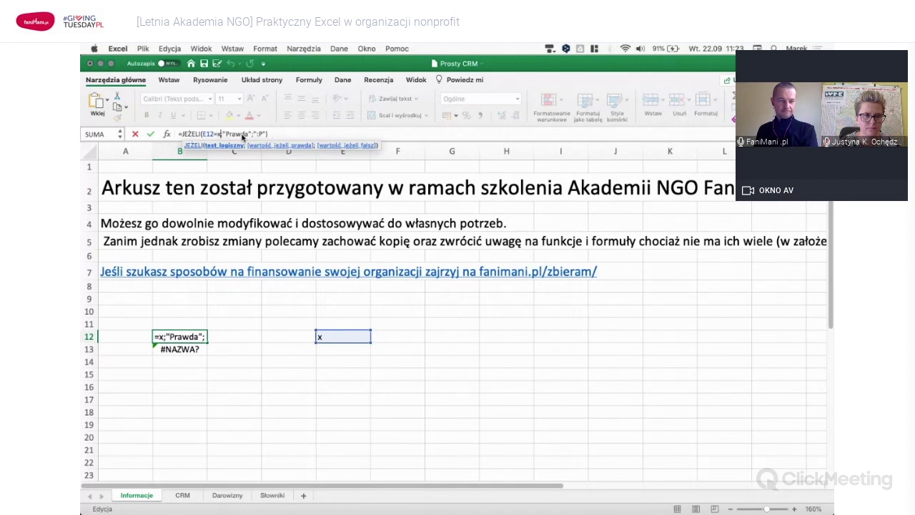
key("Return")
key("Up")
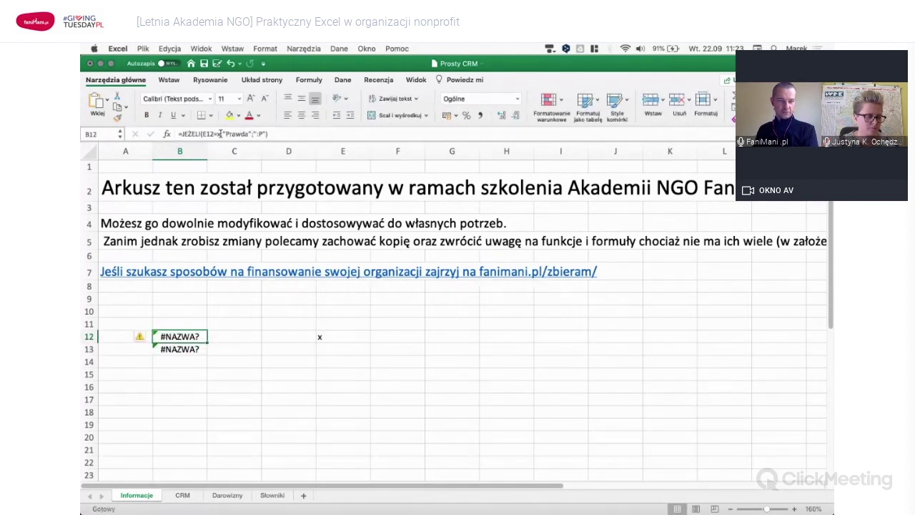
left_click(245, 135)
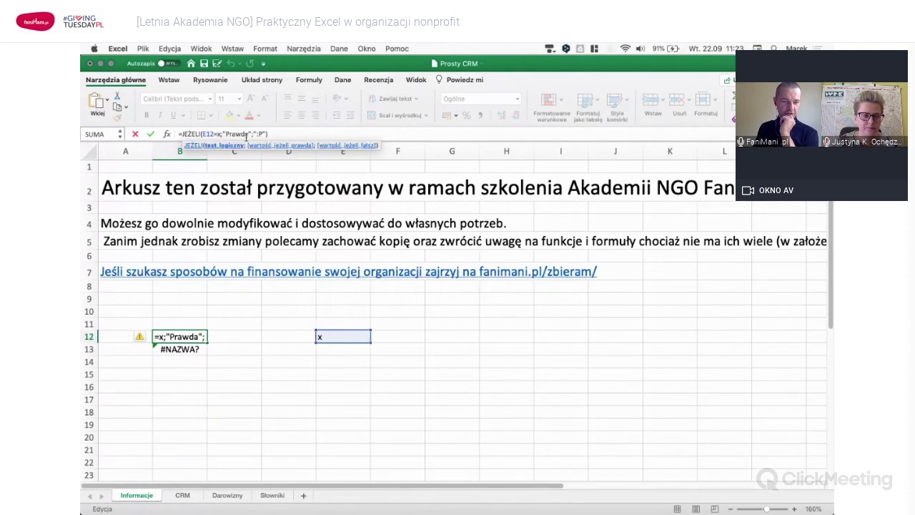
left_click(234, 374)
left_click(166, 337)
left_click(217, 134)
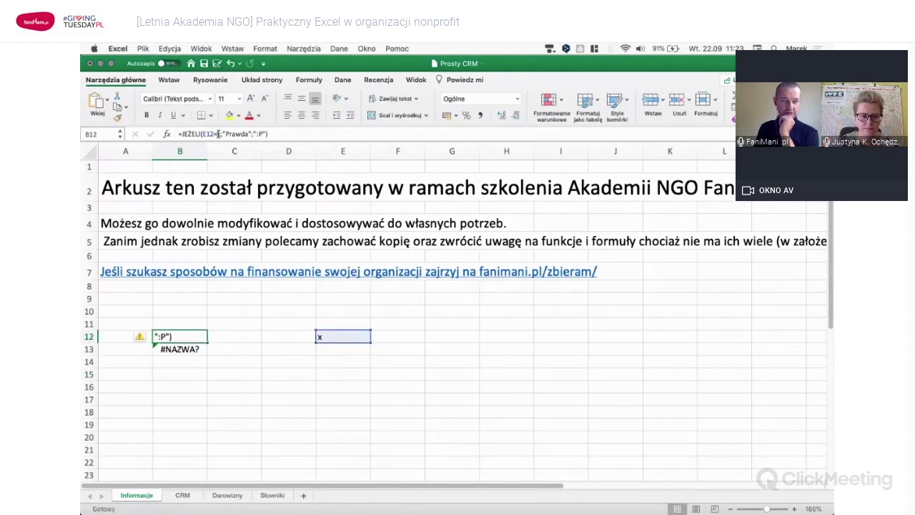
triple_click(243, 134)
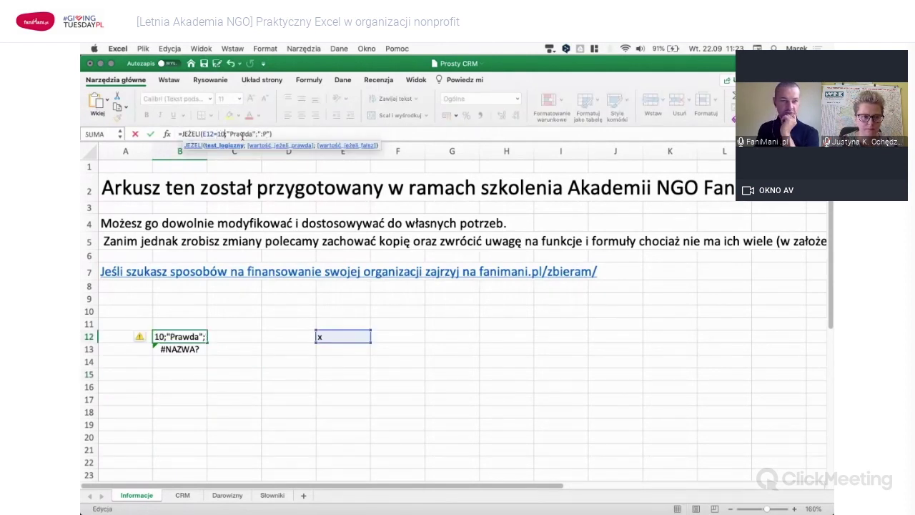
type("=jeż")
key("Escape")
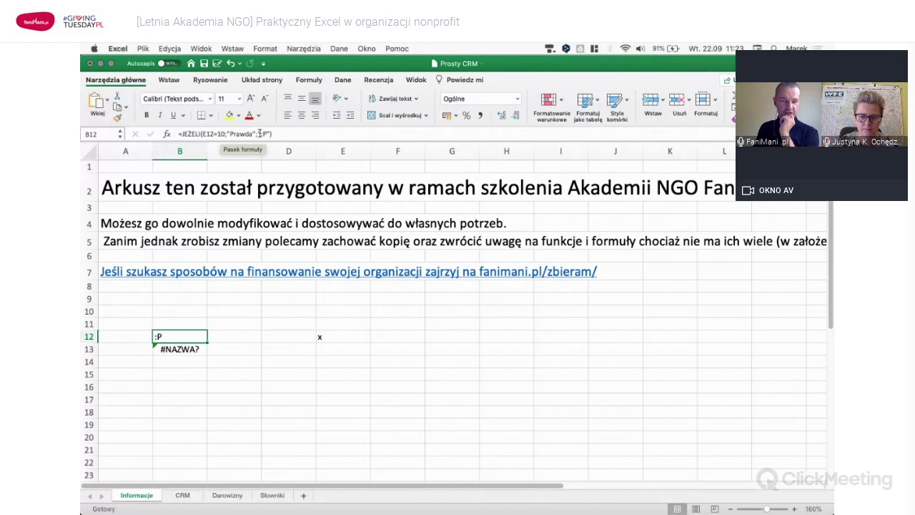
Enter 10 in E12 and delete the #NAZWA? entry in B13.
left_click(327, 337)
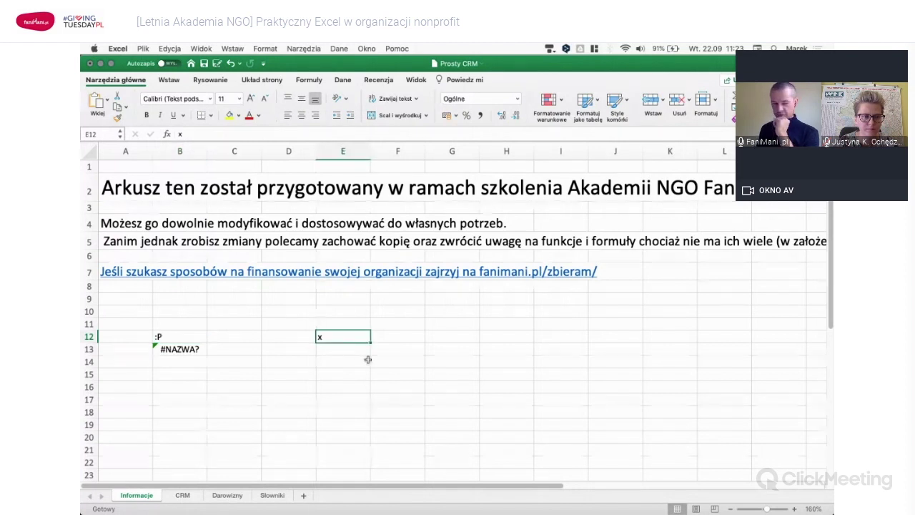
type("10")
key("Return")
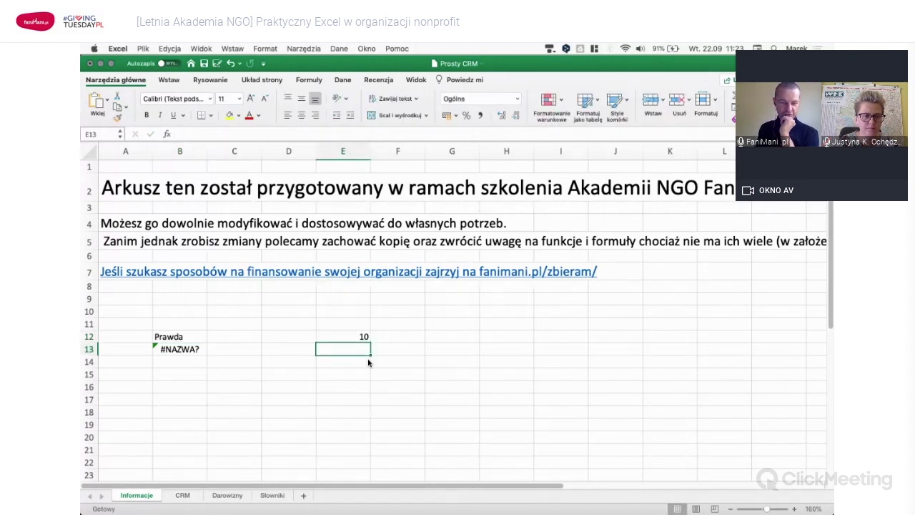
key("Left")
key("Left")
key("Left")
key("Delete")
key("Up")
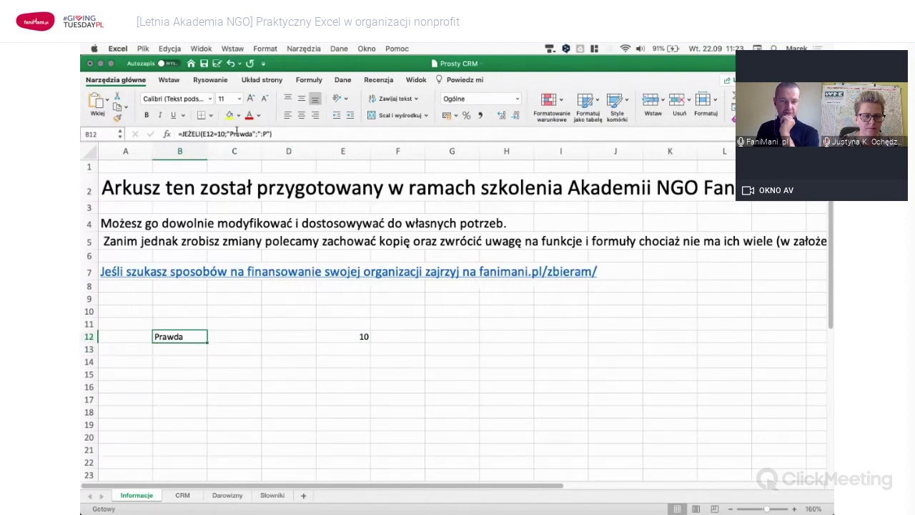
left_click(224, 134)
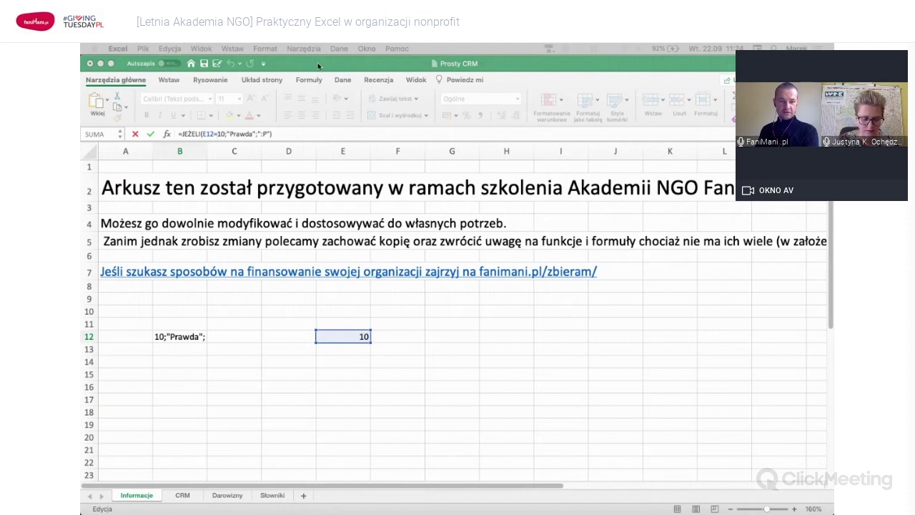
Drag the Excel window aside to uncover the Google Sheets browser window.
left_click_drag(319, 67, 395, 68)
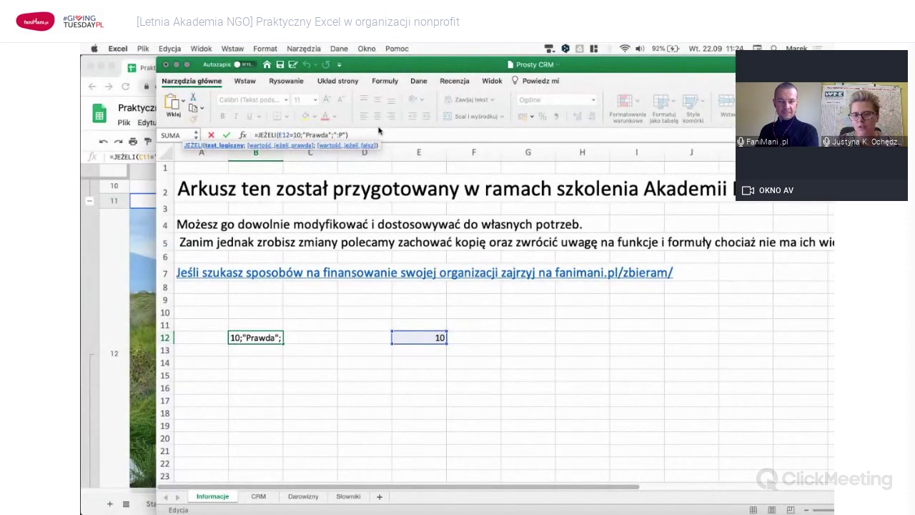
left_click_drag(421, 61, 365, 65)
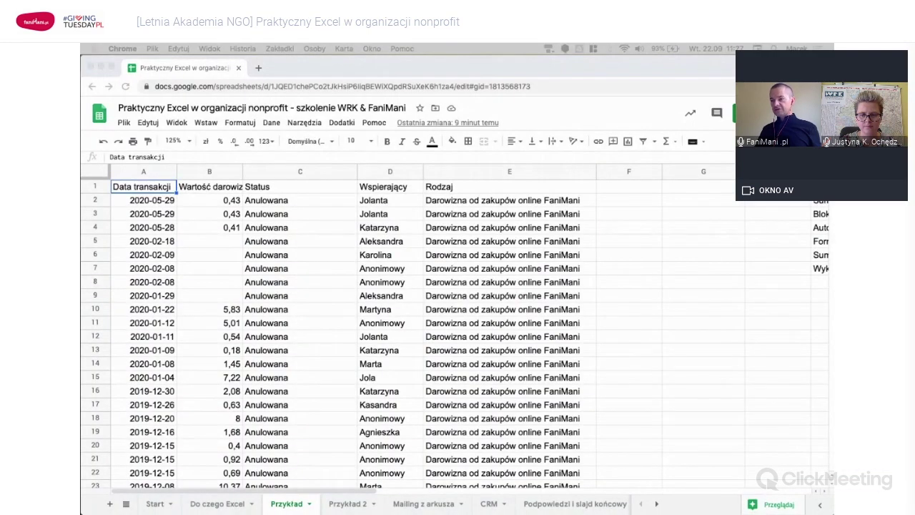
Select columns F through H on the Przykład sheet.
left_click(389, 227)
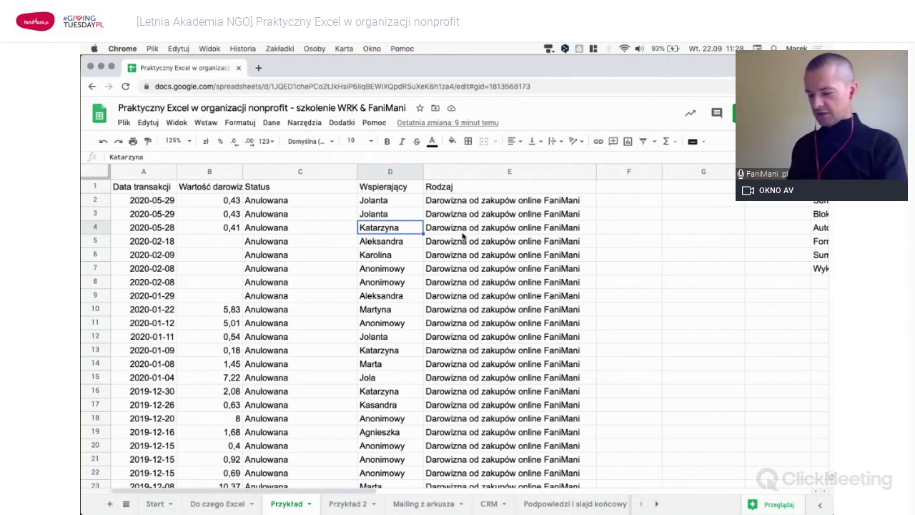
left_click(209, 241)
left_click(419, 244)
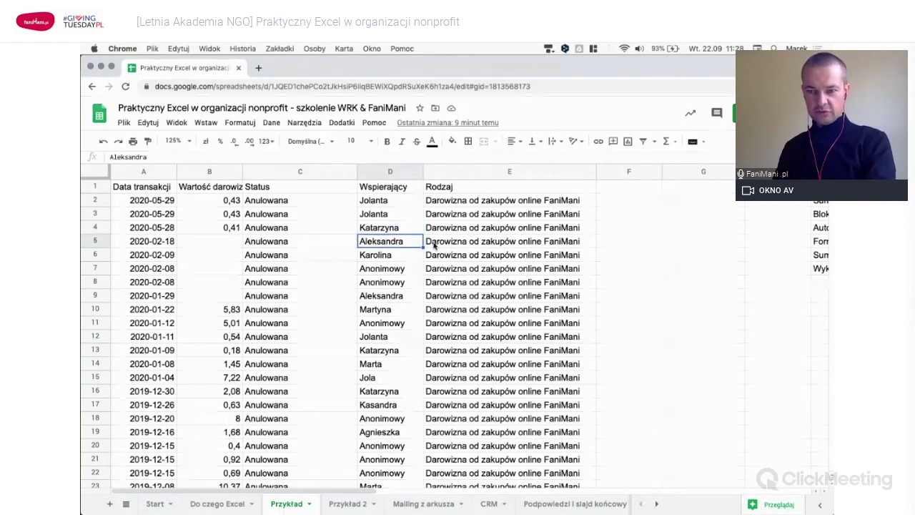
left_click(434, 245)
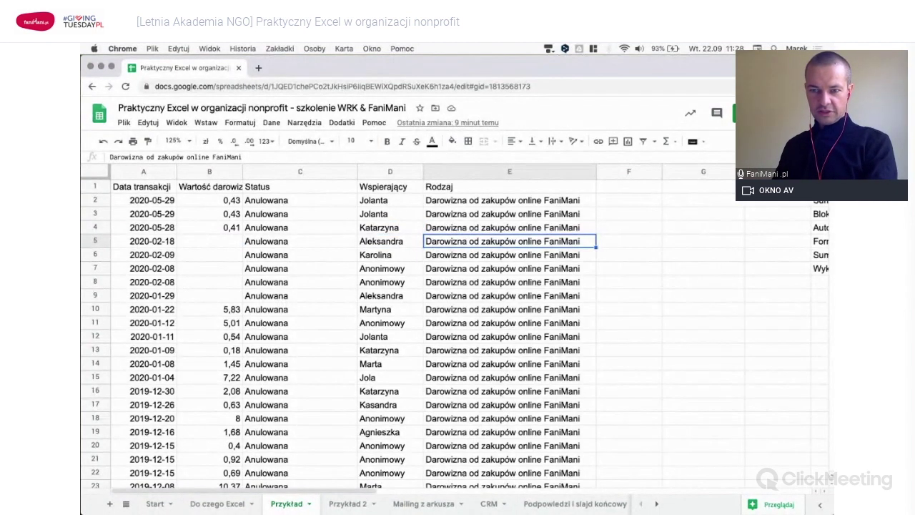
left_click(778, 171)
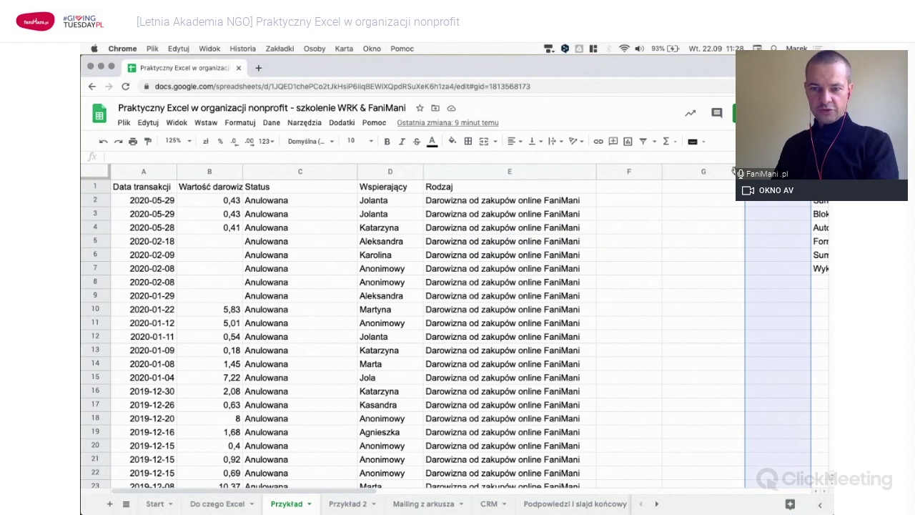
left_click(629, 175, "shift")
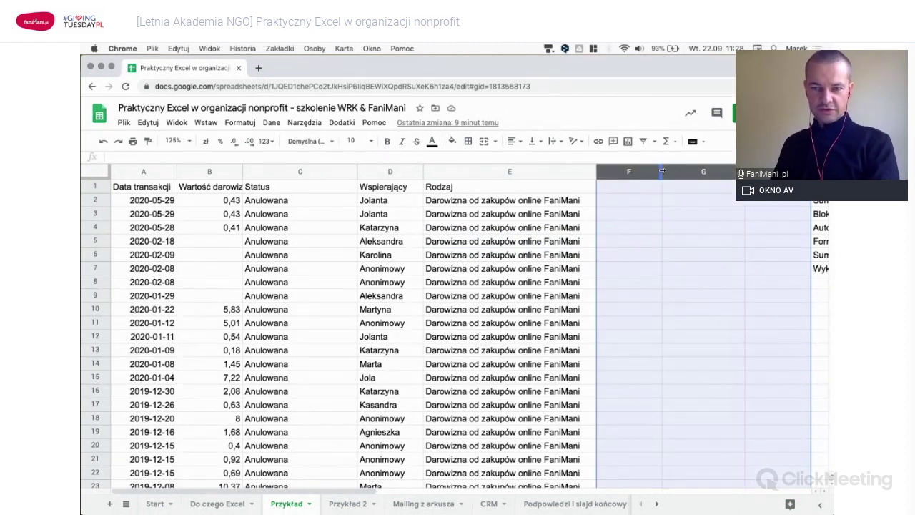
Shrink columns F–H, then select the 'Tematy:' heading and 'Sumowanie kolumny' in column I.
left_click_drag(628, 171, 618, 173)
left_click(681, 188)
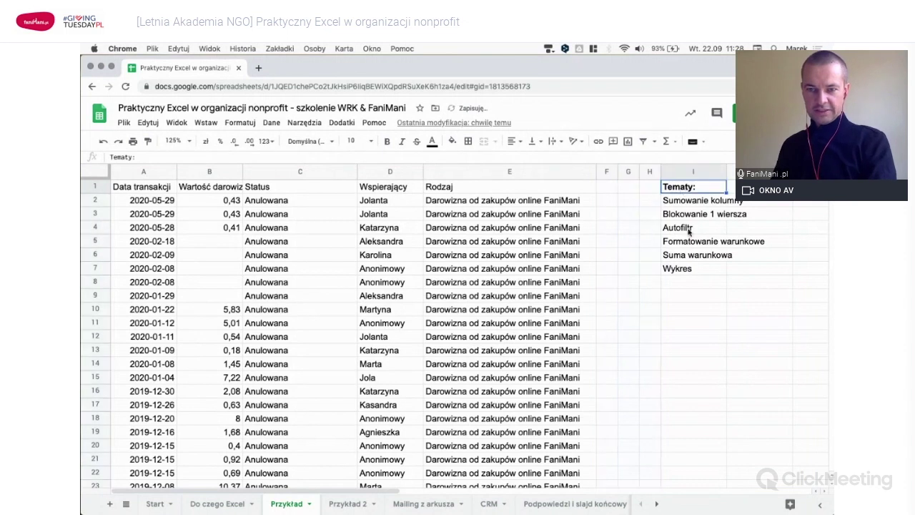
left_click(705, 203)
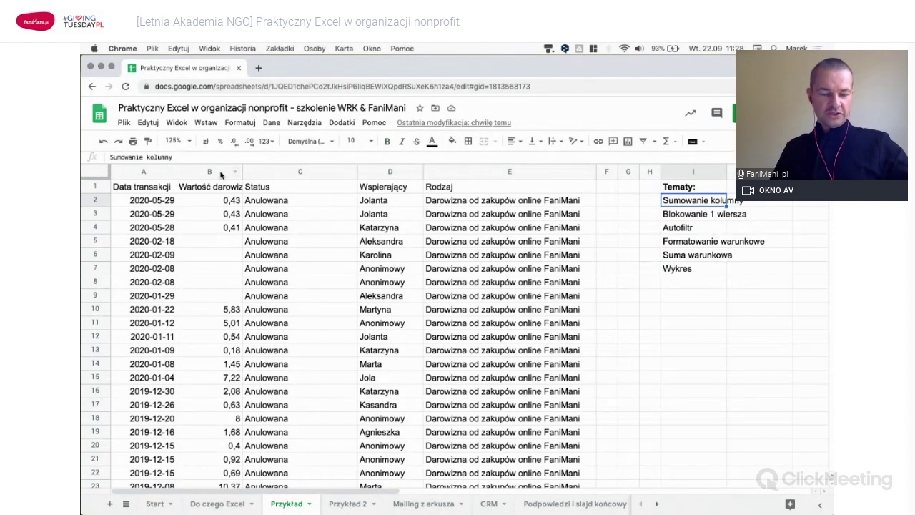
left_click(211, 172)
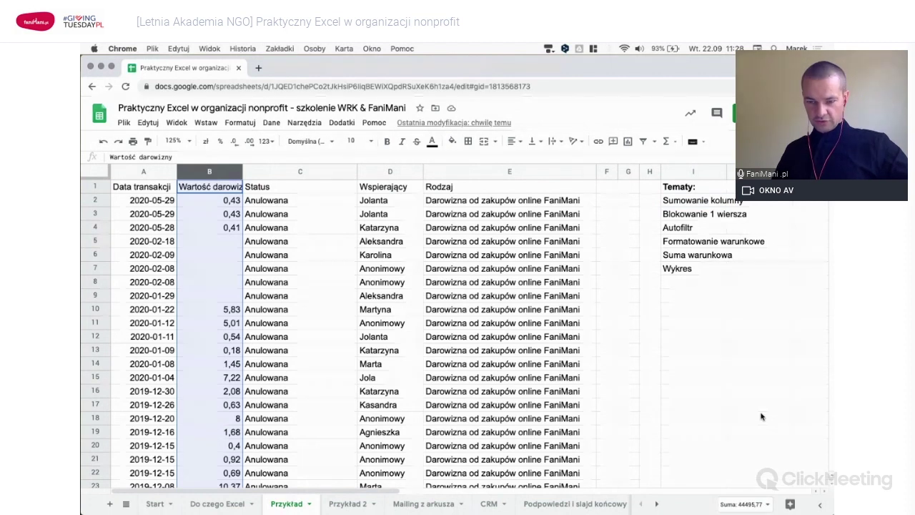
left_click(767, 508)
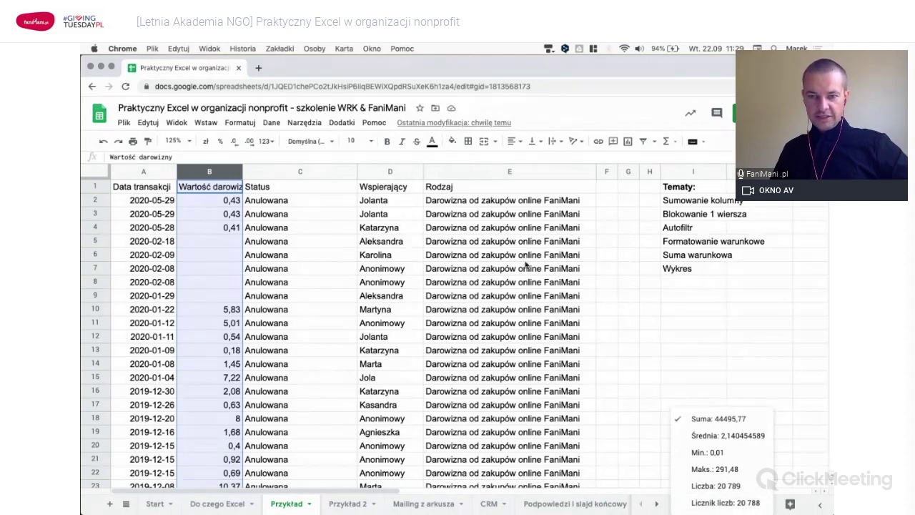
left_click(500, 227)
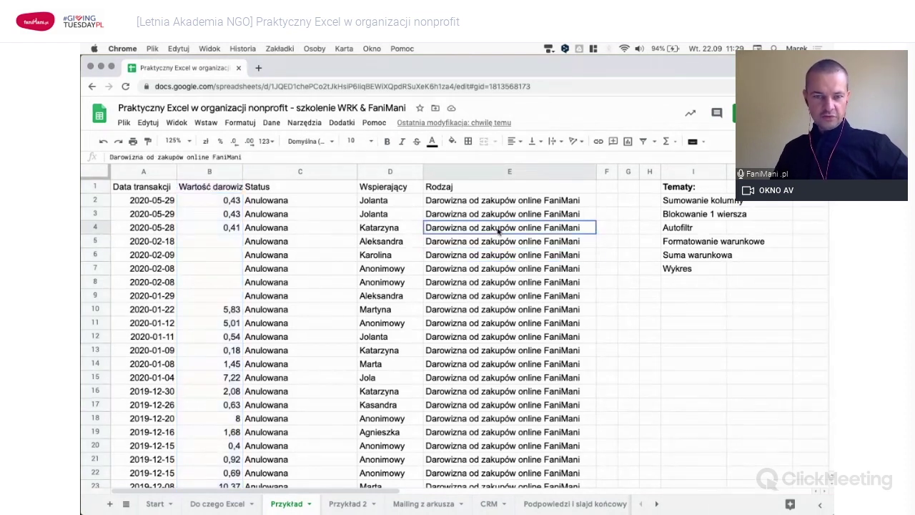
left_click(352, 247)
left_click(227, 202)
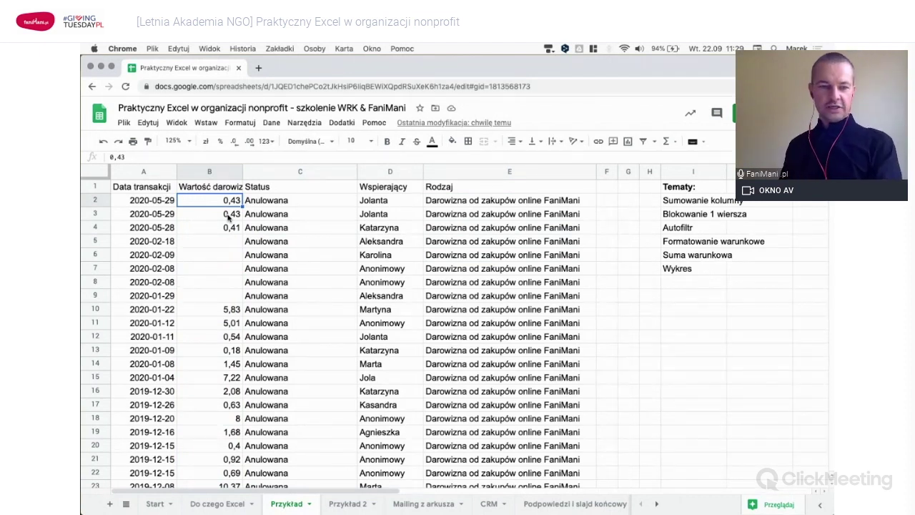
key("Right")
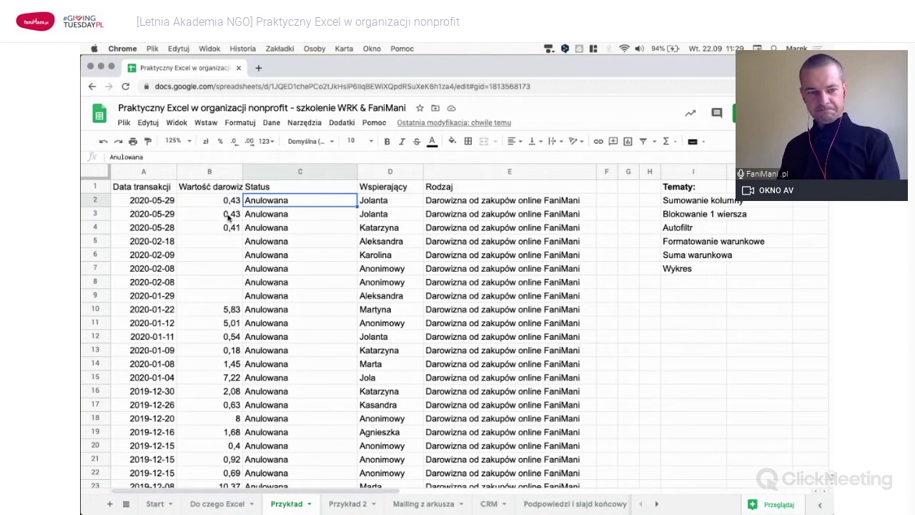
key("Left")
key("Down")
key("Down")
key("Up")
key("Up")
key("Up")
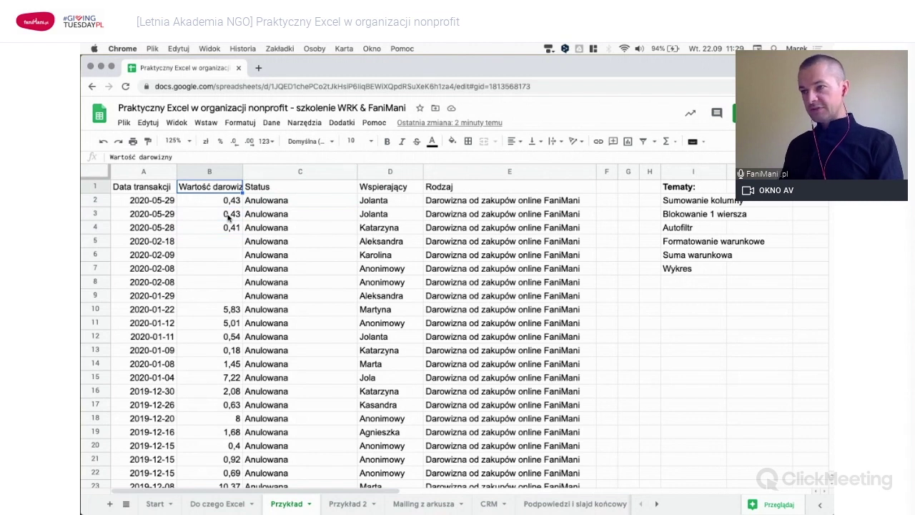
key("Down")
key("Down")
key("Down")
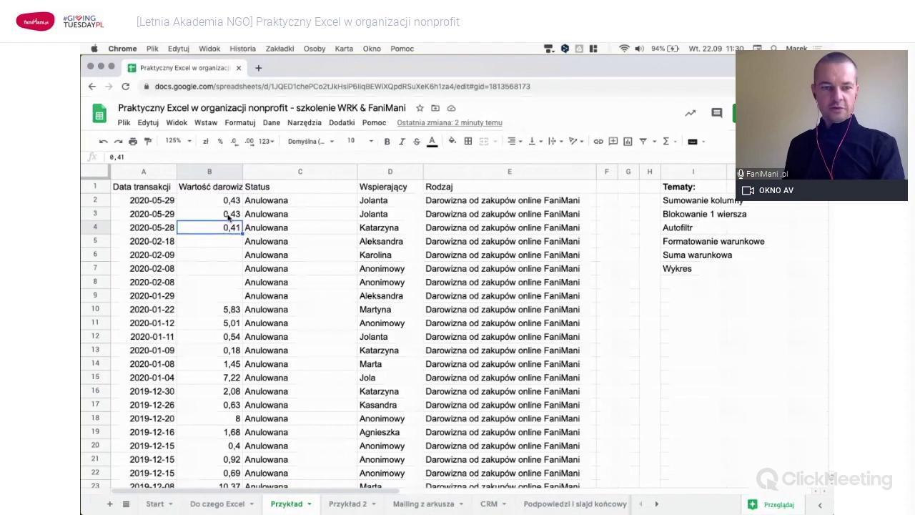
key("ctrl+Down")
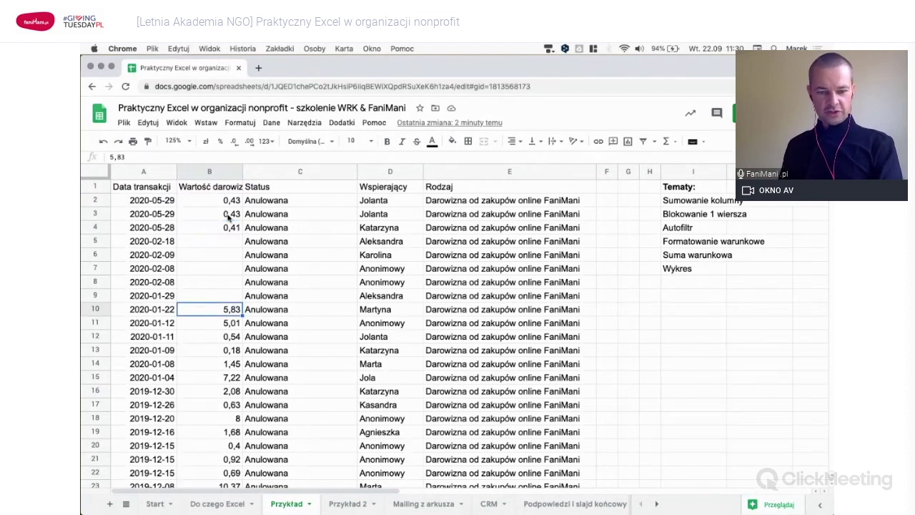
key("ctrl+Down")
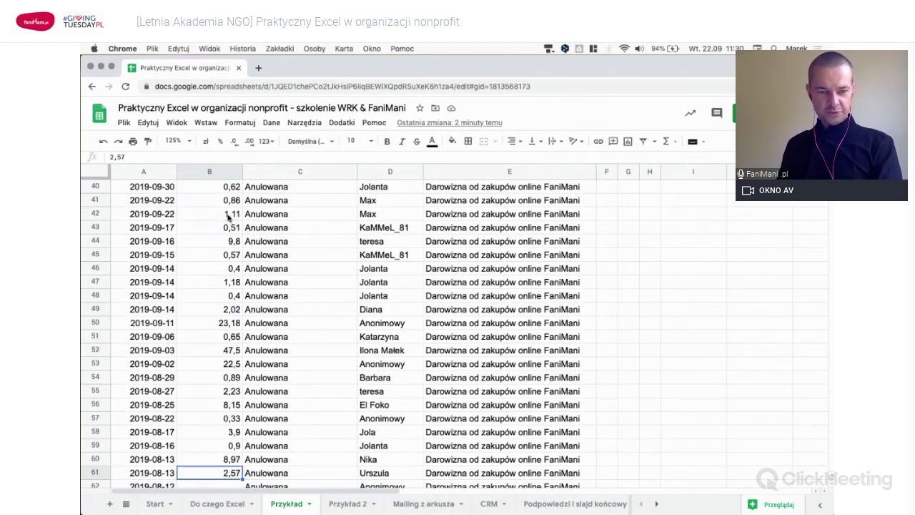
key("Down")
key("Down")
key("Down")
key("Down")
key("Down")
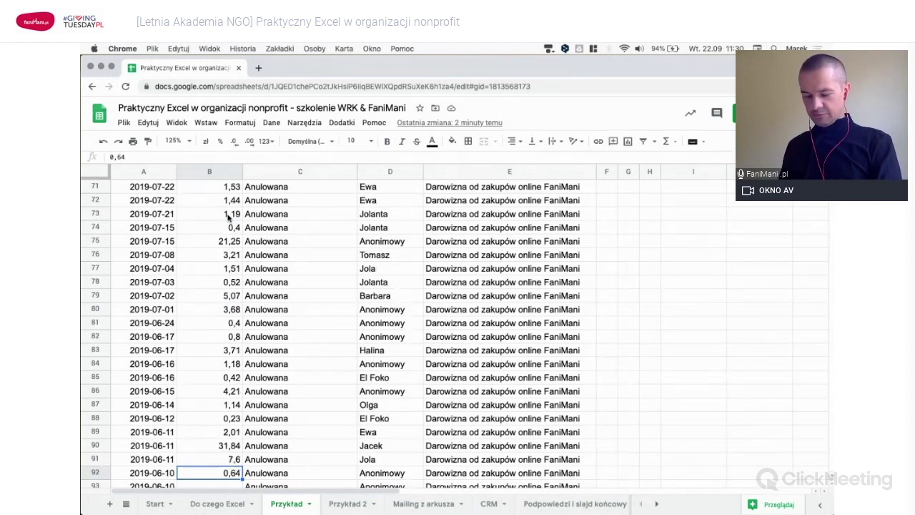
key("ctrl+Right")
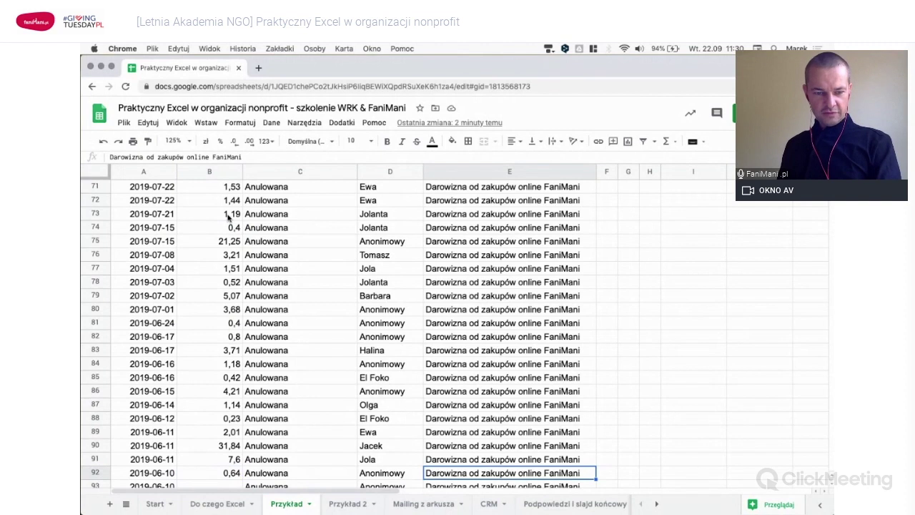
key("ctrl+Left")
key("ctrl+Right")
key("Right")
key("Right")
key("Right")
key("Left")
key("Left")
key("Left")
key("Left")
key("Right")
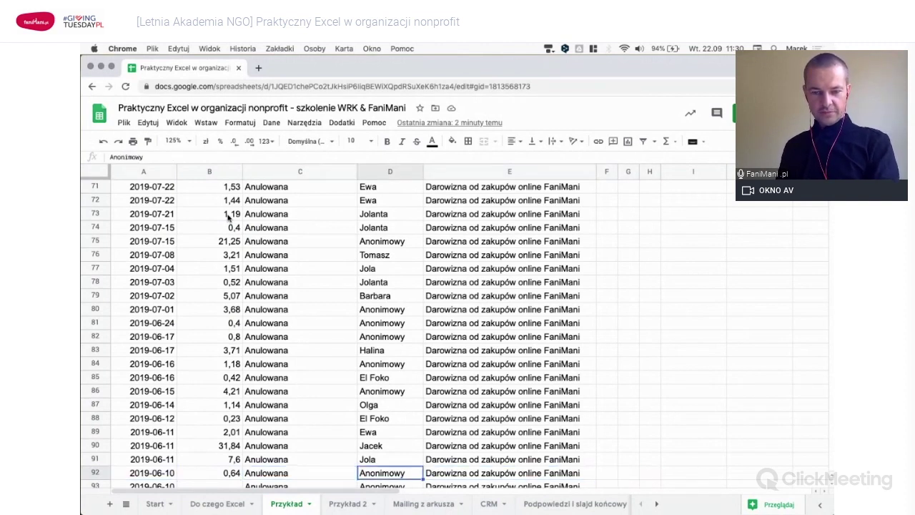
key("Right")
key("Left")
key("Left")
key("Right")
key("Right")
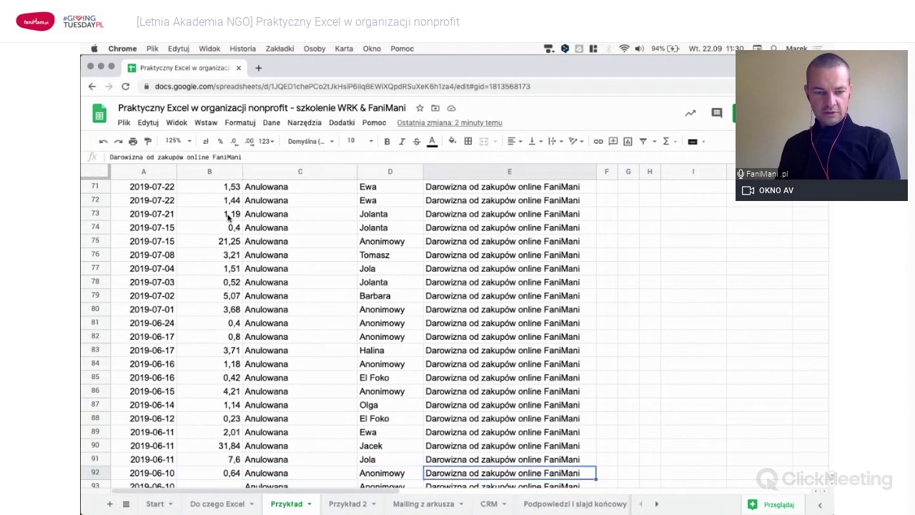
key("Left")
key("Right")
key("Up")
key("Up")
key("Up")
key("Up")
key("Up")
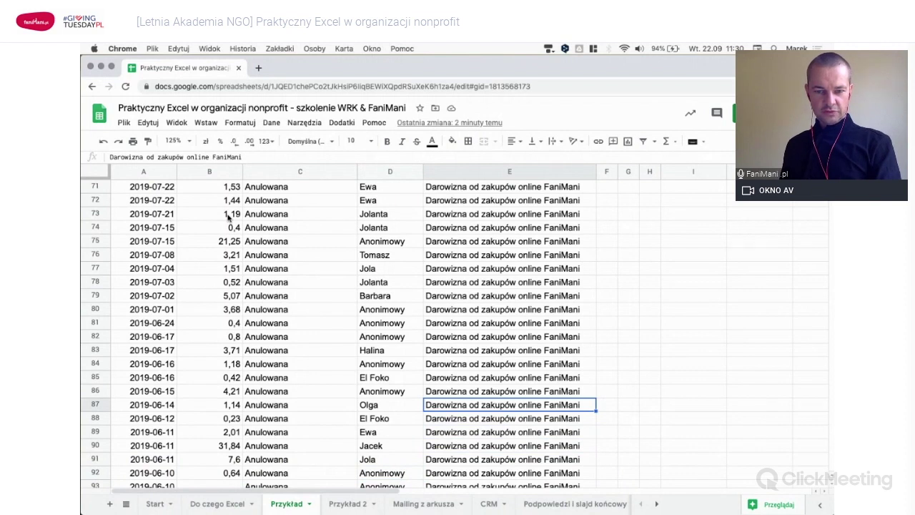
key("super+Down")
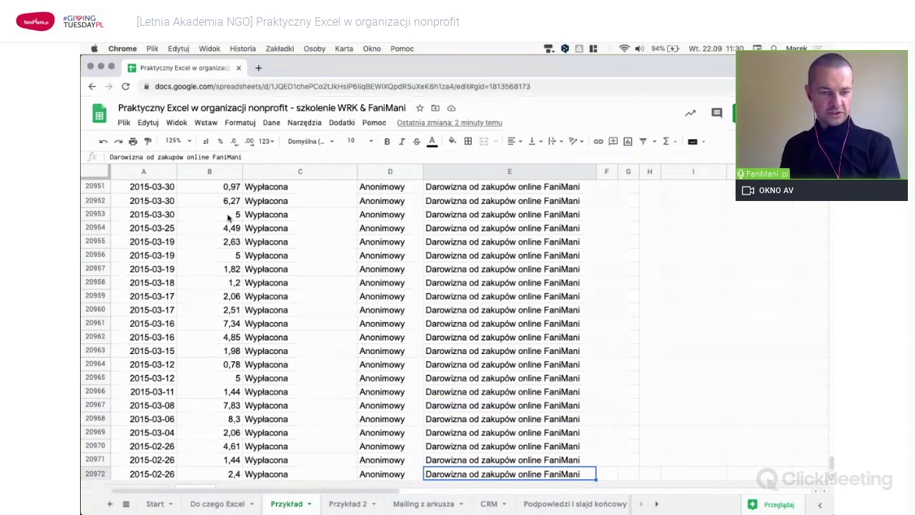
key("Up")
key("Up")
key("Down")
key("Down")
key("Left")
key("Up")
key("Right")
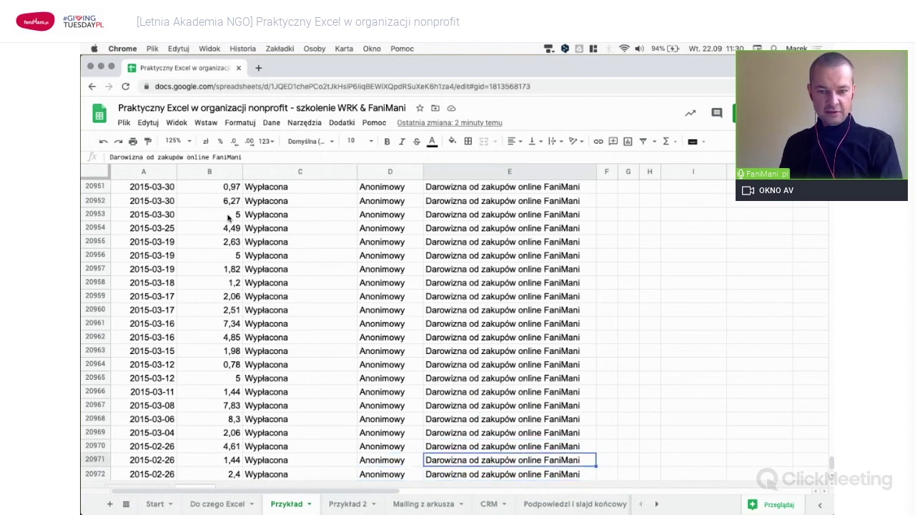
key("Left")
key("Down")
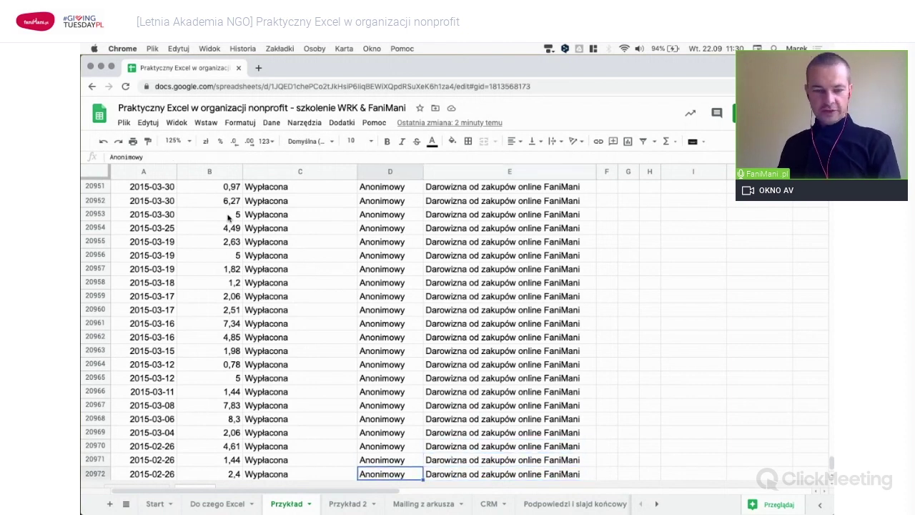
key("Left")
key("Left")
key("Left")
key("Right")
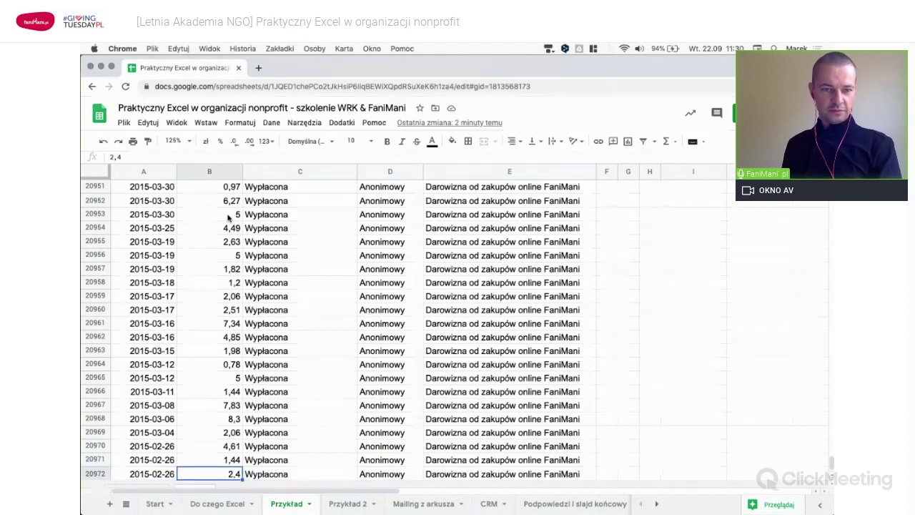
key("ctrl+Up")
key("Up")
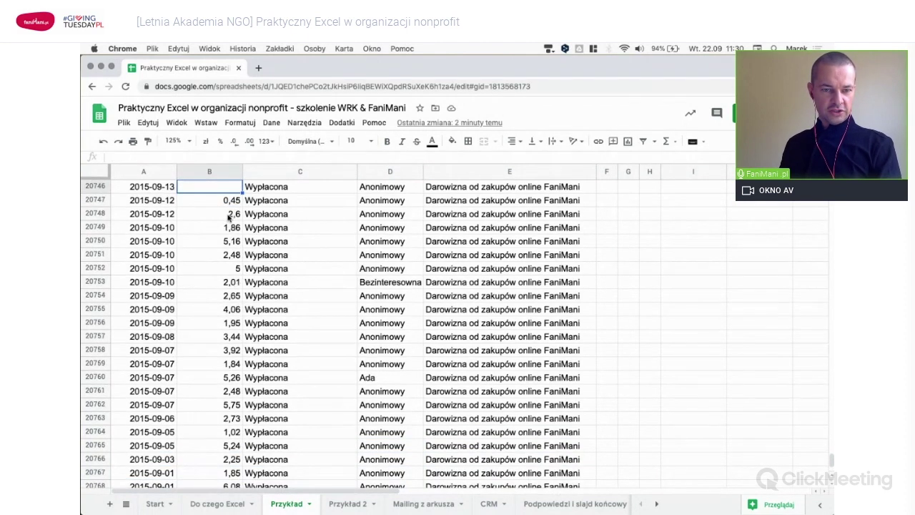
key("Up")
key("Up")
left_click(228, 213)
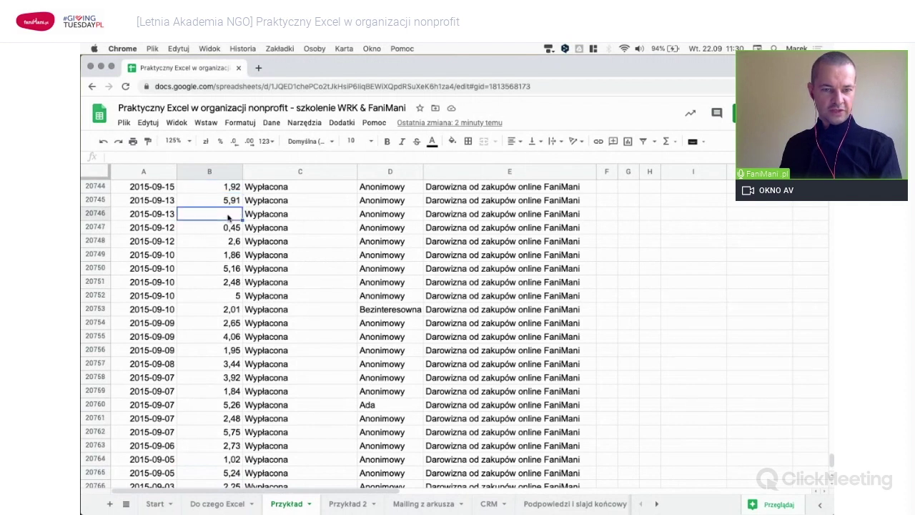
key("Right")
key("Down")
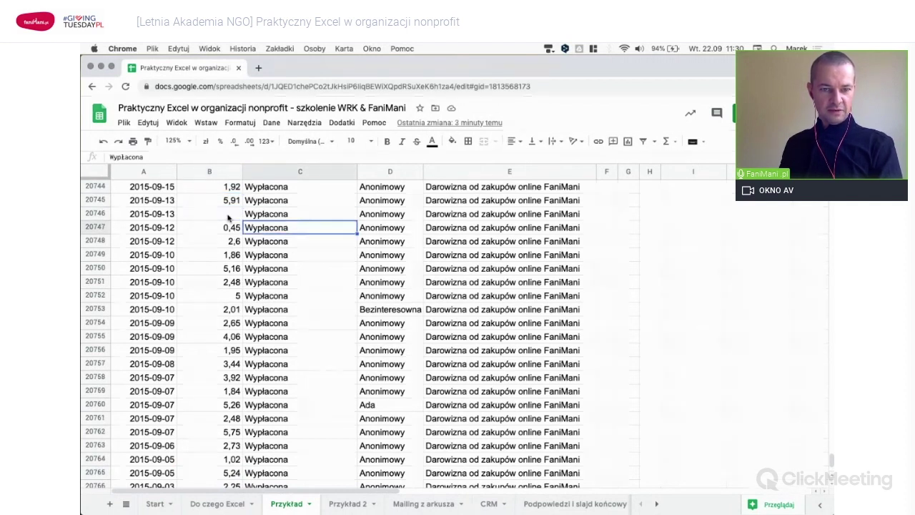
Freeze row 1 of the Przykład sheet through Widok > Zablokuj.
key("ctrl+Up")
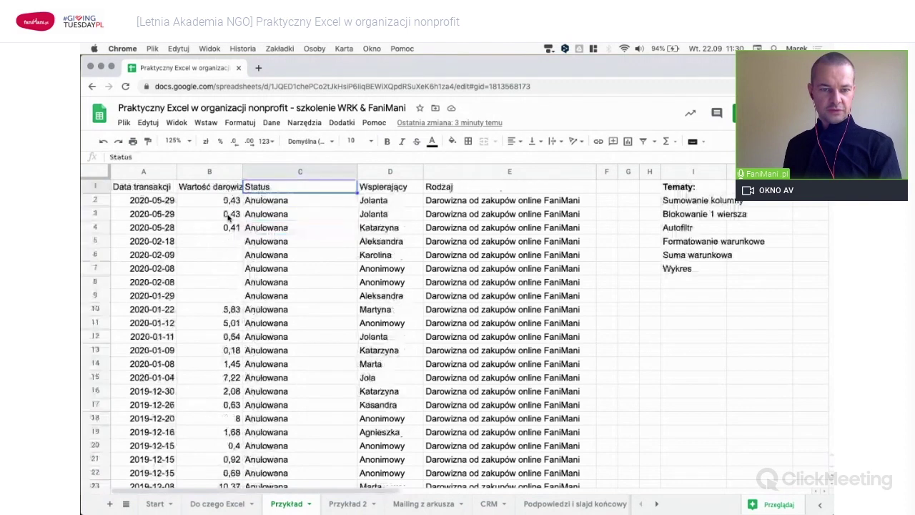
key("Right")
key("Right")
left_click(418, 246)
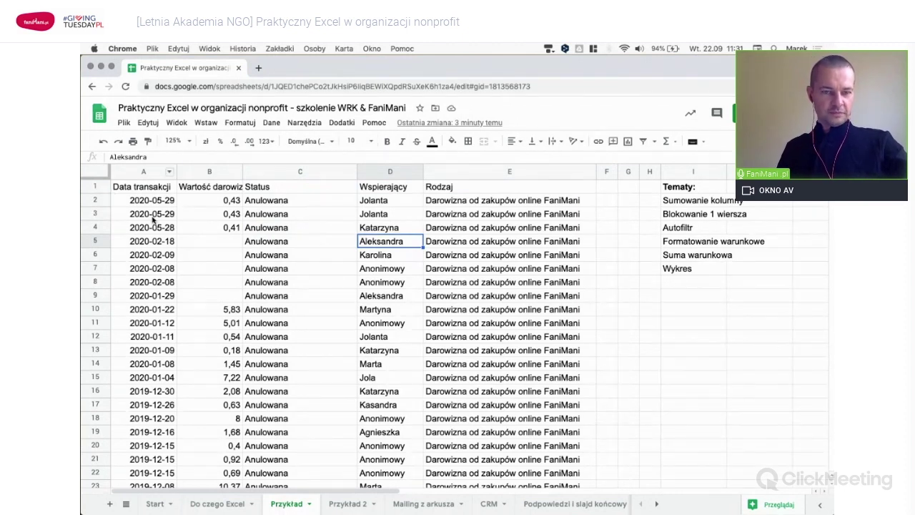
left_click(178, 123)
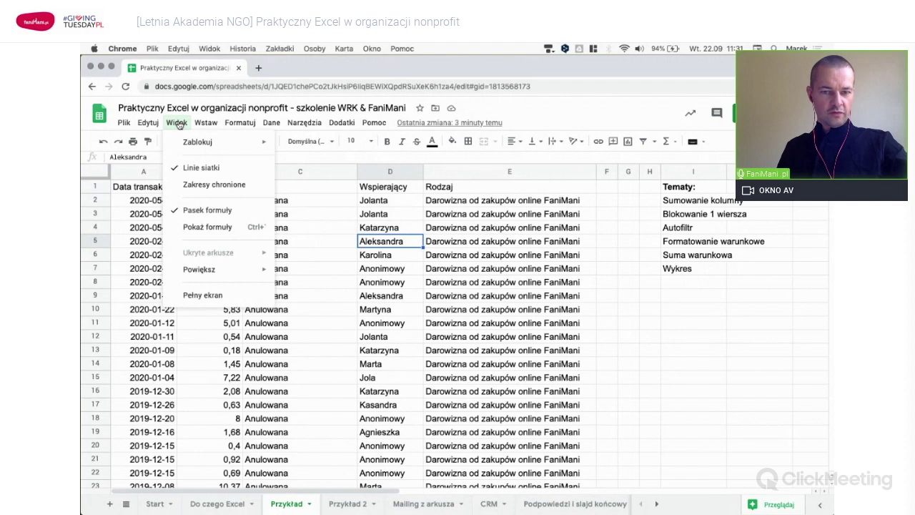
key("Escape")
left_click(142, 187)
key("Right")
key("Right")
key("Right")
key("Right")
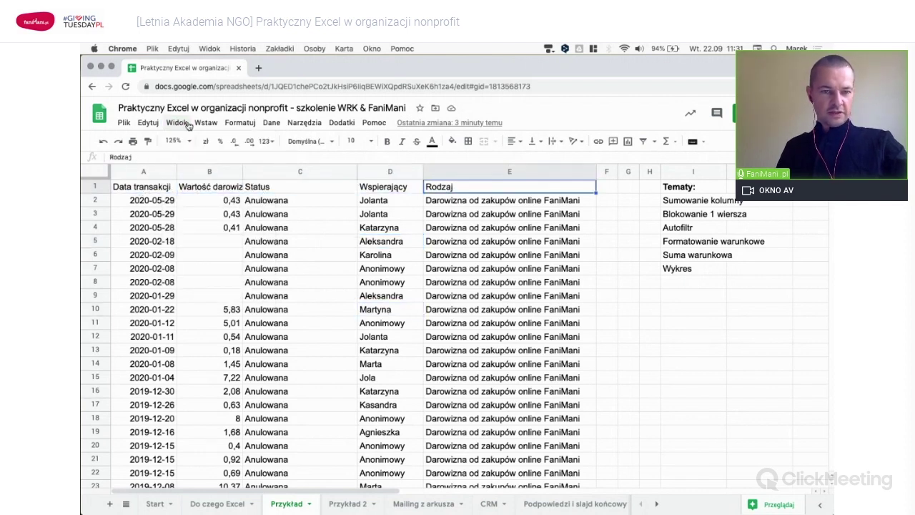
left_click(189, 126)
mouse_move(215, 141)
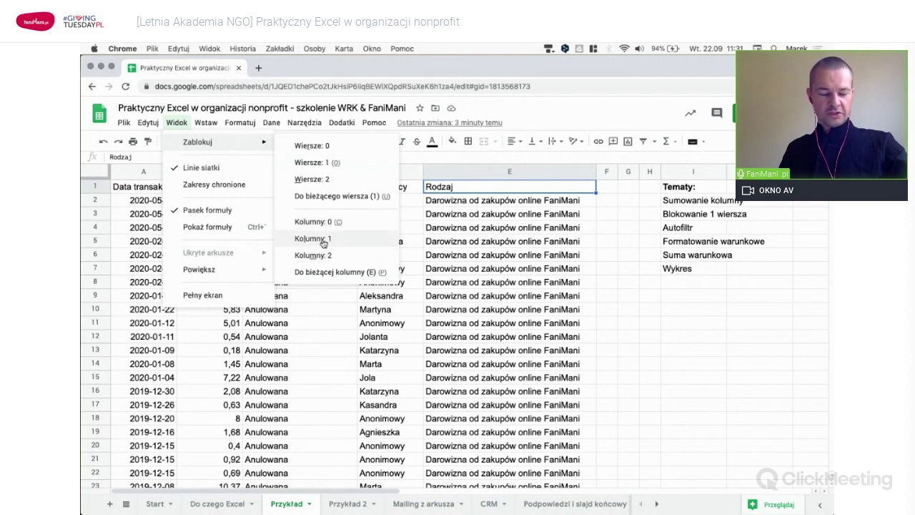
left_click(324, 164)
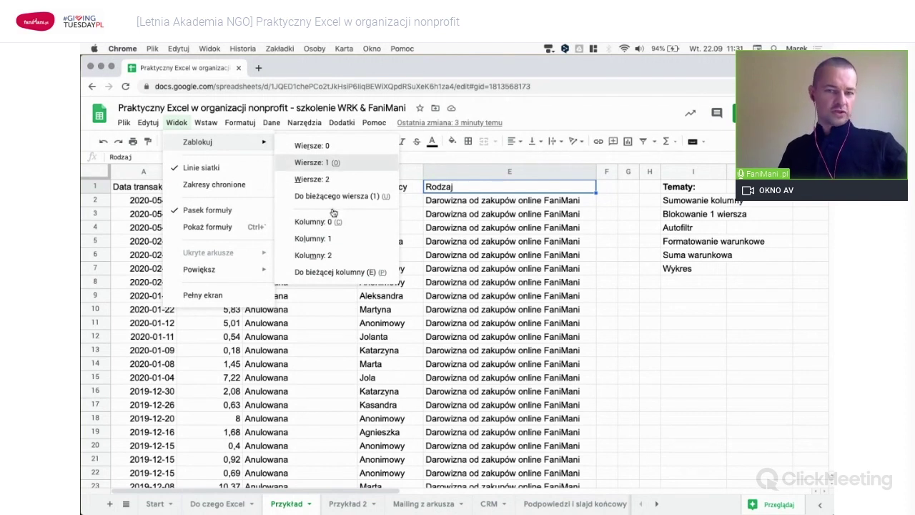
Scroll down and back up through the donation rows to confirm the header stays pinned.
left_click(451, 229)
scroll(462, 277, "down", 5)
scroll(463, 277, "down", 10)
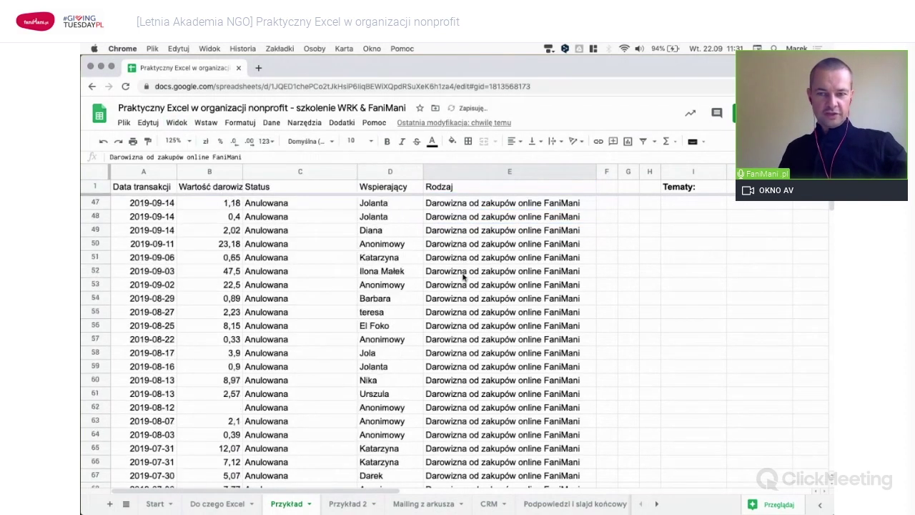
scroll(462, 277, "down", 5)
scroll(464, 275, "up", 12)
scroll(465, 274, "up", 10)
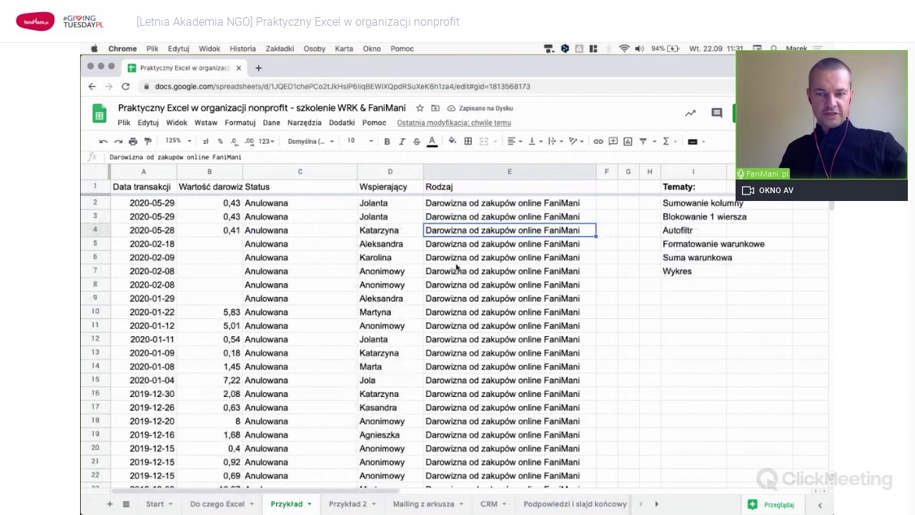
scroll(522, 236, "down", 3)
scroll(713, 223, "up", 3)
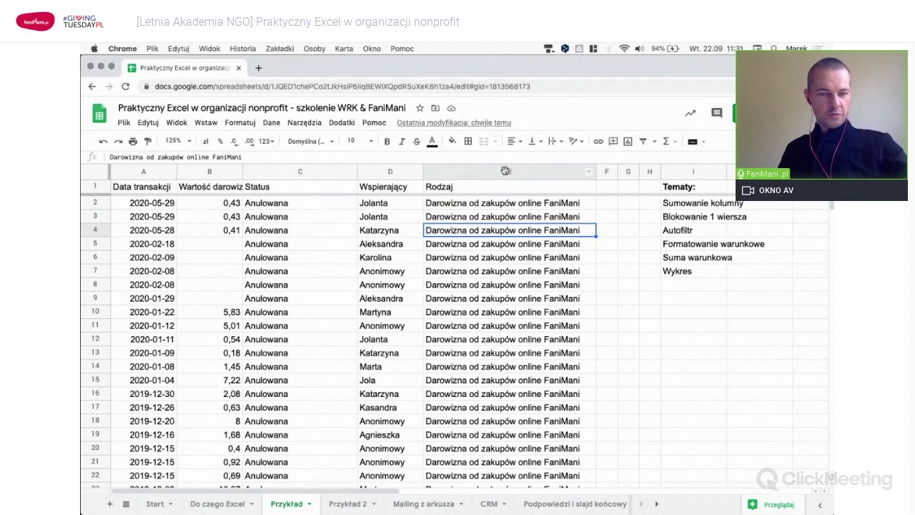
left_click(509, 172)
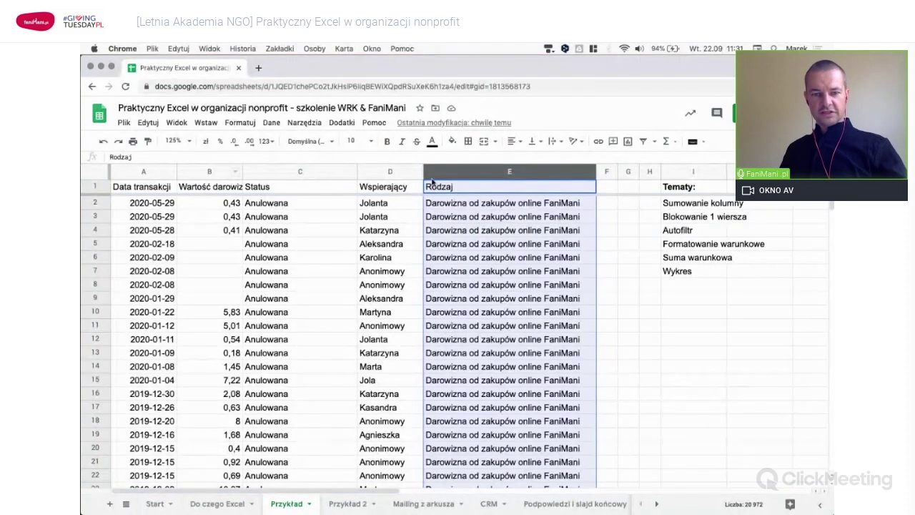
key("super+shift+Left")
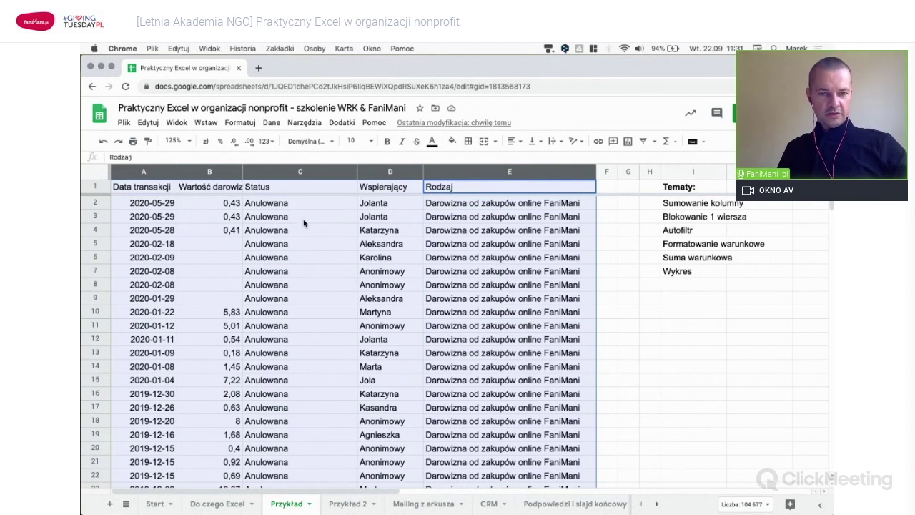
left_click(607, 258)
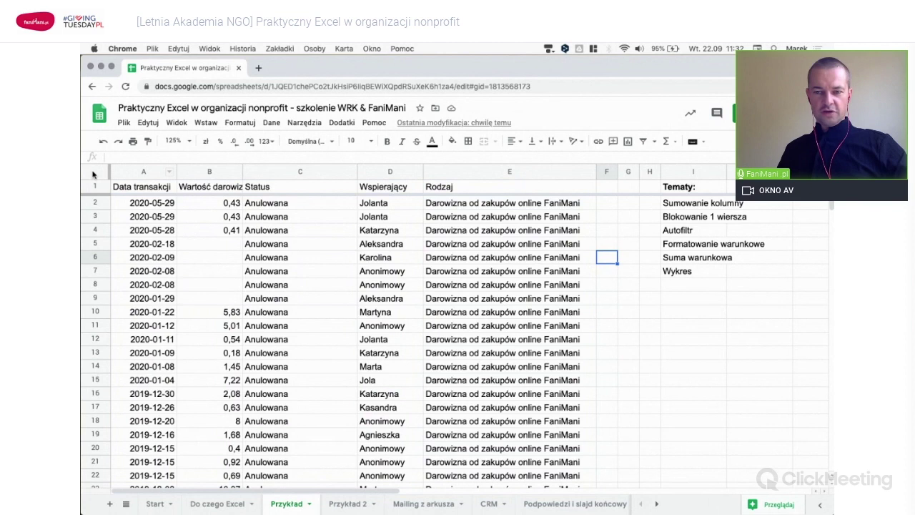
left_click(93, 173)
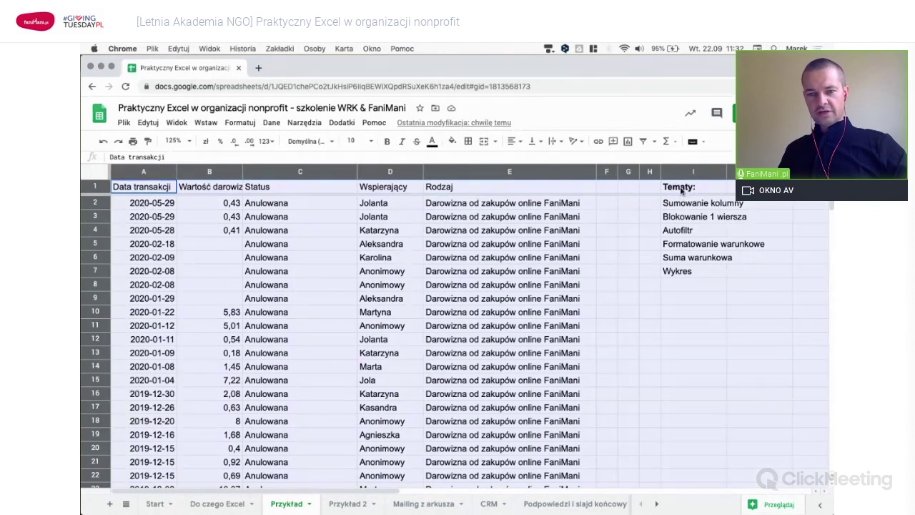
left_click(570, 186)
left_click(512, 170)
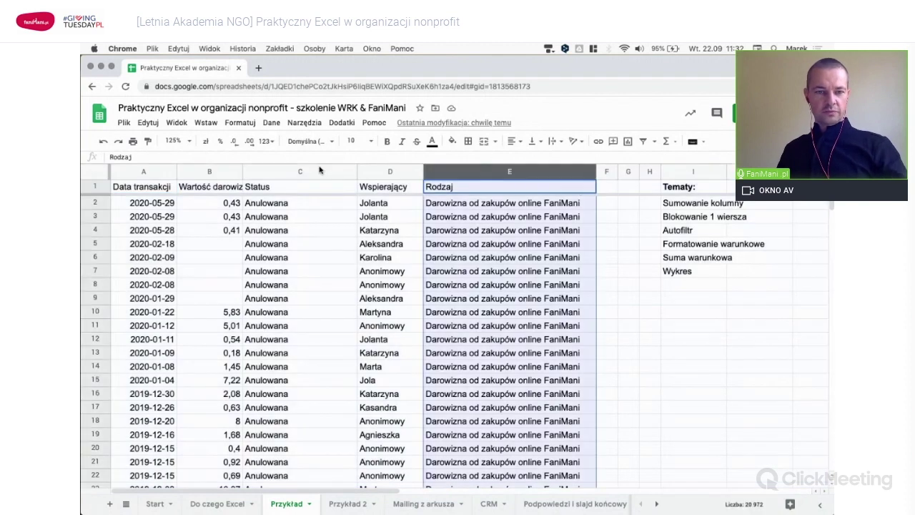
left_click(143, 171, "shift")
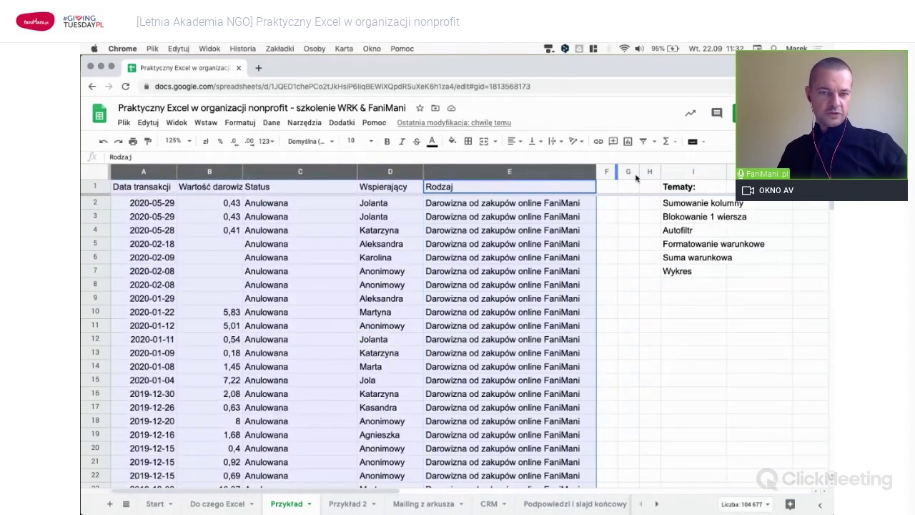
left_click(271, 123)
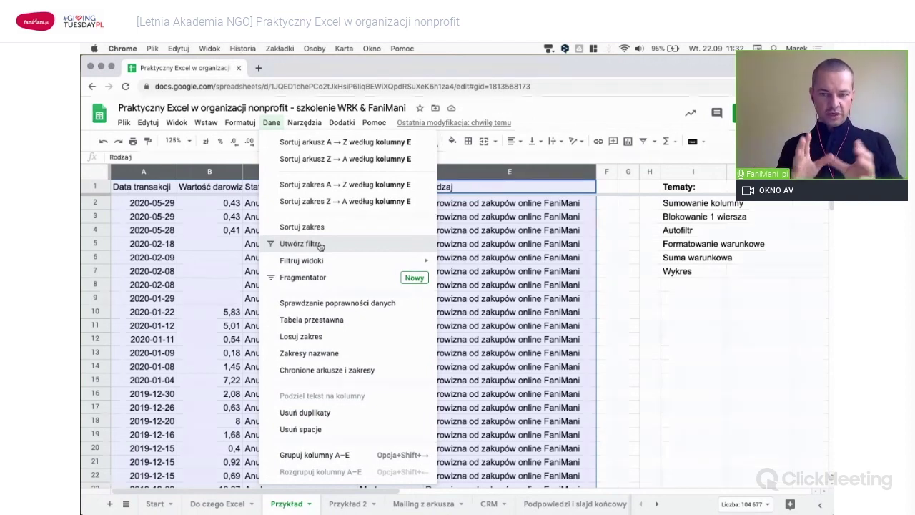
left_click(320, 245)
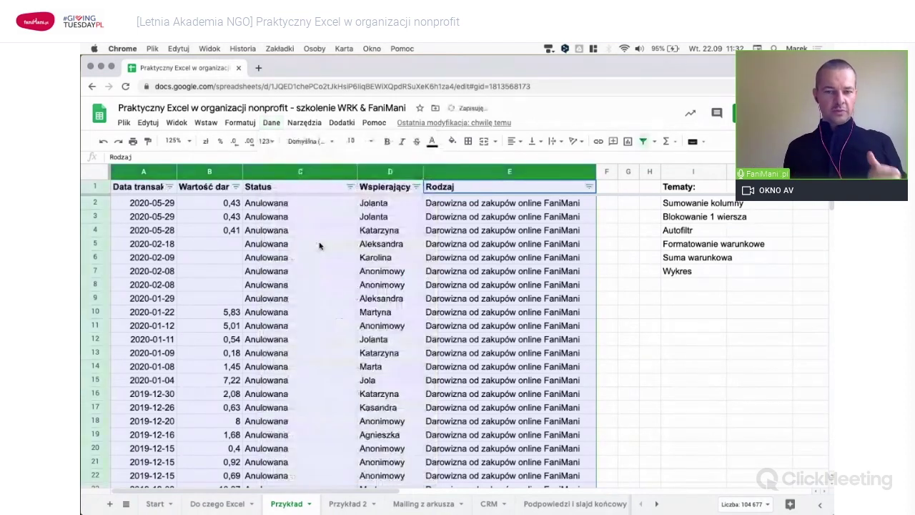
left_click(386, 216)
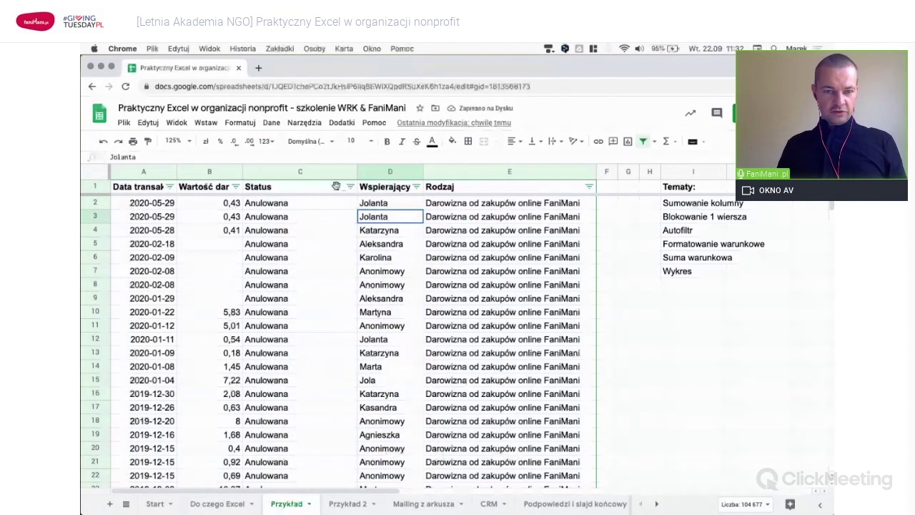
Clear the Status column filter and tick only Gotowe do wypłaty.
left_click(350, 187)
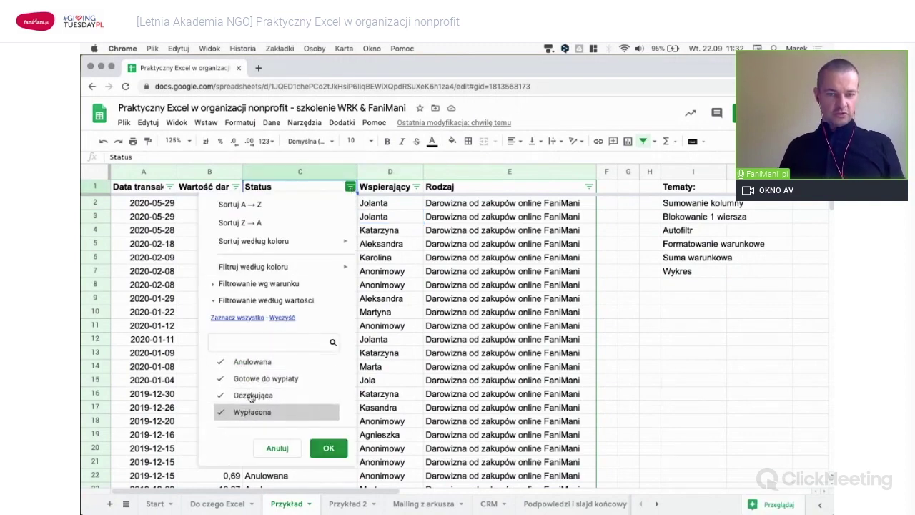
left_click(283, 318)
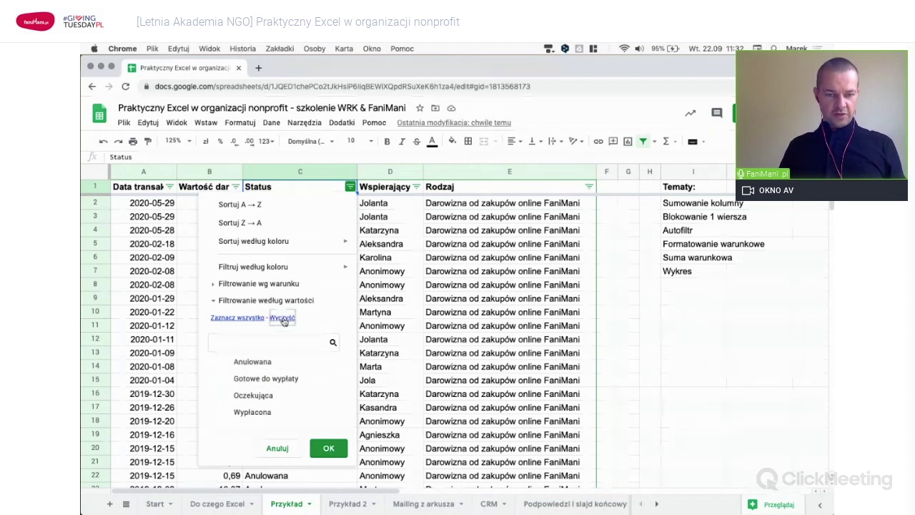
left_click(240, 381)
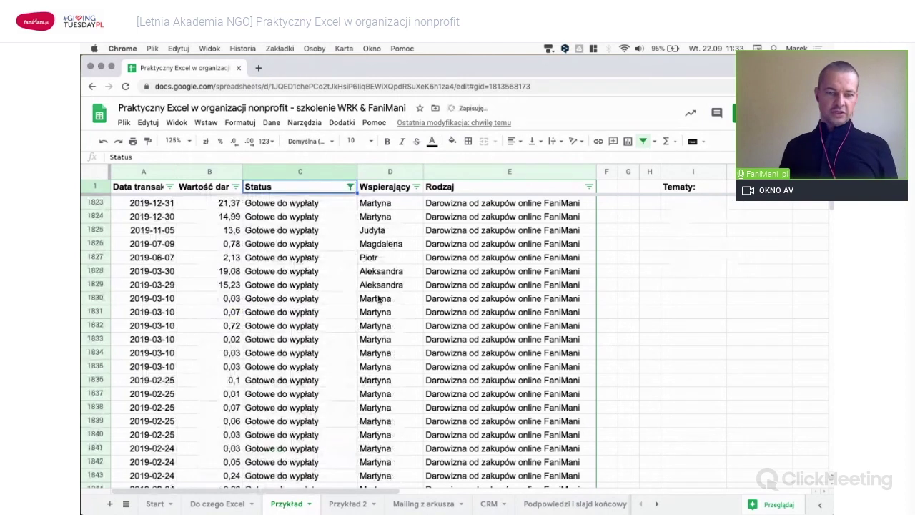
Scroll through the filtered table to review the Gotowe do wypłaty donations.
left_click(286, 244)
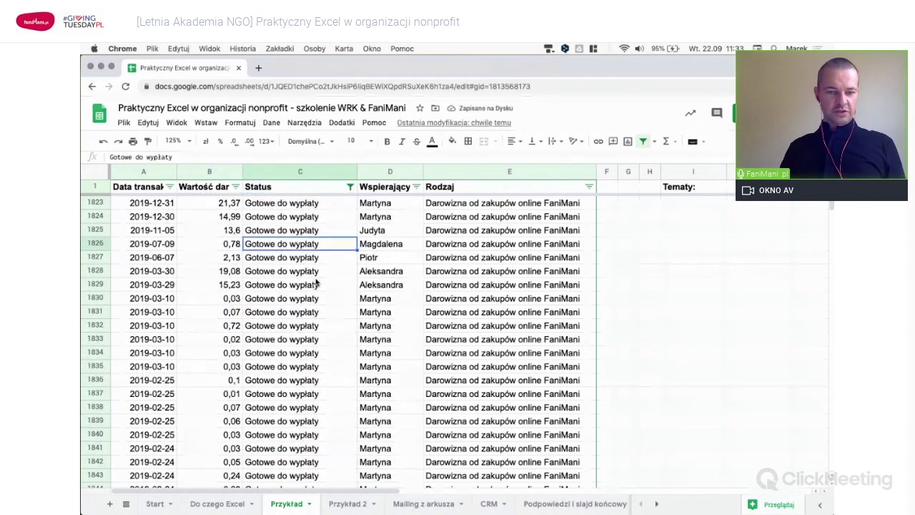
scroll(318, 282, "down", 15)
scroll(317, 282, "down", 12)
scroll(317, 283, "down", 10)
scroll(318, 280, "down", 10)
scroll(318, 280, "down", 7)
scroll(318, 280, "up", 2)
scroll(317, 281, "up", 19)
scroll(318, 280, "up", 20)
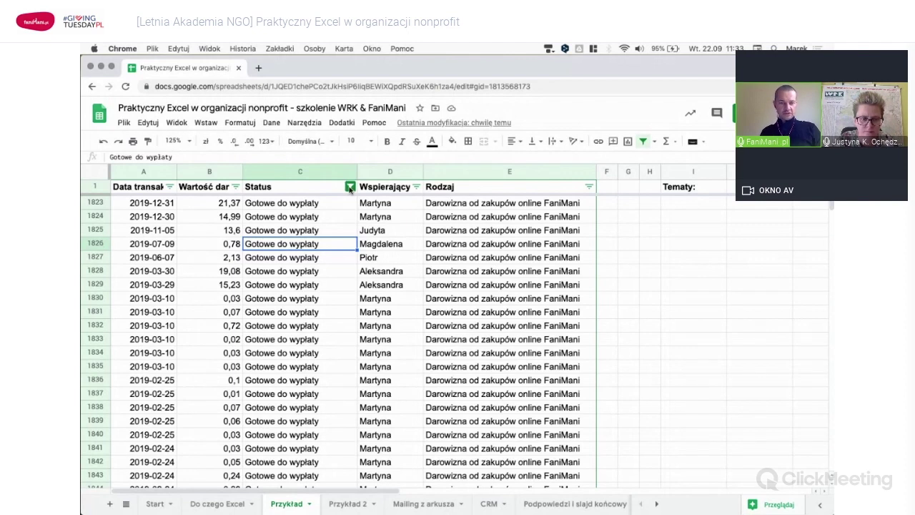
Tick Zaznacz wszystko in the Status filter so all four statuses are included.
left_click(350, 187)
mouse_move(289, 248)
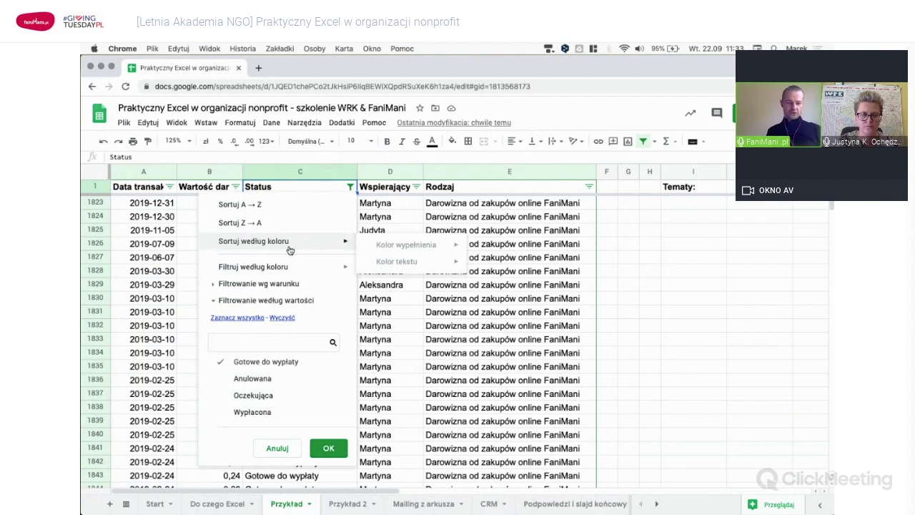
left_click(235, 319)
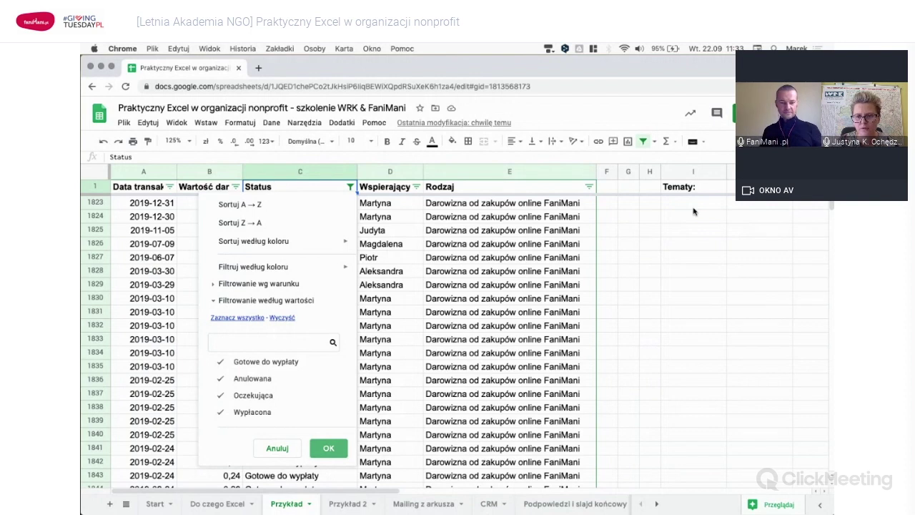
key("Escape")
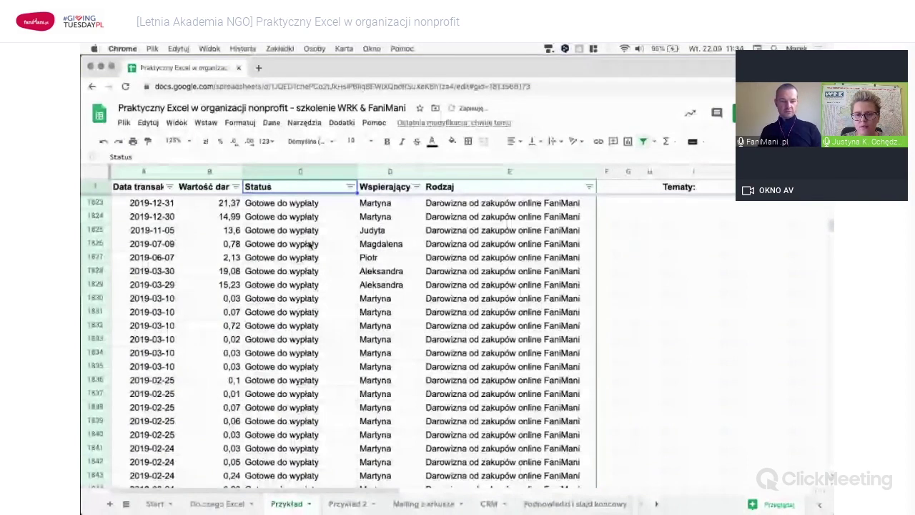
Move the selection back to the top rows of the table showing Anulowana entries.
key("Down")
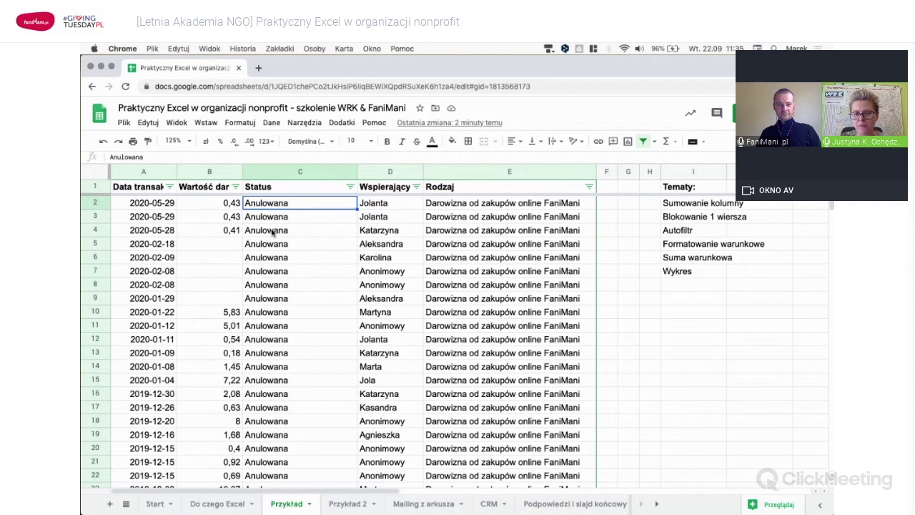
left_click(386, 221)
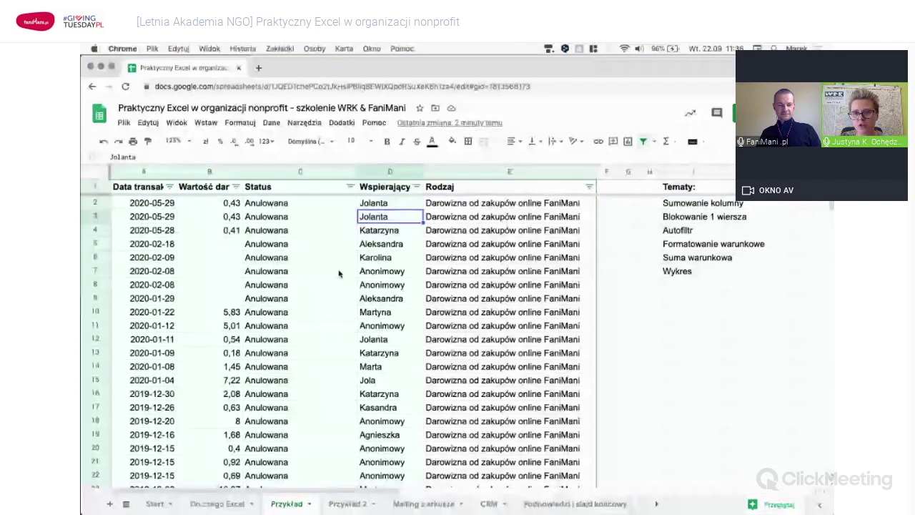
left_click(327, 238)
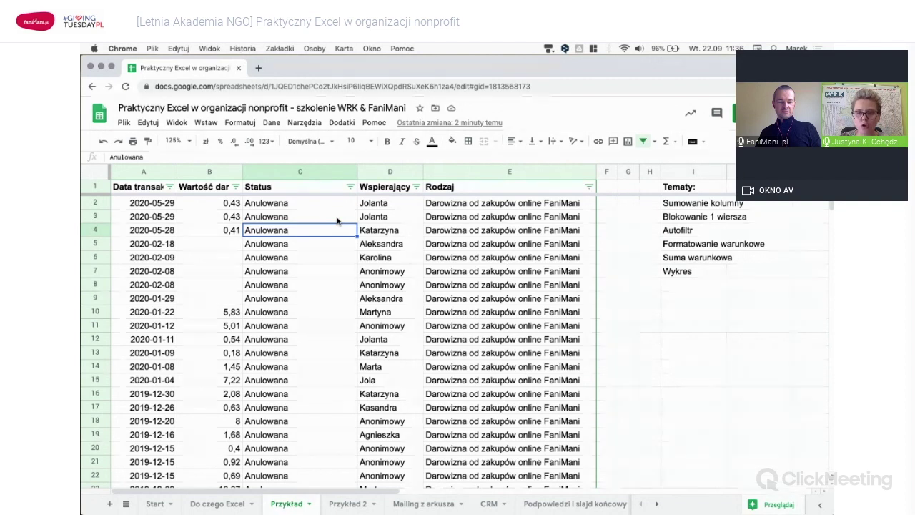
left_click(340, 218)
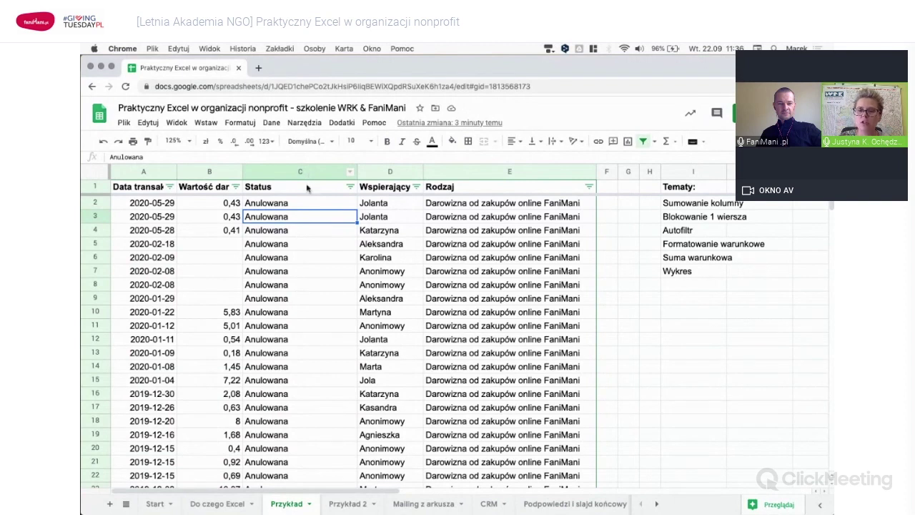
left_click(310, 189)
left_click(315, 219)
left_click(320, 206)
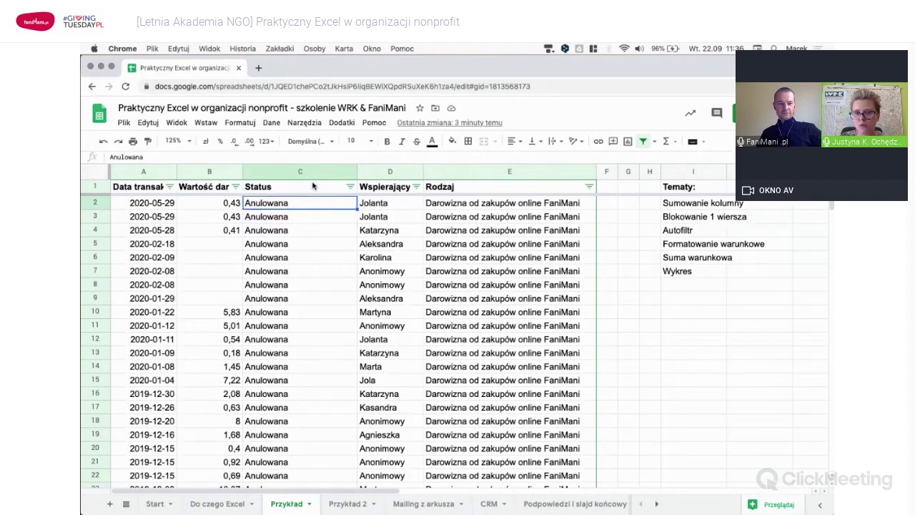
left_click(313, 246)
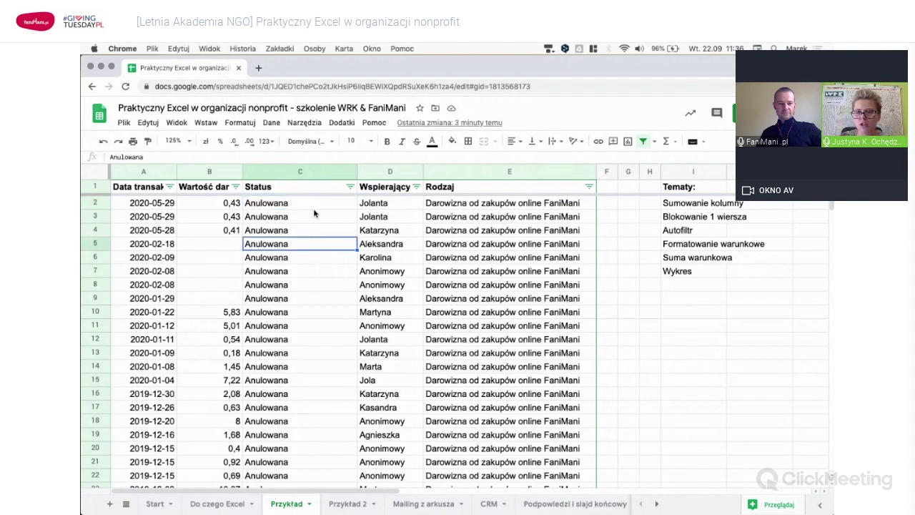
left_click(314, 214)
left_click(314, 207)
left_click(319, 219)
left_click(321, 246)
left_click(318, 262)
left_click(319, 246)
left_click(318, 233)
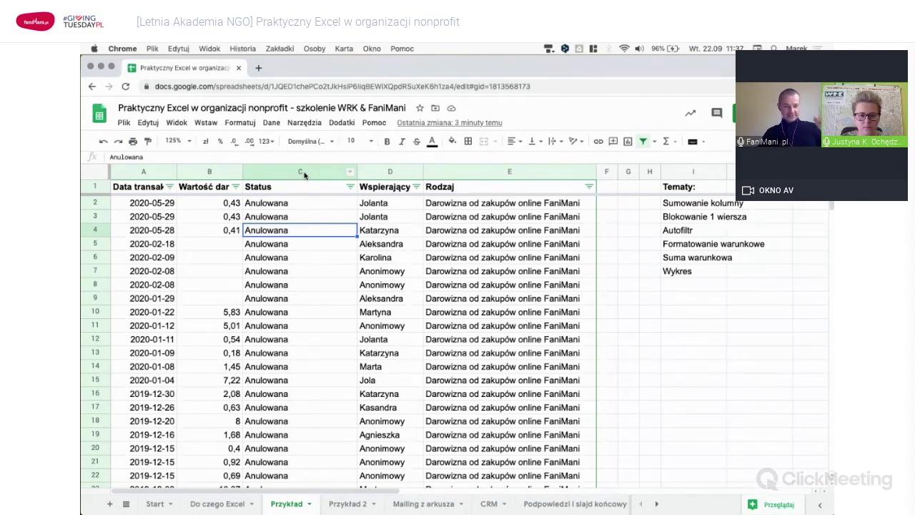
left_click(301, 173)
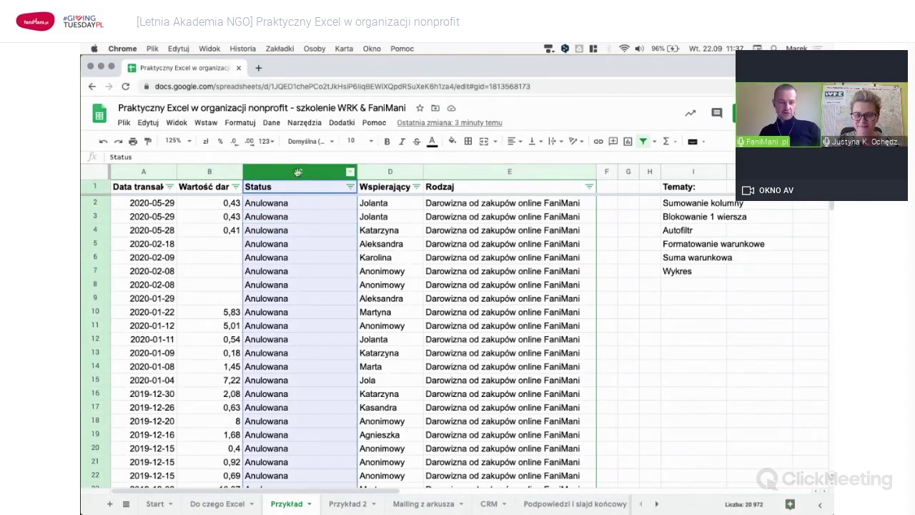
left_click(273, 123)
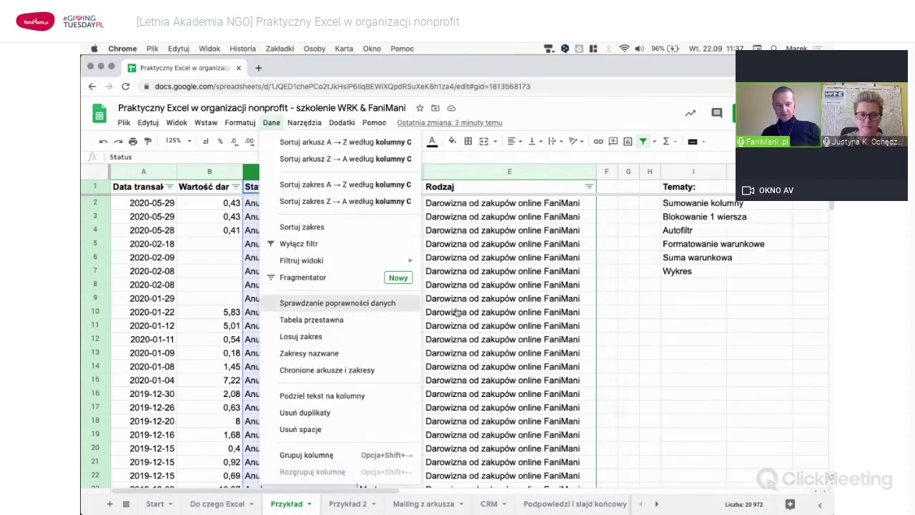
left_click(338, 303)
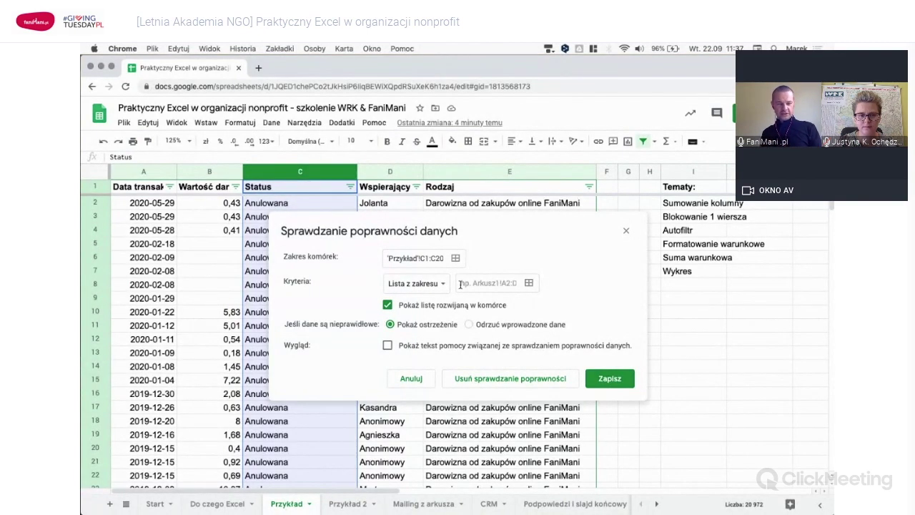
left_click(692, 298)
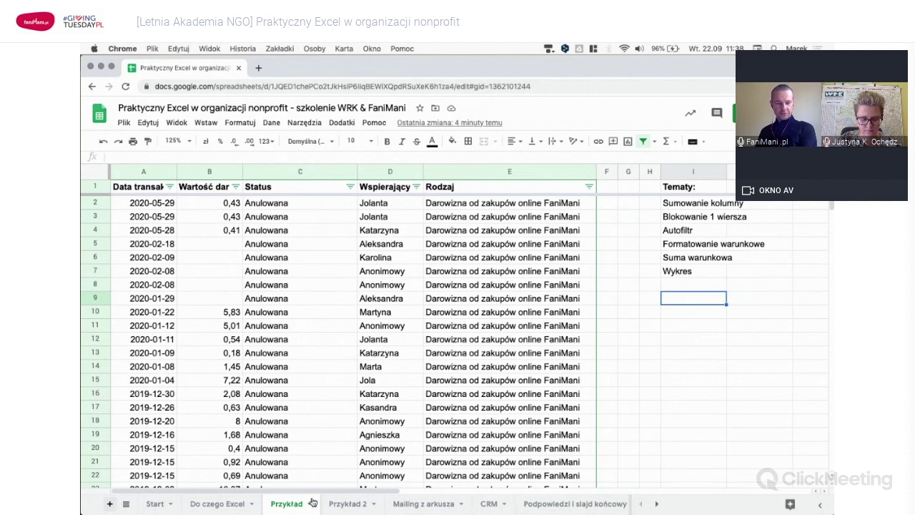
Enter Gotowa do wpłaty, Oczekująca and Wpłacona in cells A2:A4 of Arkusz11.
left_click(143, 200)
type("Goto")
type("wa do wpłaty")
key("Return")
type("Oczekująca")
key("Return")
type("Wpłacona")
key("Return")
Return to the Przykład sheet and select a Status cell in column C.
key("alt+Up")
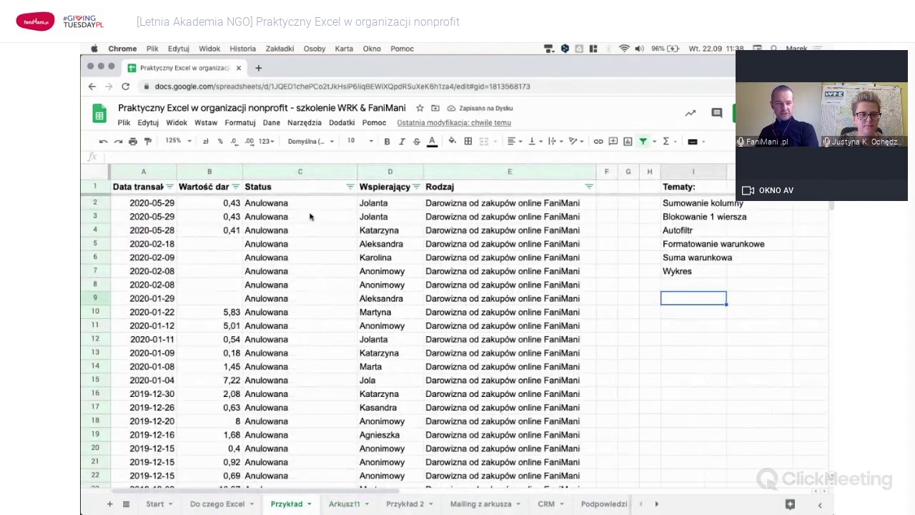
left_click(311, 216)
key("Down")
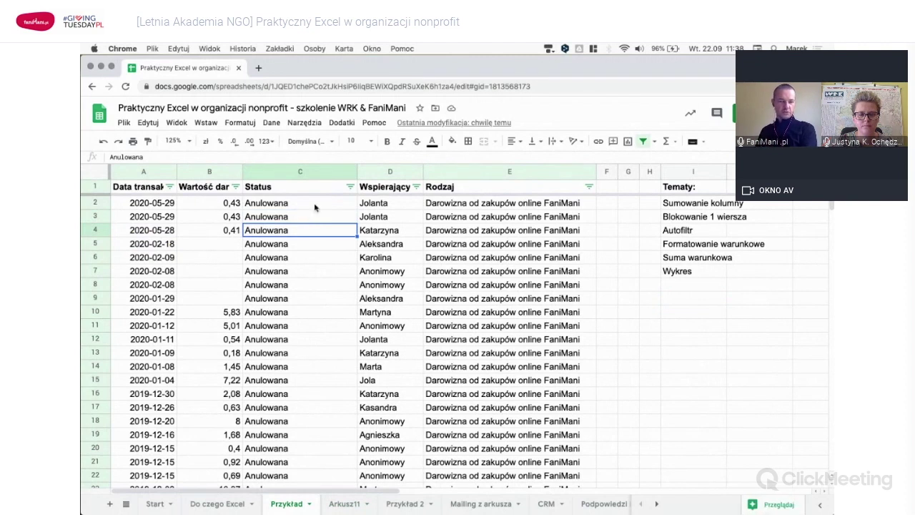
Open data validation for column C, keep Lista z zakresu, and open the range chooser.
left_click(306, 175)
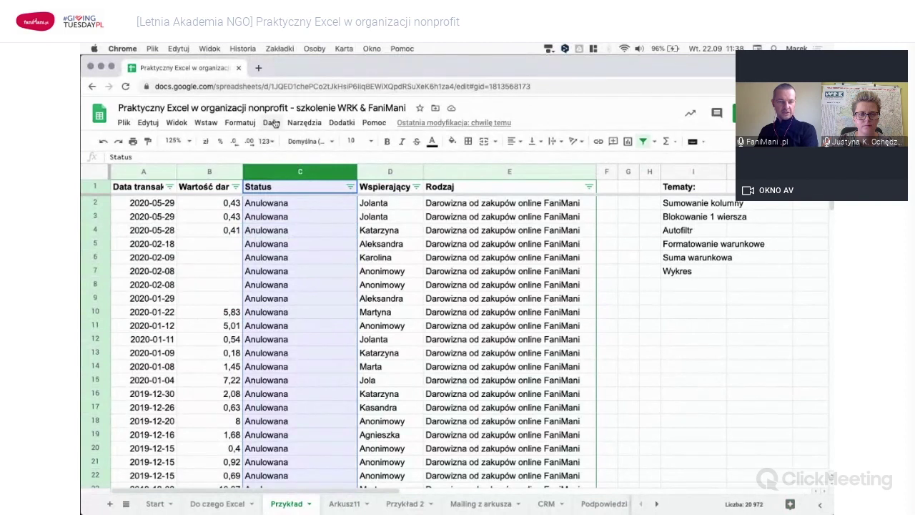
left_click(273, 123)
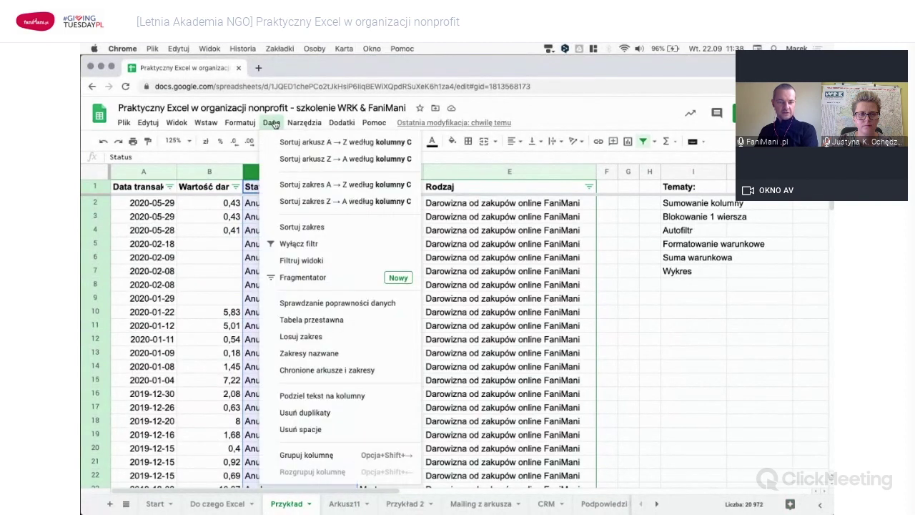
left_click(341, 306)
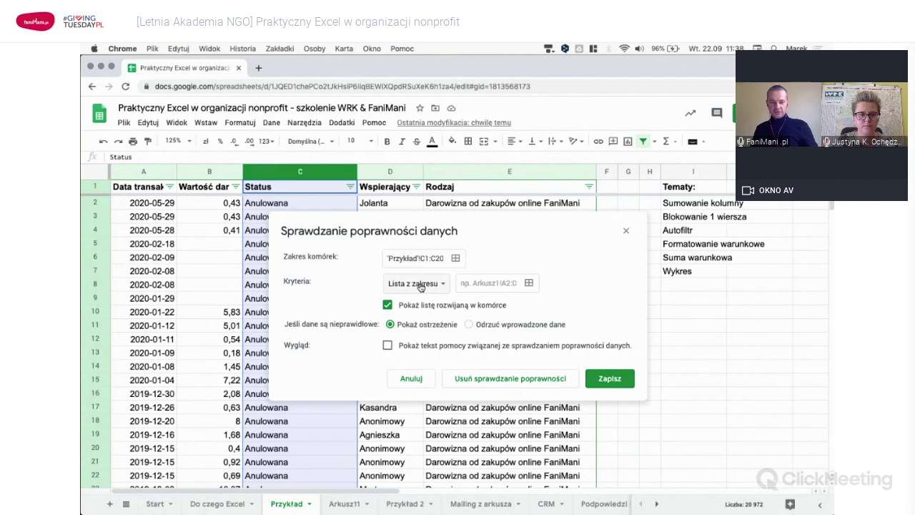
left_click(421, 284)
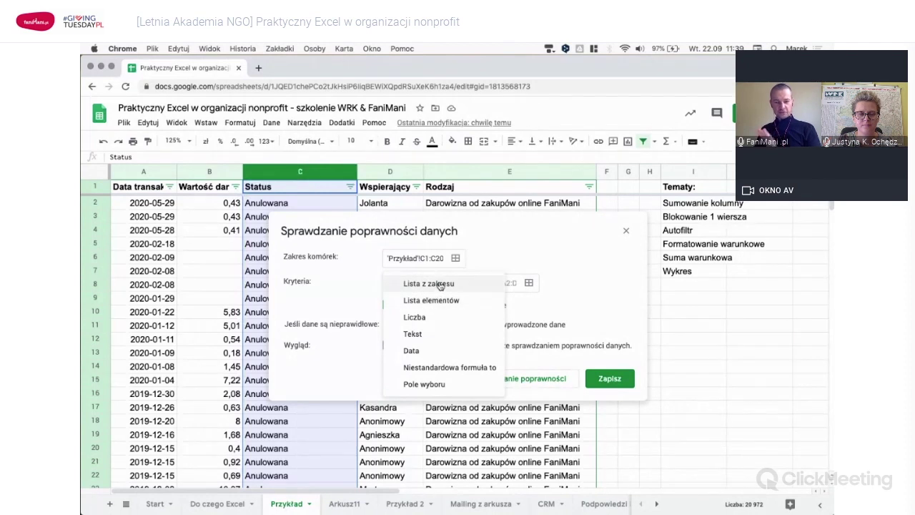
left_click(441, 284)
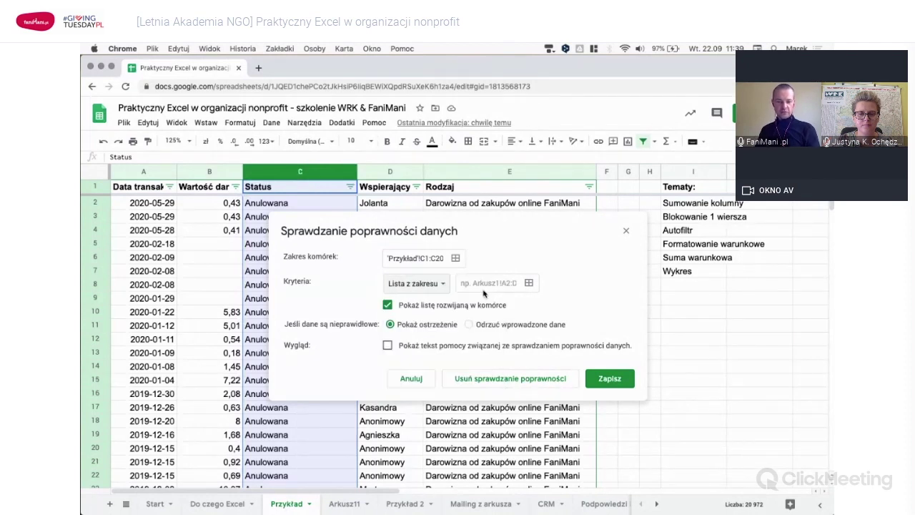
left_click(482, 285)
left_click(530, 285)
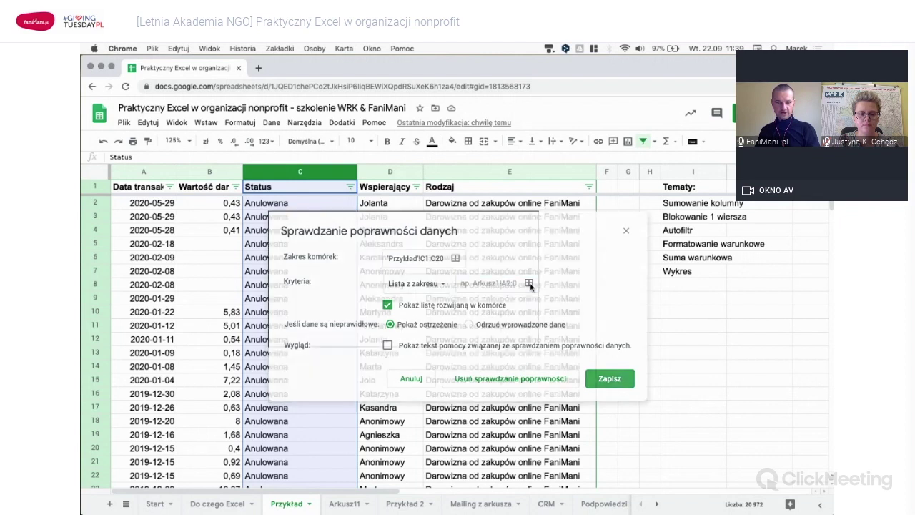
Set the validation source range to Arkusz11!A1:A4 with the list-from-range criterion.
left_click(349, 506)
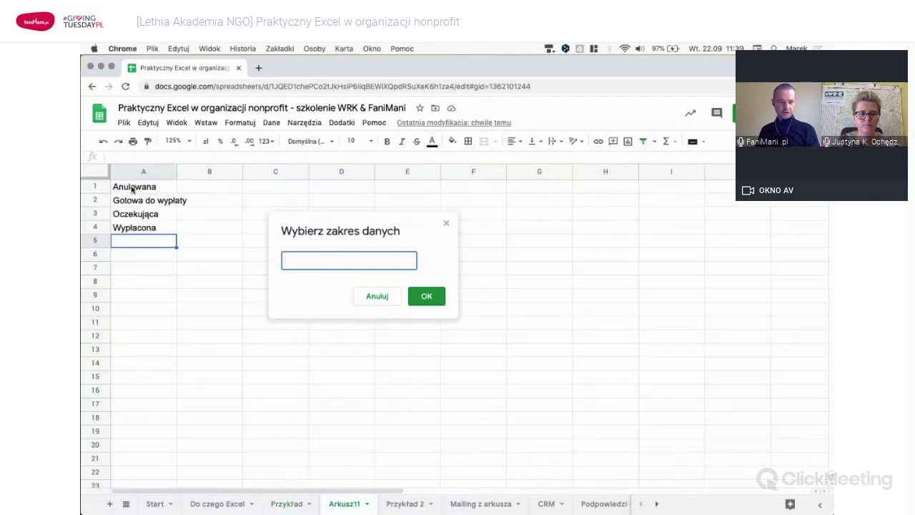
left_click(132, 191)
left_click_drag(129, 210, 132, 229)
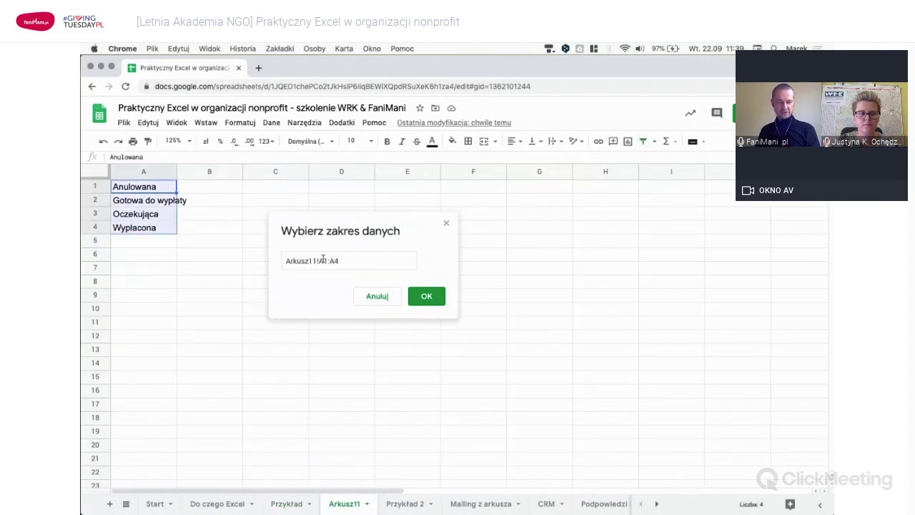
left_click(427, 299)
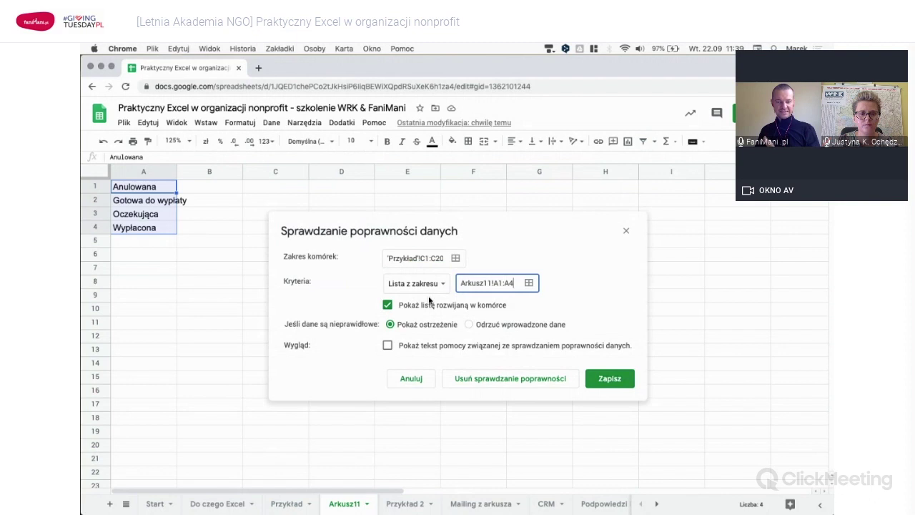
left_click(426, 284)
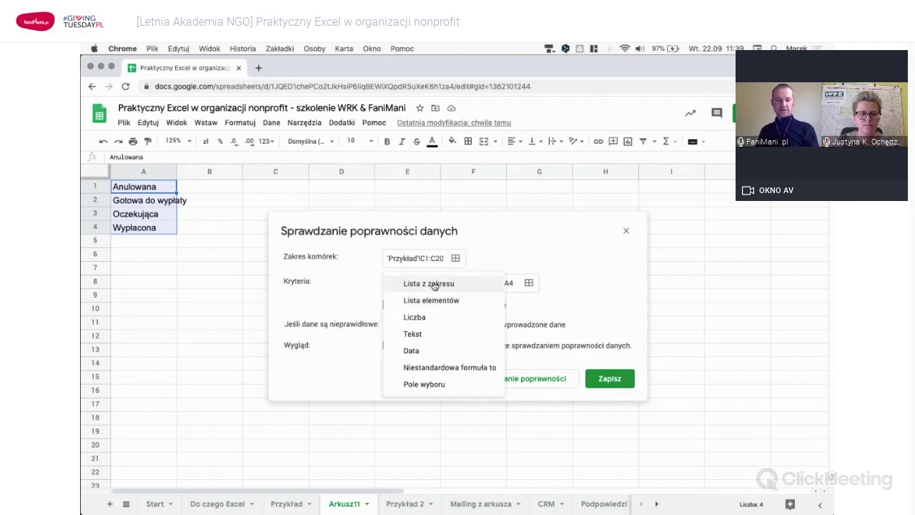
left_click(556, 267)
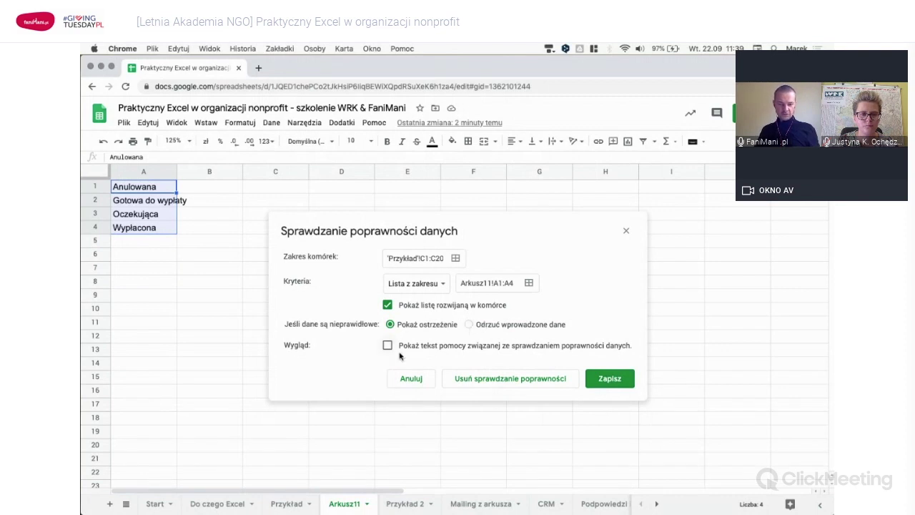
Enable validation help text reading 'Sprawdź!' and save the rule.
left_click(388, 345)
triple_click(517, 373)
type("Sprawdź!")
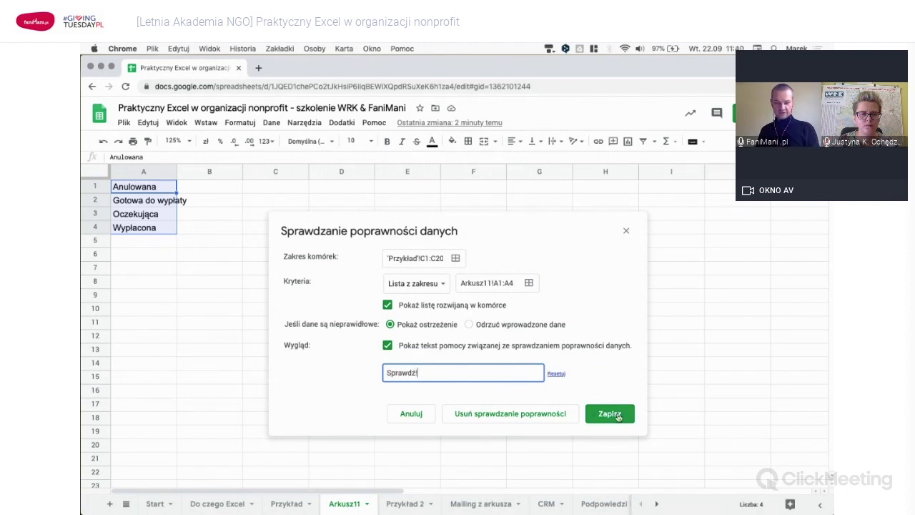
left_click(608, 415)
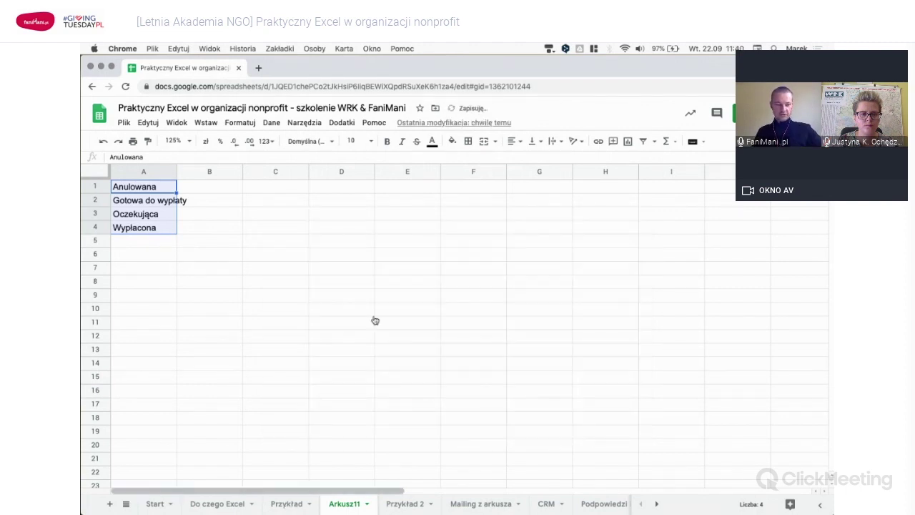
On Przykład, open and close C3's Status dropdown without choosing a value.
key("ctrl+shift+Page_Up")
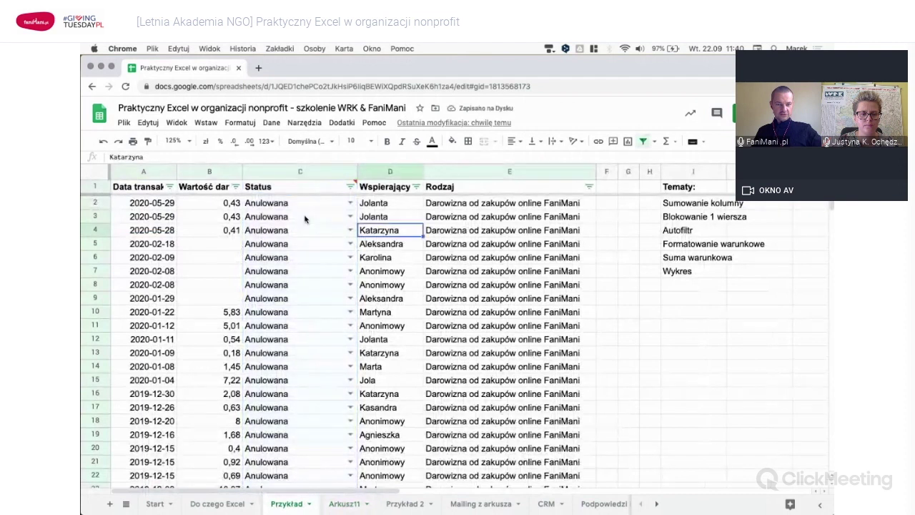
left_click(352, 220)
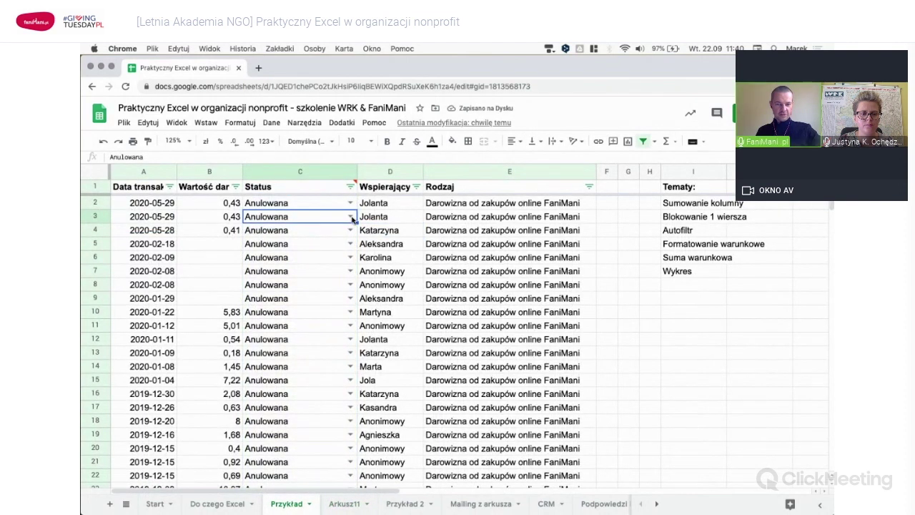
left_click(351, 217)
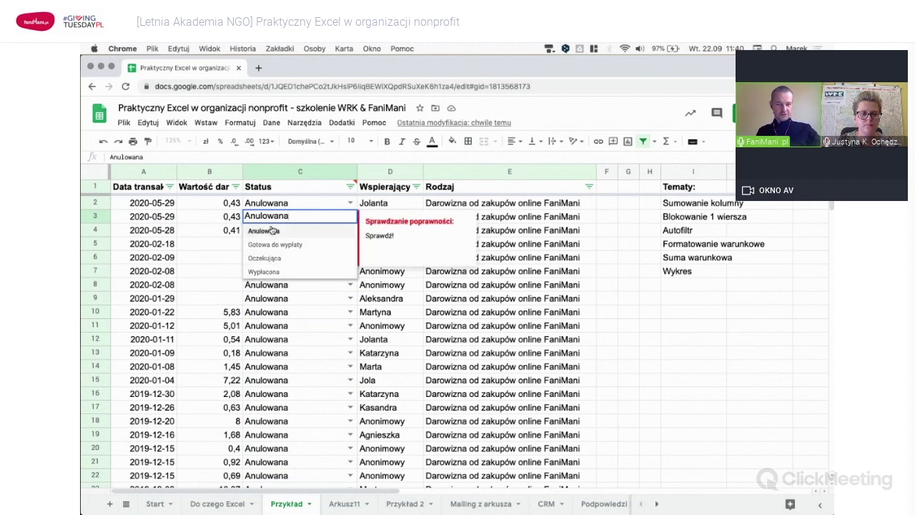
left_click(273, 231)
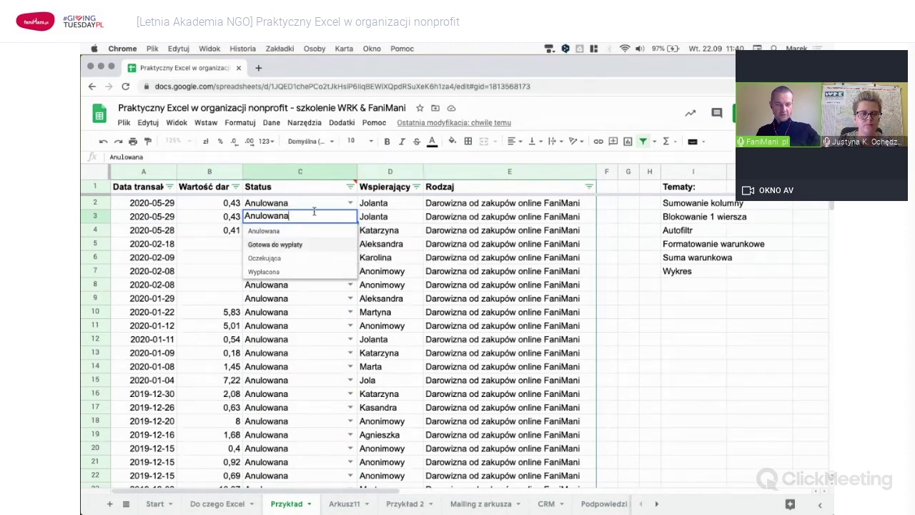
key("Tab")
Enter 'Anuluj' in C3, where it is flagged as not in the list.
left_click(302, 218)
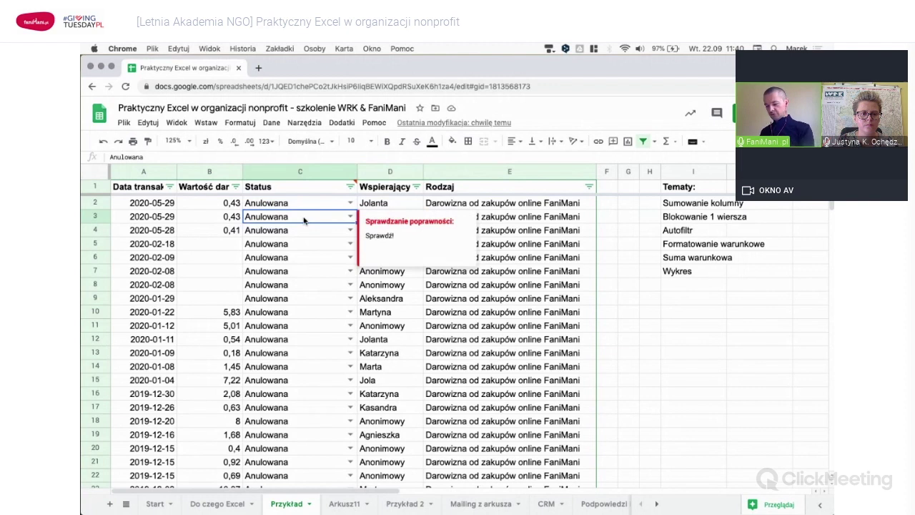
type("Anuluj")
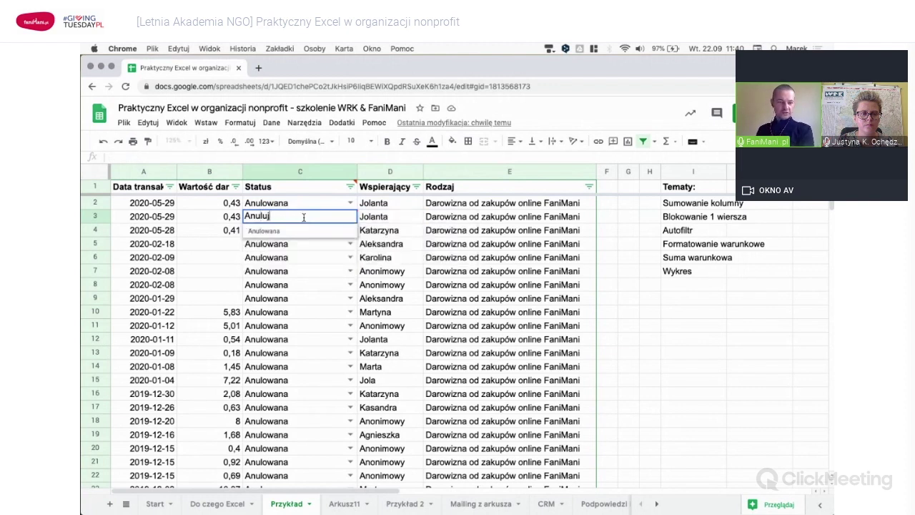
key("Return")
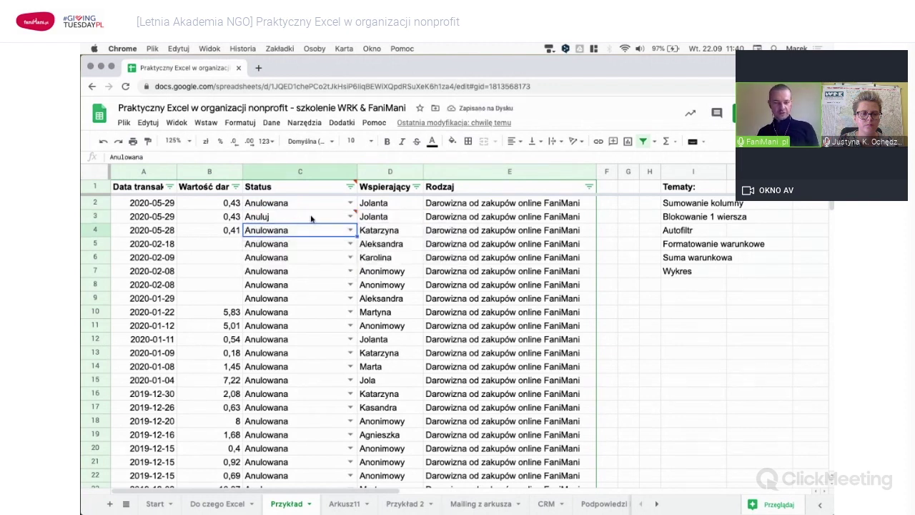
mouse_move(353, 214)
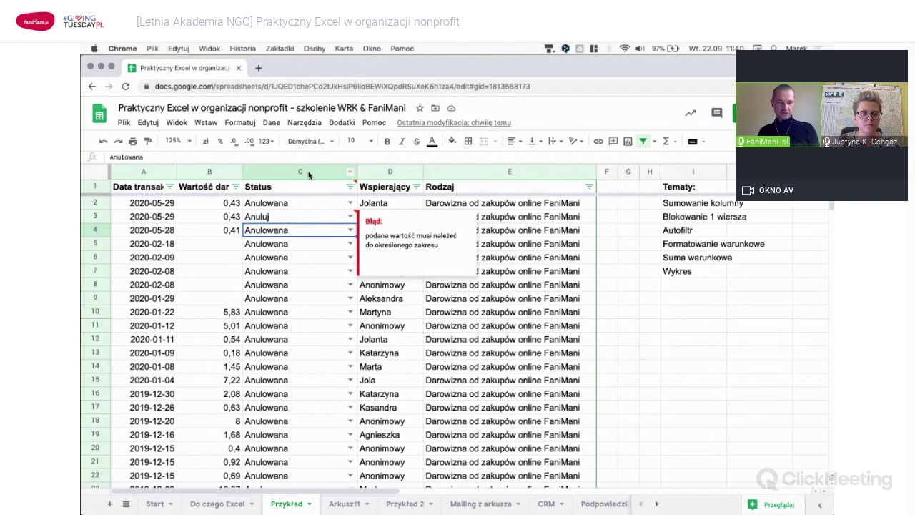
Change column C's validation to reject invalid input and save it.
left_click(307, 173)
left_click(271, 122)
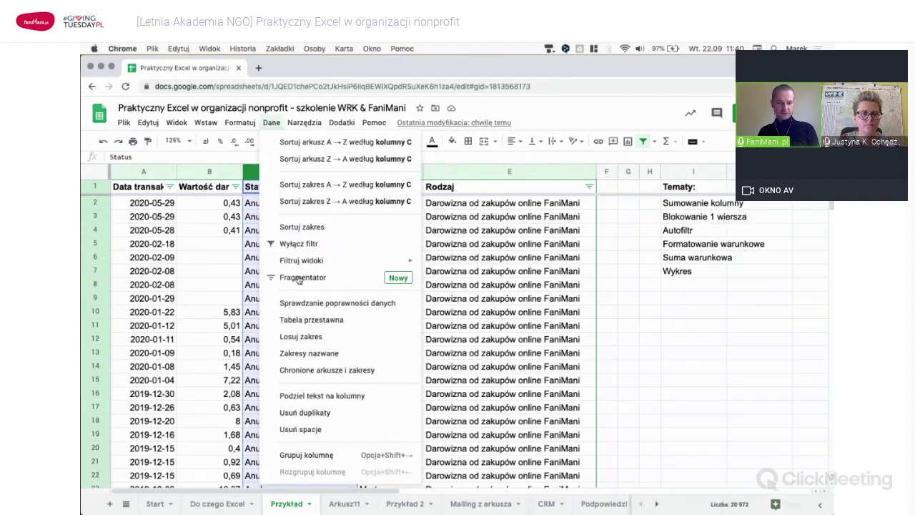
left_click(312, 305)
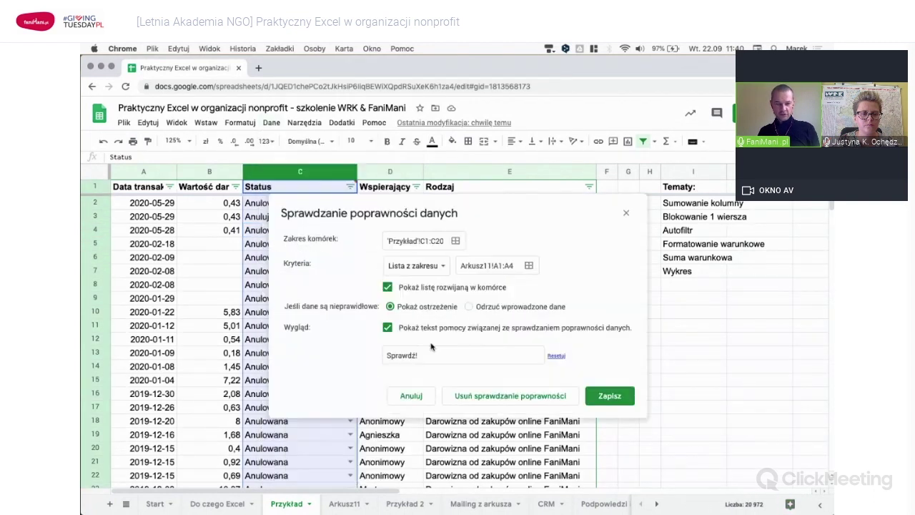
left_click(469, 307)
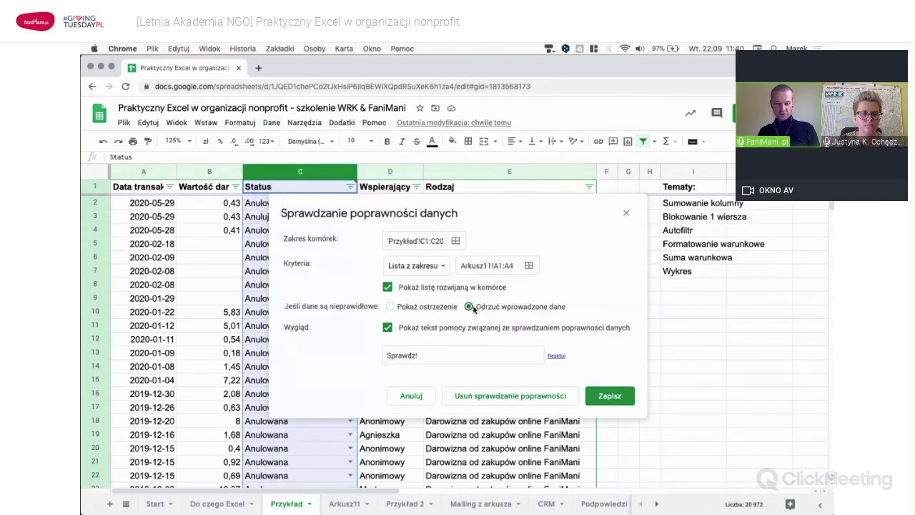
left_click(619, 398)
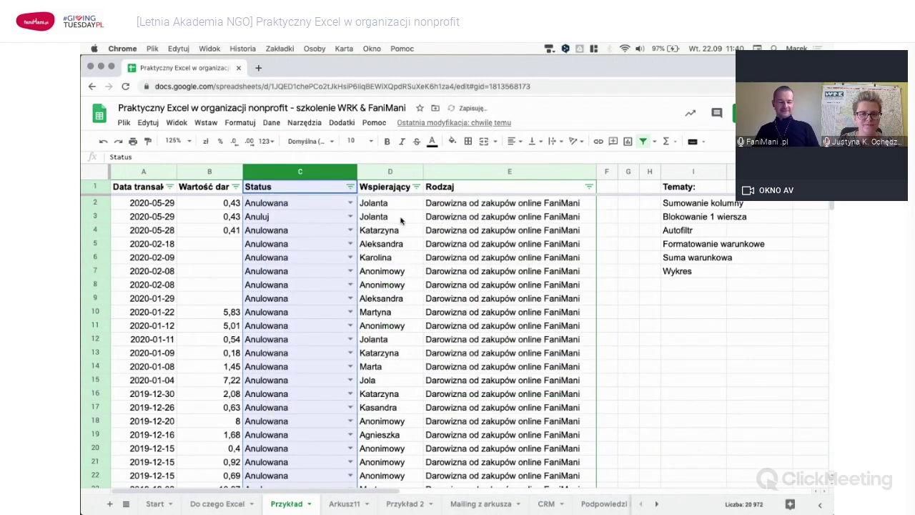
Re-enter Anuluj in C3 and dismiss the rejection warning.
left_click(399, 220)
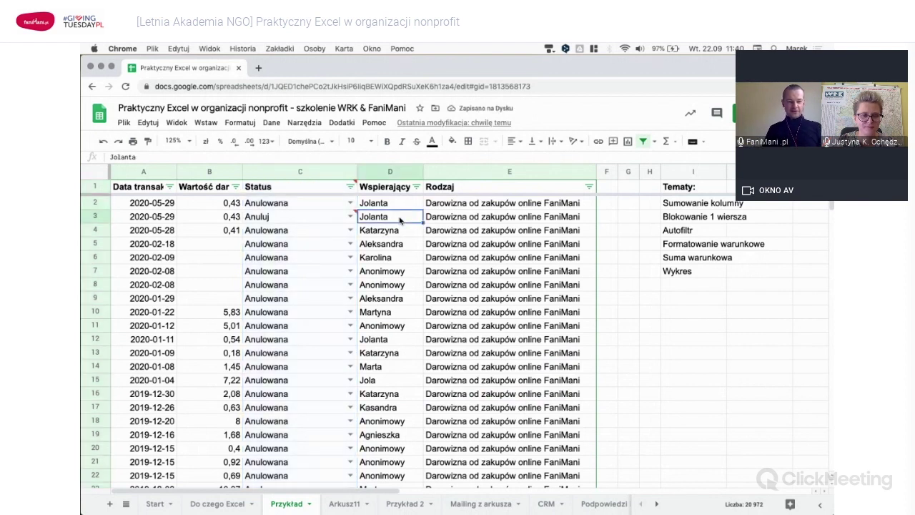
key("Left")
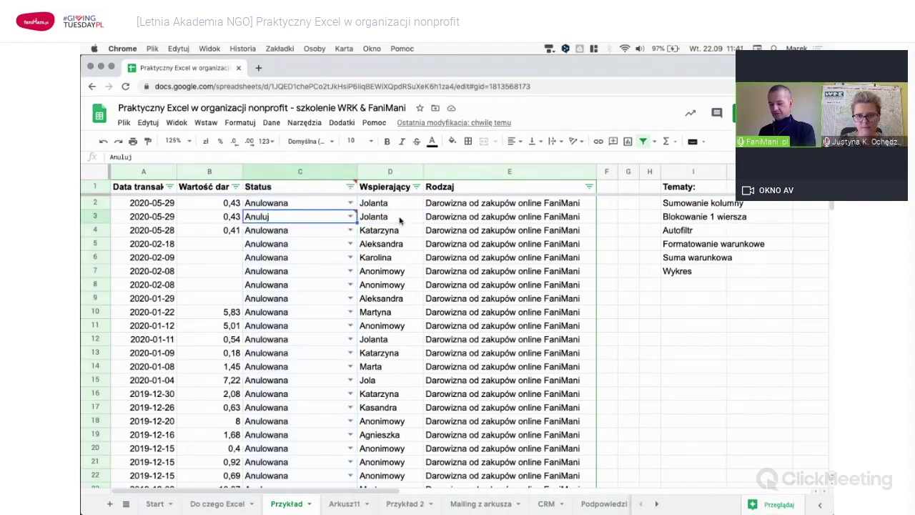
key("Return")
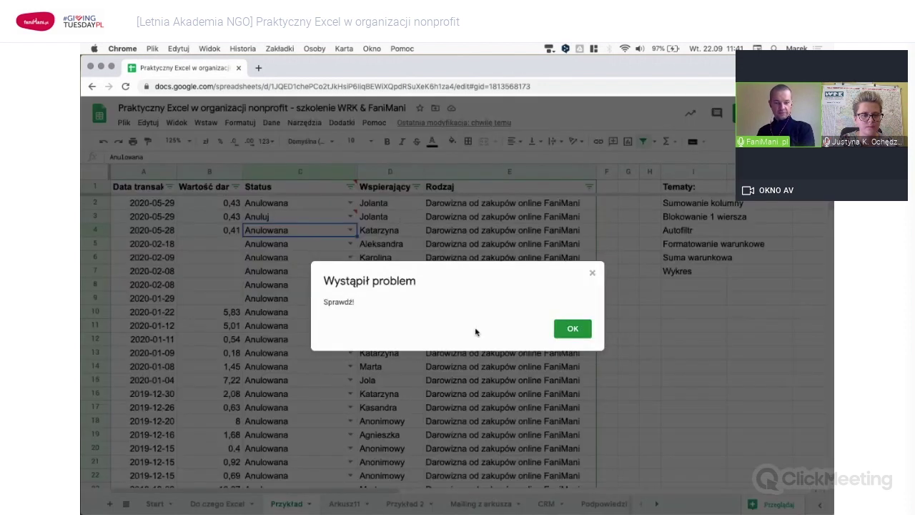
left_click(569, 330)
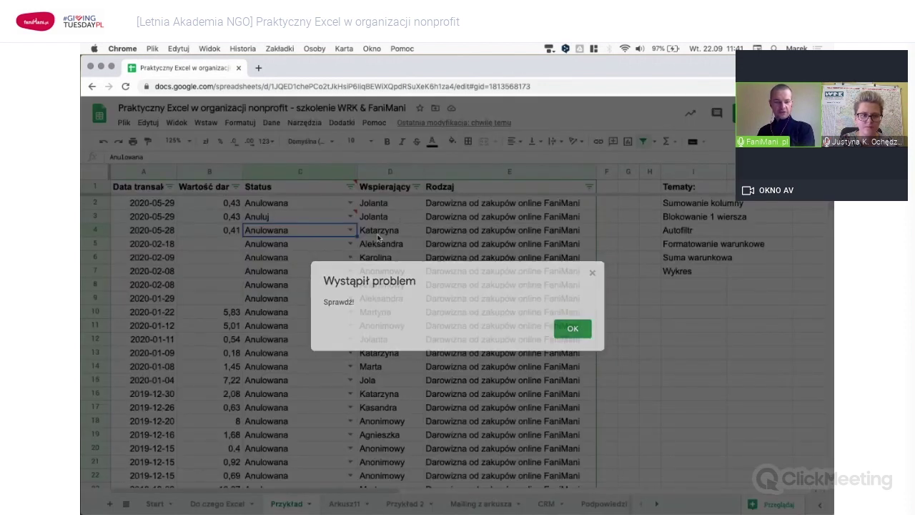
Set C3 to Gotowa do wypłaty from its dropdown, then check other Status cells.
left_click(336, 218)
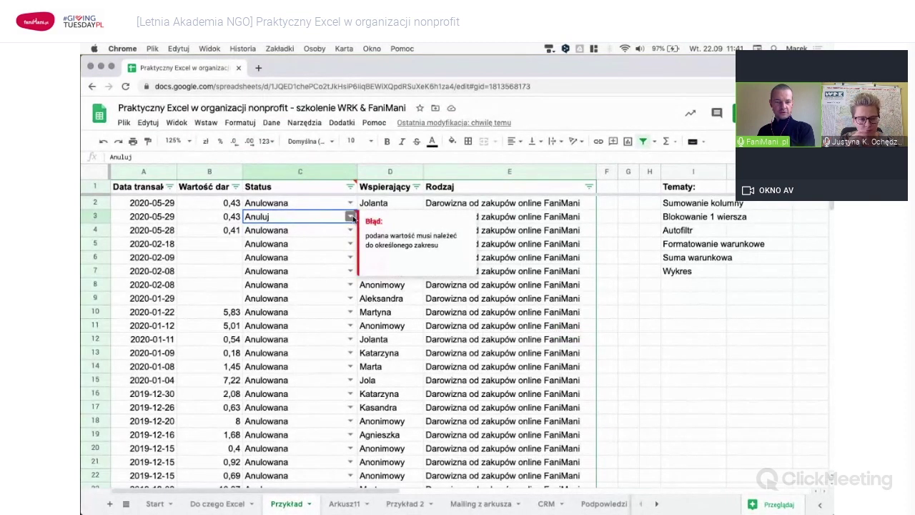
left_click(349, 216)
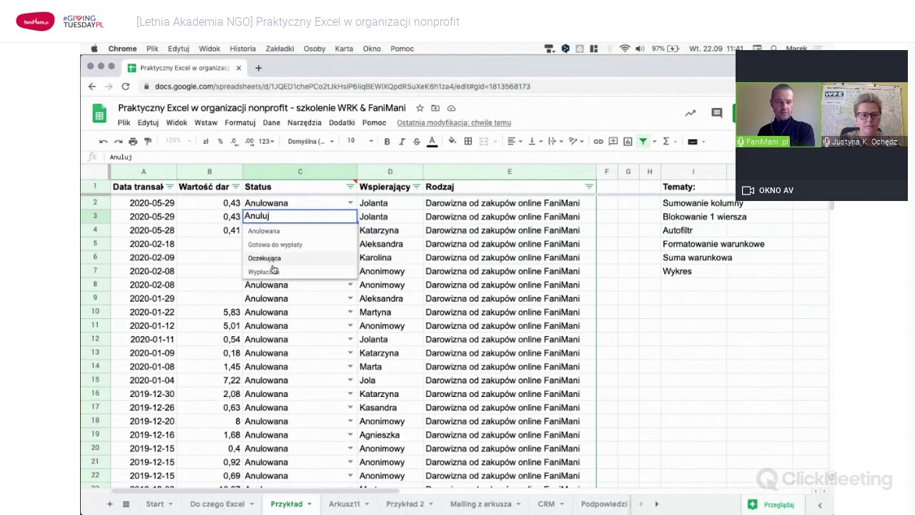
left_click(280, 246)
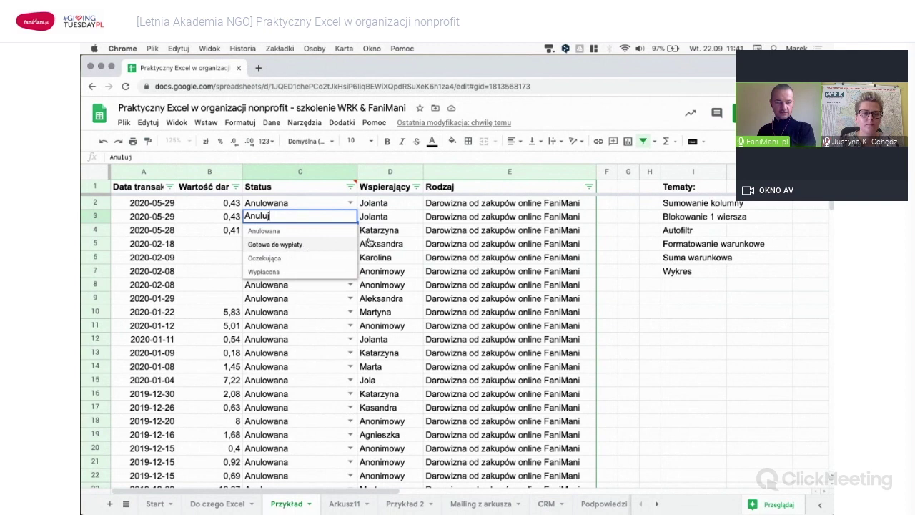
left_click(283, 313)
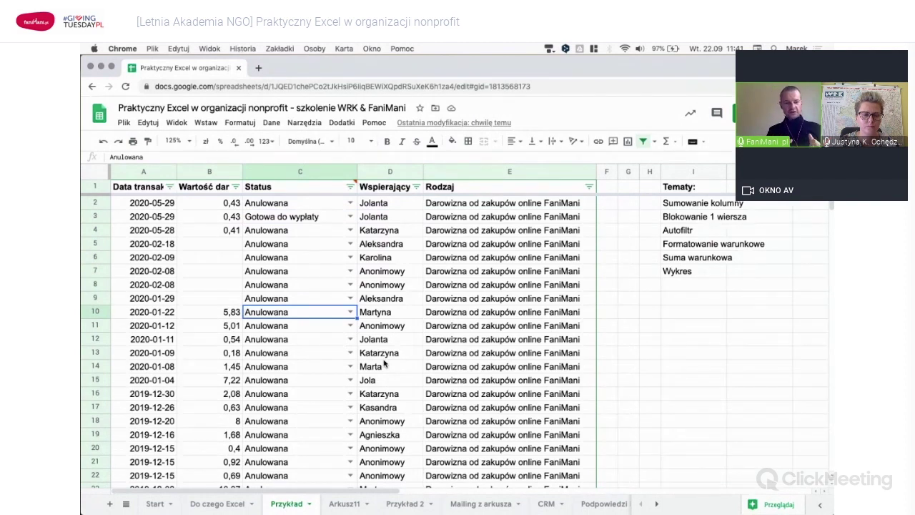
left_click(321, 248)
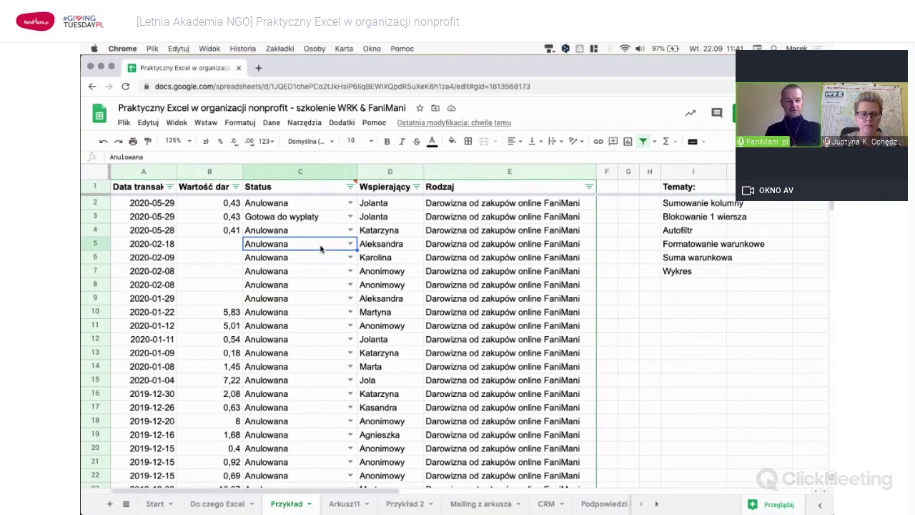
left_click(225, 246)
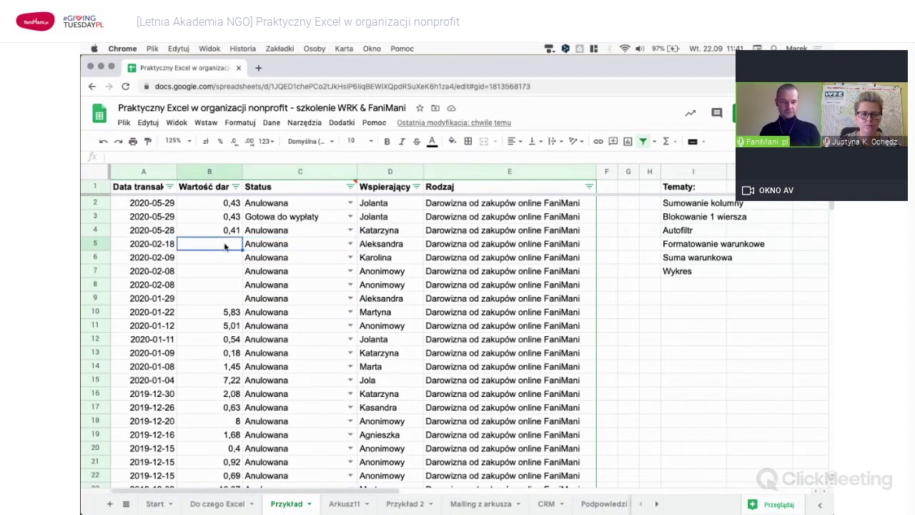
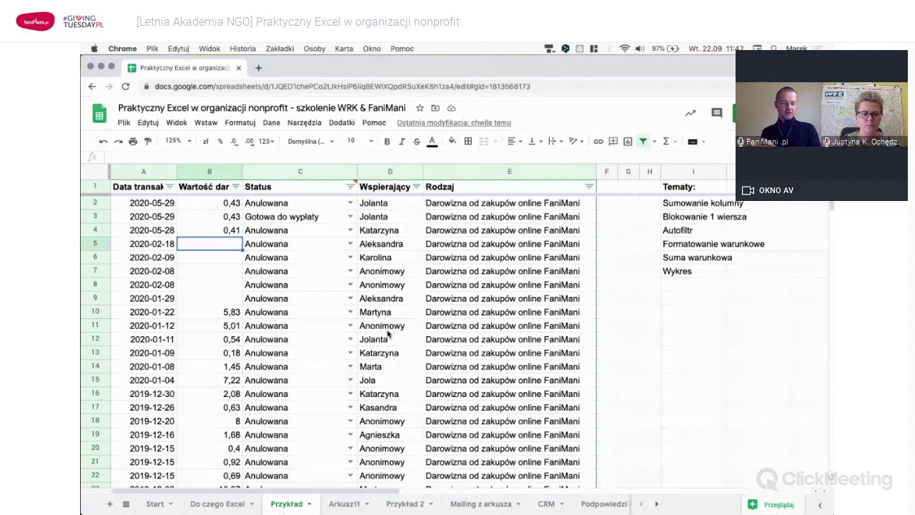
Click through the status cells C2–C3 and the Autofiltr and Formatowanie warunkowe topics.
left_click(318, 218)
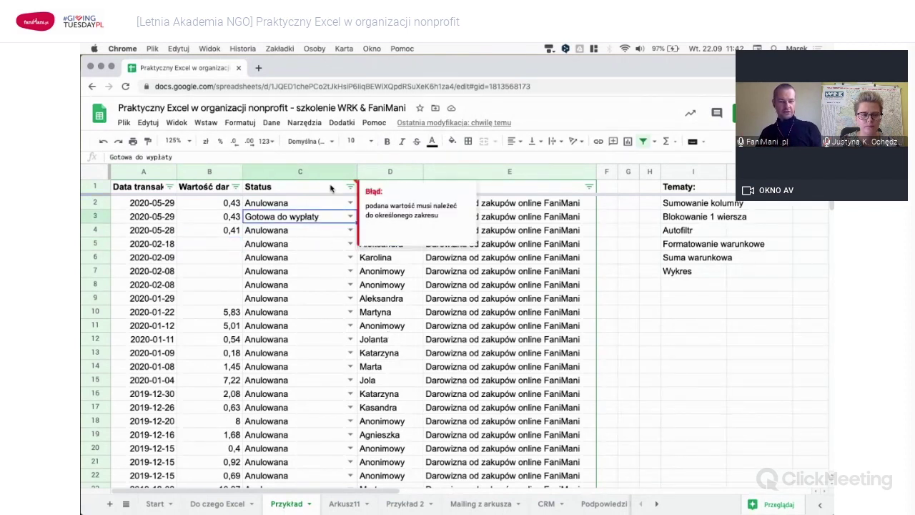
left_click(298, 206)
left_click(297, 219)
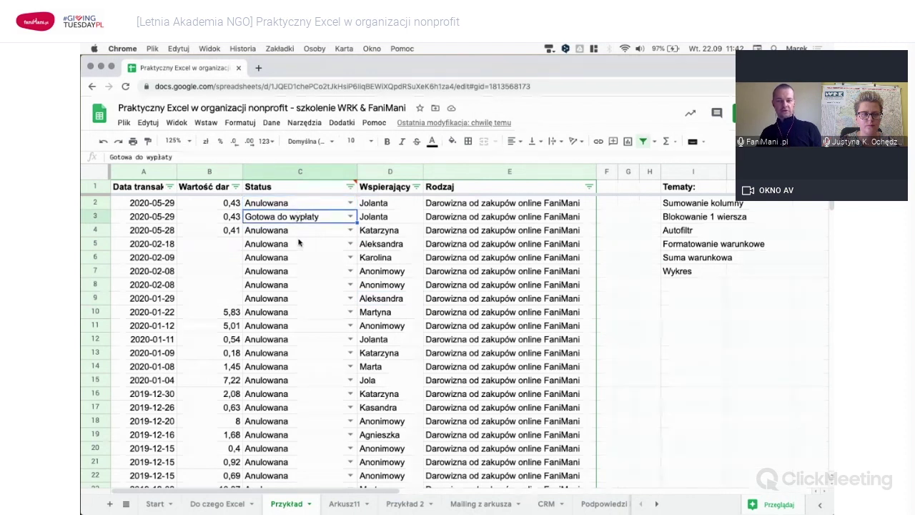
left_click(694, 229)
left_click(708, 243)
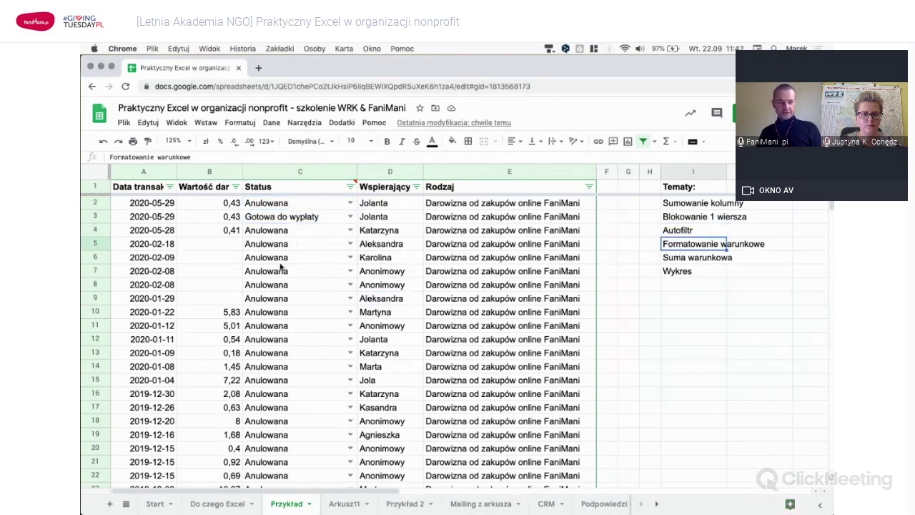
Select the whole Wartość darowizny column B and open the Formatuj menu.
left_click(221, 304)
left_click(692, 247)
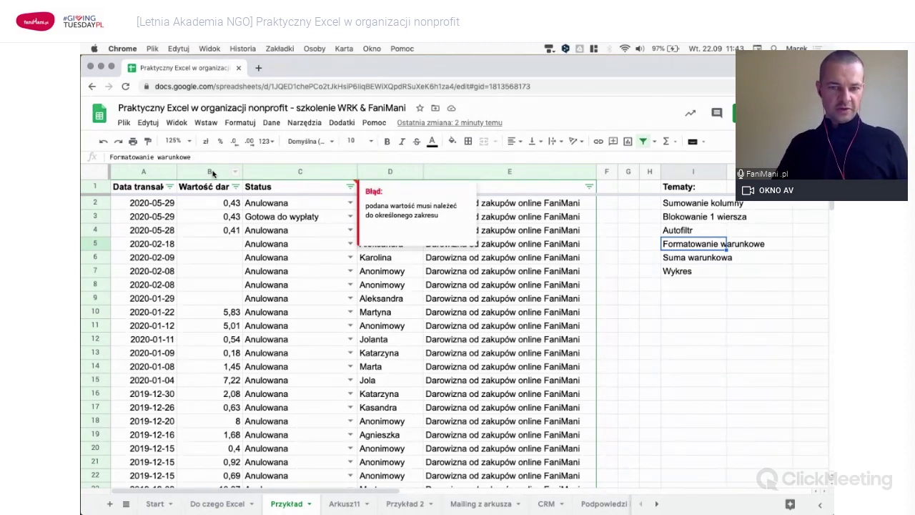
left_click(211, 172)
left_click(240, 123)
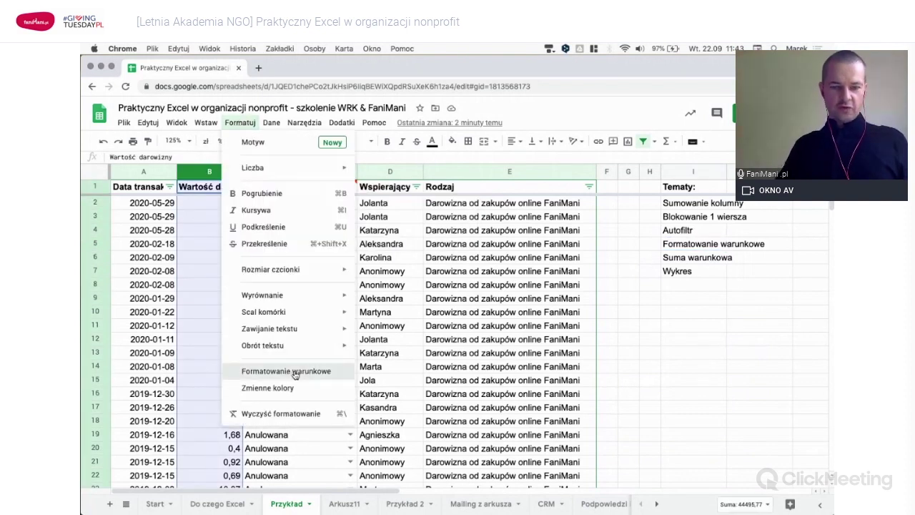
Open conditional formatting and change the rule range to B2:B20972.
left_click(272, 372)
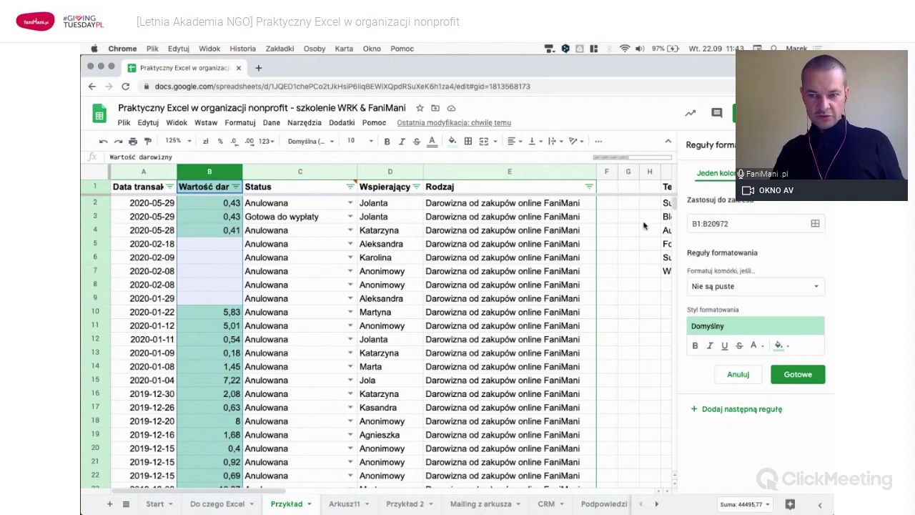
left_click(723, 223)
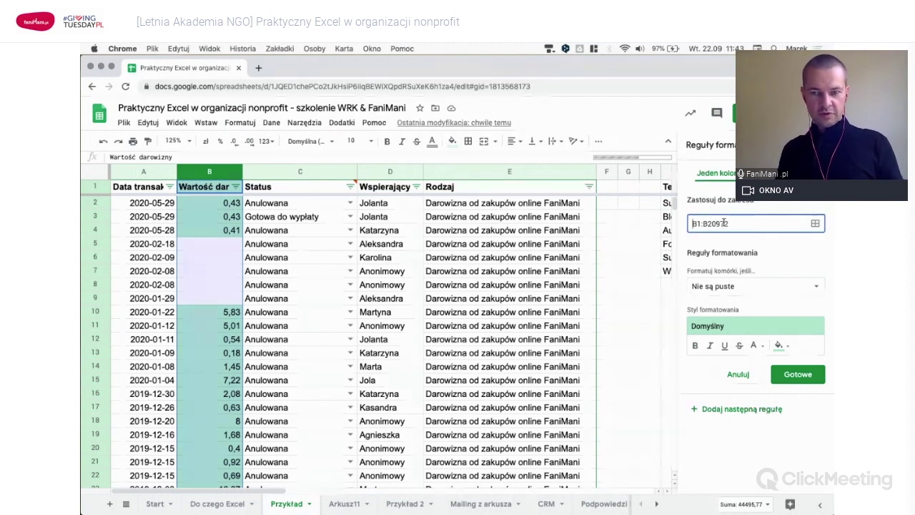
key("Right")
key("Right")
key("BackSpace")
type("2")
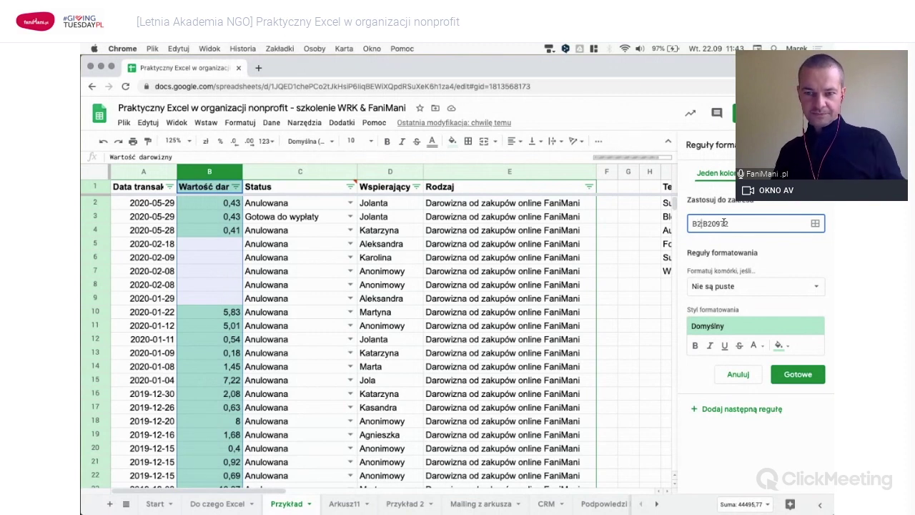
Set the condition to Większe niż 2 with the default fill, then add another rule.
left_click(798, 289)
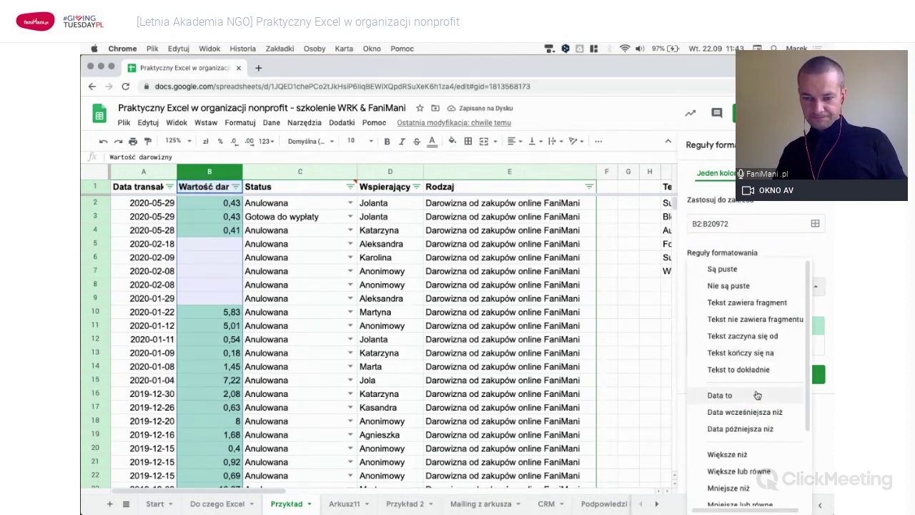
left_click(742, 456)
left_click(719, 312)
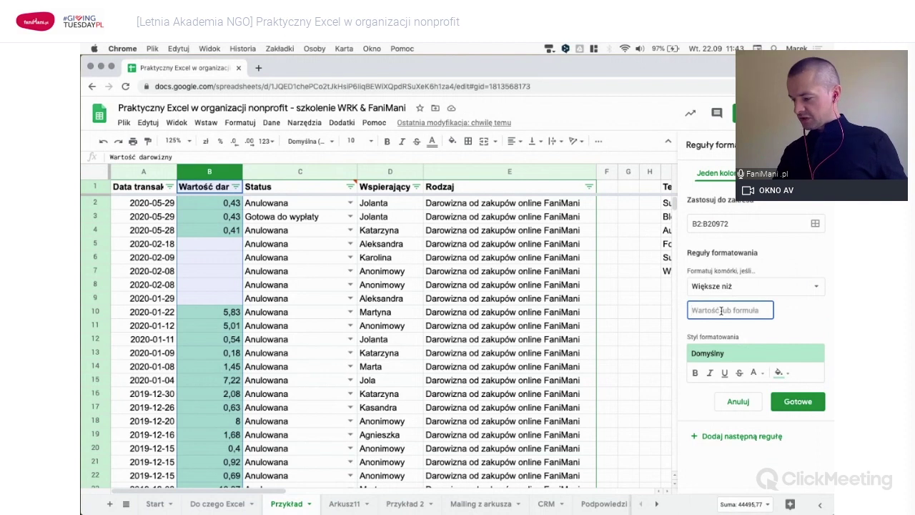
type("2")
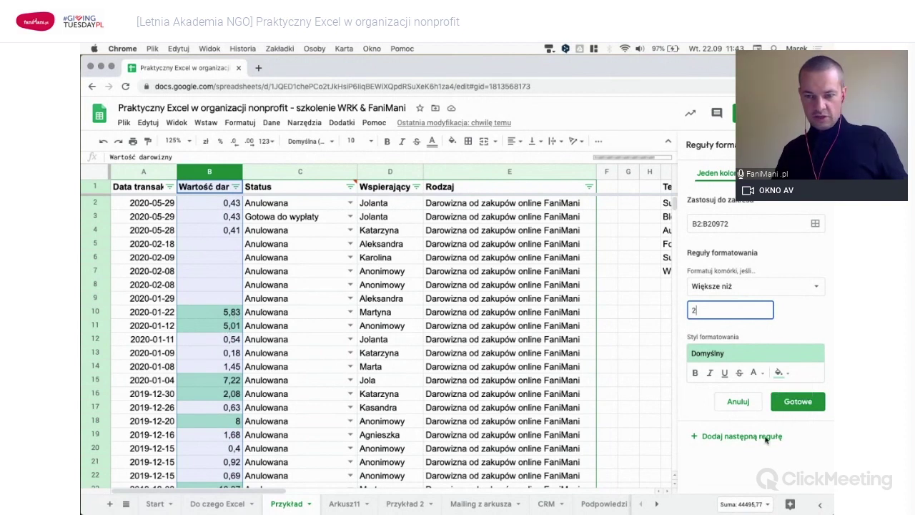
left_click(780, 373)
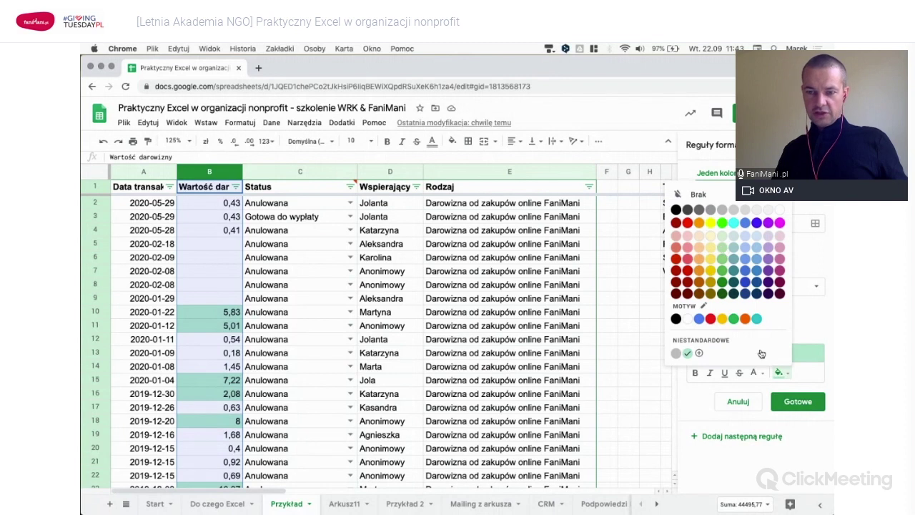
left_click(743, 437)
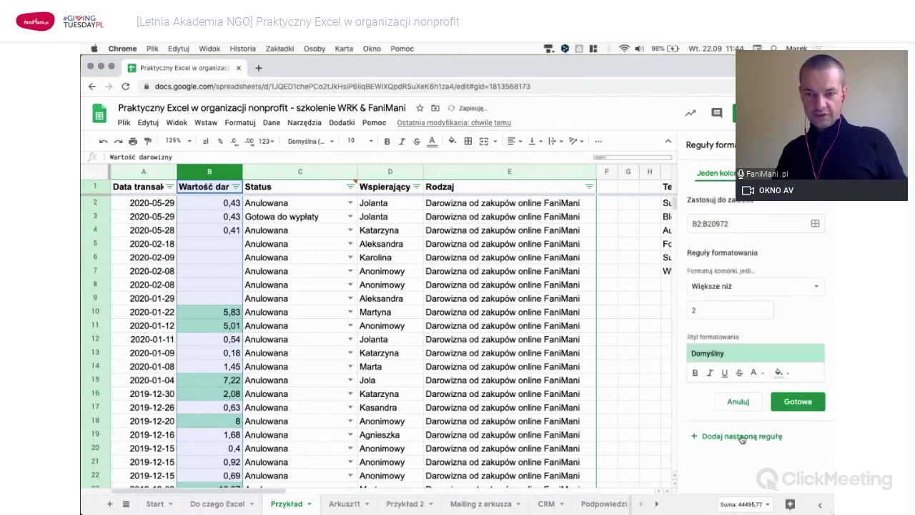
Change the new rule's value to 5, give it a yellow fill, and save it.
left_click(704, 224)
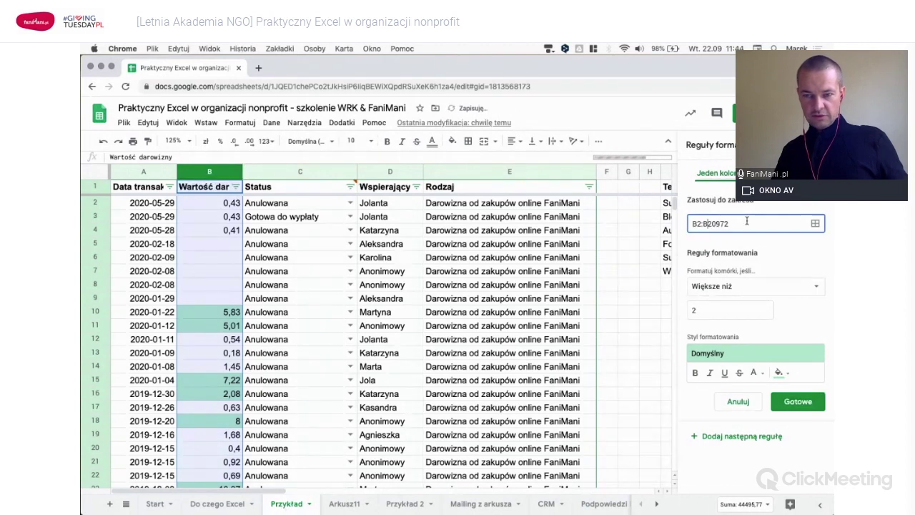
left_click(709, 311)
key("BackSpace")
type("5")
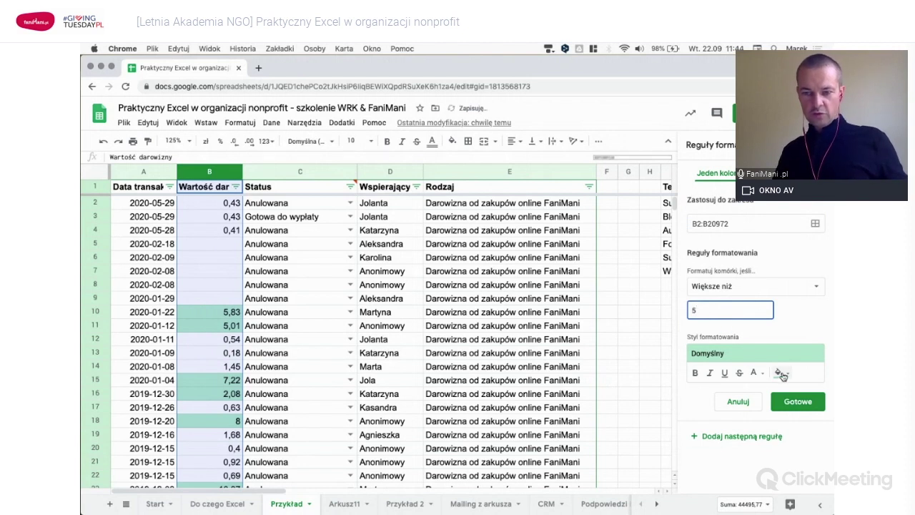
left_click(780, 373)
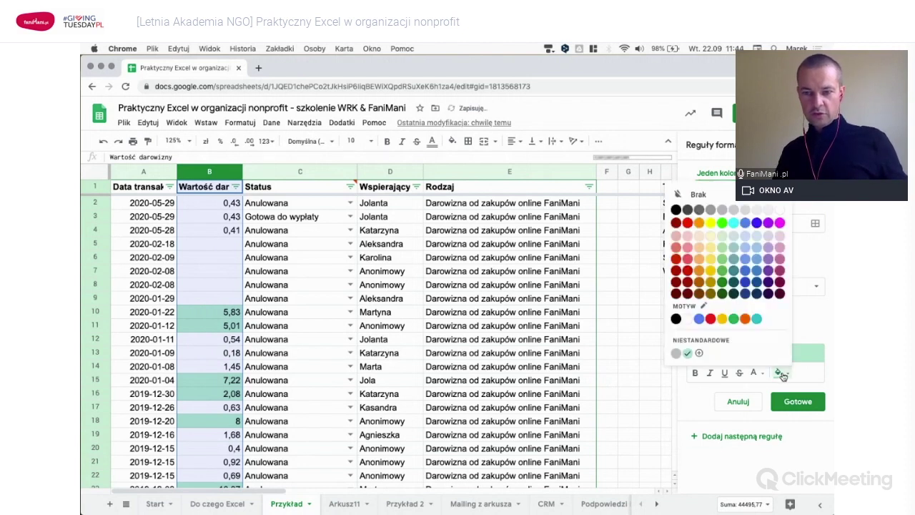
left_click(710, 259)
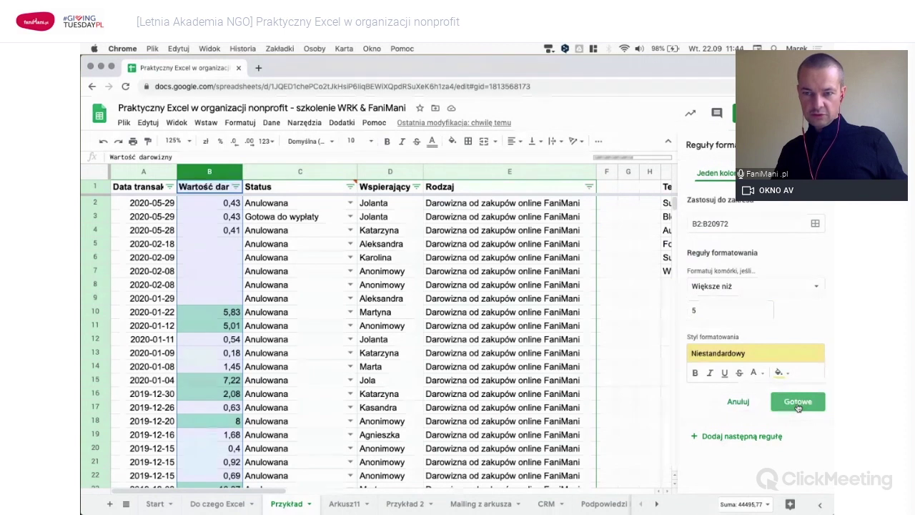
left_click(798, 402)
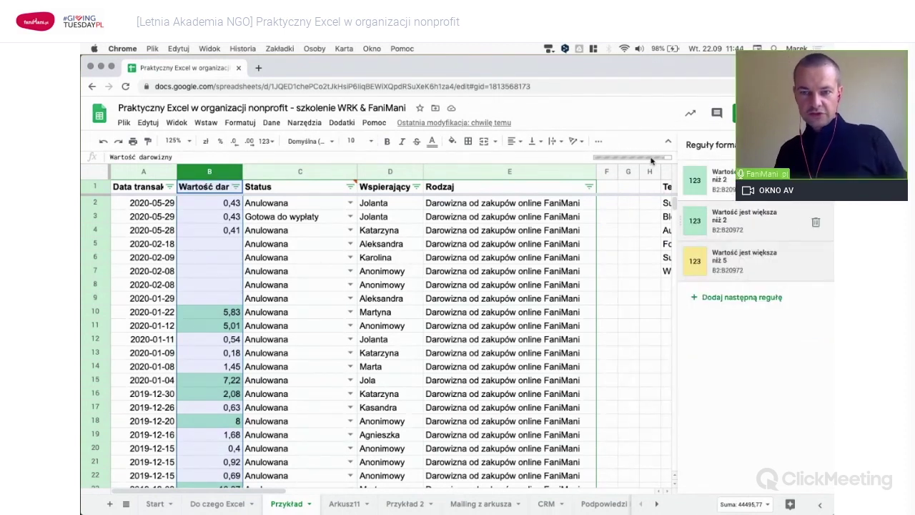
Delete the duplicate greater-than-2 rule and review the greater-than-5 rule.
left_click(815, 224)
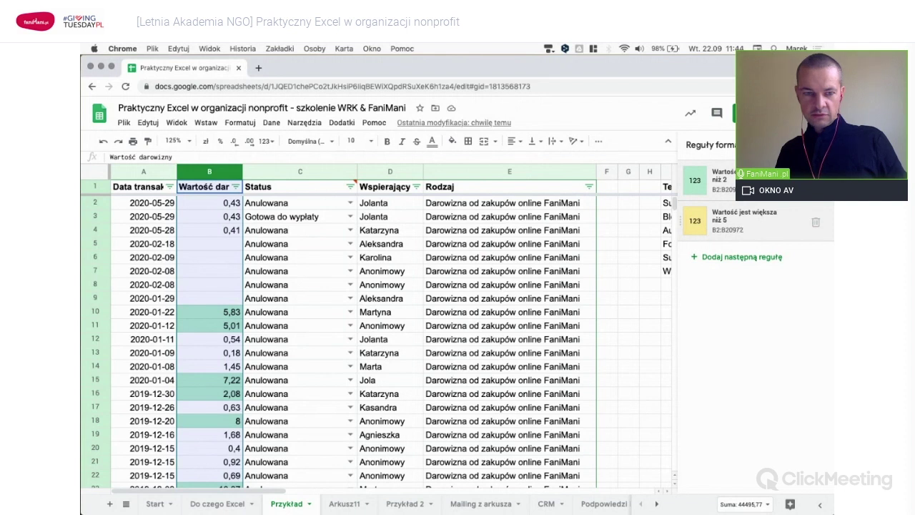
left_click(215, 328)
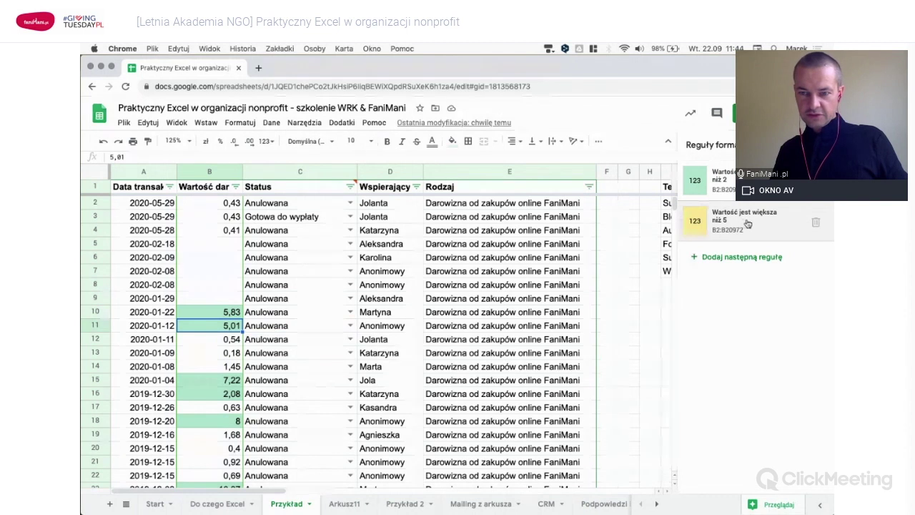
left_click(745, 223)
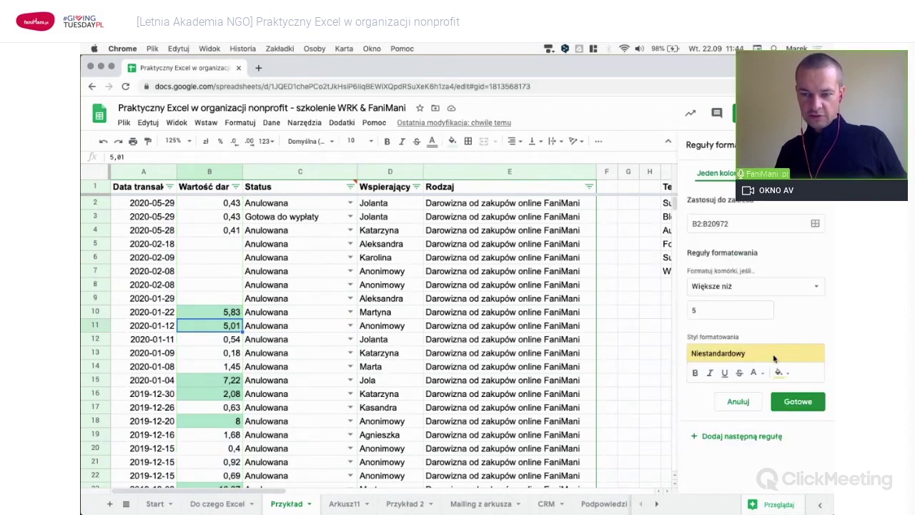
left_click(739, 401)
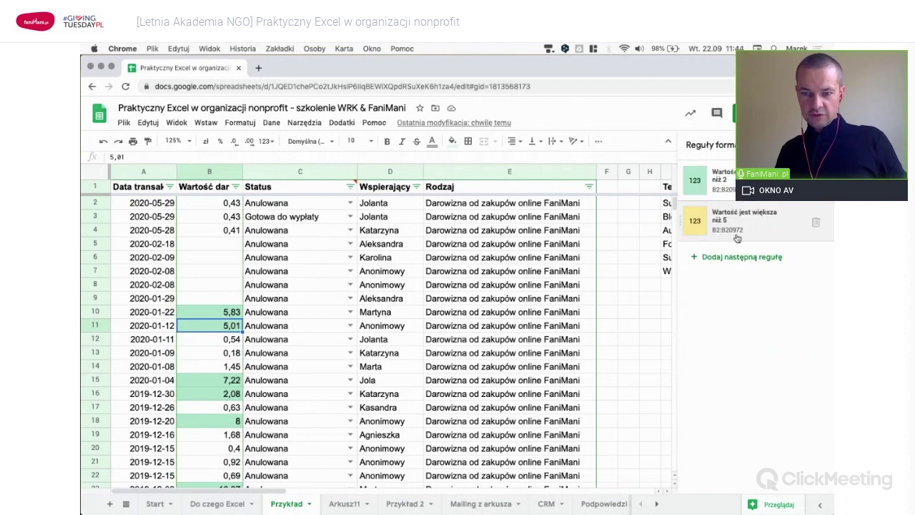
Change the green rule's condition to Jest pomiędzy 2 and 5.
left_click(772, 180)
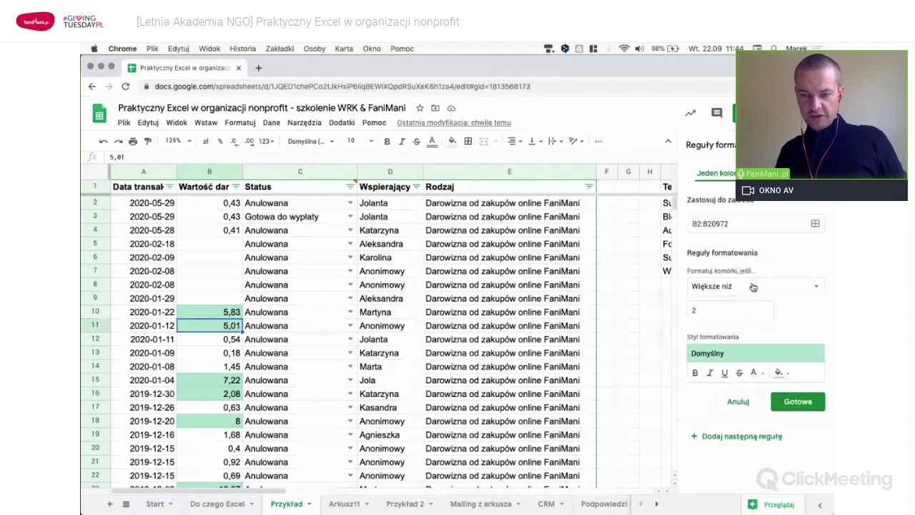
left_click(752, 287)
left_click(724, 390)
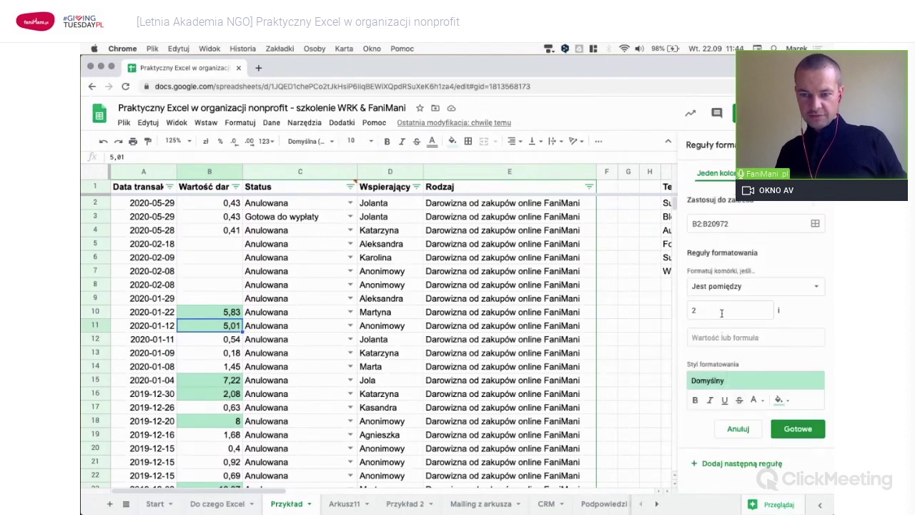
left_click(724, 336)
type("5")
left_click(798, 429)
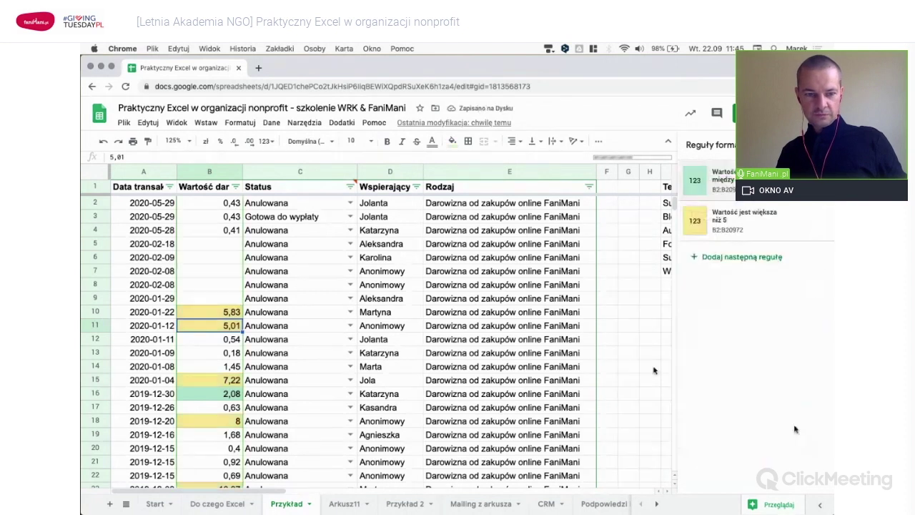
Check the green and yellow shading on amounts like 7,22 in B15 and 2,08 in B16.
left_click(263, 381)
left_click(226, 384)
scroll(226, 384, "down", 1)
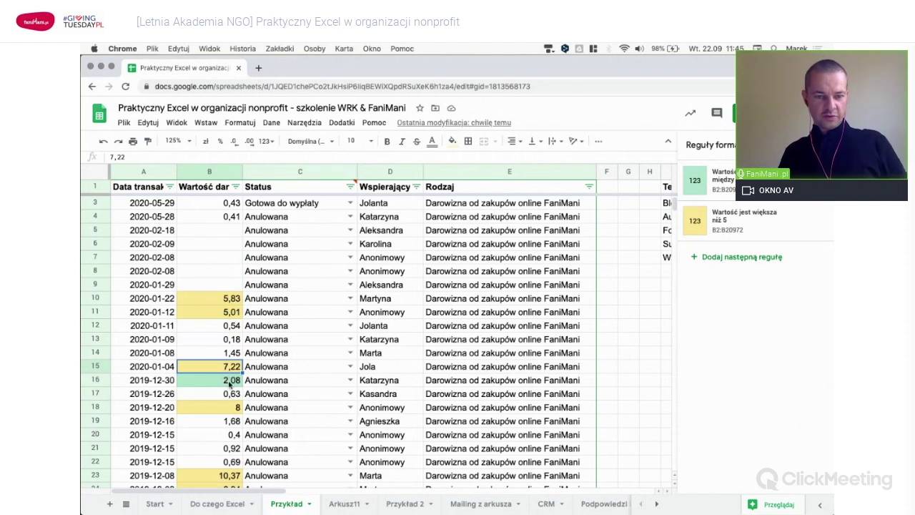
left_click(226, 384)
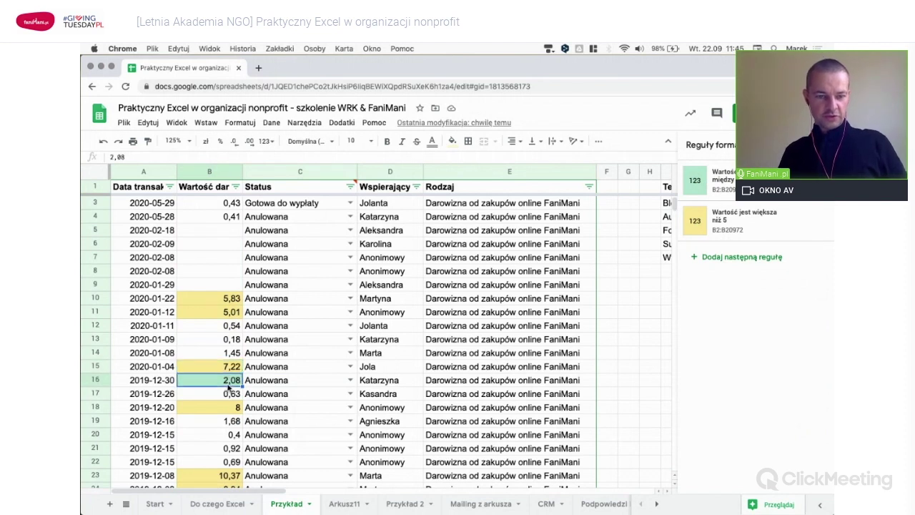
scroll(226, 383, "down", 10)
scroll(226, 381, "down", 9)
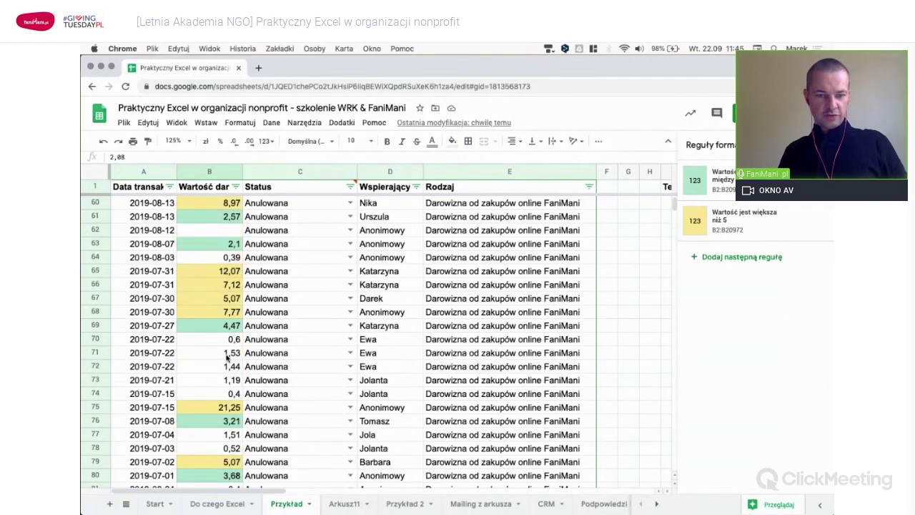
scroll(226, 360, "down", 6)
scroll(222, 361, "down", 6)
scroll(216, 362, "down", 6)
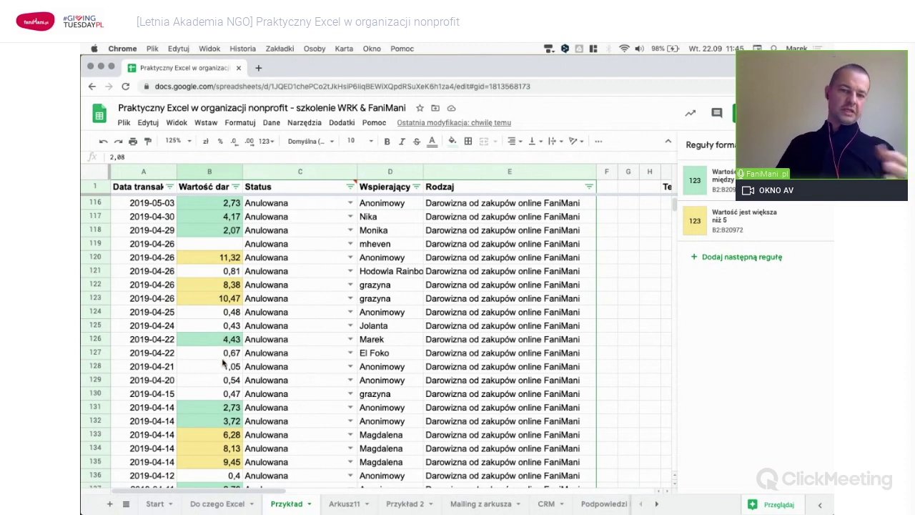
scroll(355, 301, "down", 10)
scroll(647, 253, "up", 10)
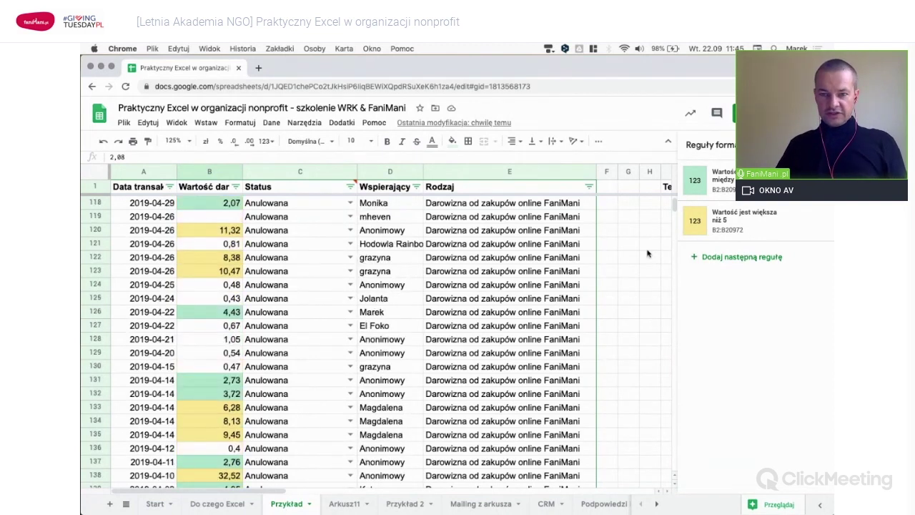
scroll(307, 215, "up", 15)
scroll(315, 211, "up", 15)
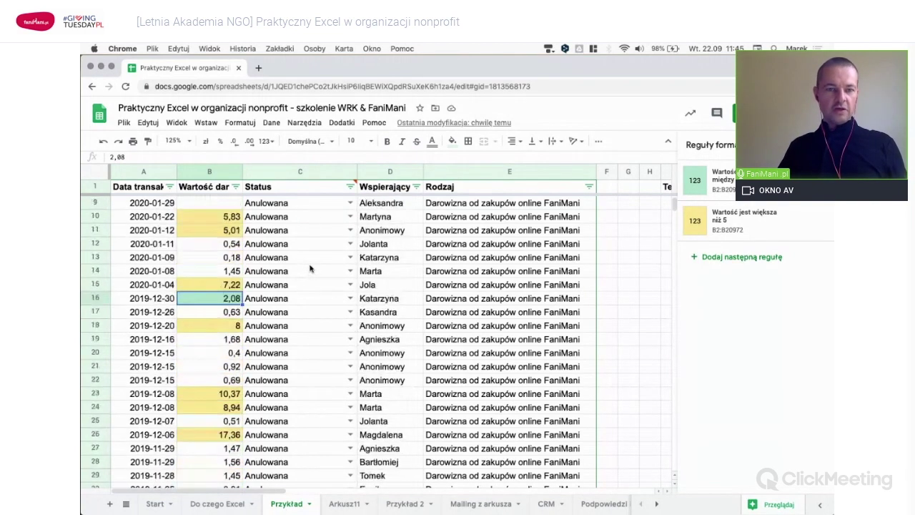
scroll(226, 240, "up", 4)
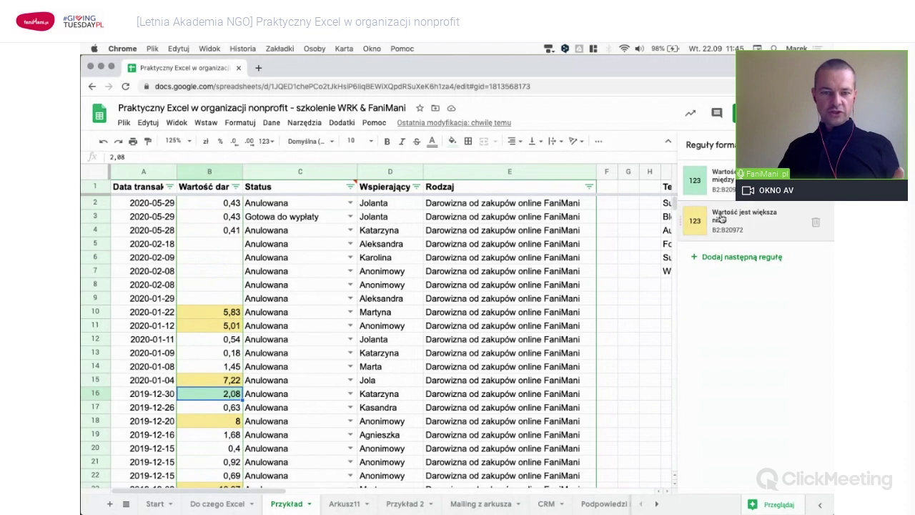
Start a new conditional formatting rule and set its range to column C.
left_click(742, 257)
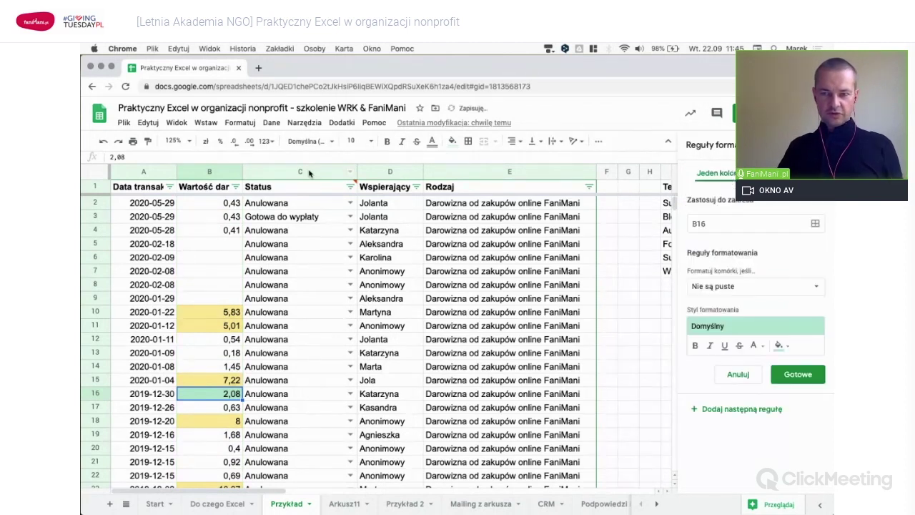
left_click(815, 225)
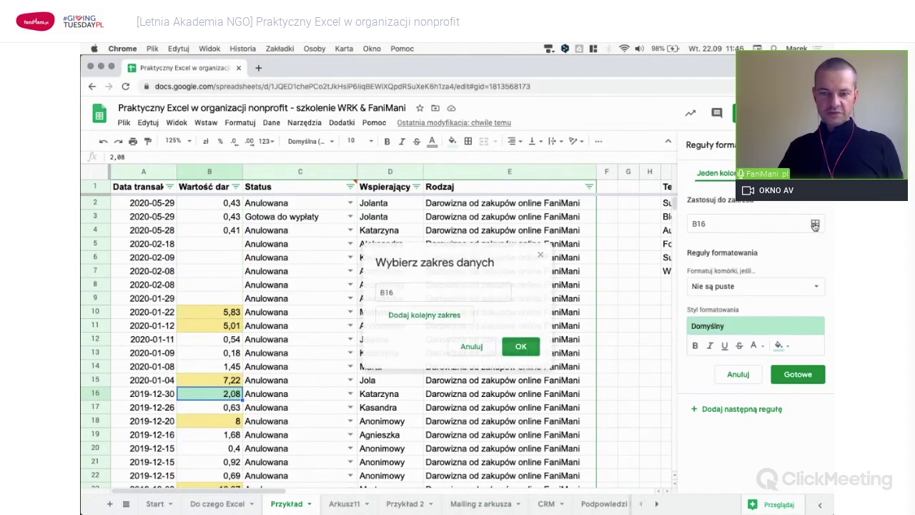
left_click(272, 173)
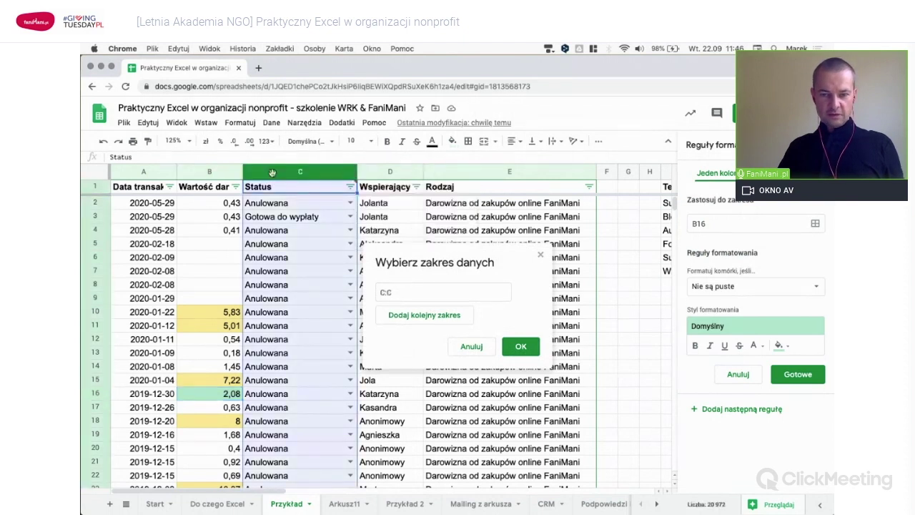
left_click(521, 346)
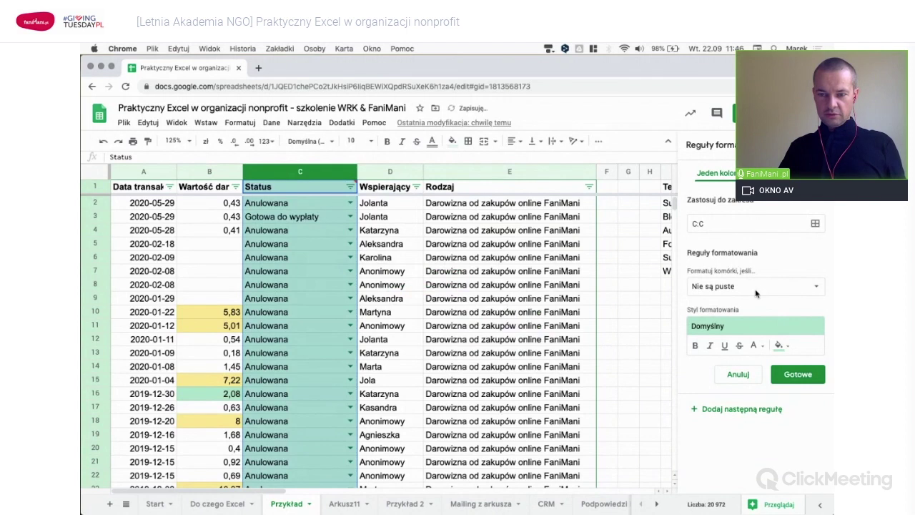
Make the rule fill cells whose text is exactly Anulowana light red, and save it.
left_click(759, 290)
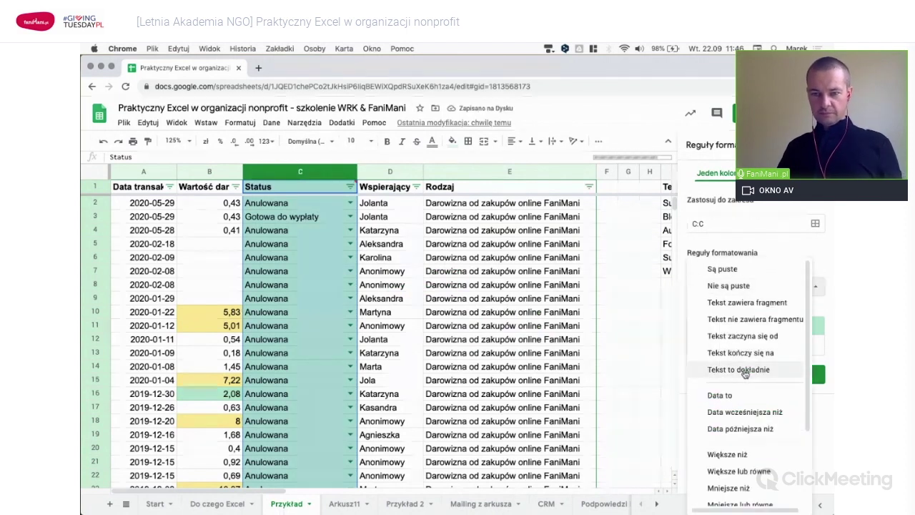
left_click(744, 371)
left_click(732, 310)
type("Anulowana")
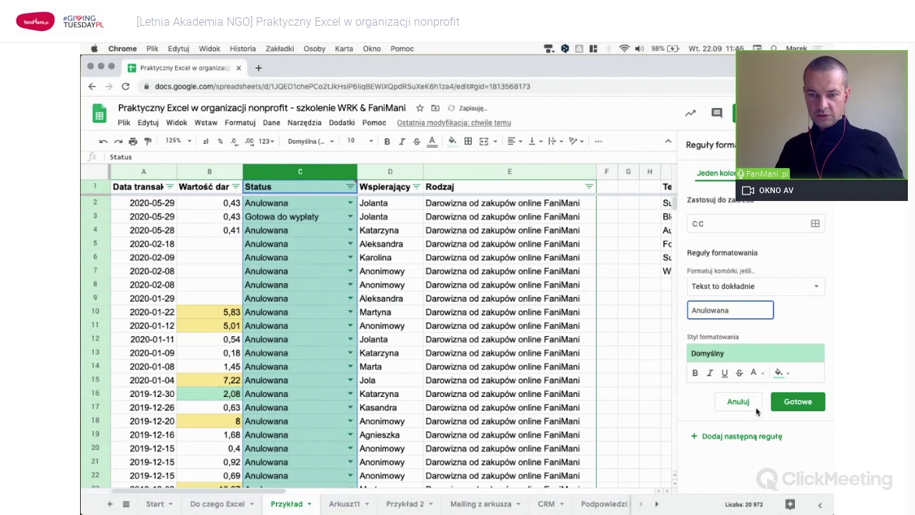
left_click(780, 373)
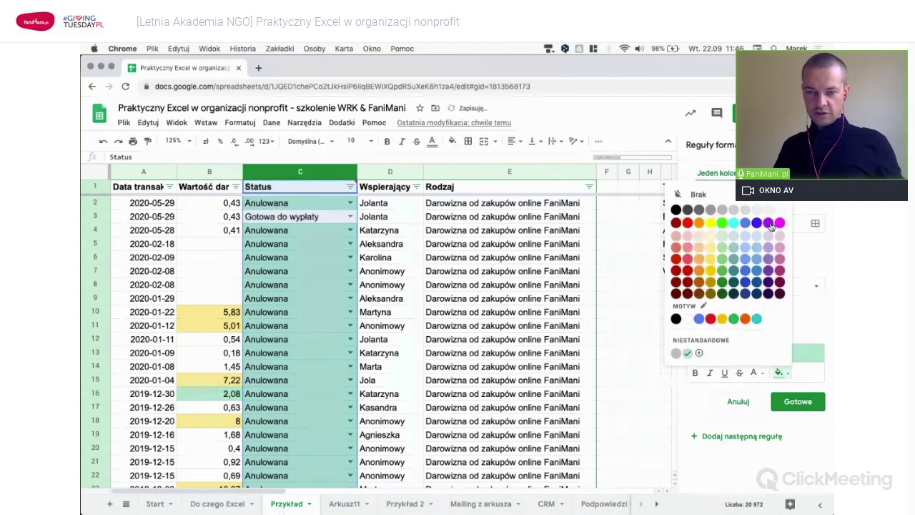
left_click(688, 249)
left_click(797, 401)
left_click(509, 339)
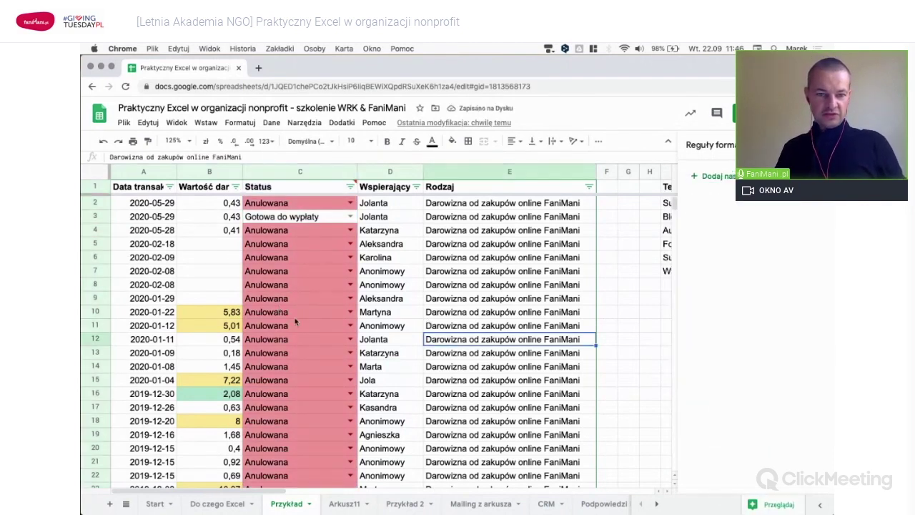
Check the red fill on the cancelled statuses in column C.
left_click(324, 323)
scroll(325, 323, "down", 5)
scroll(331, 323, "down", 5)
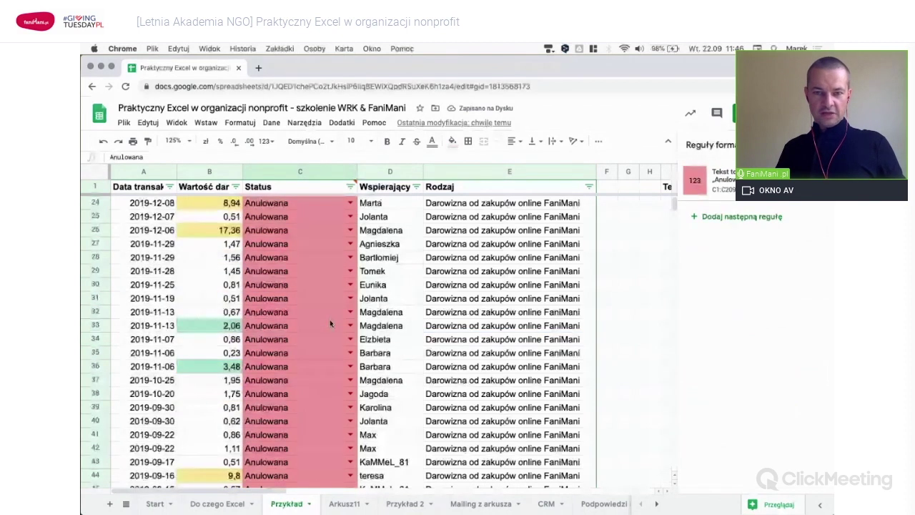
scroll(331, 323, "up", 10)
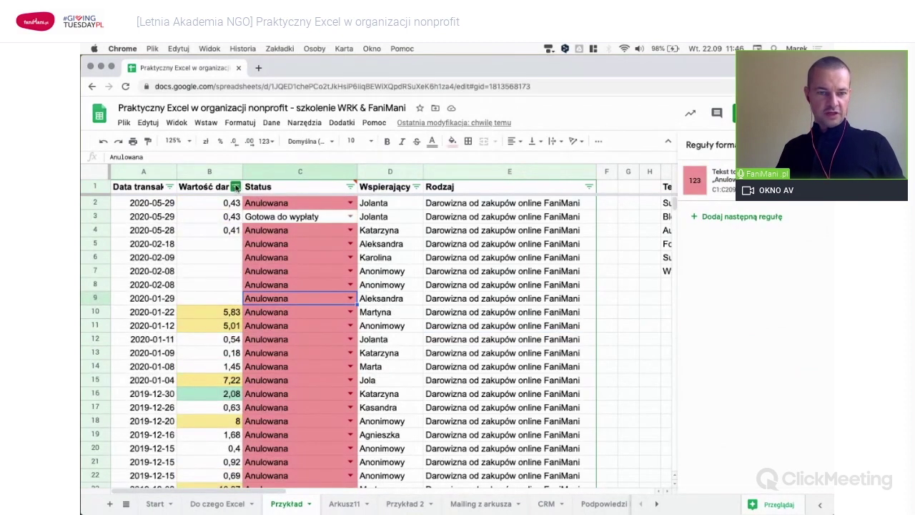
Sort Wartość darowizny Z→A so 291,48 comes first, and scroll through the results.
left_click(236, 186)
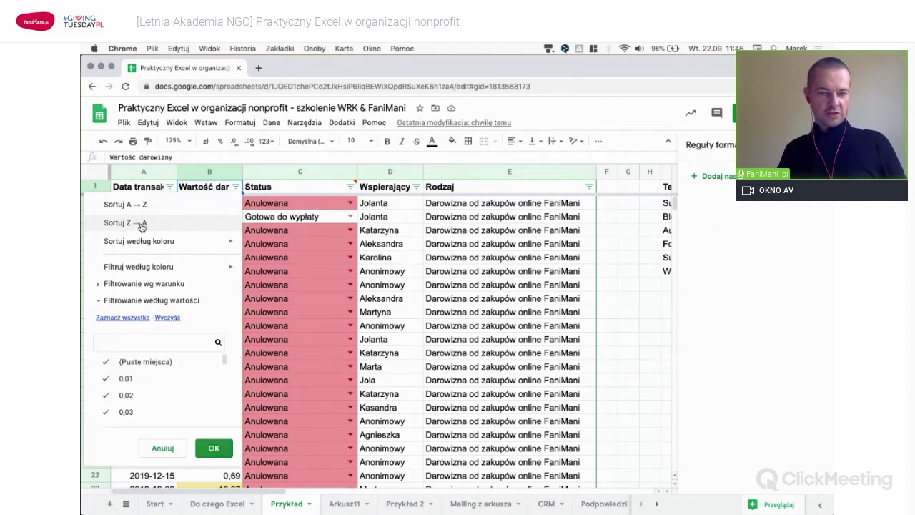
left_click(142, 224)
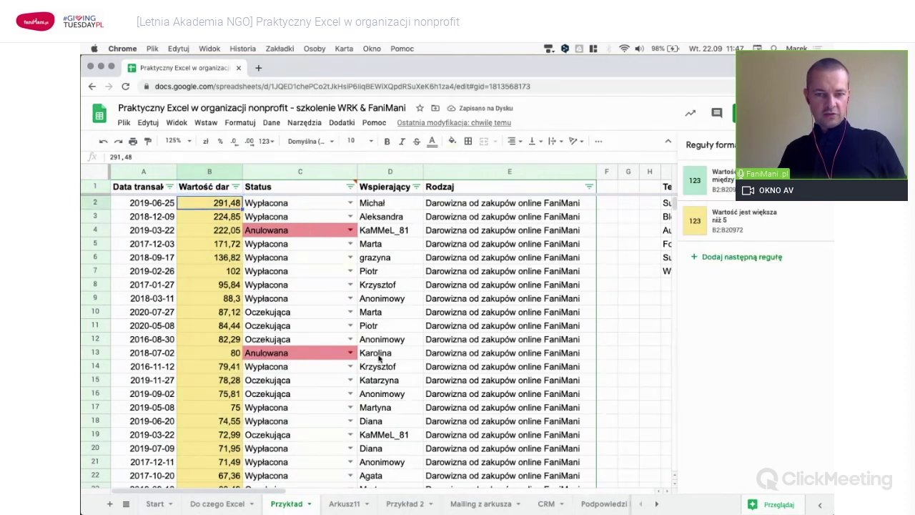
scroll(380, 358, "down", 10)
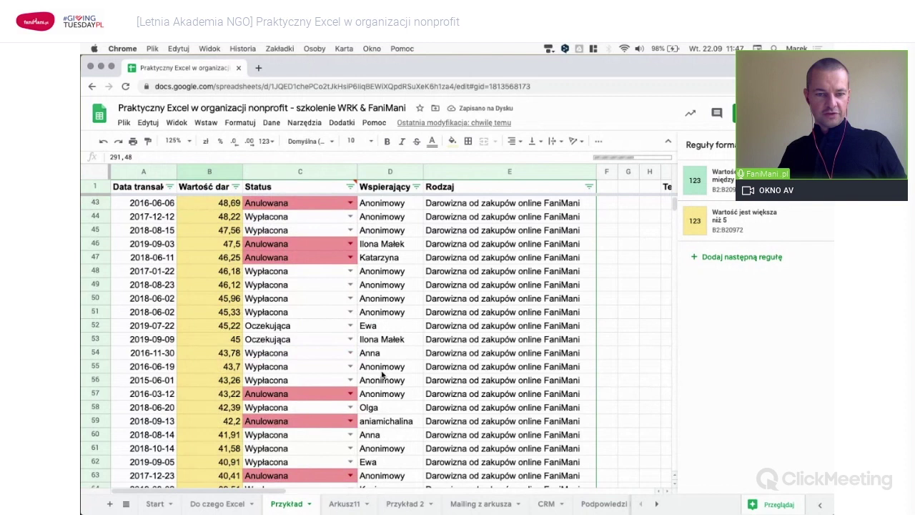
scroll(382, 361, "down", 20)
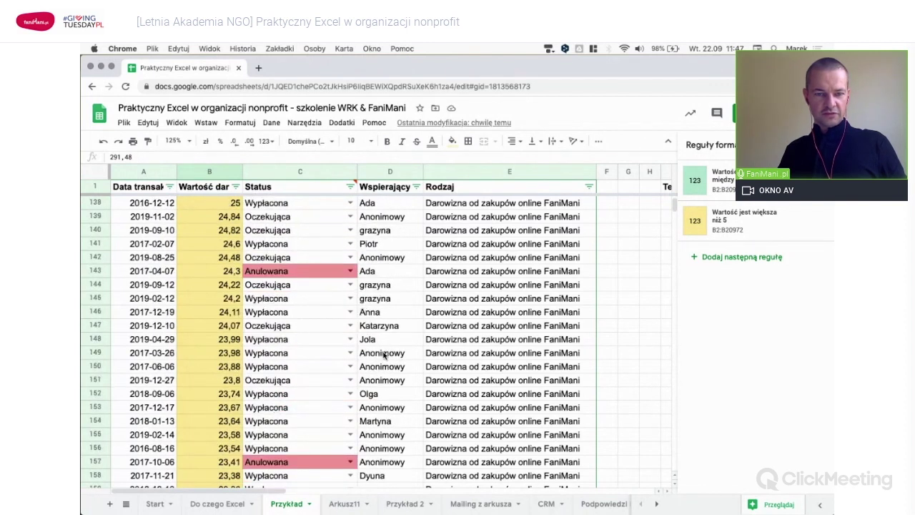
scroll(384, 354, "down", 5)
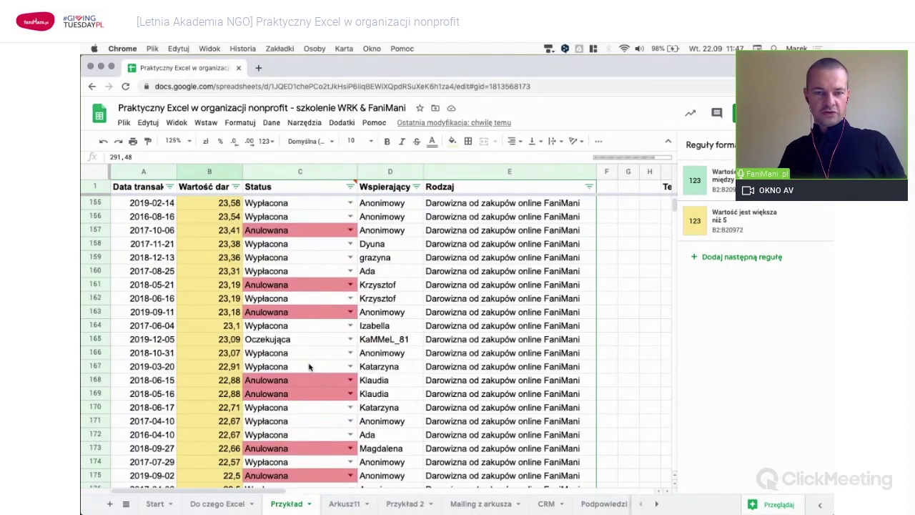
scroll(309, 366, "up", 20)
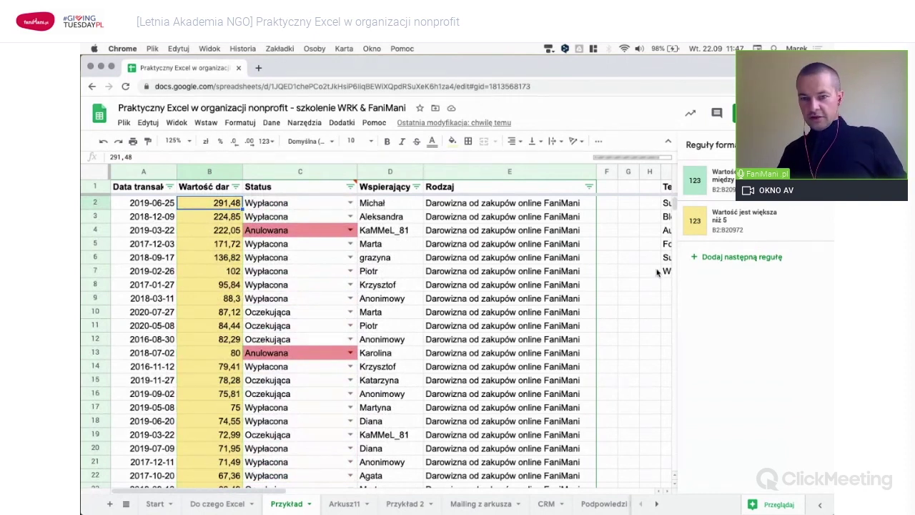
Close the conditional formatting panel, view the Suma warunkowa and Wykres topics, and widen column G.
left_click(822, 144)
left_click(700, 259)
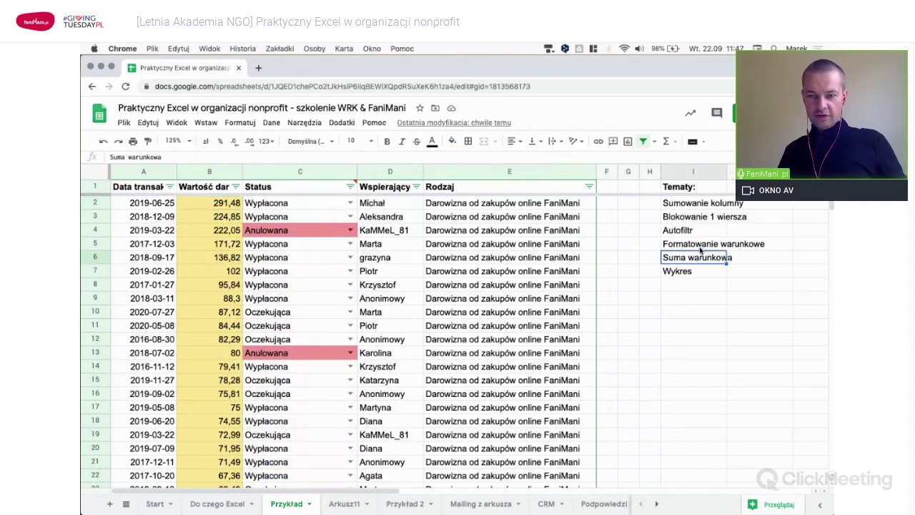
left_click(691, 273)
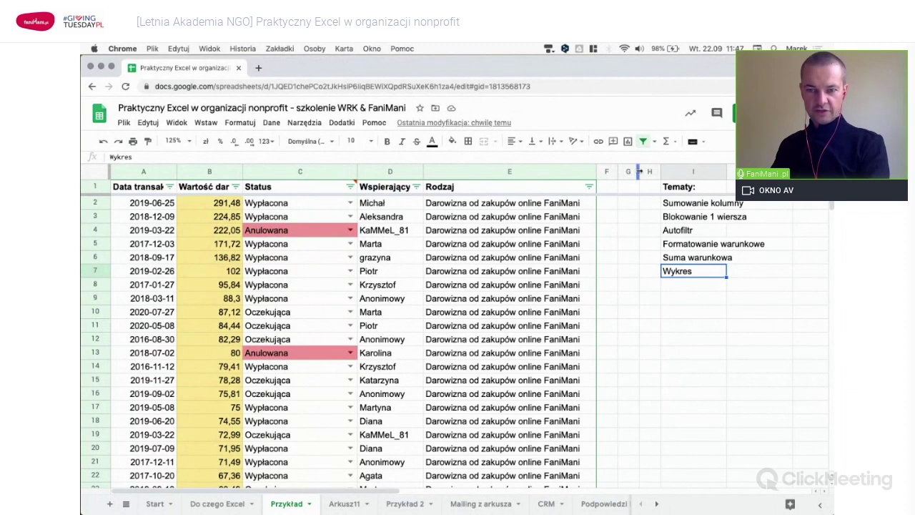
left_click_drag(638, 171, 690, 172)
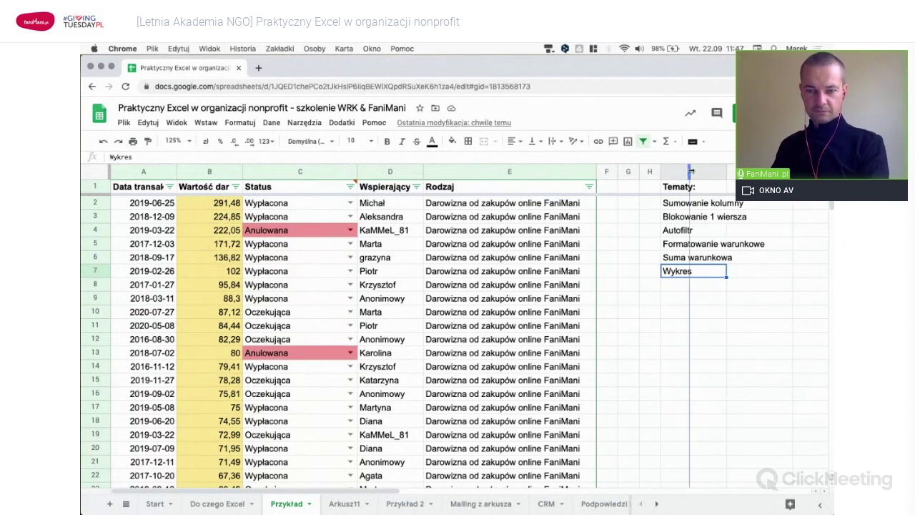
Type Wypłacona, Anulowana, Oczekująca and Gotowa do wypłaty into cells G2 through G5.
left_click(643, 208)
left_click(648, 213)
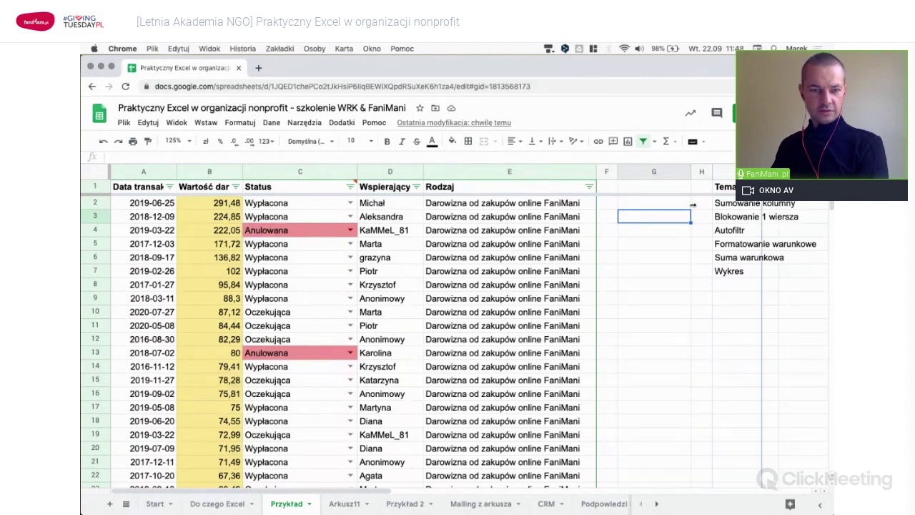
left_click(658, 208)
type("Wypłac")
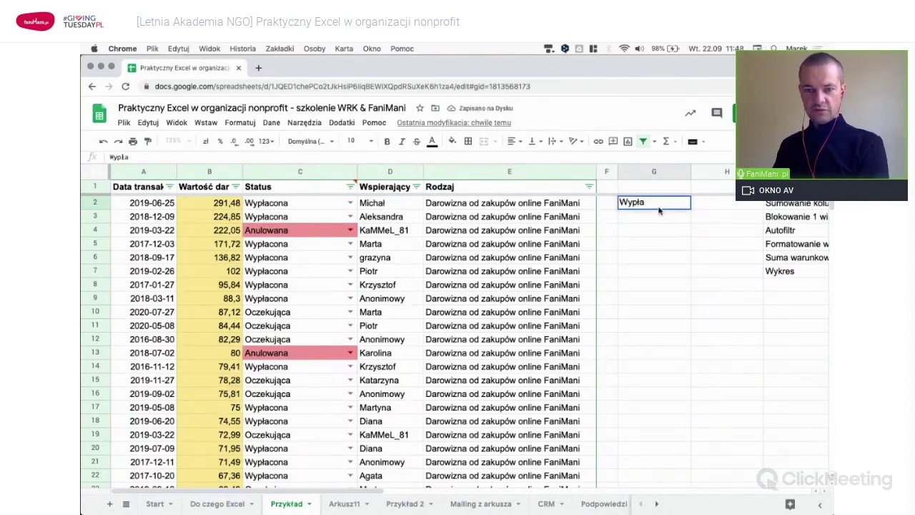
type("ona")
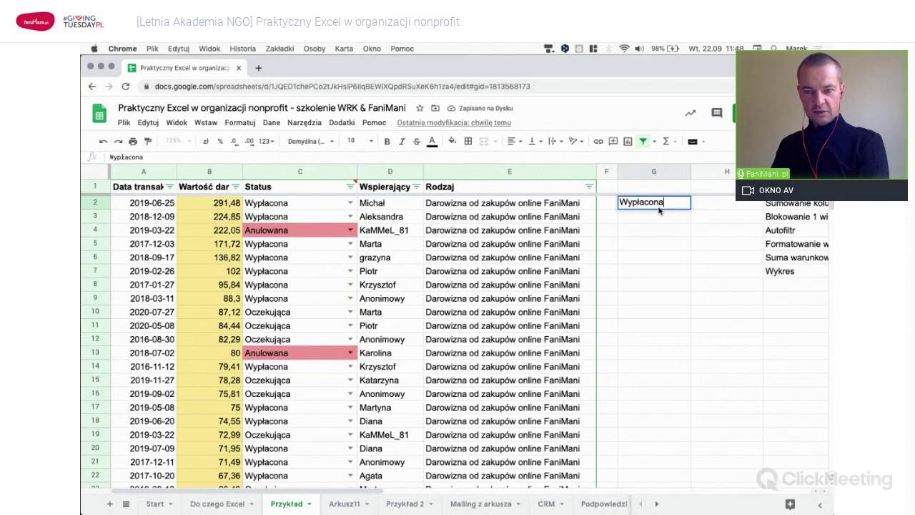
key("Return")
type("Anulowan")
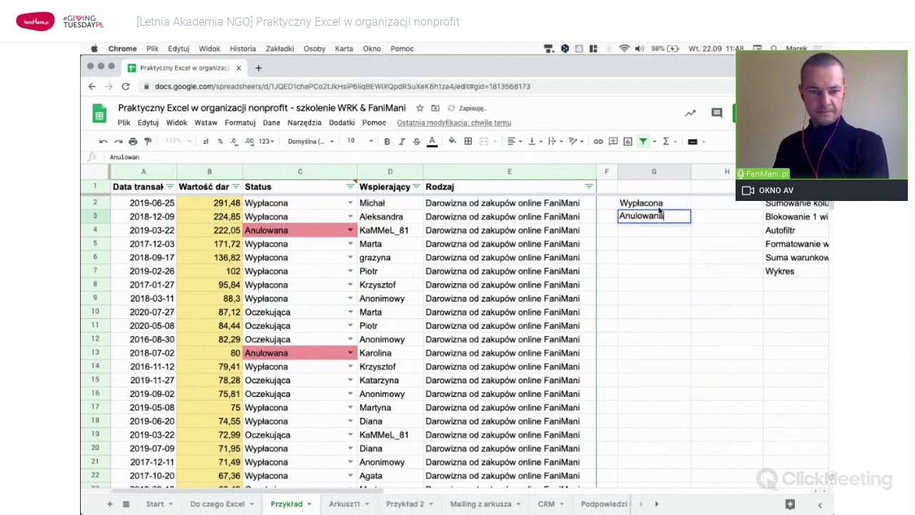
key("Return")
type("Oczekująca")
key("Return")
type("Gotowa do wypła")
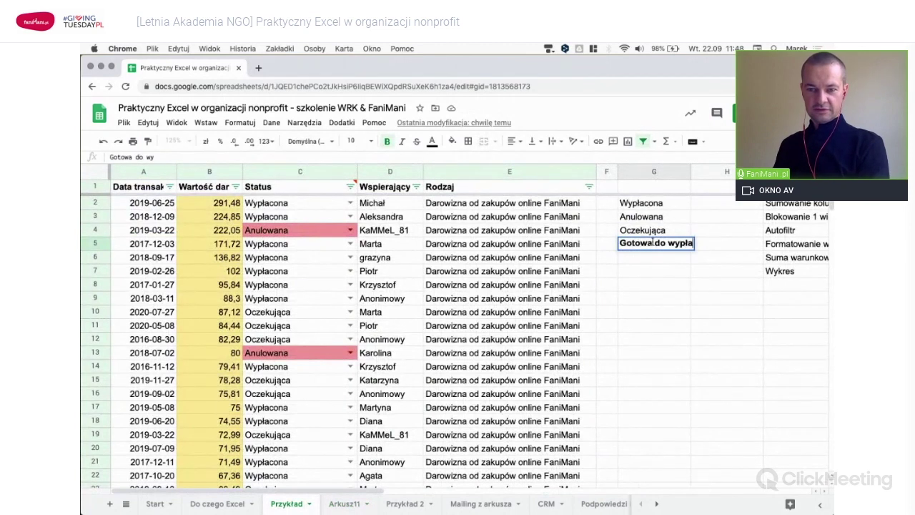
type("ty")
left_click(653, 243)
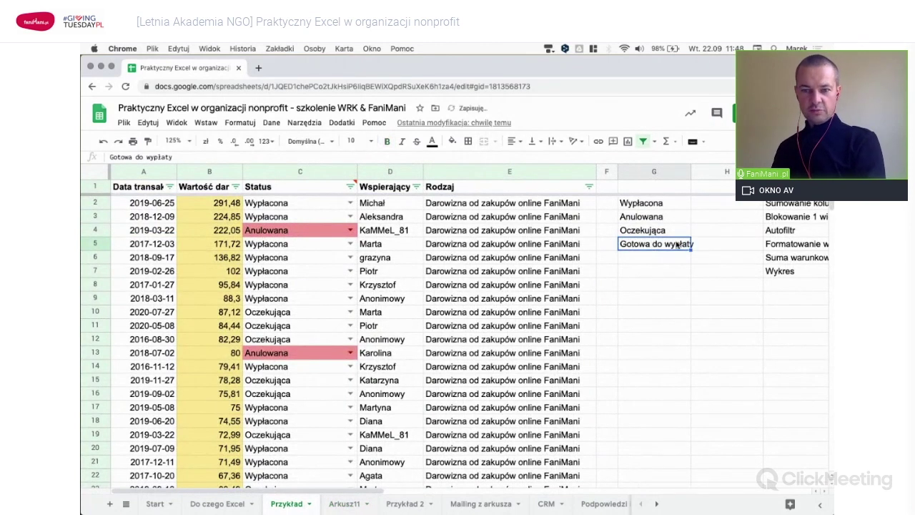
left_click(722, 204)
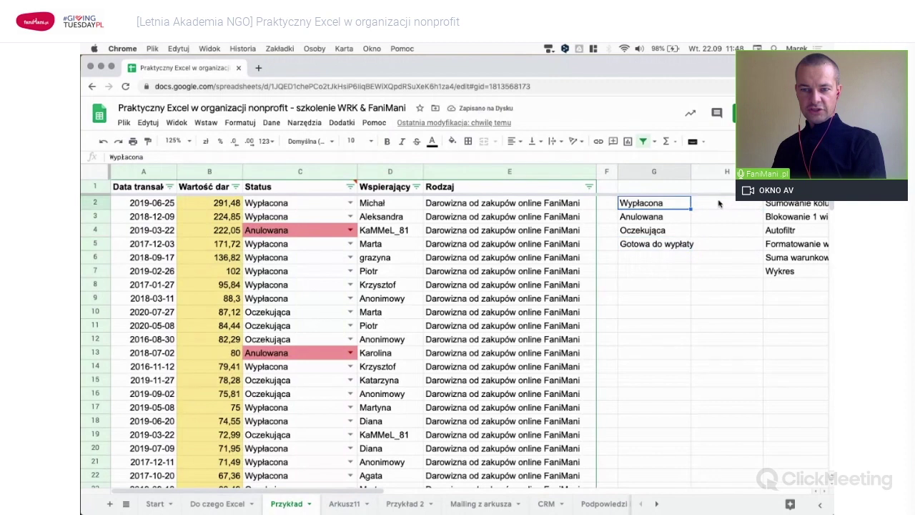
Enter =SUMA.JEŻELI(C:C;G2;B:B) in H2, totalling Wypłacona donations to 32171,95.
type("=")
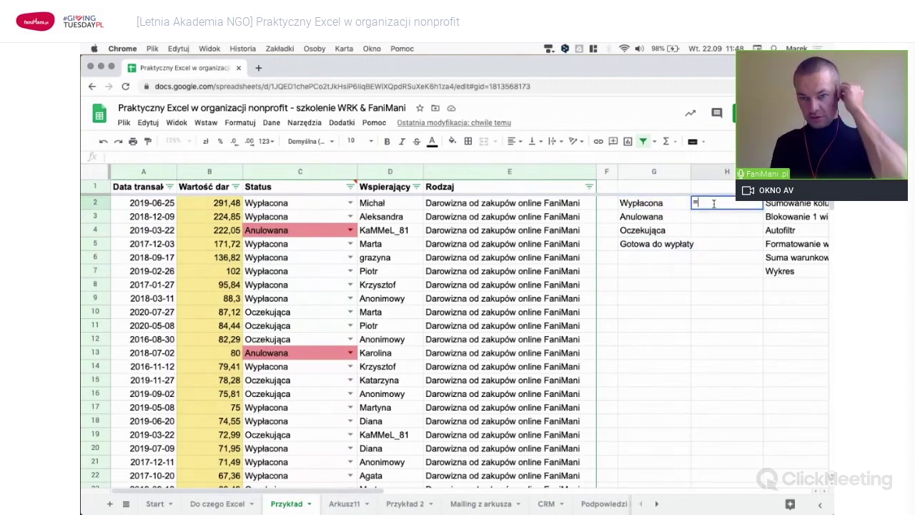
type("su")
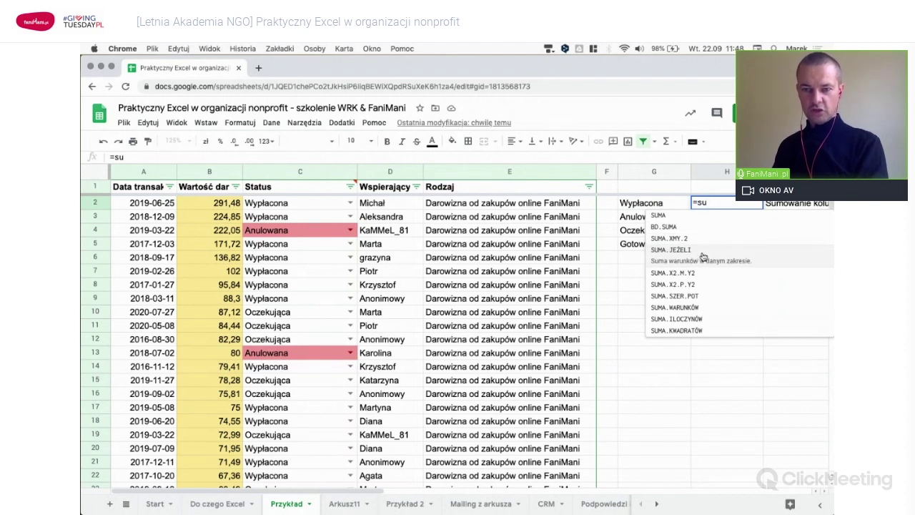
left_click(704, 257)
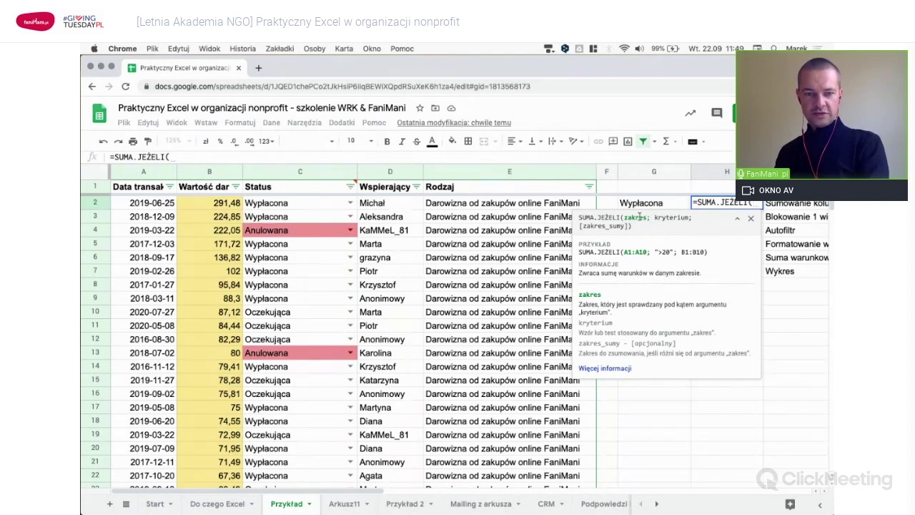
left_click(306, 172)
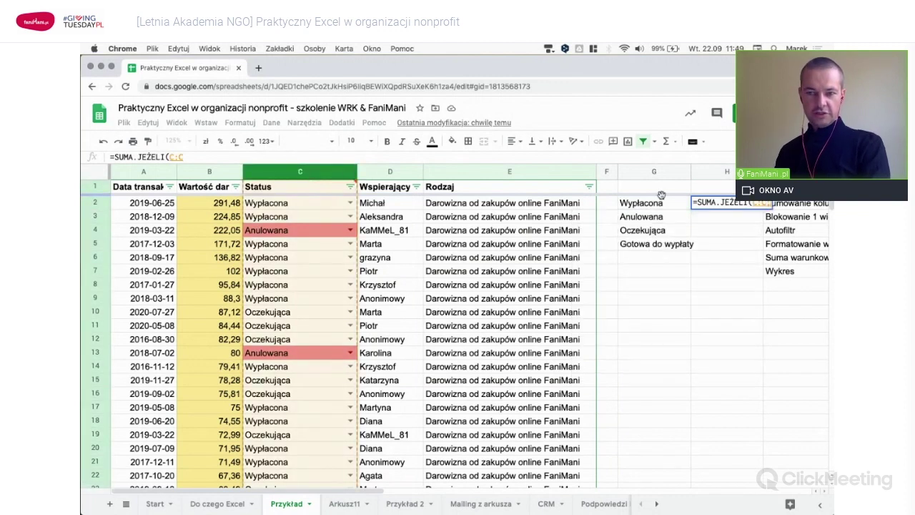
type(";")
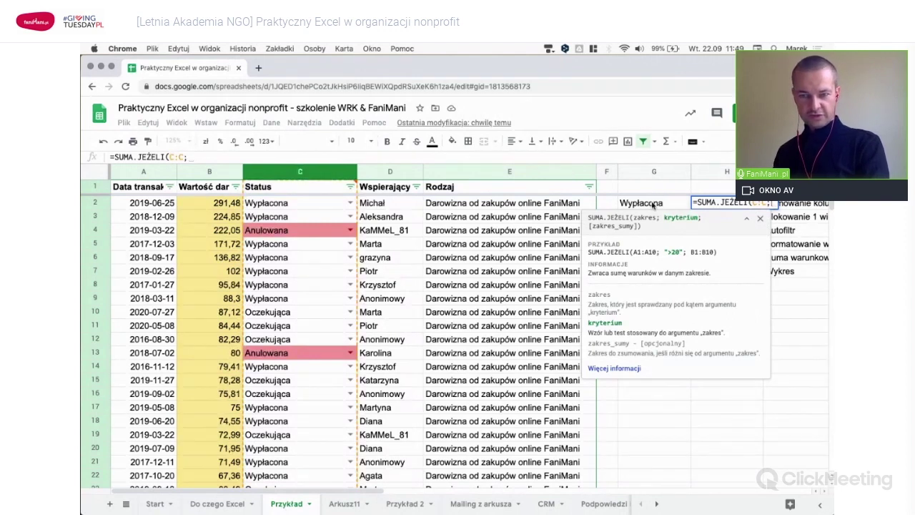
left_click(652, 206)
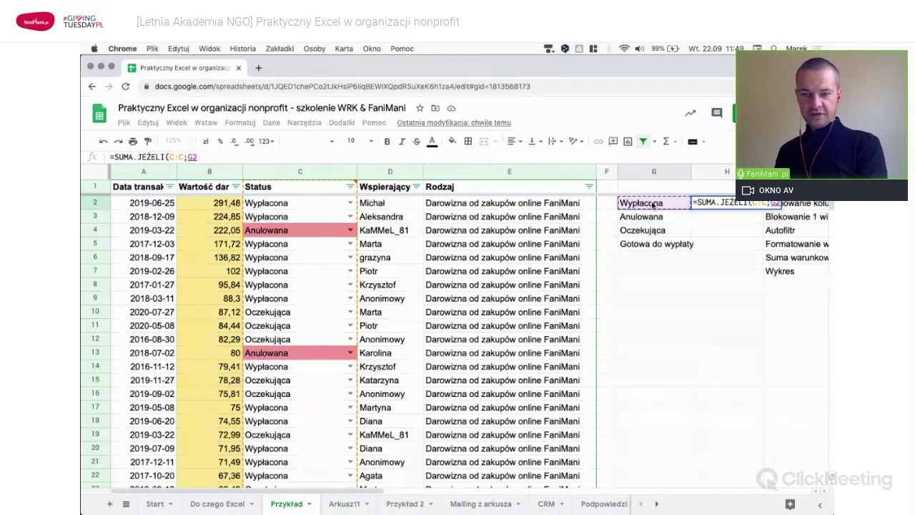
type(";")
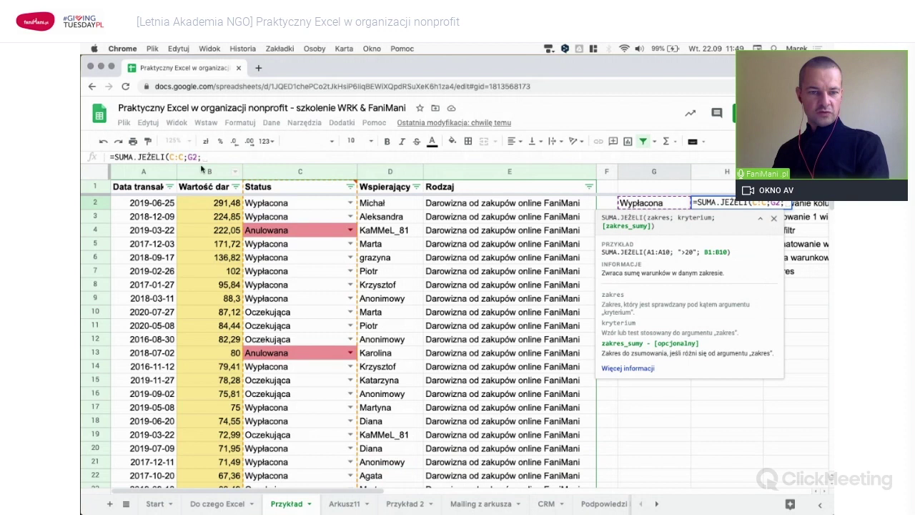
left_click(202, 171)
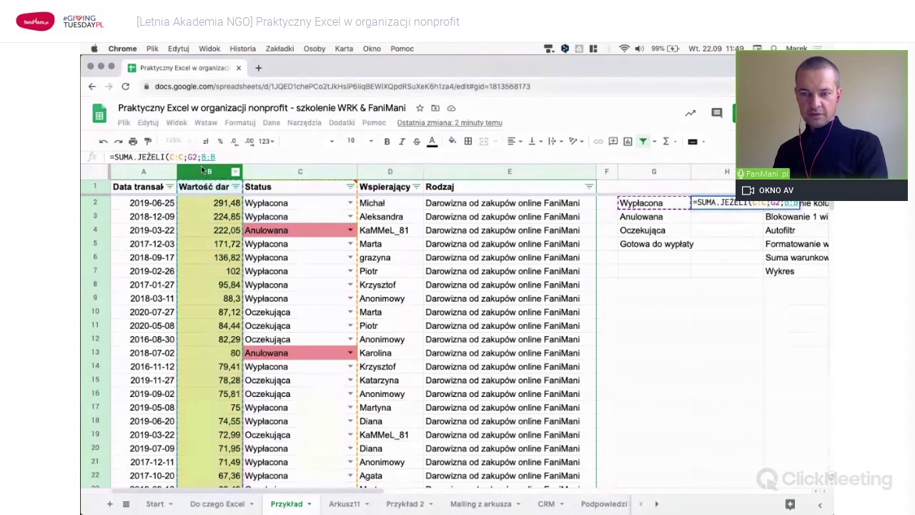
type(")")
key("Return")
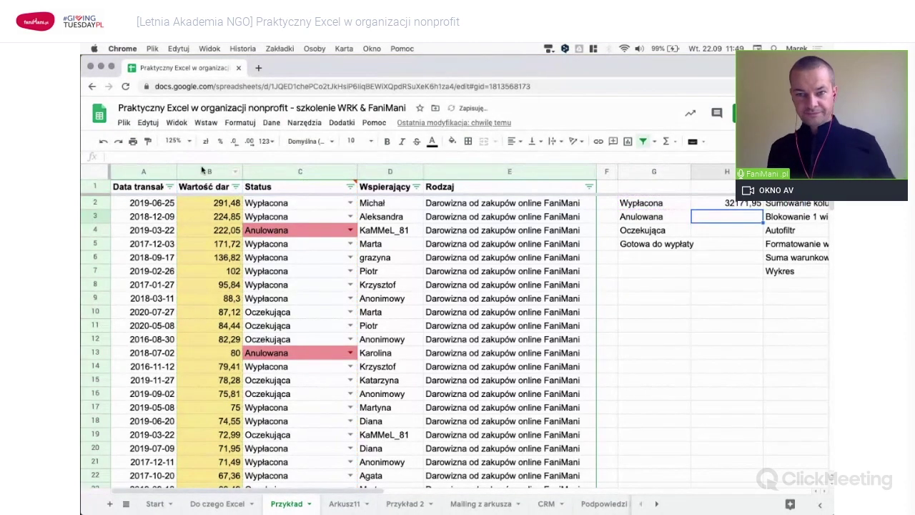
Reopen the H2 formula to walk through its SUMA.JEŻELI arguments.
key("Up")
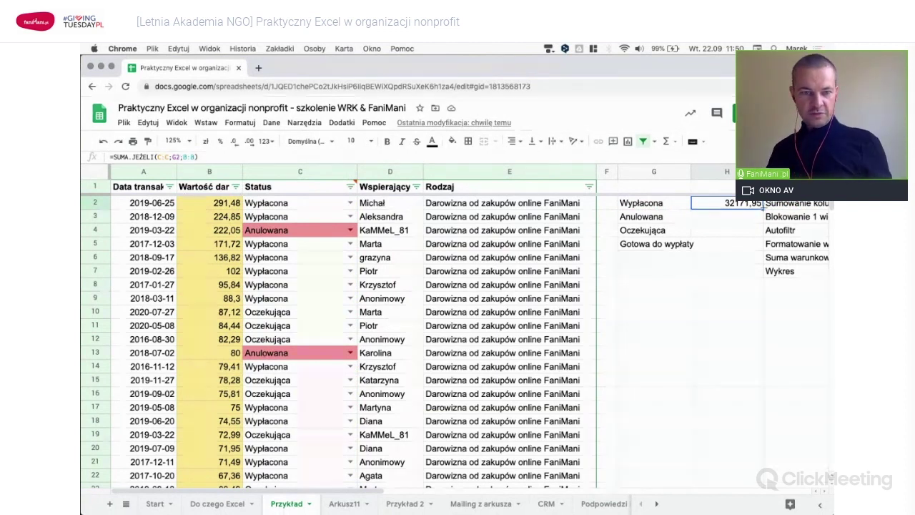
left_click(206, 155)
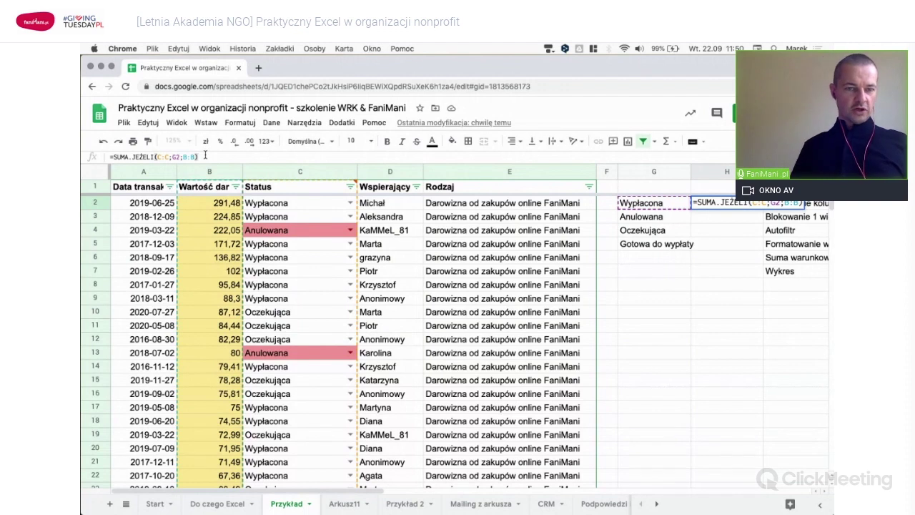
left_click(206, 155)
key("Left")
key("Left")
key("Left")
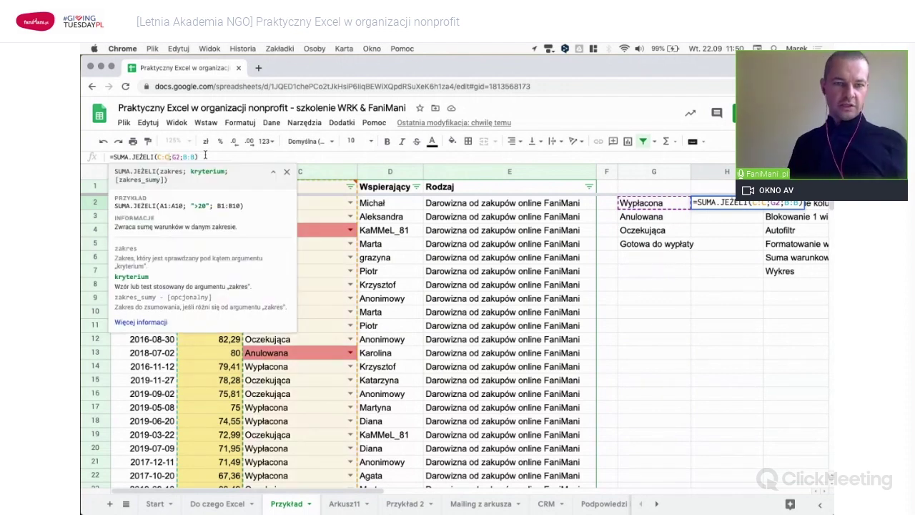
key("Right")
key("Right")
key("Right")
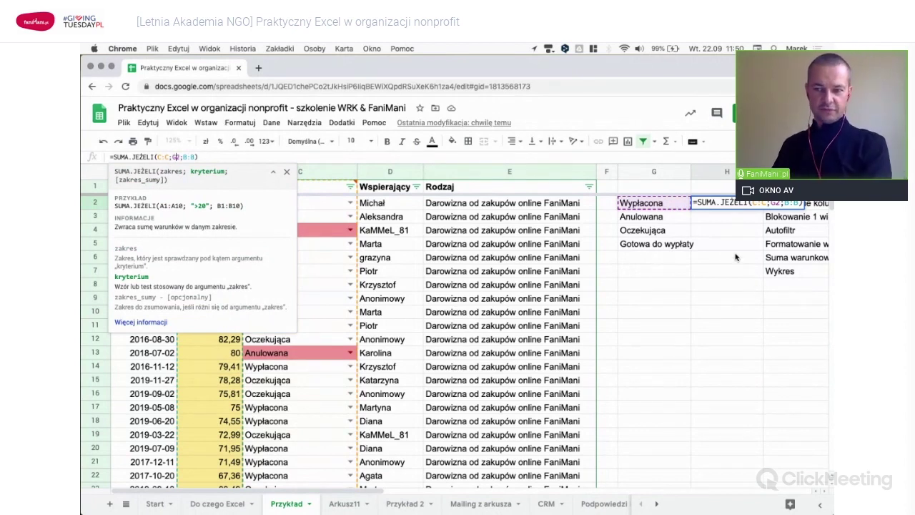
key("ctrl+Return")
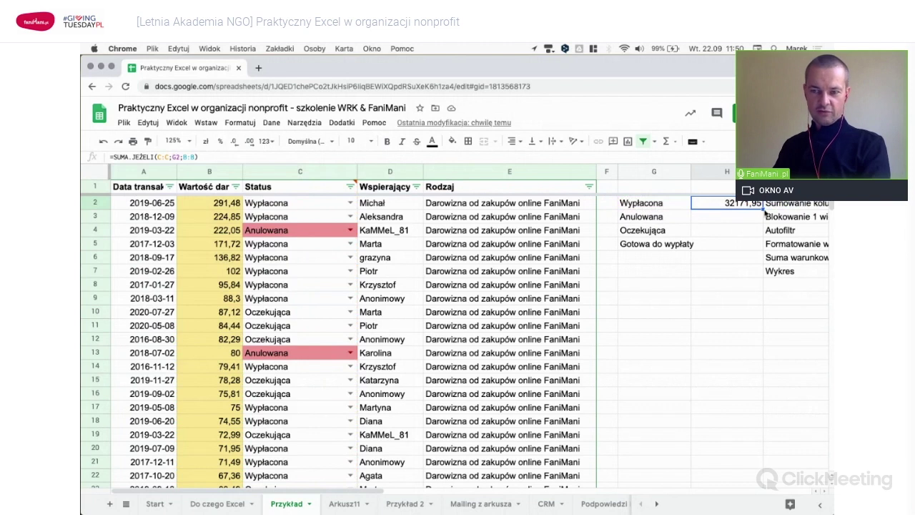
Fill the status-sum formula down to H5: Anulowana 4792,17, Oczekująca 6829,2, Gotowa do wypłaty 0,43.
mouse_move(763, 207)
left_mouse_down()
mouse_move(761, 245)
mouse_move(752, 251)
left_mouse_up()
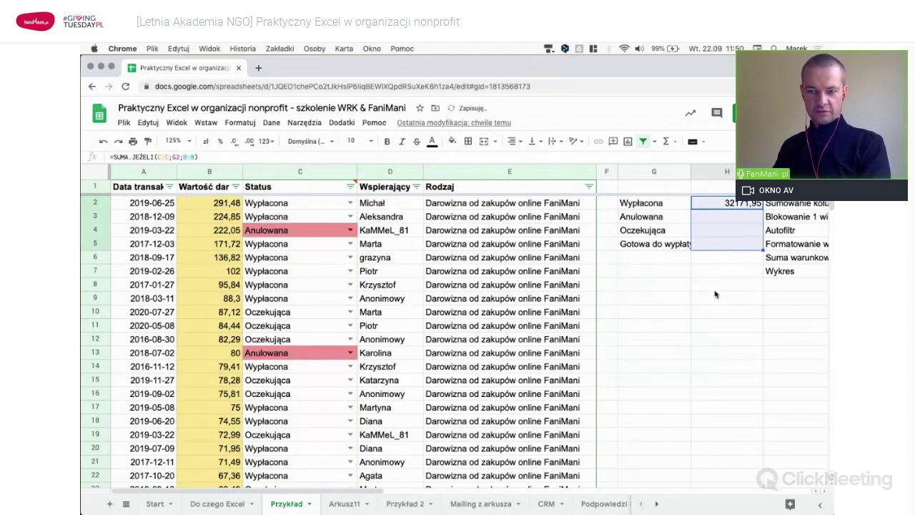
left_click(749, 245)
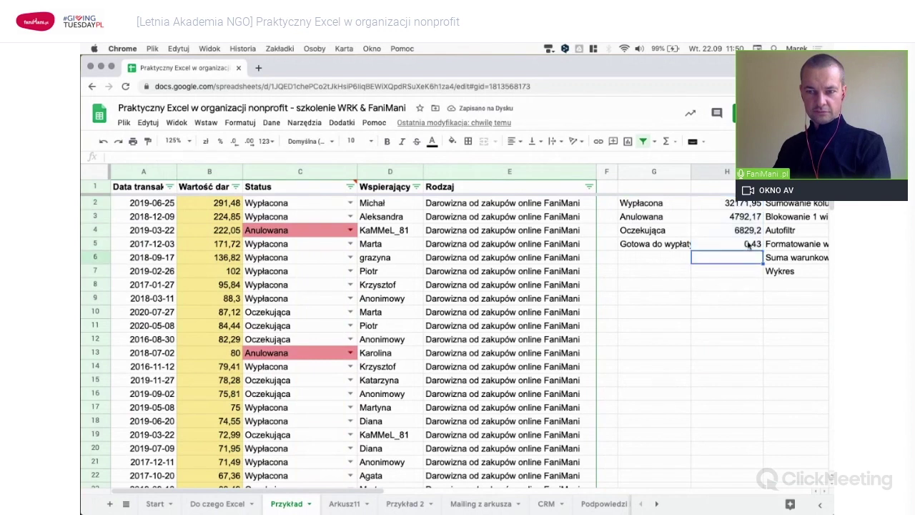
left_click(742, 218)
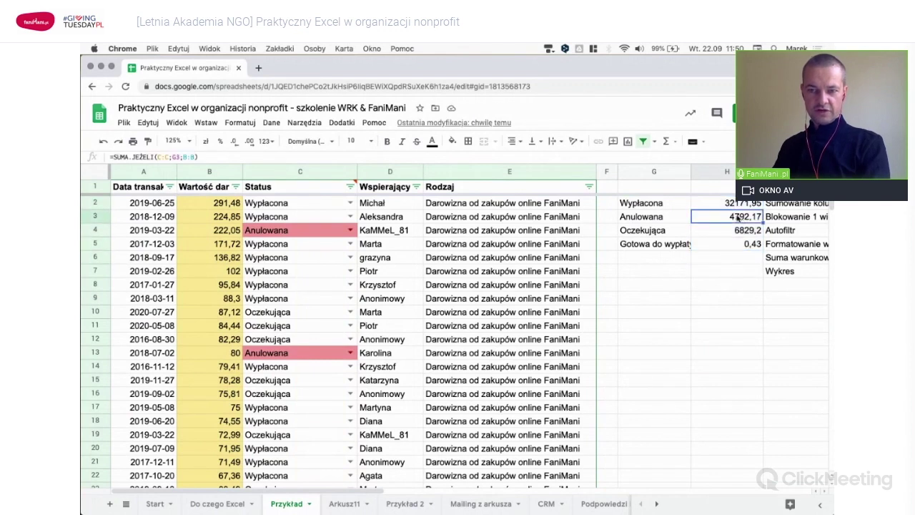
key("F2")
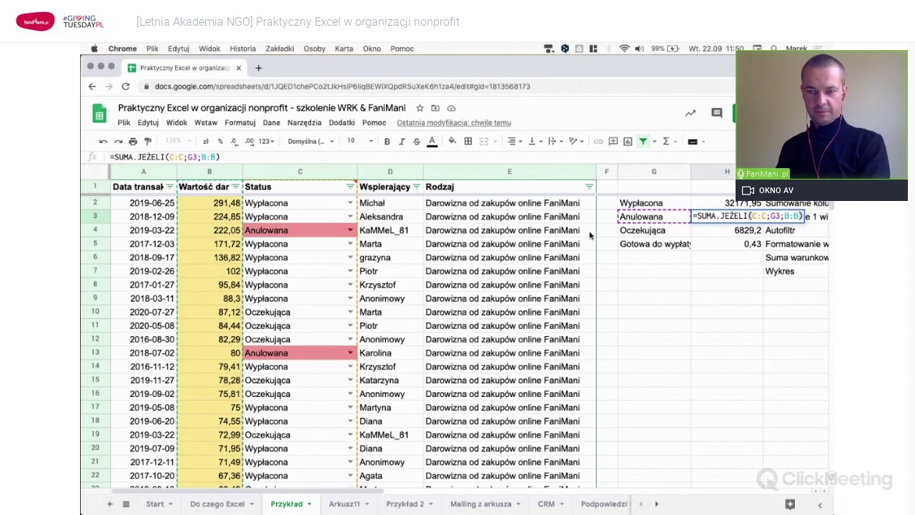
key("Return")
key("Down")
key("Down")
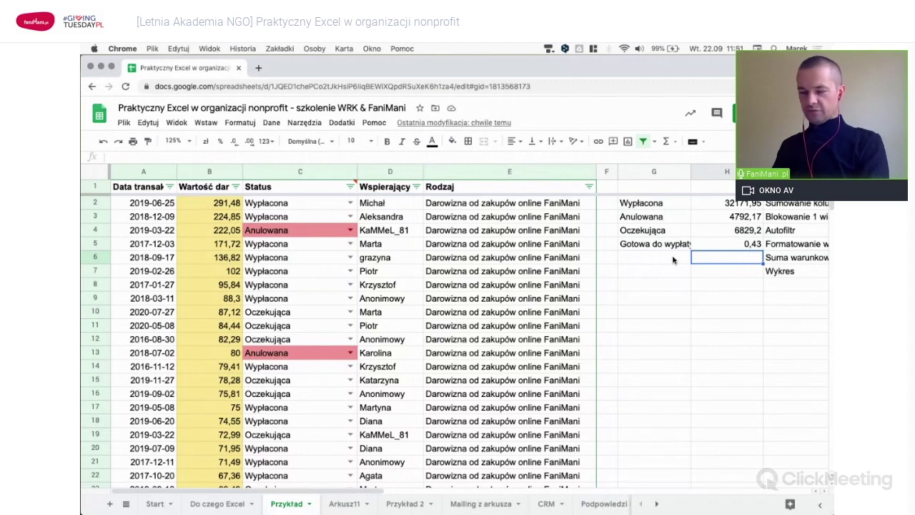
Enter =SUMA(H2:H5) in H6 for a 43793,75 grand total, then compare with column B's sum.
type("=")
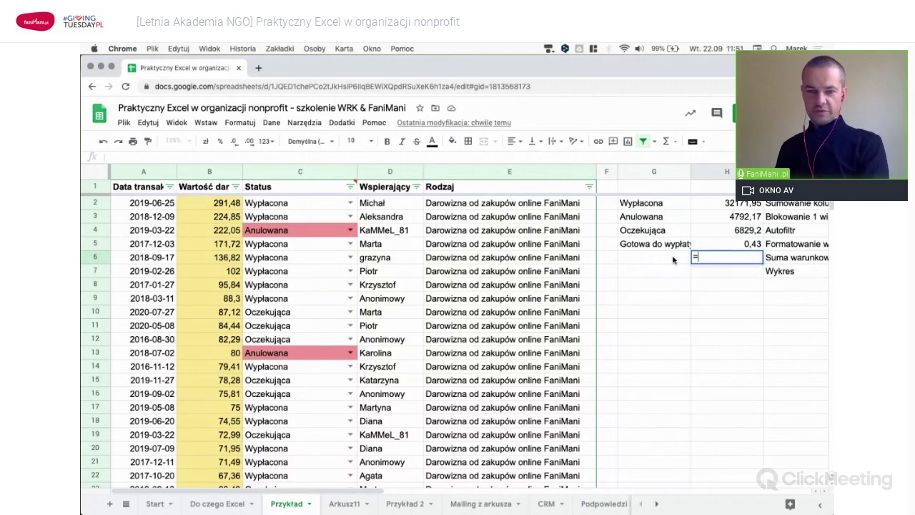
type("sum")
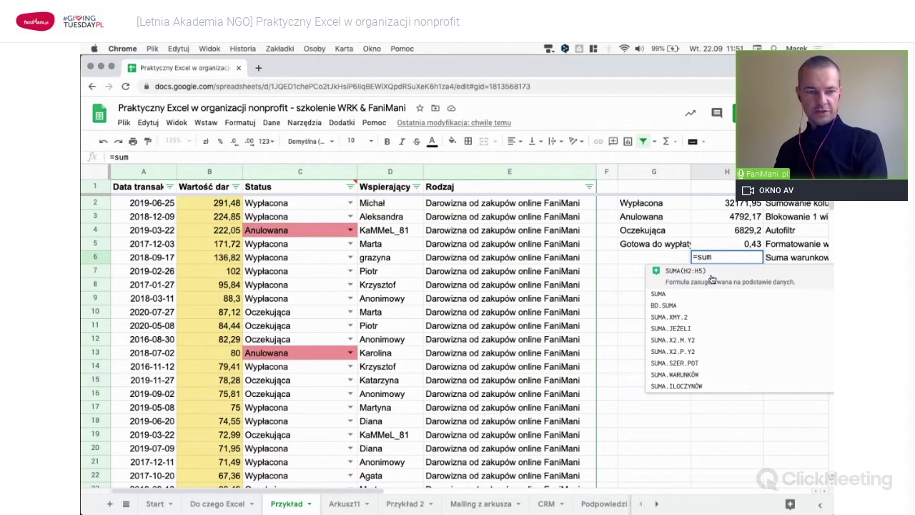
left_click(712, 279)
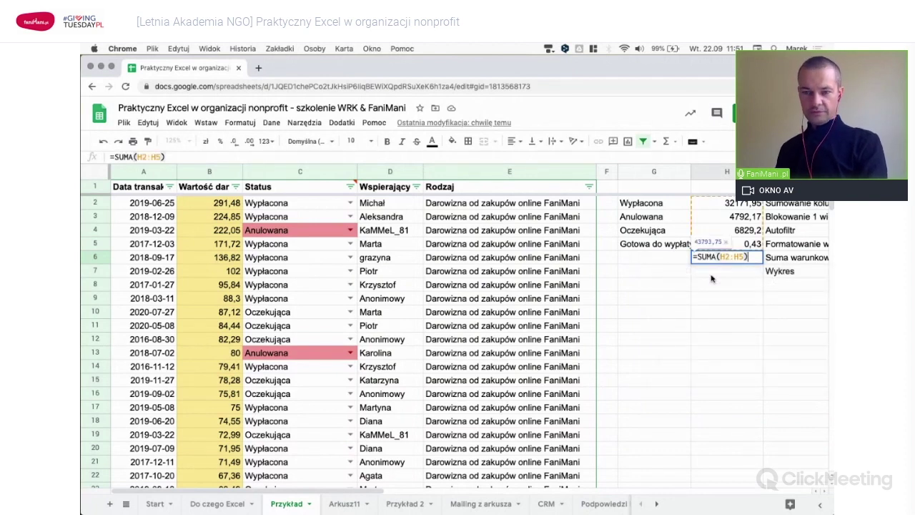
key("Return")
key("Up")
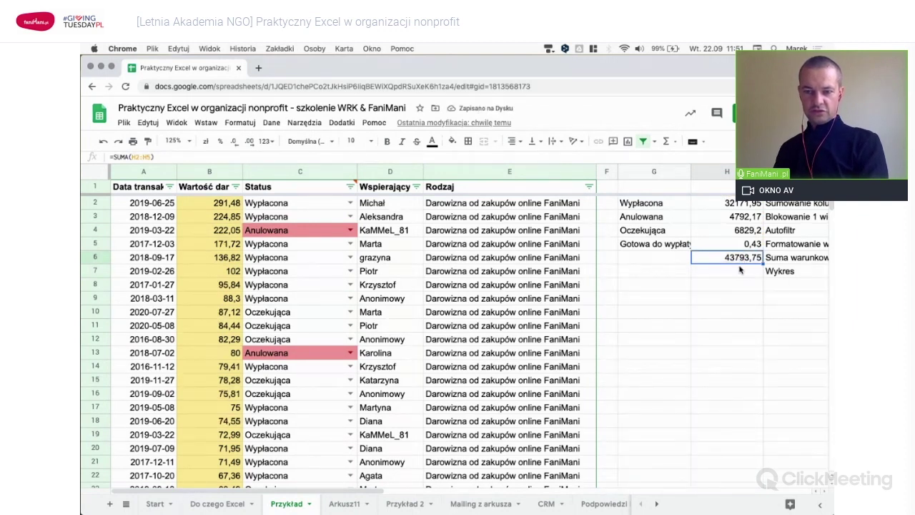
left_click(215, 173)
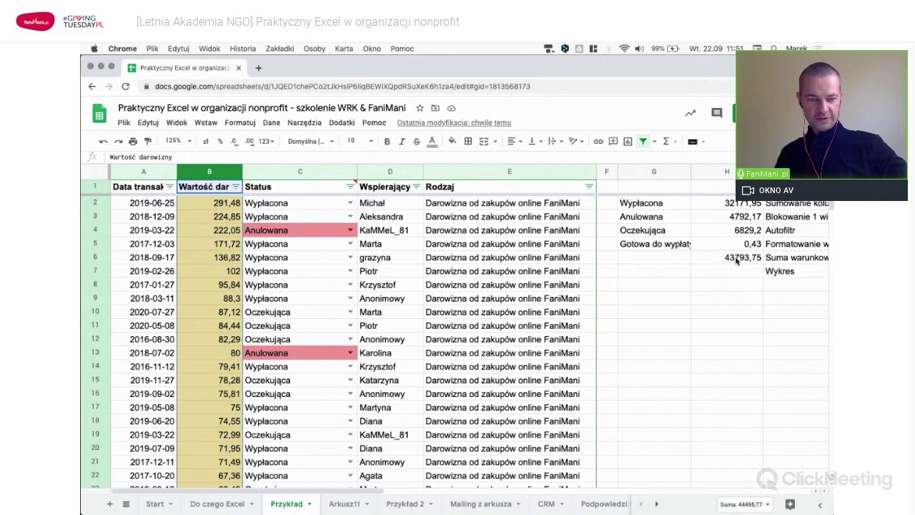
Check how the status values are spelled in the Status column filter list, then browse the sheet.
left_click(737, 326)
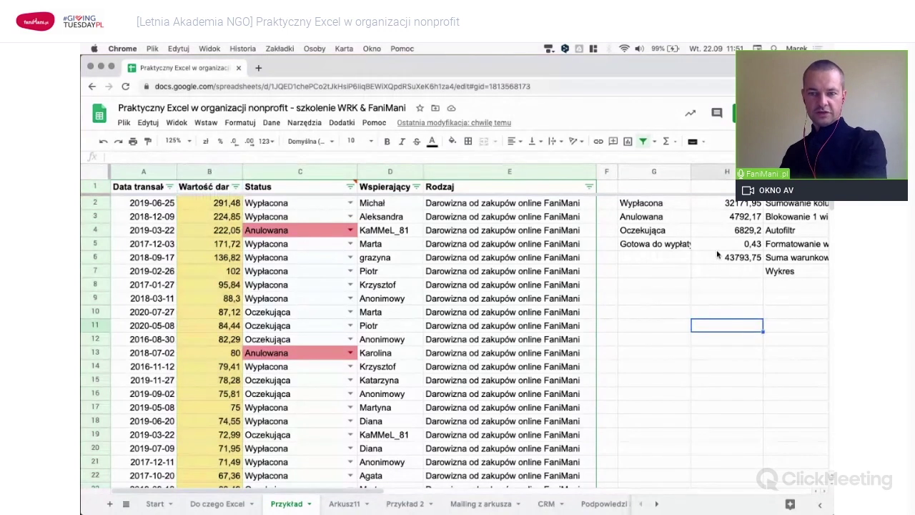
left_click(672, 247)
left_click(351, 187)
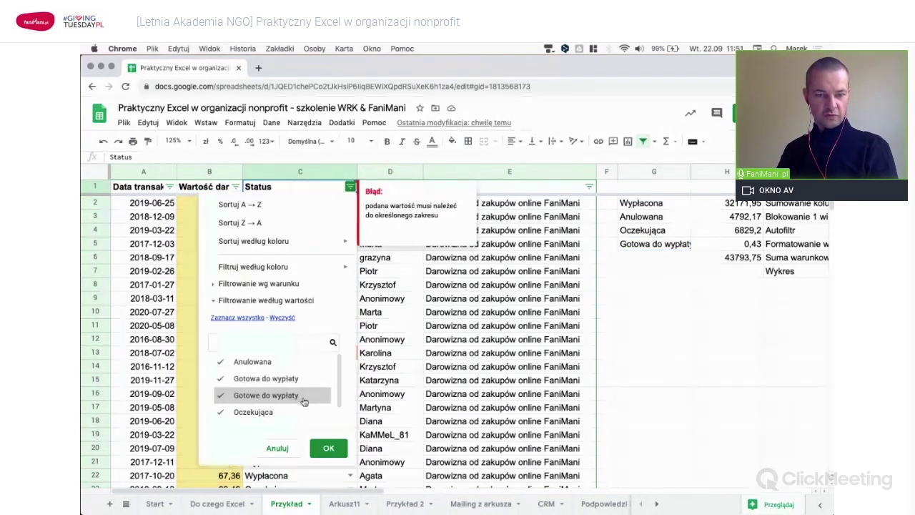
scroll(296, 383, "down", 1)
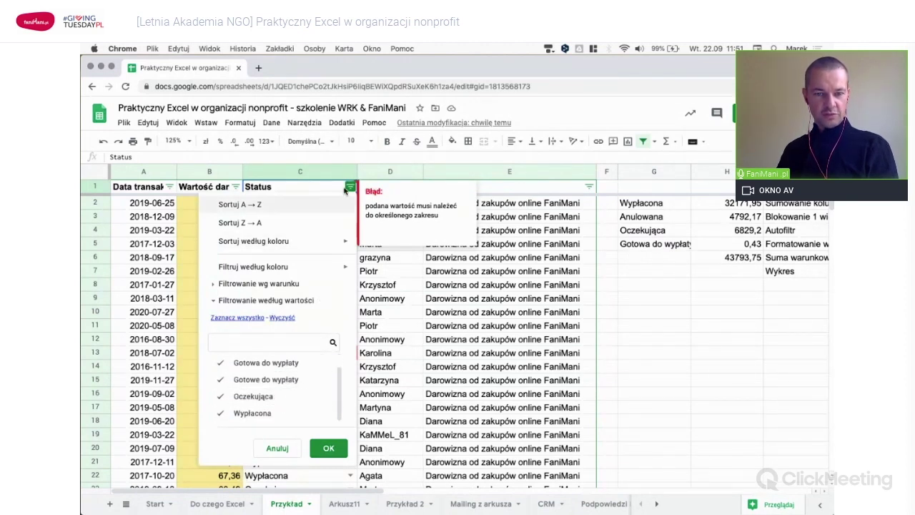
scroll(297, 365, "up", 1)
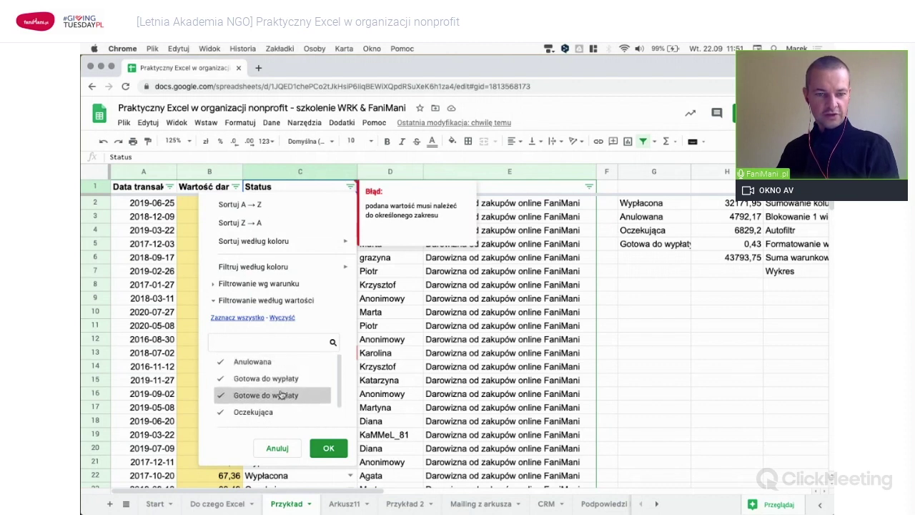
scroll(284, 393, "down", 1)
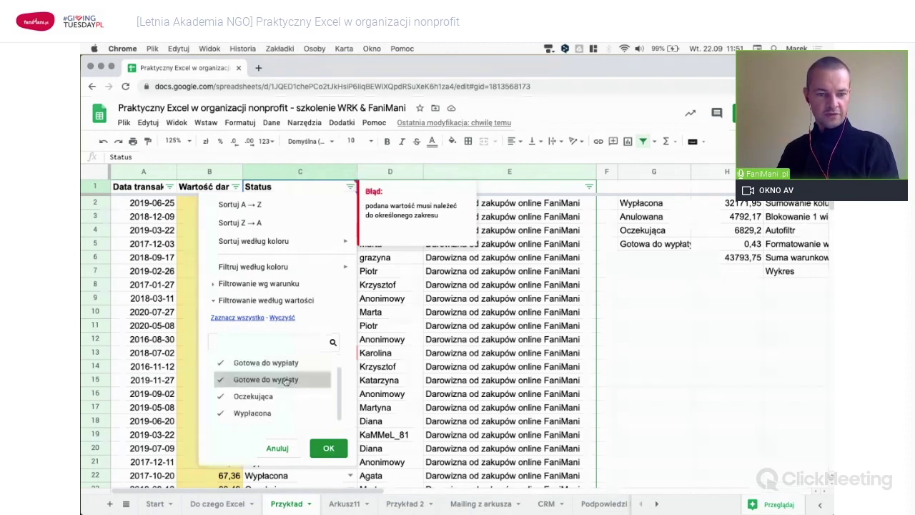
scroll(287, 380, "up", 1)
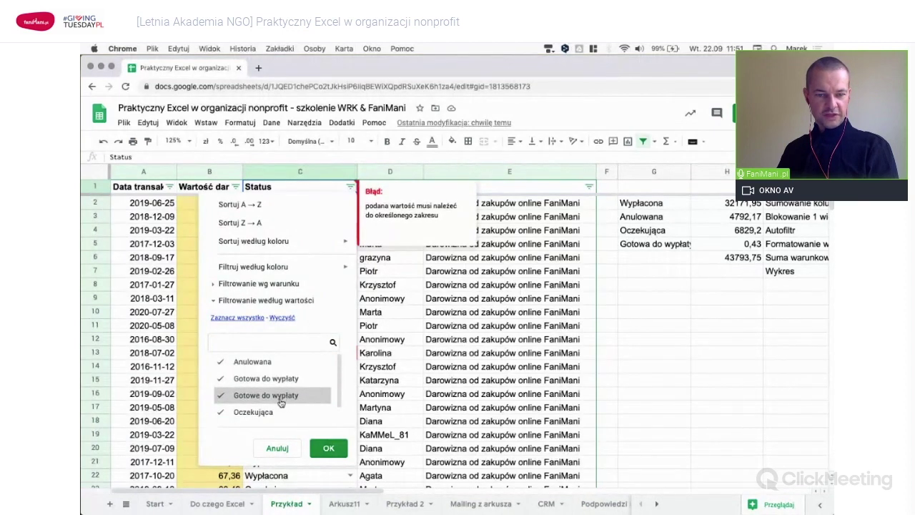
key("Escape")
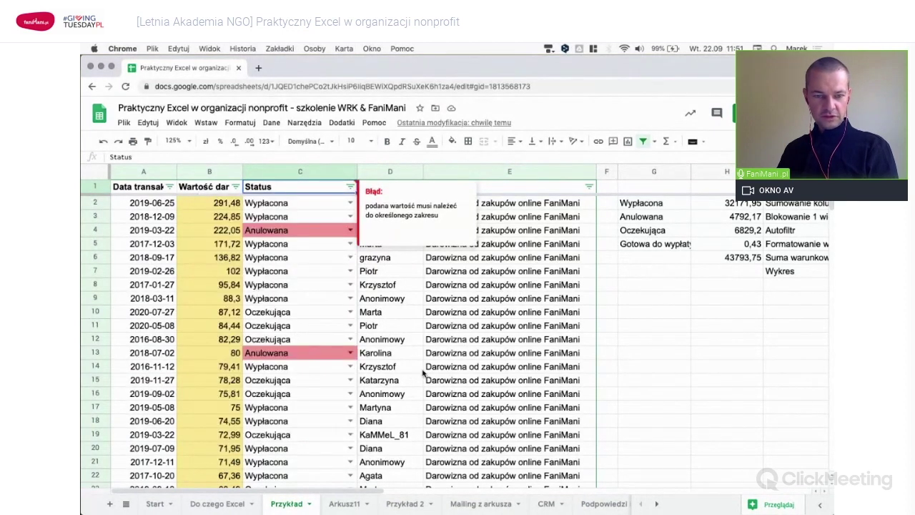
left_click(375, 366)
scroll(280, 393, "down", 10)
scroll(280, 394, "down", 20)
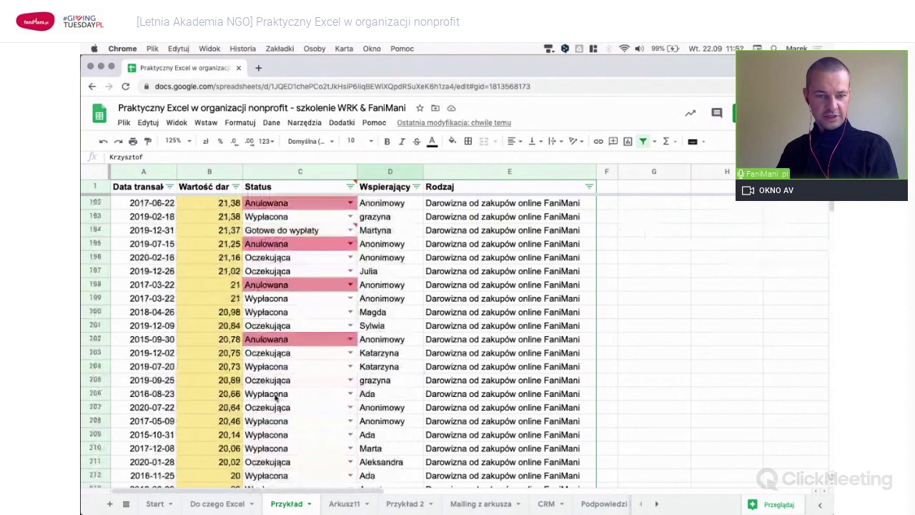
scroll(276, 395, "down", 20)
scroll(276, 395, "down", 20)
scroll(276, 395, "down", 20)
scroll(276, 396, "down", 20)
scroll(276, 396, "down", 20)
scroll(276, 395, "down", 20)
scroll(276, 395, "down", 20)
scroll(276, 395, "down", 20)
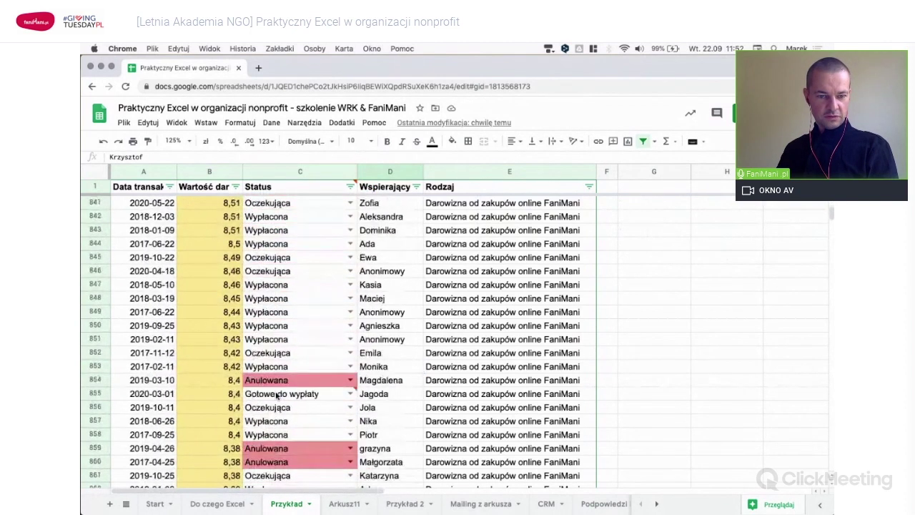
scroll(276, 395, "down", 20)
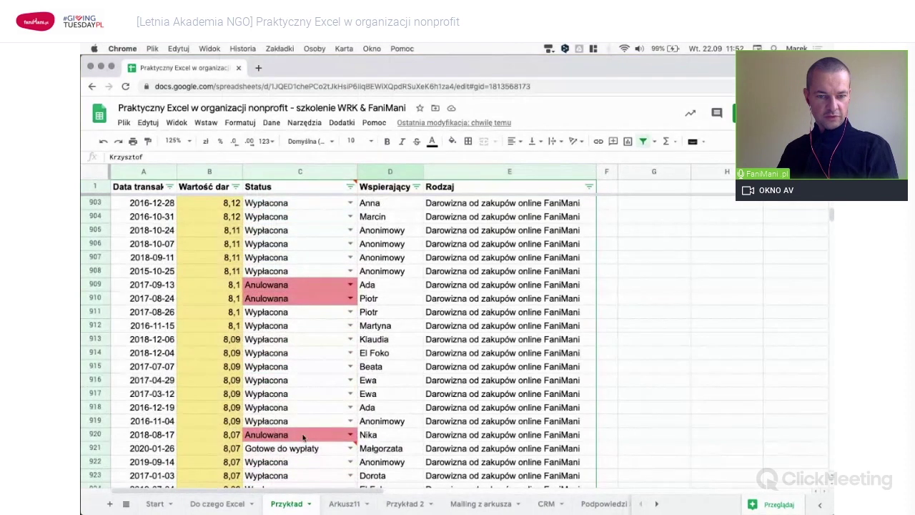
scroll(303, 438, "down", 4)
scroll(304, 433, "down", 3)
mouse_move(299, 412)
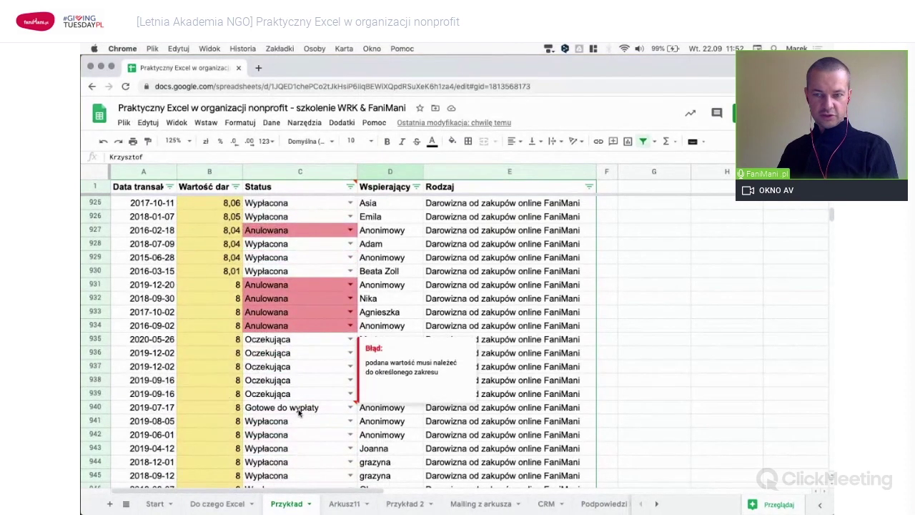
scroll(406, 319, "up", 20)
scroll(406, 319, "up", 20)
scroll(406, 319, "up", 20)
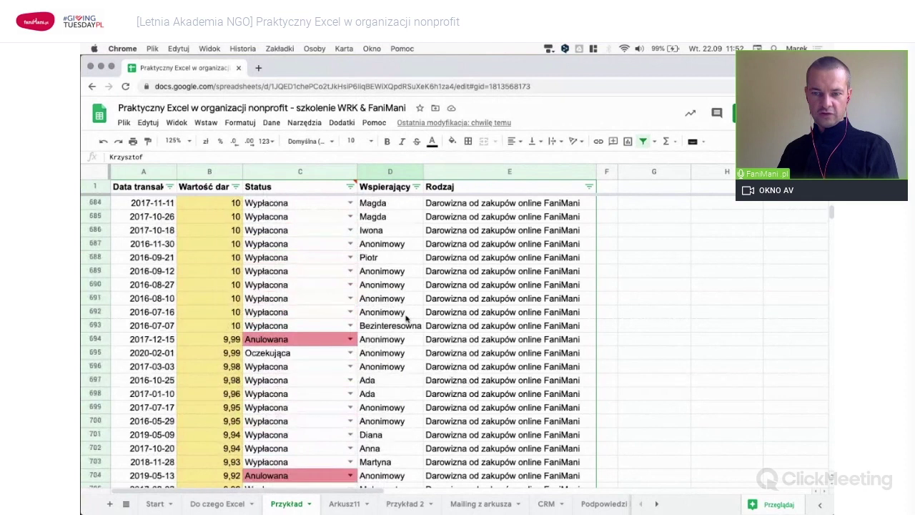
scroll(406, 319, "up", 20)
scroll(406, 319, "up", 20)
scroll(406, 318, "up", 20)
scroll(406, 319, "up", 20)
scroll(747, 270, "up", 20)
scroll(747, 268, "up", 13)
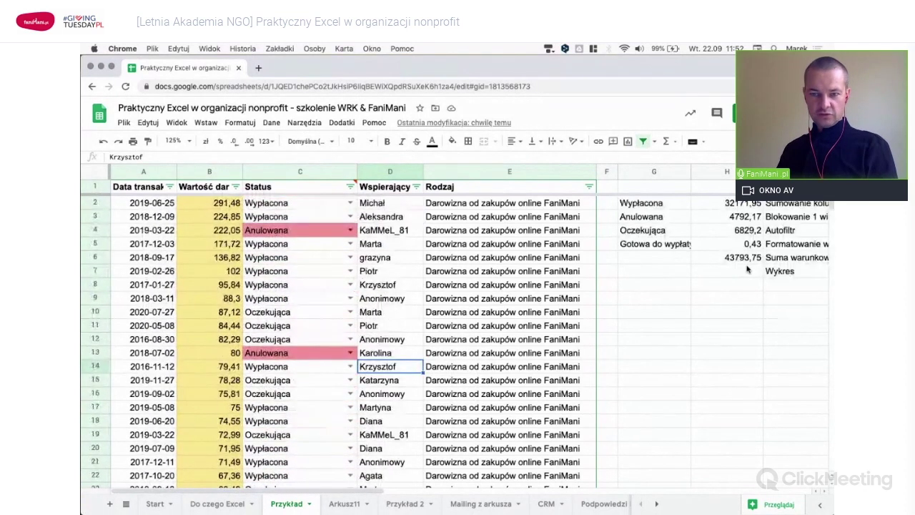
Edit the G5 label, changing 'Gotowa' to 'Gotowe'.
left_click(655, 246)
double_click(650, 244)
left_click(650, 243)
key("BackSpace")
type("e")
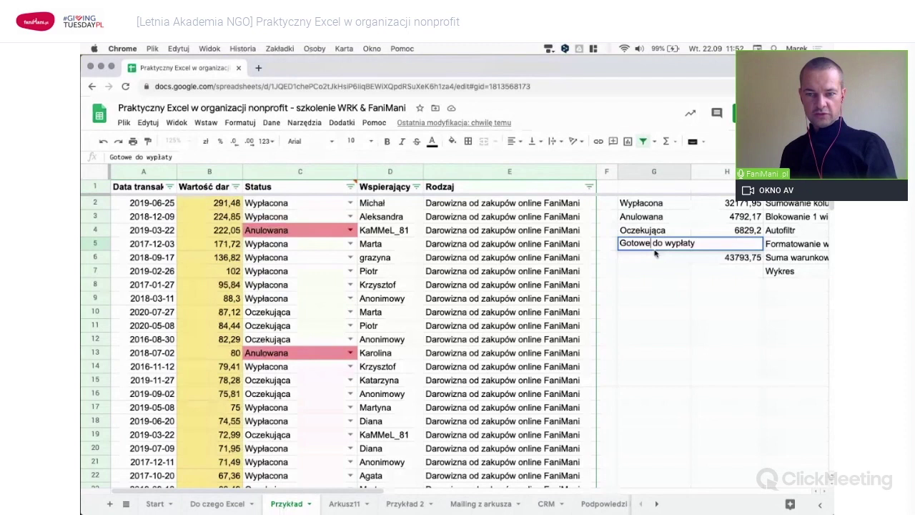
Commit 'Gotowe do wypłaty' in G5 so H5 shows 702,02 and H6 rises to 44495,34.
key("Tab")
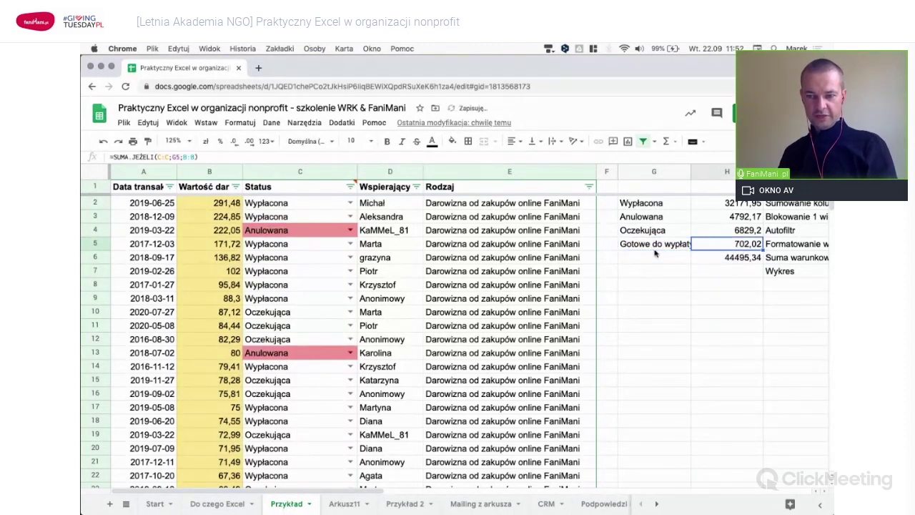
key("Tab")
left_click(669, 261)
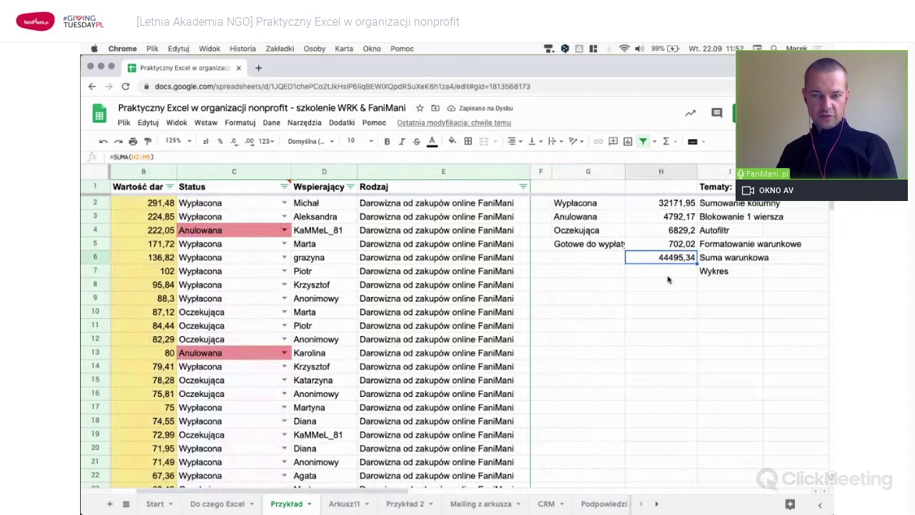
left_click(586, 246)
left_click(425, 289)
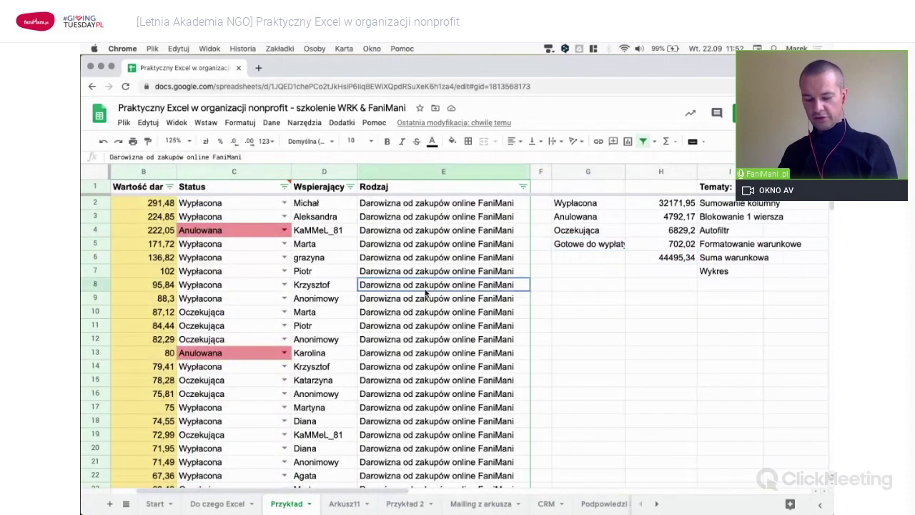
left_click(432, 275)
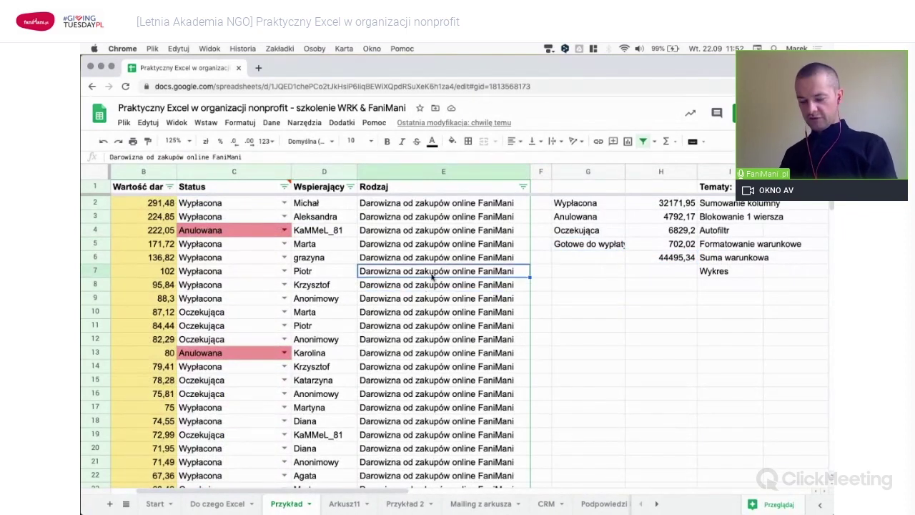
Search the sheet for 'Gotowa' and inspect row 12986's 'Gotowa do wypłaty' status dropdown.
key("super+f")
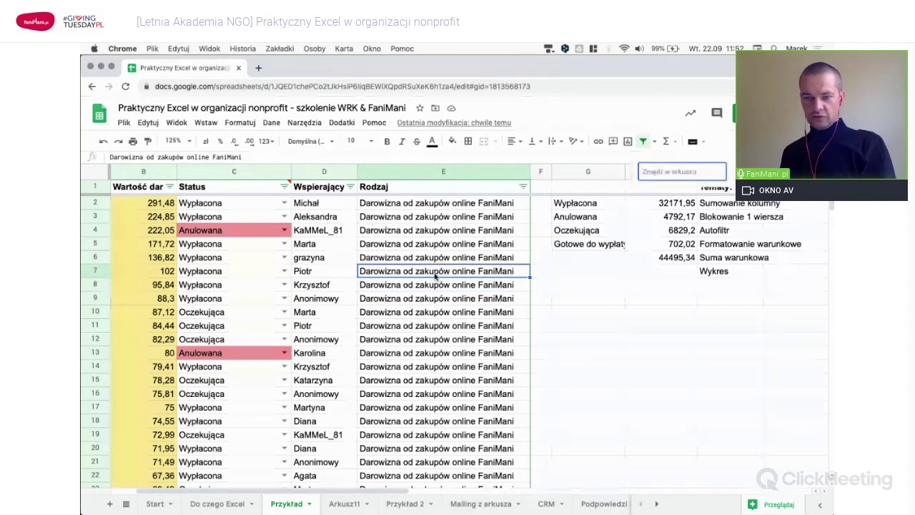
type("Gotowa")
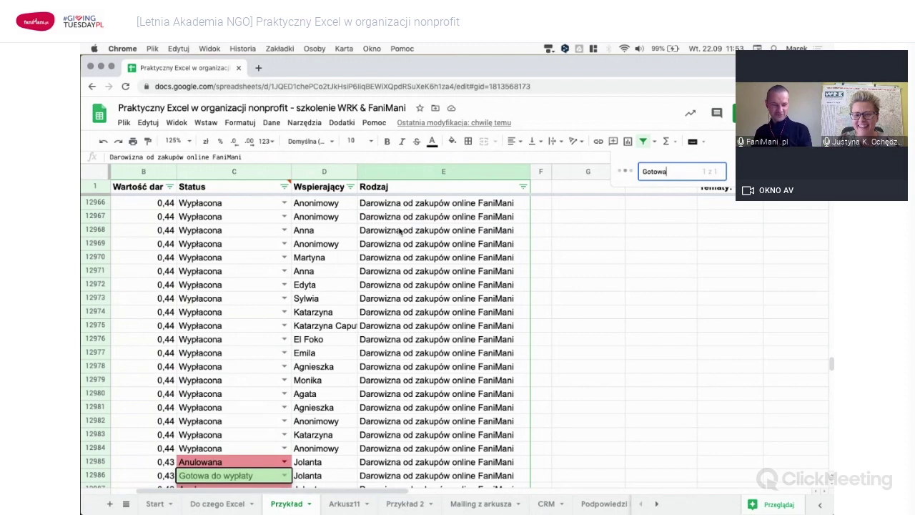
left_click(316, 477)
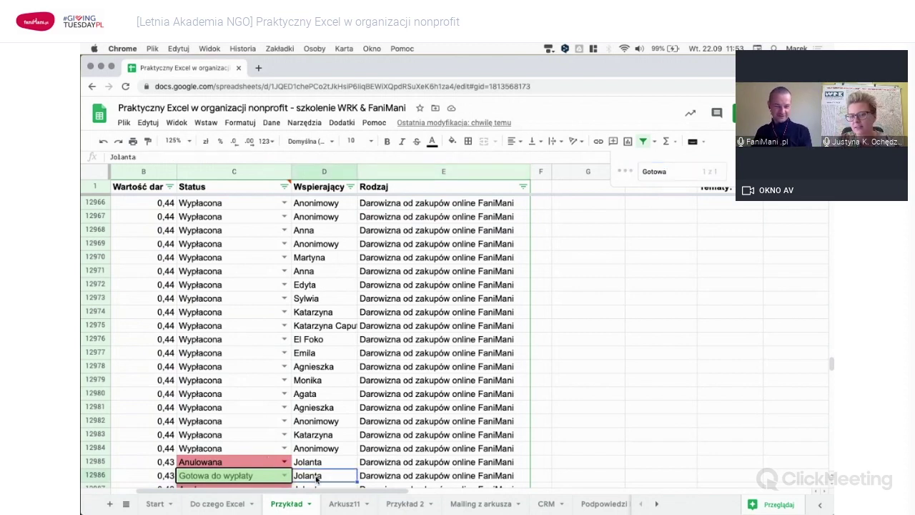
left_click(238, 477)
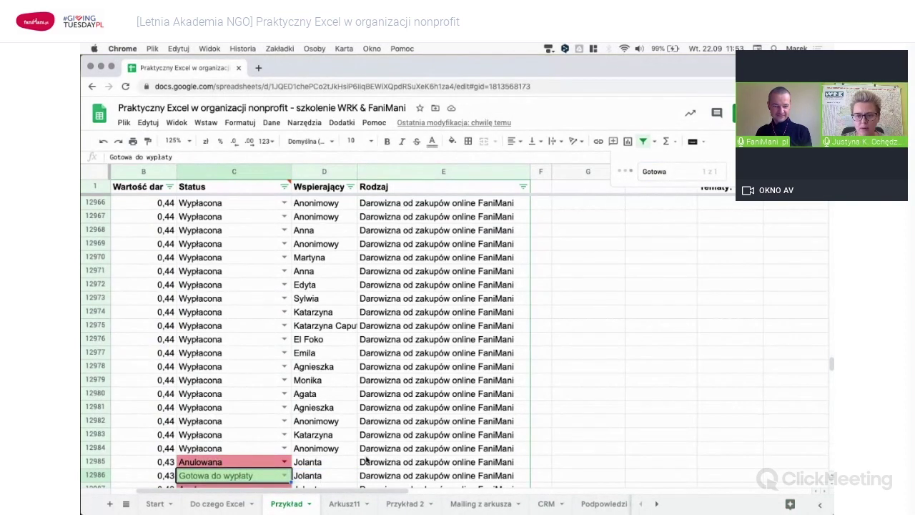
key("Right")
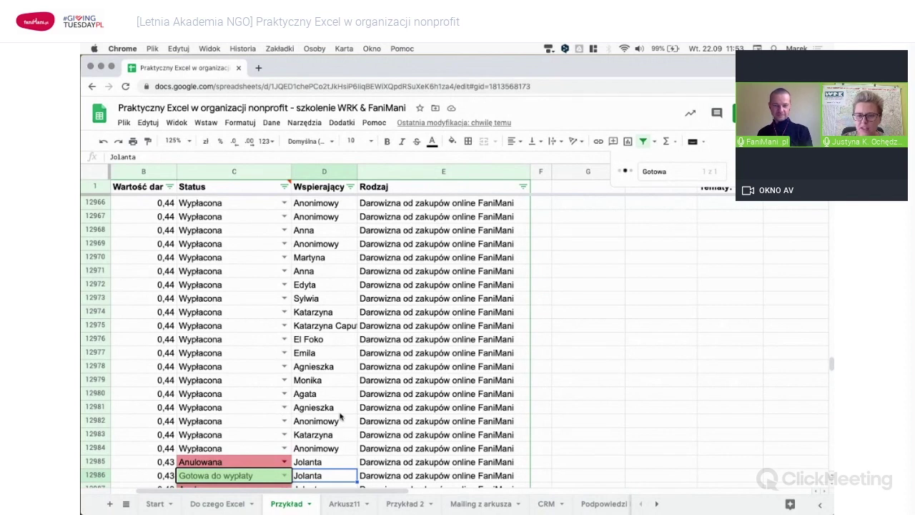
left_click(261, 477)
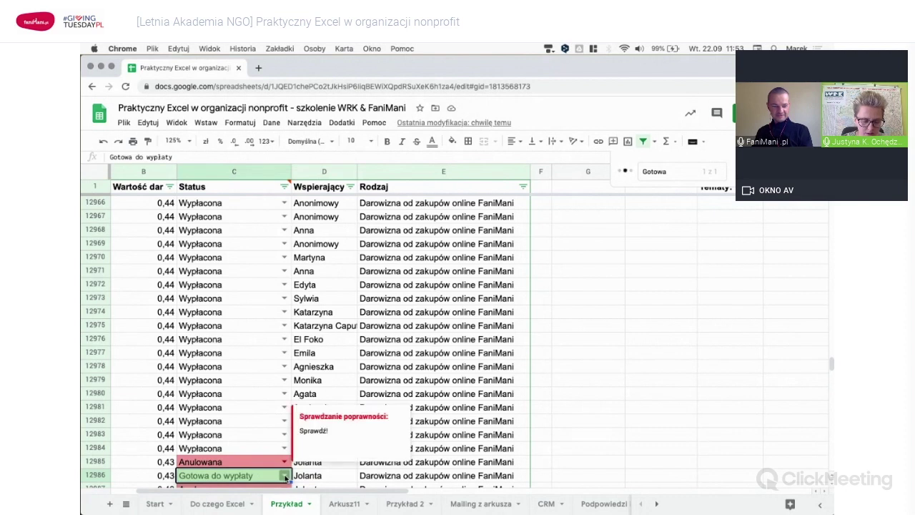
left_click(284, 476)
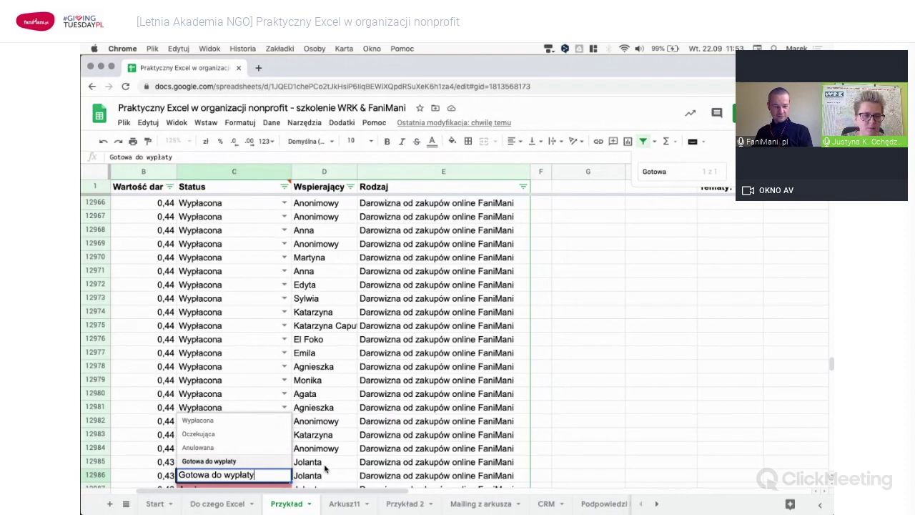
key("Return")
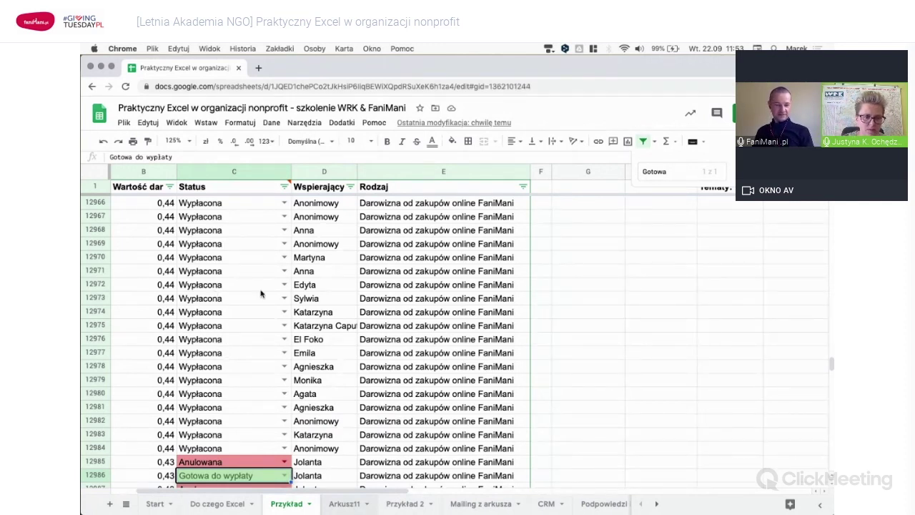
Correct the Arkusz11 status option from 'Gotowa do wypłaty' to 'Gotowe do wypłaty'.
left_click(140, 218)
left_click(141, 204)
left_click(133, 158)
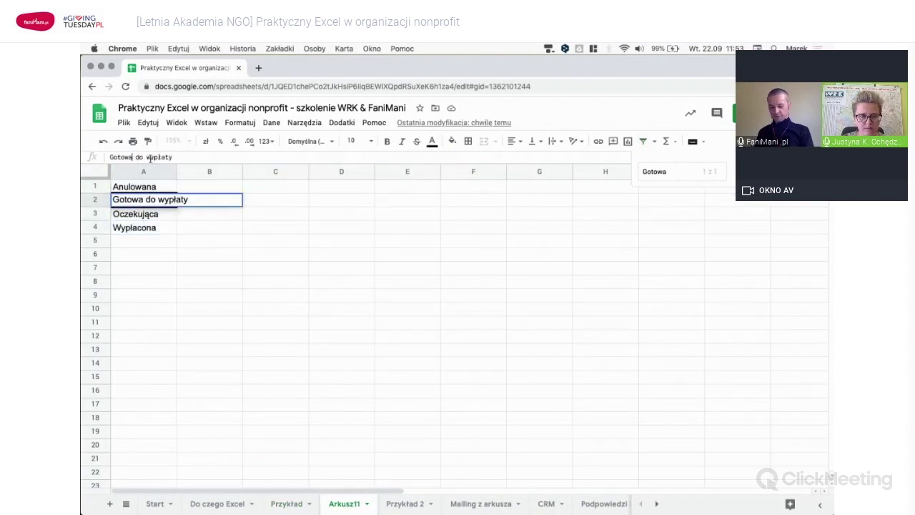
key("BackSpace")
type("e")
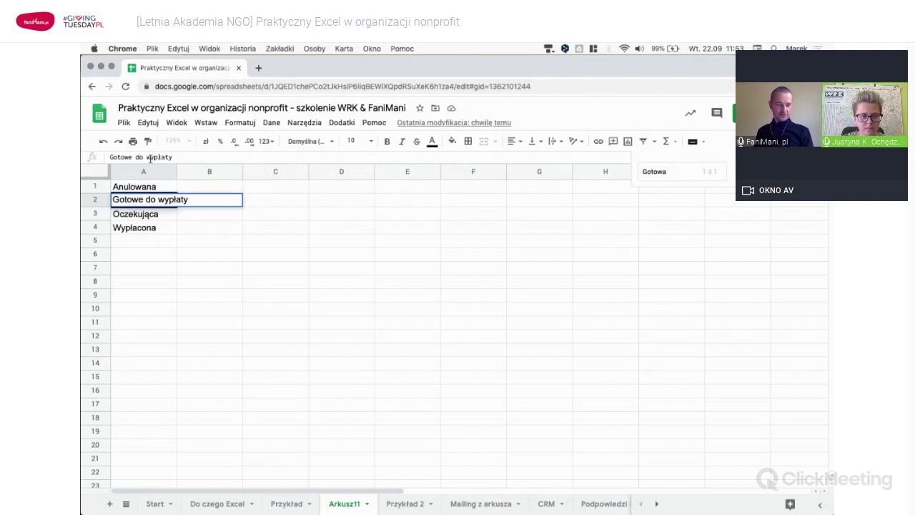
key("Return")
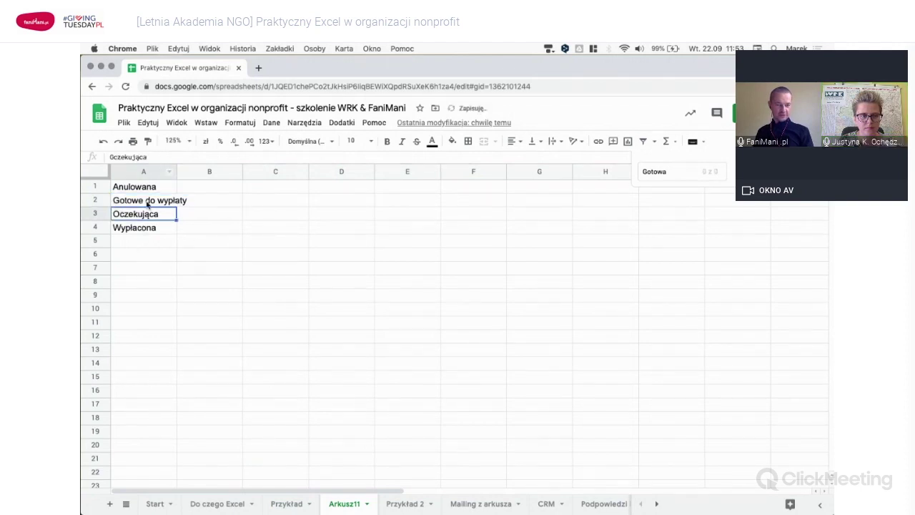
left_click(147, 204)
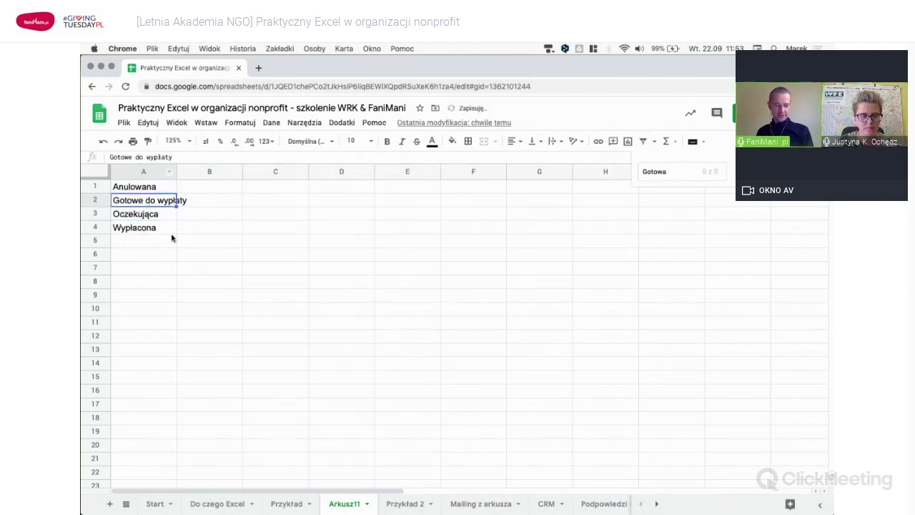
On the Przykład sheet, set row 12986's status to Gotowe do wypłaty.
left_click(287, 505)
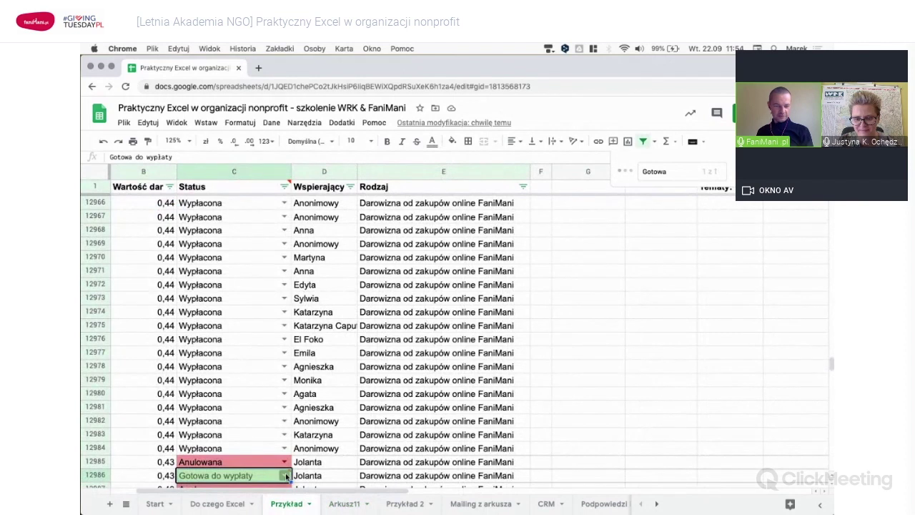
left_click(286, 476)
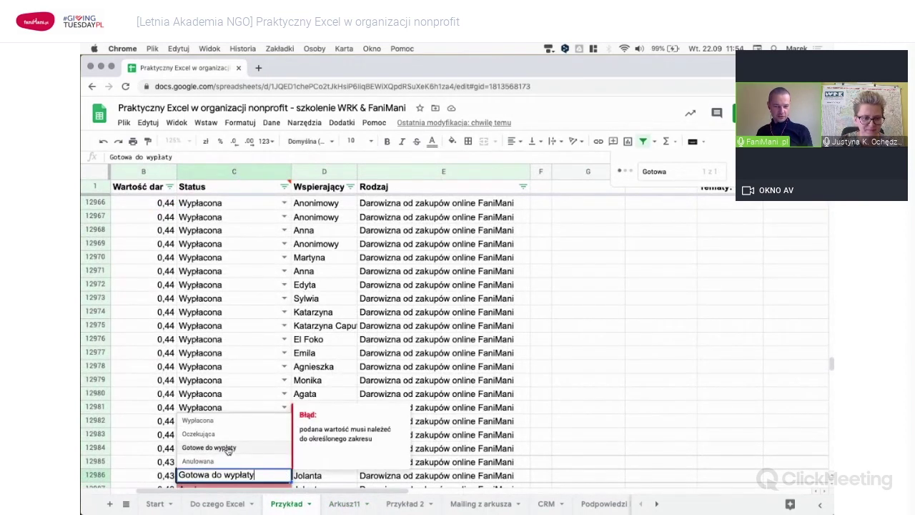
left_click(229, 447)
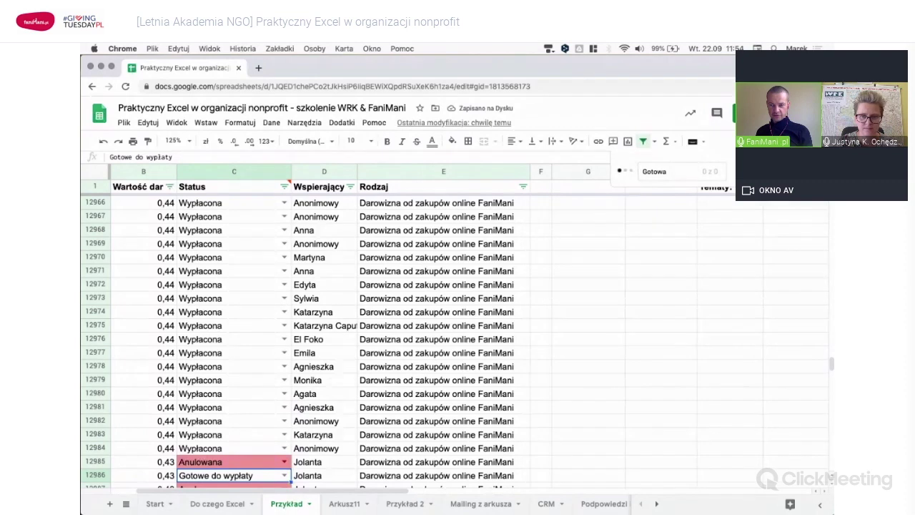
left_click(618, 337)
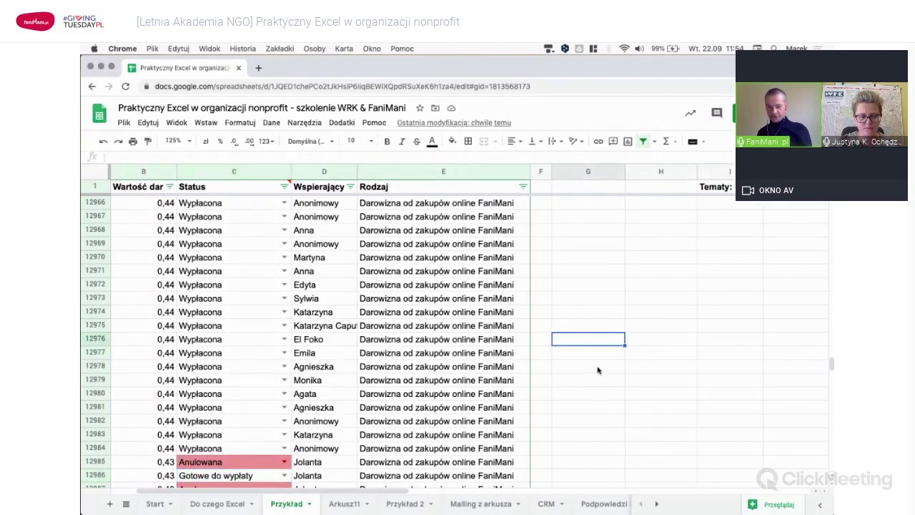
key("ctrl+Up")
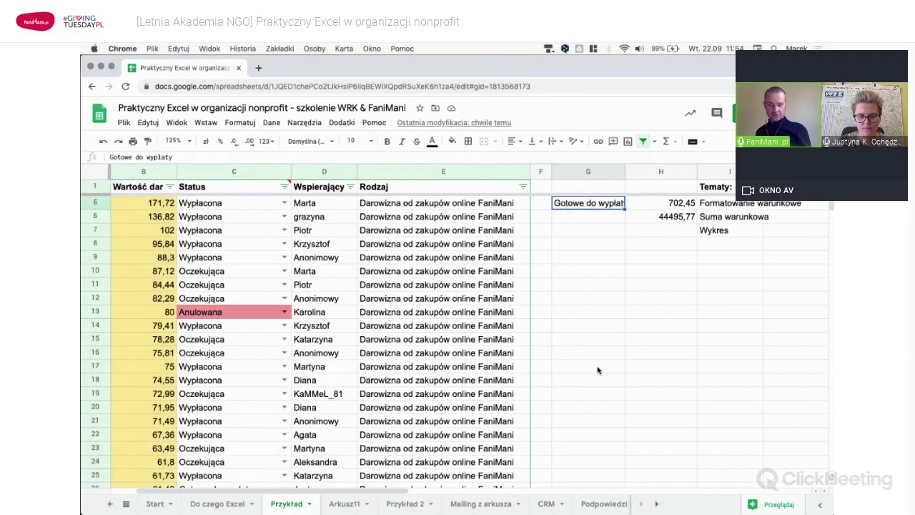
key("ctrl+Up")
key("ctrl+Up")
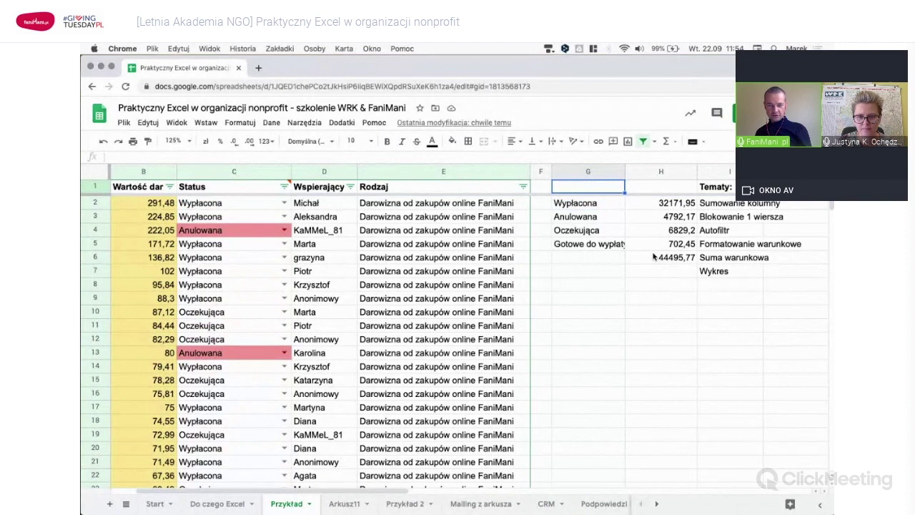
left_click(685, 261)
left_click(608, 246)
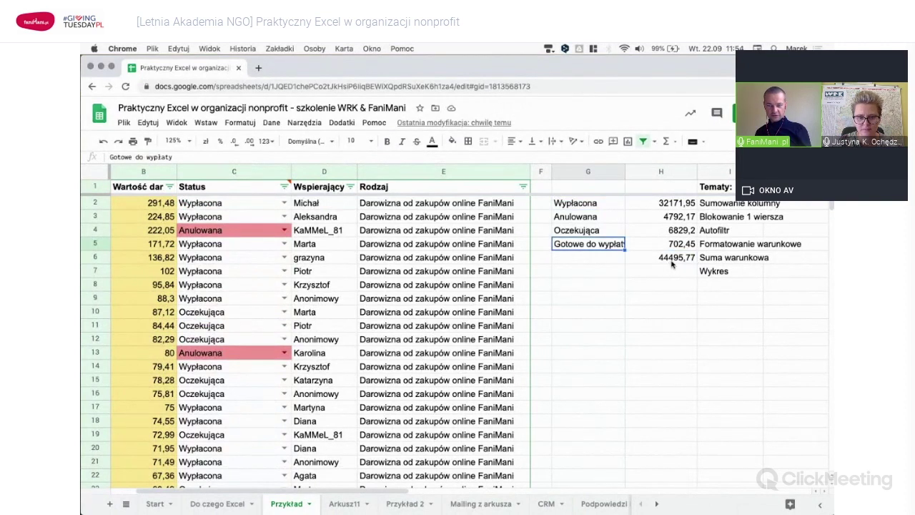
left_click(672, 260)
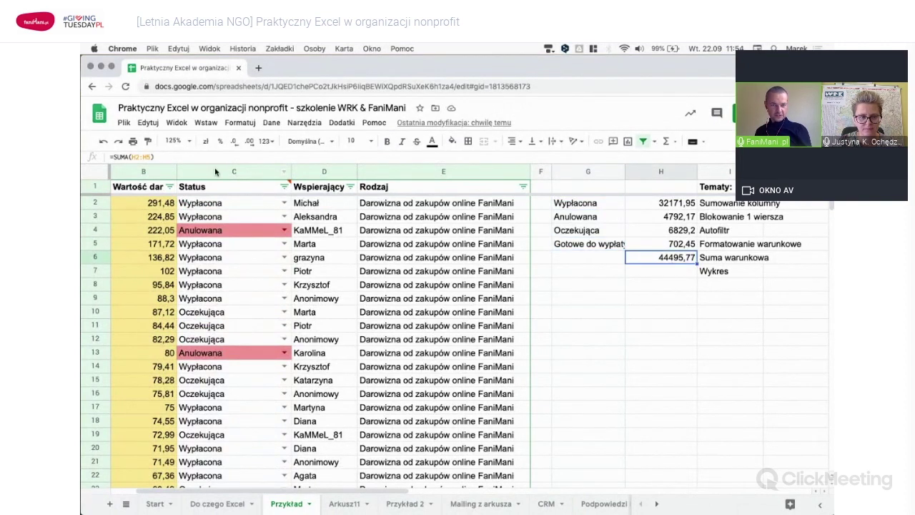
left_click(143, 172)
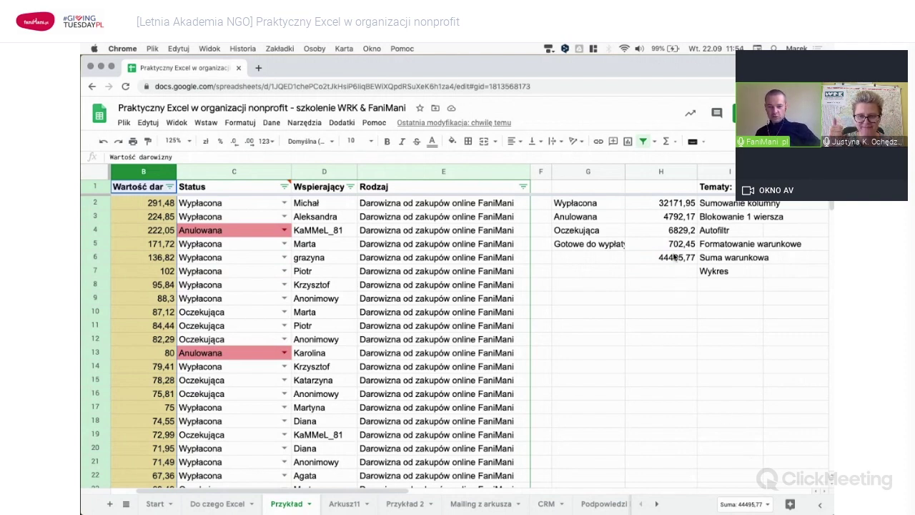
left_click(620, 260)
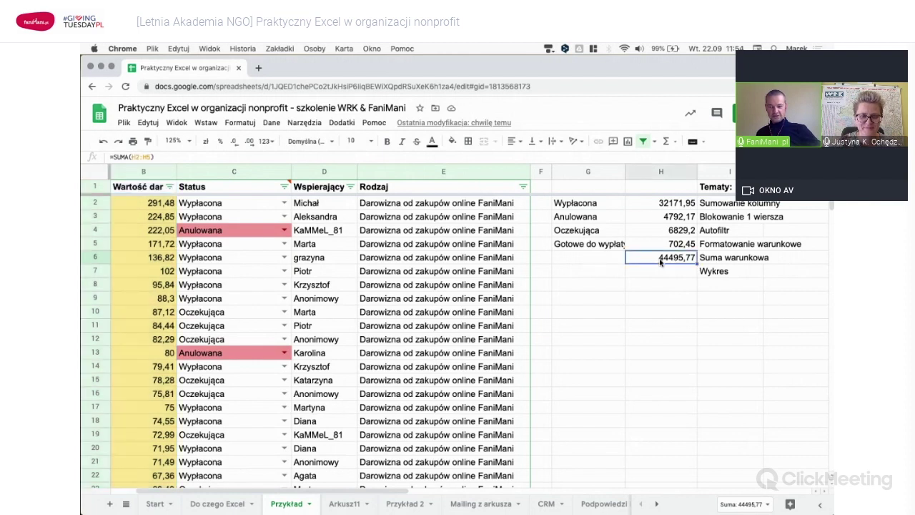
key("Right")
left_click(612, 262)
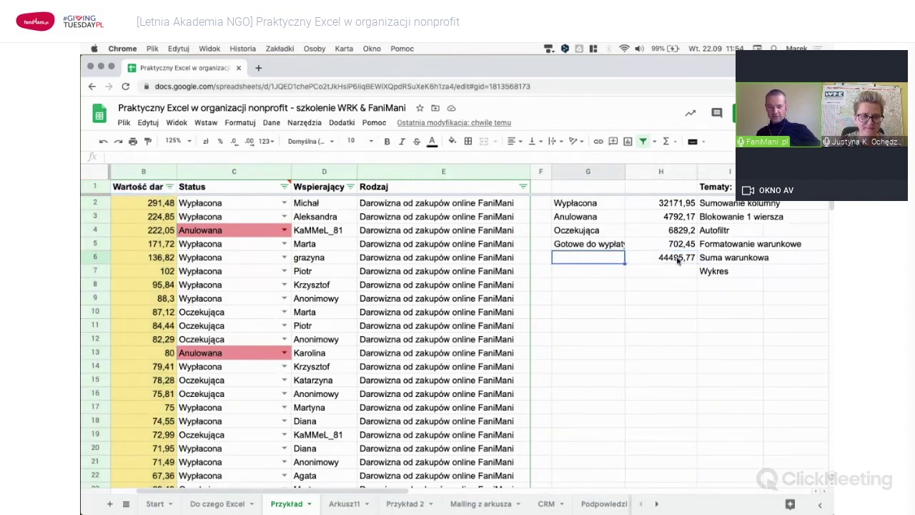
left_click(678, 259)
left_click(679, 247)
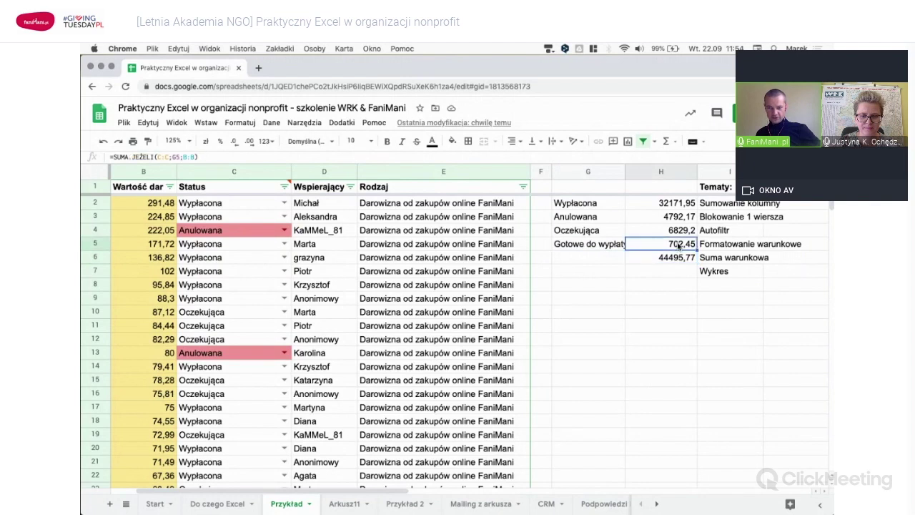
left_click(681, 232)
left_click(678, 206)
left_click(679, 219)
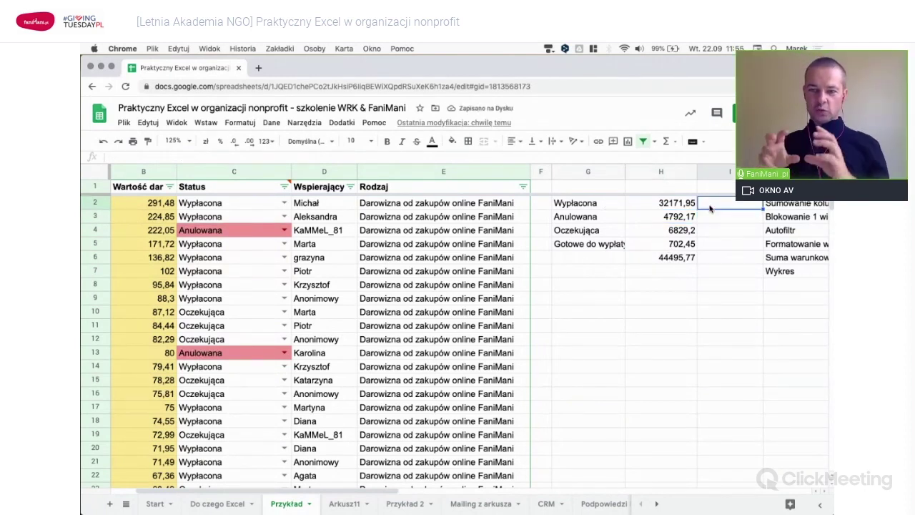
key("Left")
Enter =H2/H6 in I2 for Wypłacona's share of the grand total.
left_click(732, 206)
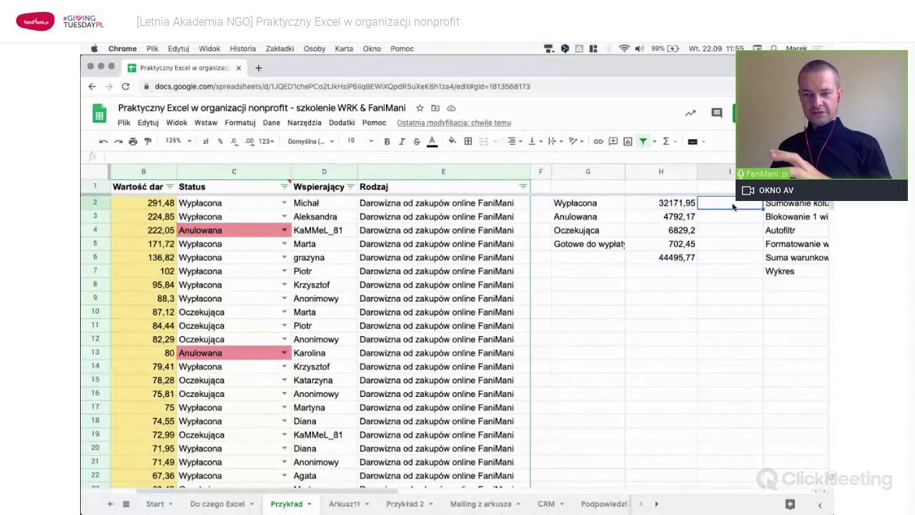
type("=")
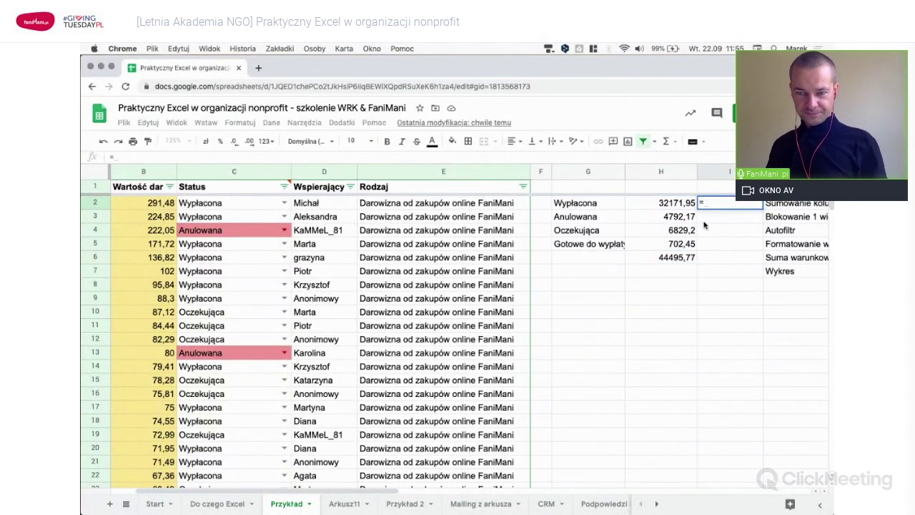
left_click(676, 206)
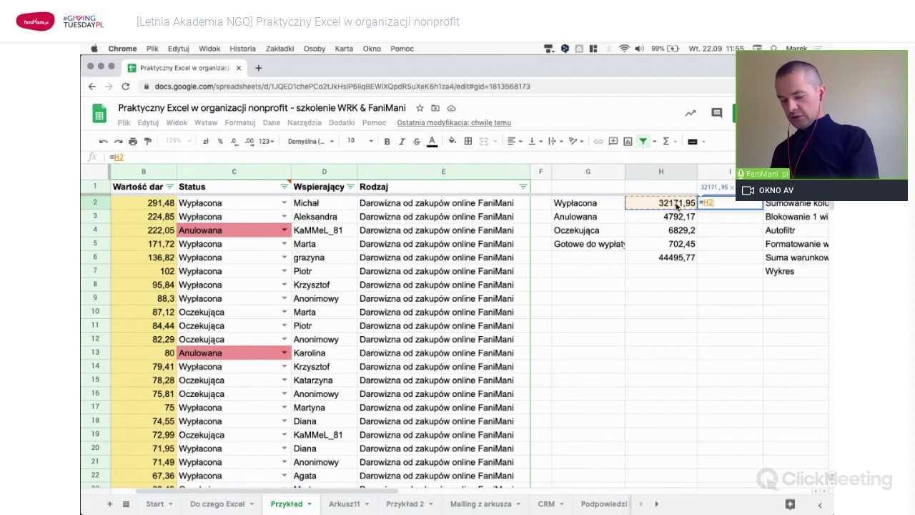
type("/")
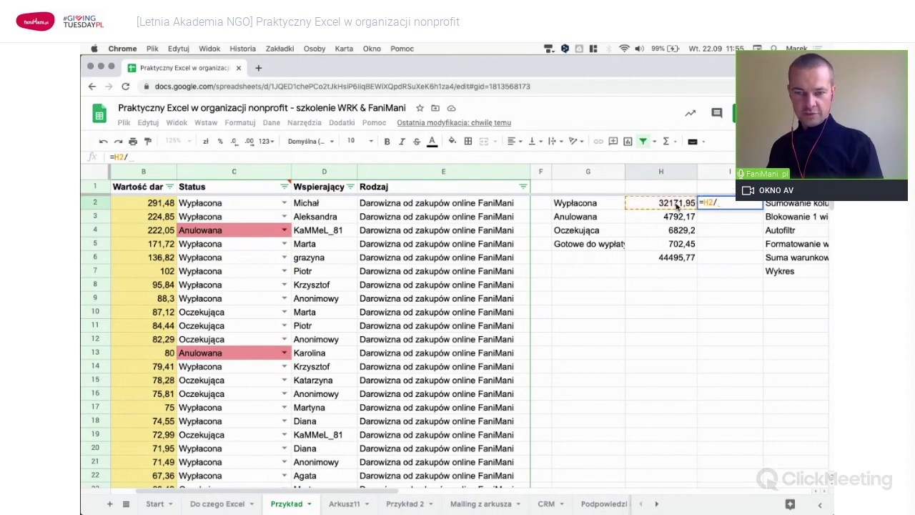
left_click(674, 259)
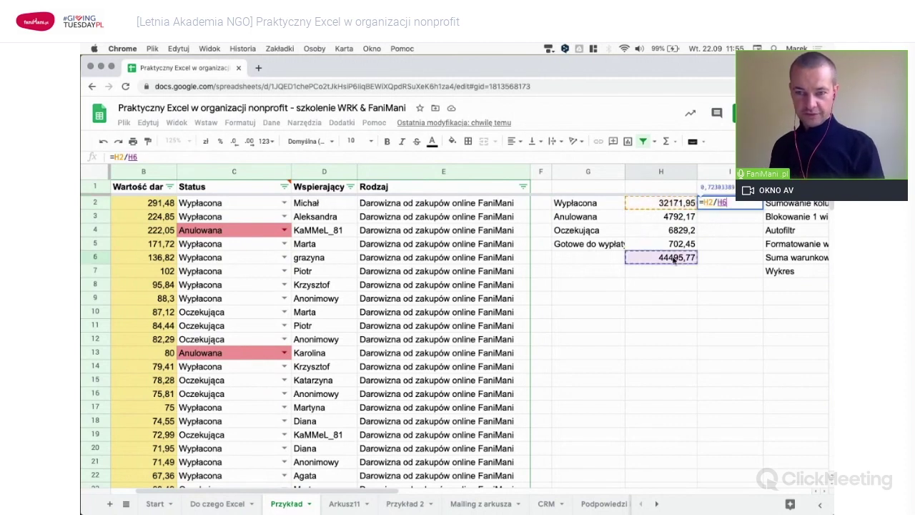
key("Return")
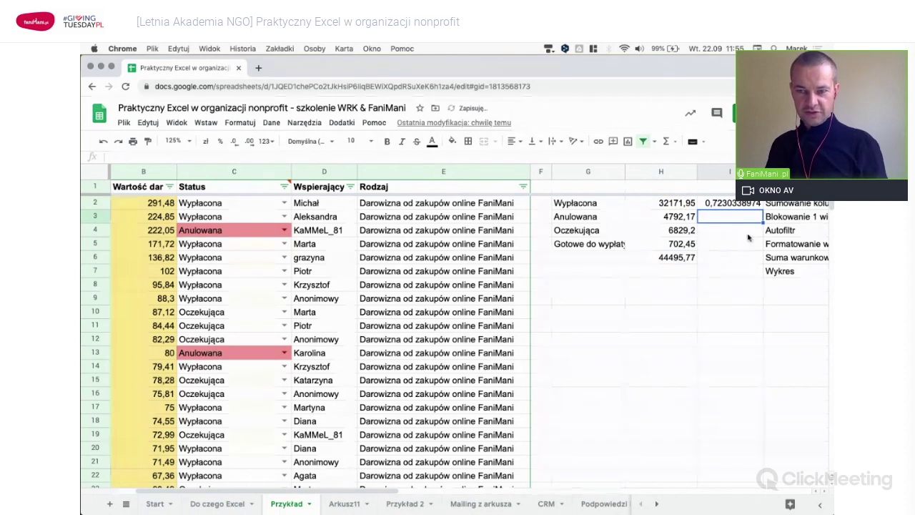
Format column I as percentages so I2 shows 72,30%.
left_click(727, 173)
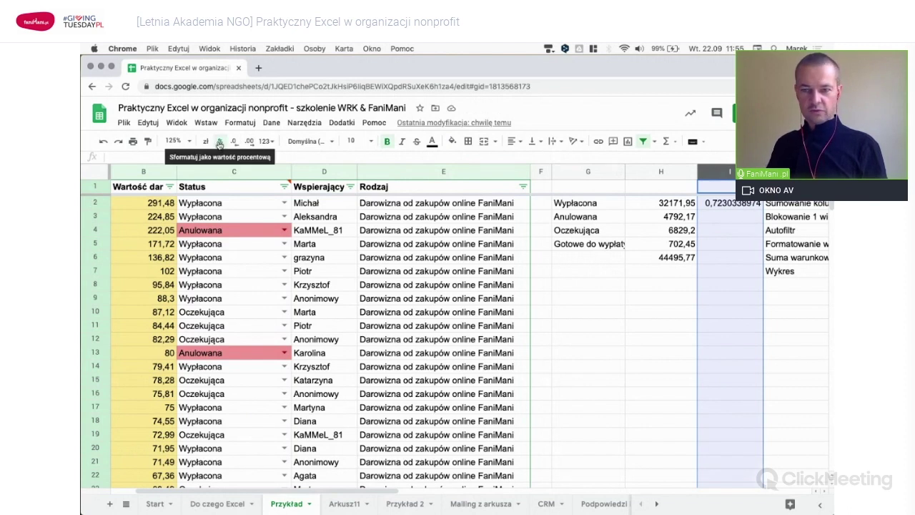
left_click(220, 142)
left_click(727, 217)
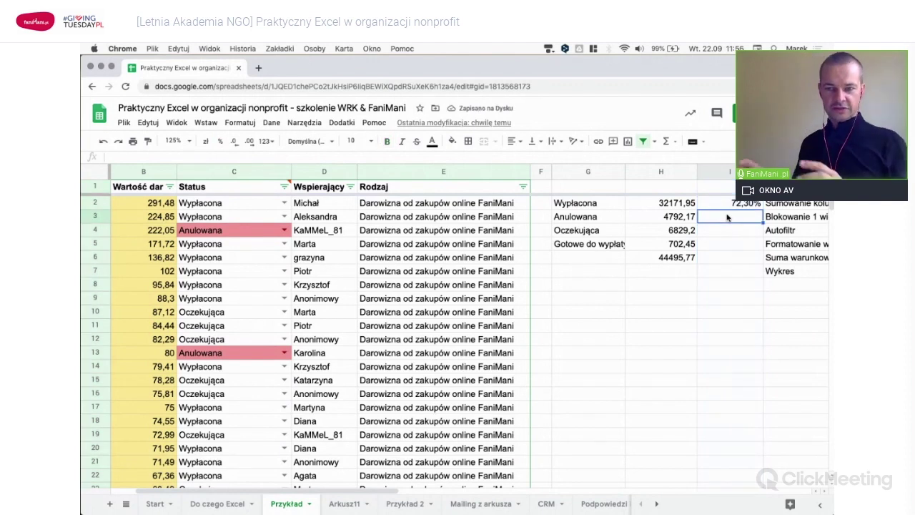
left_click(728, 204)
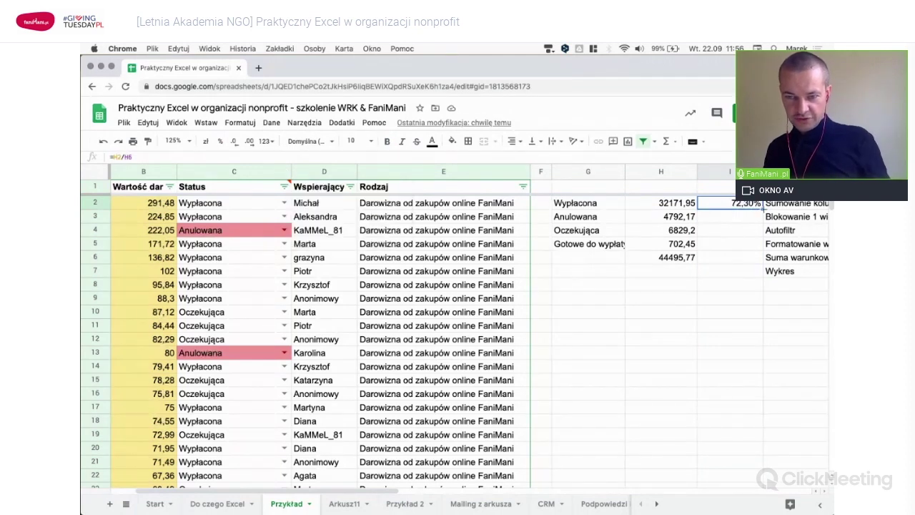
Copy the share formula down to I5 and inspect the resulting #DZIEL/0! errors.
left_click_drag(761, 218, 743, 246)
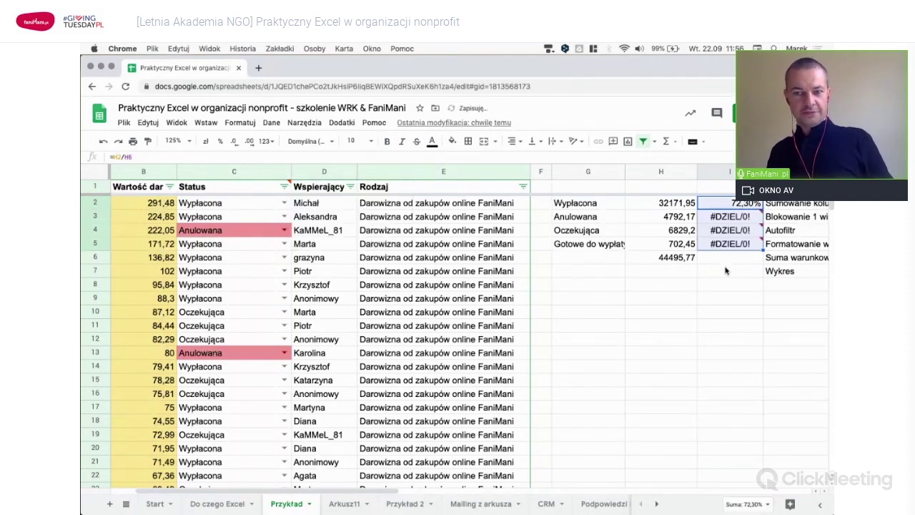
mouse_move(725, 219)
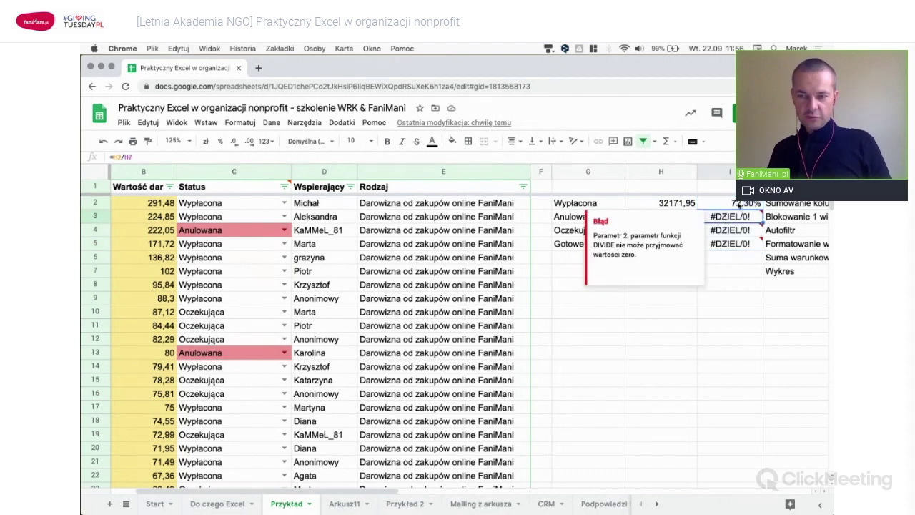
left_click(738, 206)
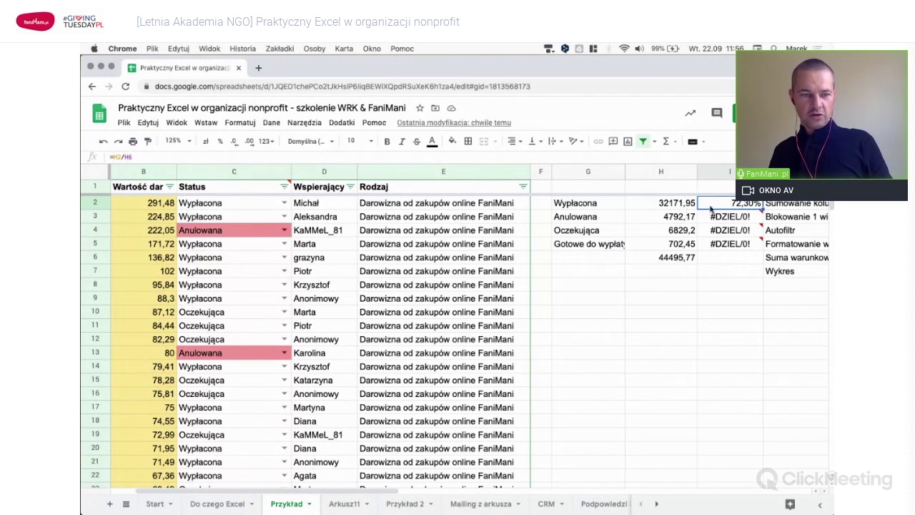
left_click(662, 205)
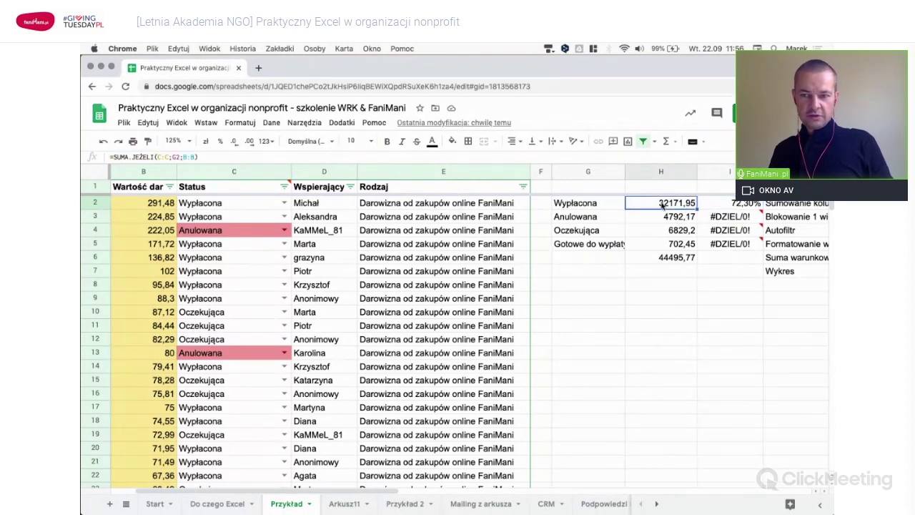
left_click(731, 207)
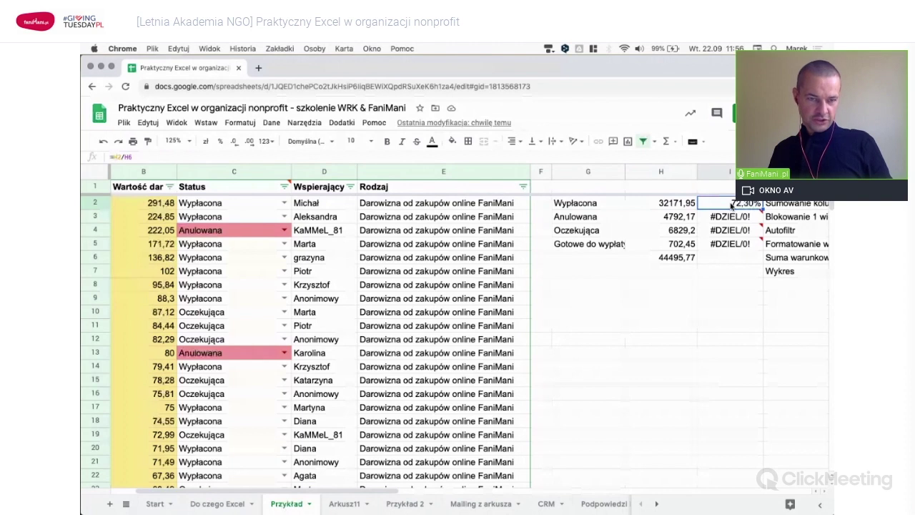
left_click(682, 275)
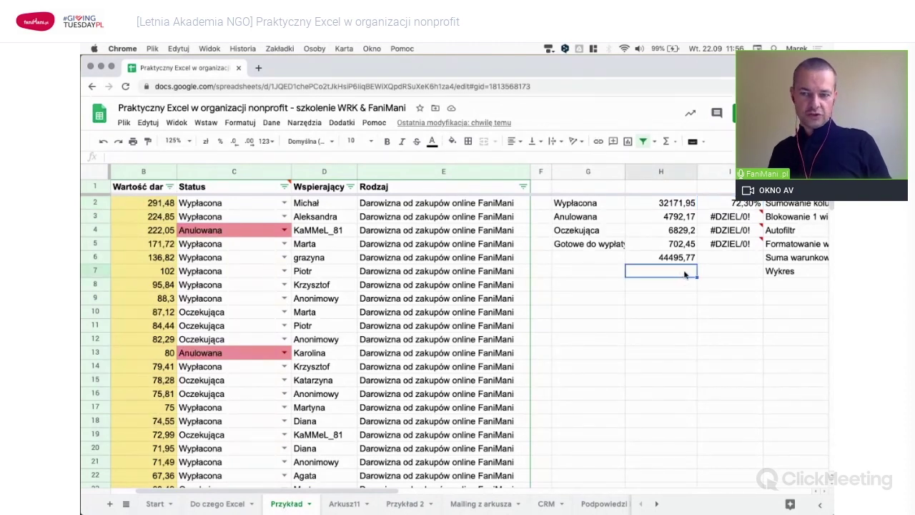
left_click(730, 219)
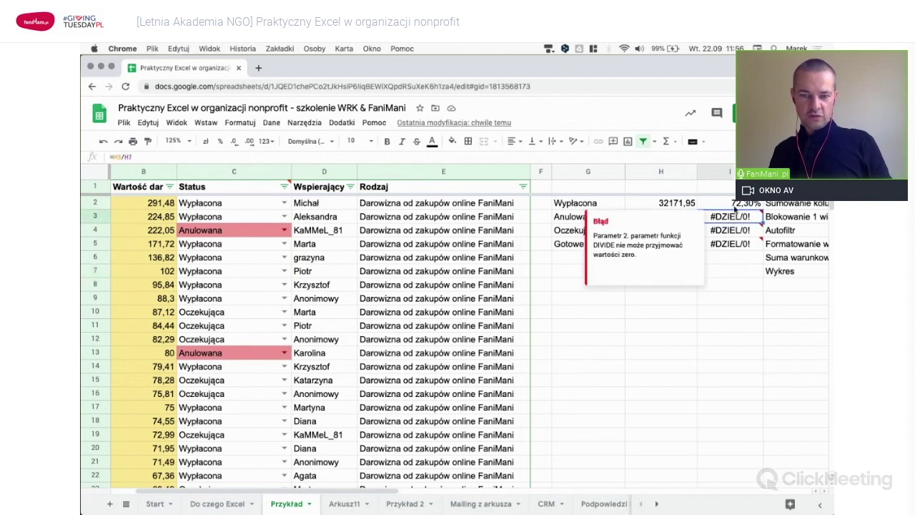
Start anchoring the divisor in I2's formula as $H$6.
left_click(734, 206)
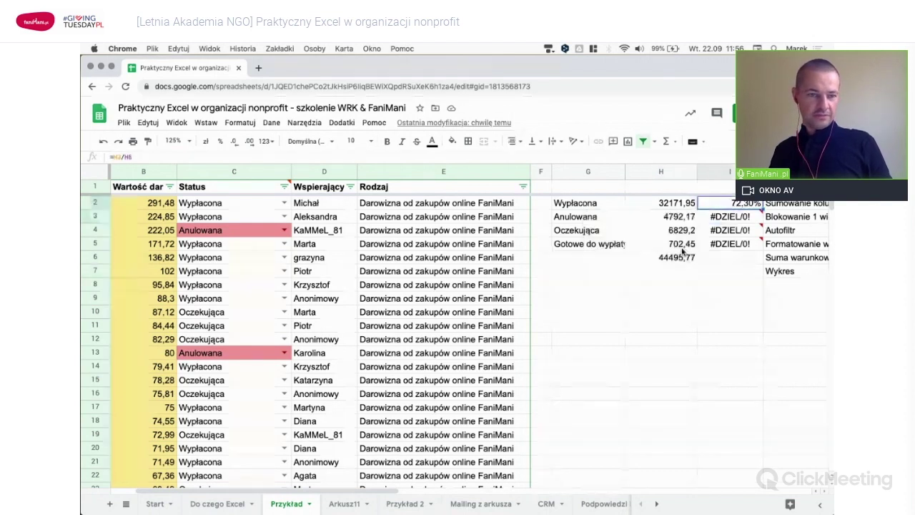
left_click(154, 156)
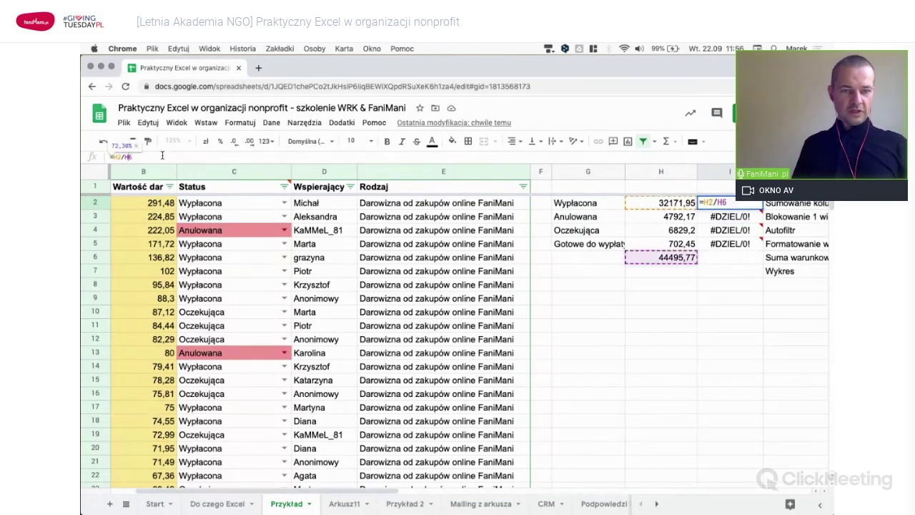
type("$H$")
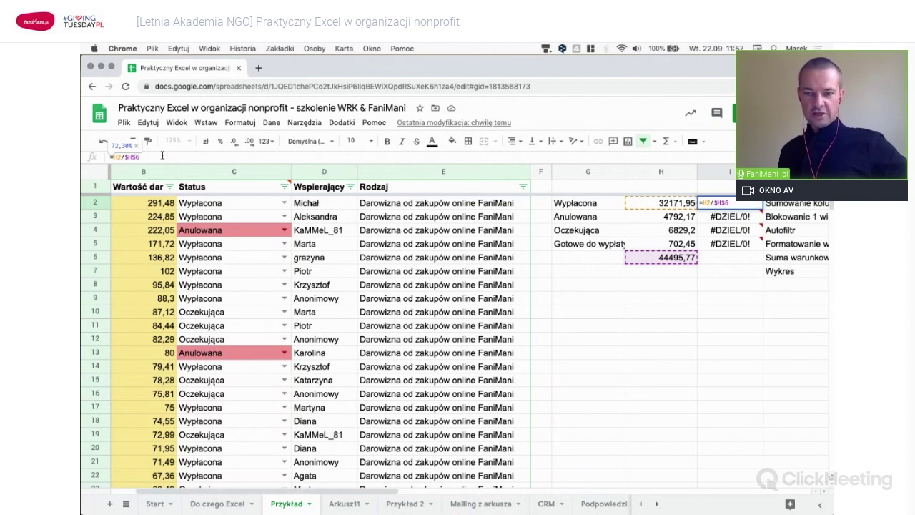
Confirm =H2/$H$6 in I2 and fill it down to I5, giving 10,77%, 15,35%, 1,58%.
key("Return")
left_click(758, 204)
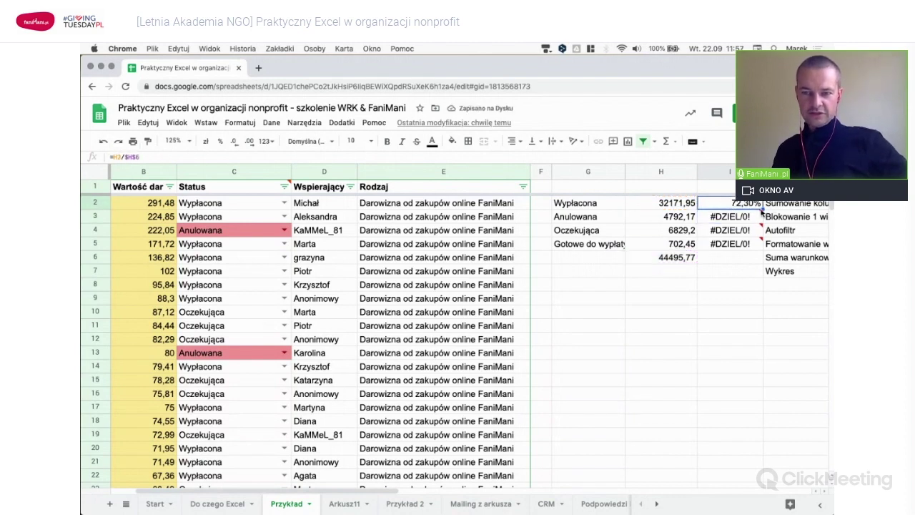
mouse_move(762, 212)
mouse_move(755, 243)
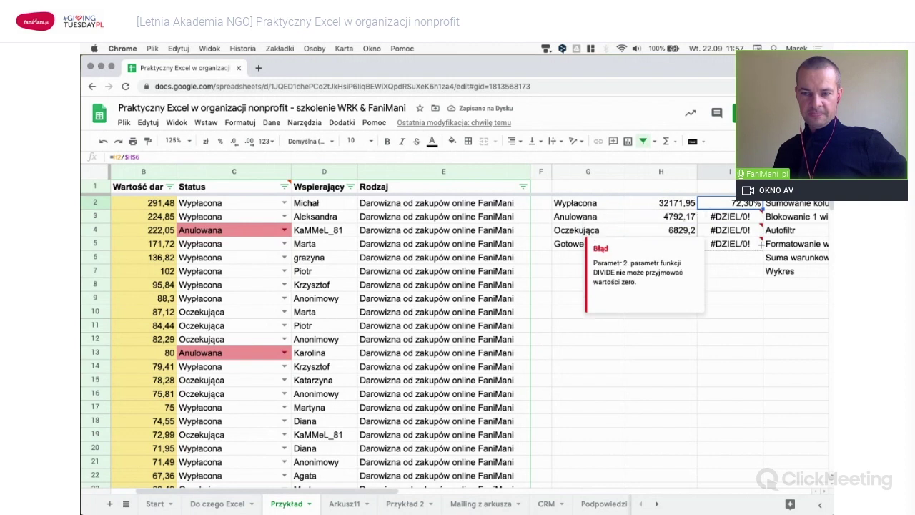
left_click_drag(755, 243, 751, 247)
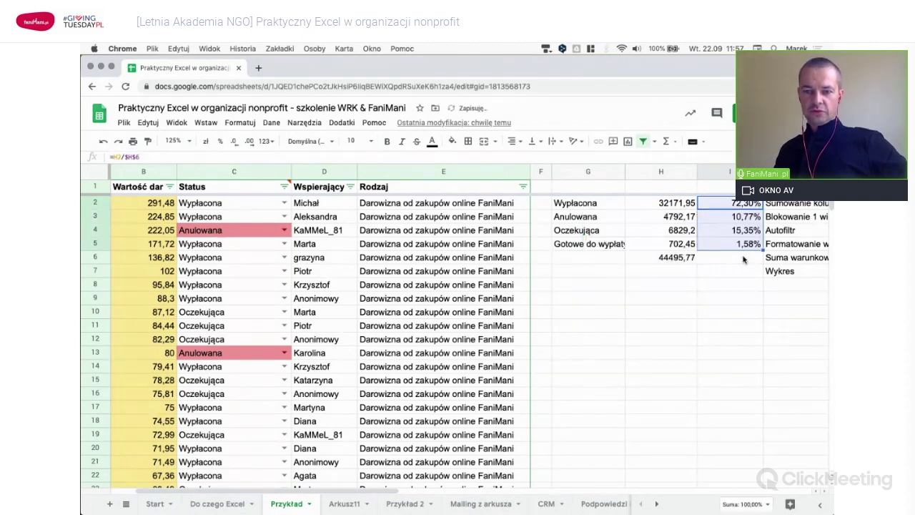
left_click(735, 219)
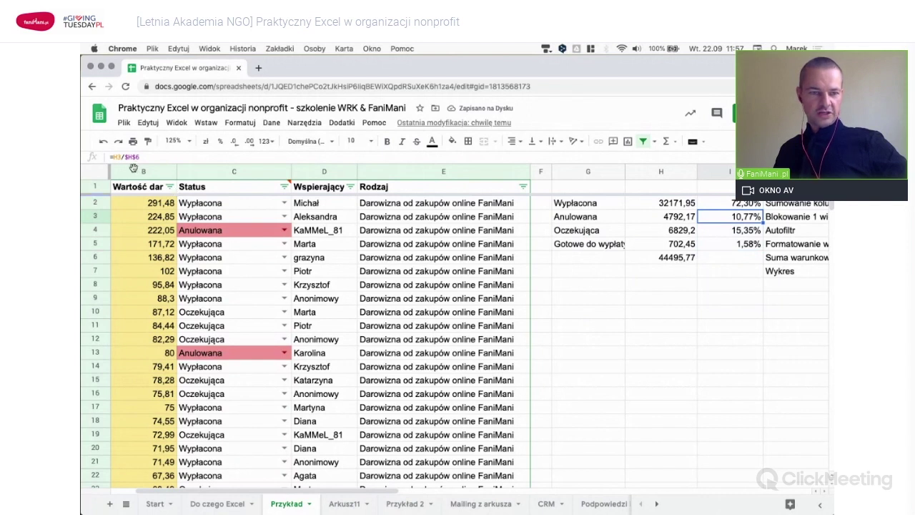
left_click(683, 259)
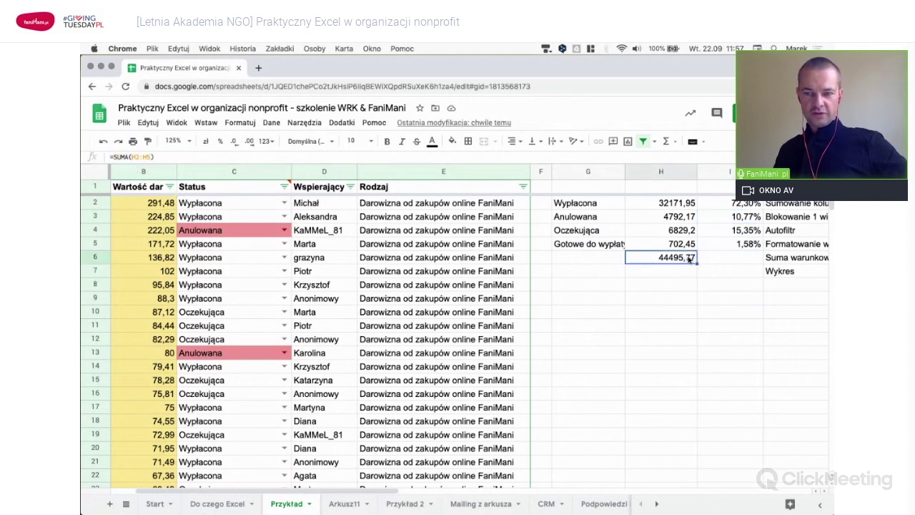
left_click(744, 218)
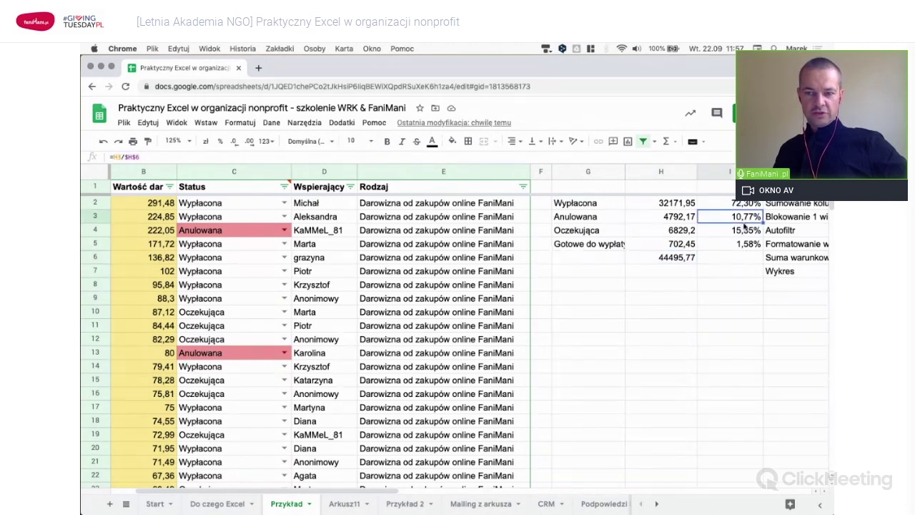
left_click(744, 232)
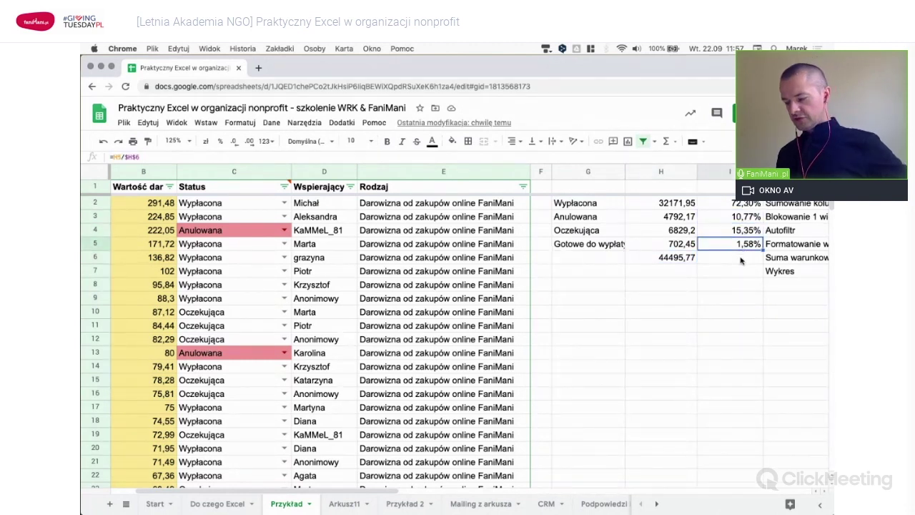
Total the shares in I6 with =SUMA(I2:I5), giving 100,00%.
left_click(741, 260)
type("=sum")
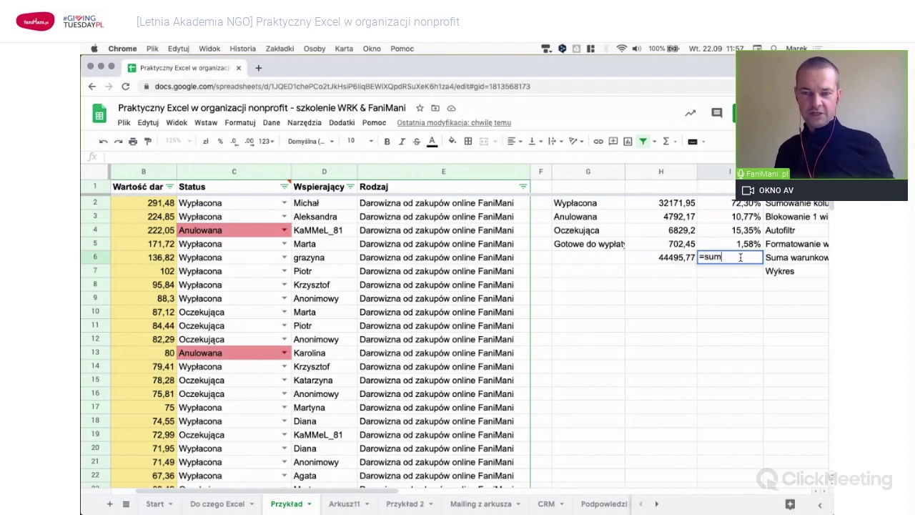
type("a")
key("Tab")
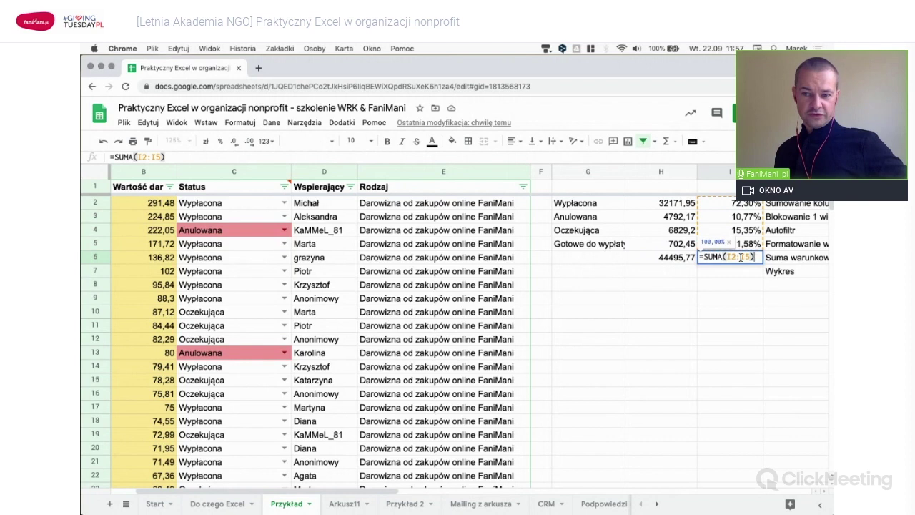
key("Return")
left_click(742, 258)
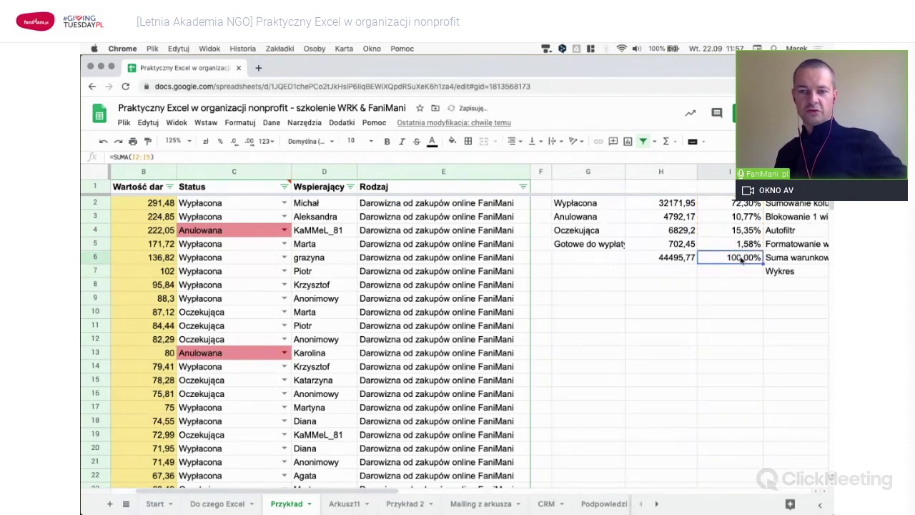
left_click(742, 231)
left_click(740, 246)
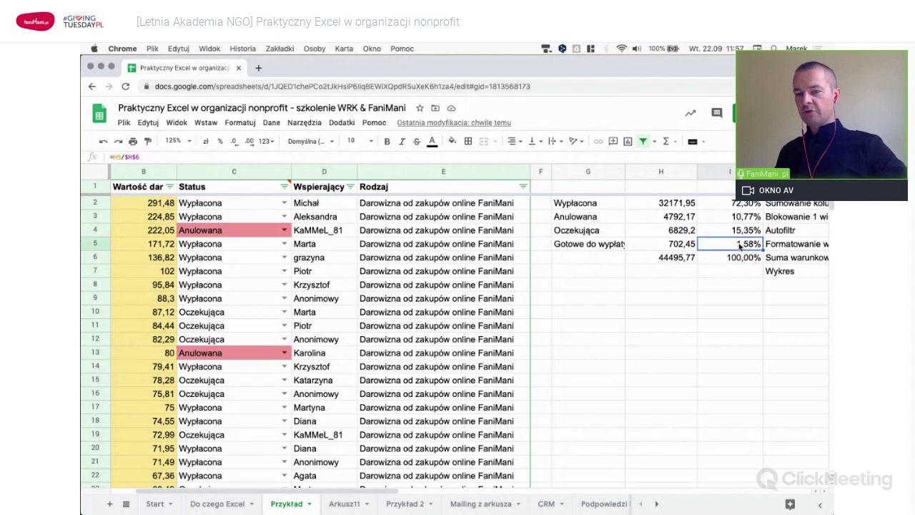
left_click(678, 248)
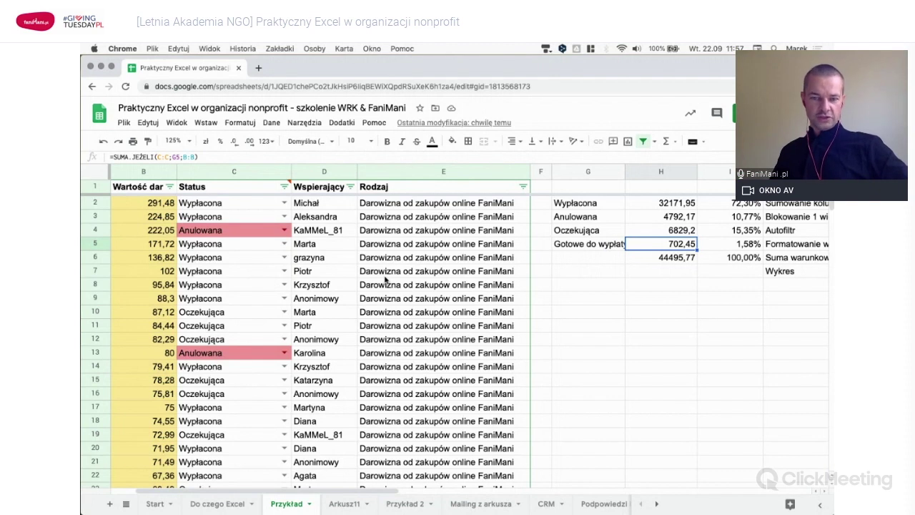
Sum column B in G6, giving 44495,77 to match the H6 grand total.
left_click(601, 257)
type("=")
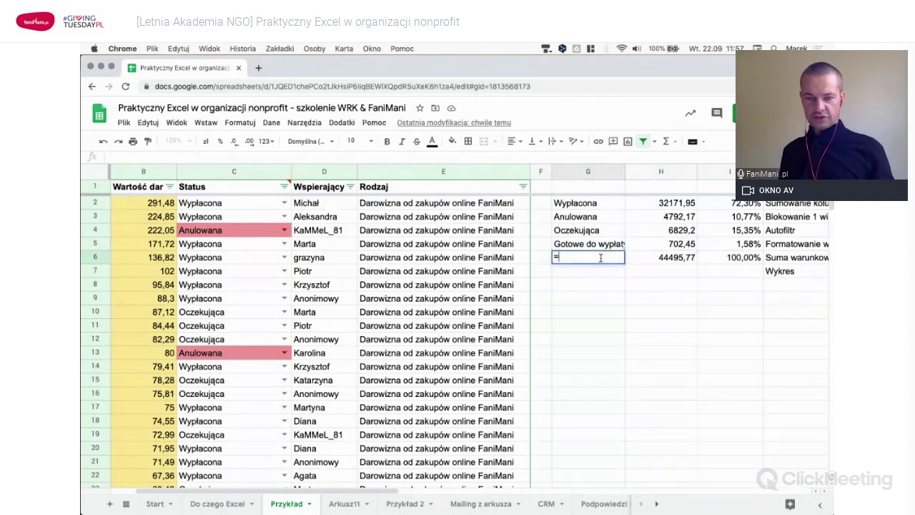
type("suma(")
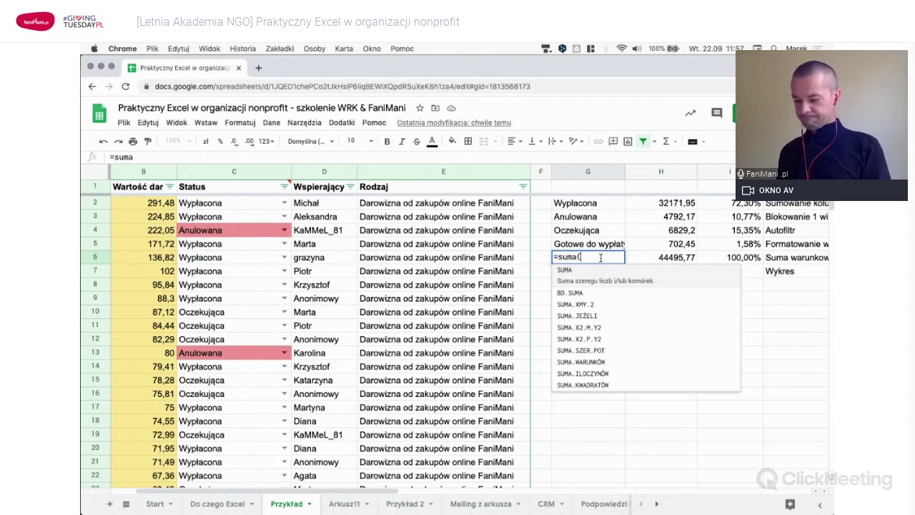
left_click(153, 169)
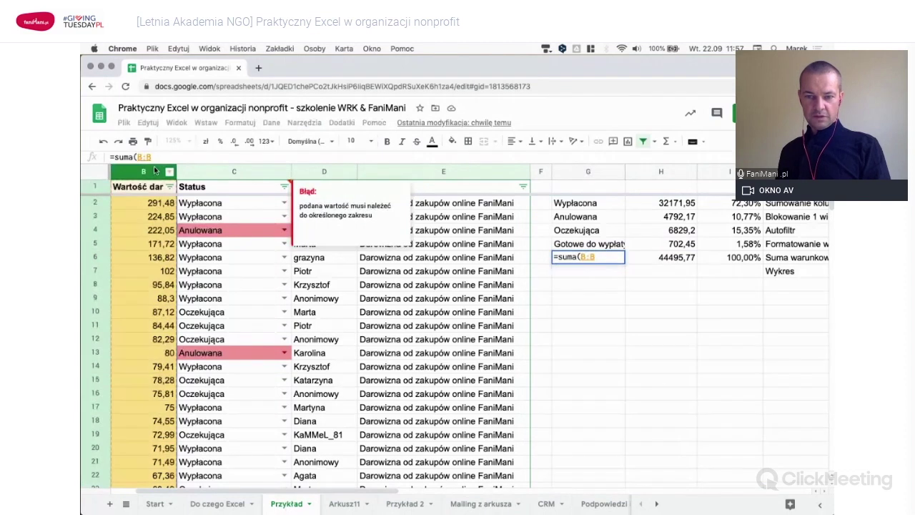
key("Return")
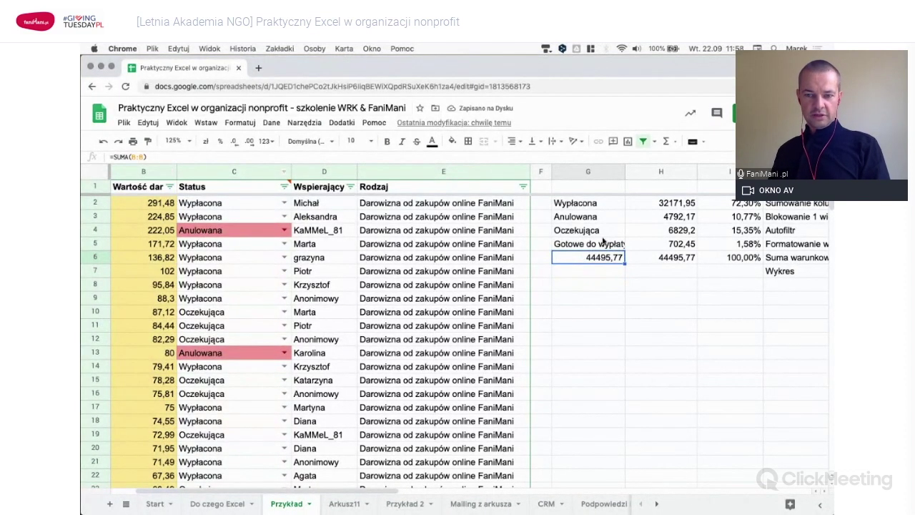
Check the H6 and I6 total formulas, then select G2:H5 as chart data.
left_click(683, 262)
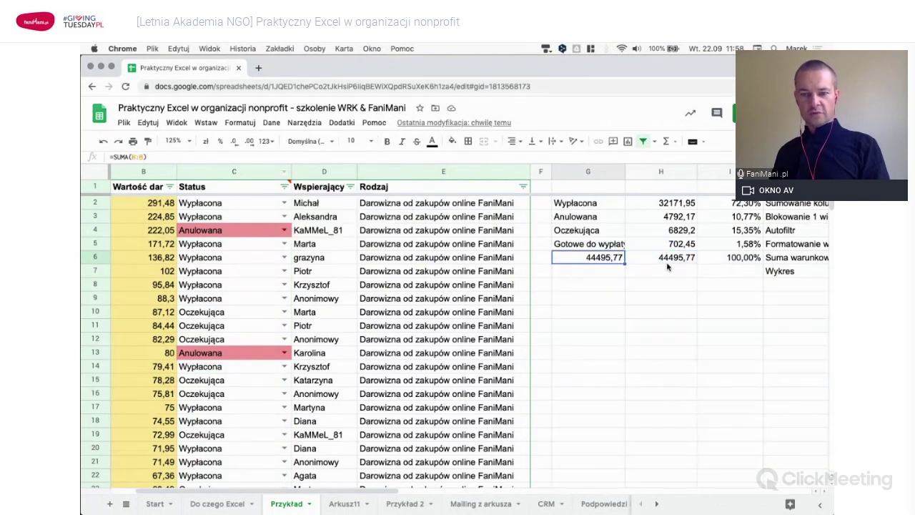
left_click(708, 260)
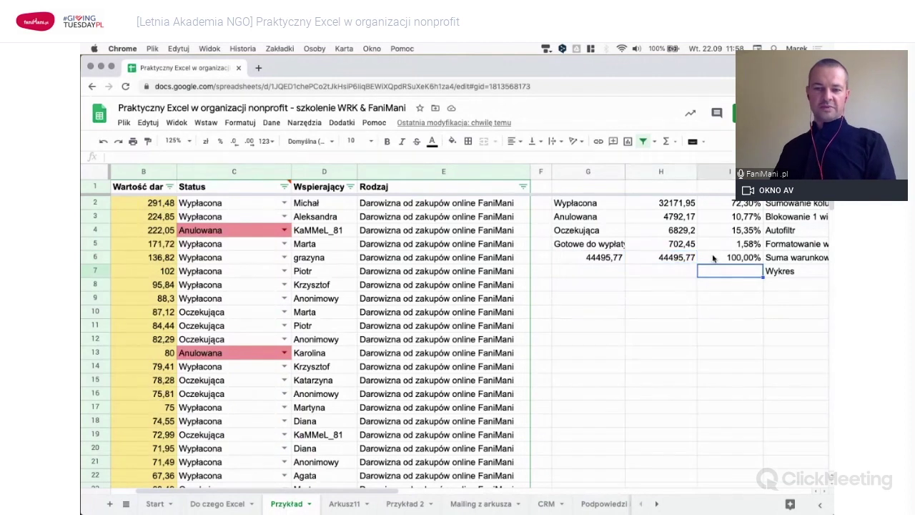
left_click(602, 206)
left_click(675, 248, "shift")
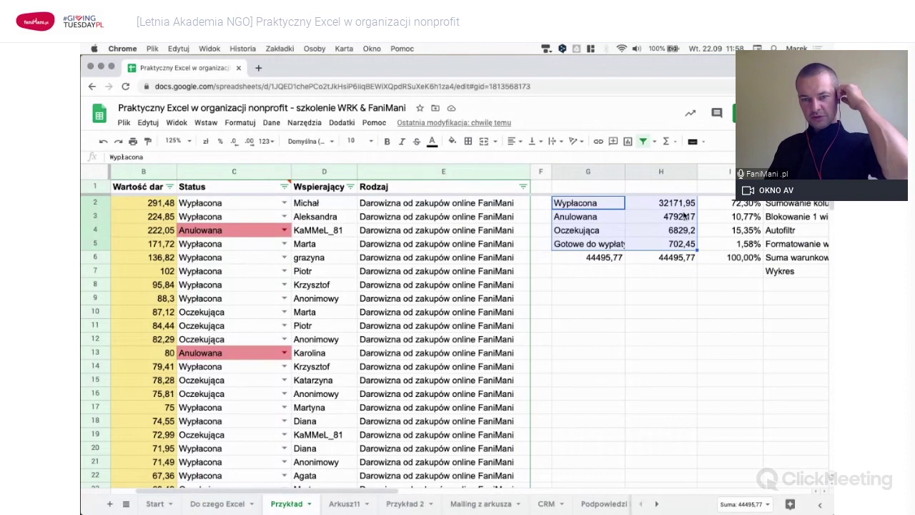
Insert a chart of the status totals and move it left over the donation table.
left_click(206, 122)
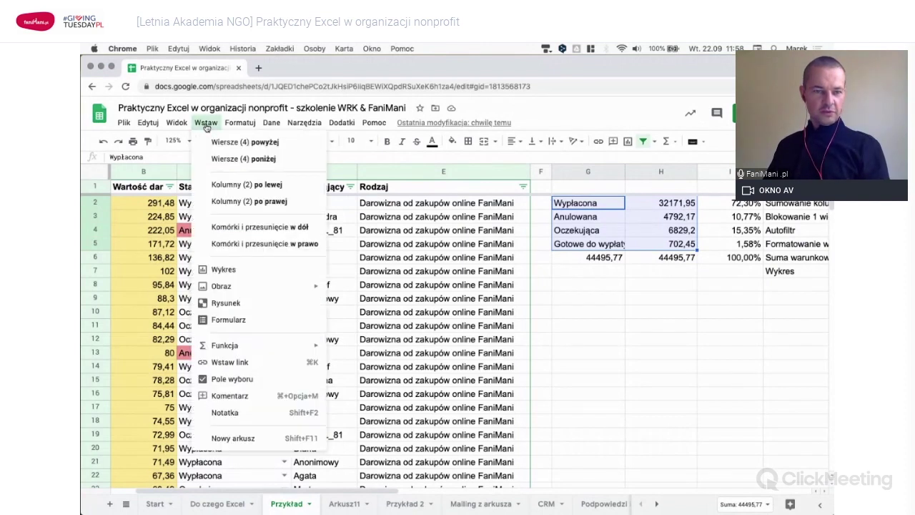
key("Escape")
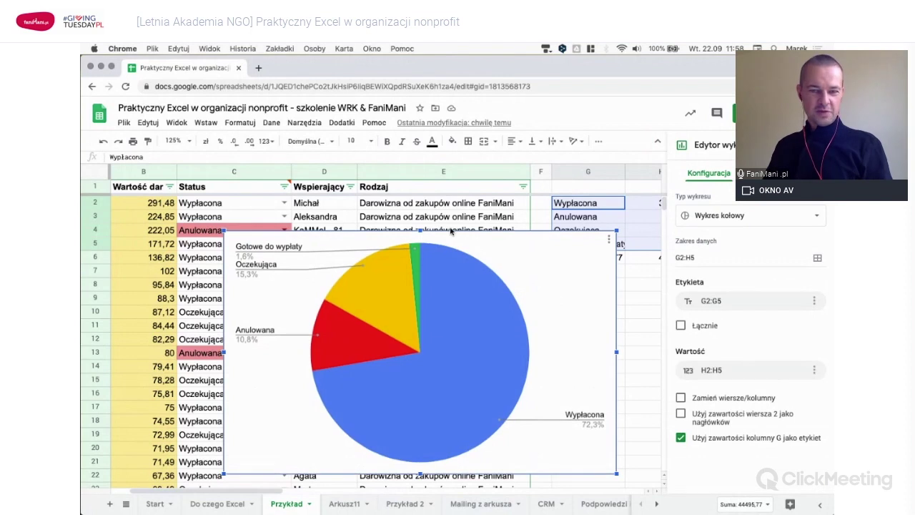
left_click_drag(451, 231, 362, 223)
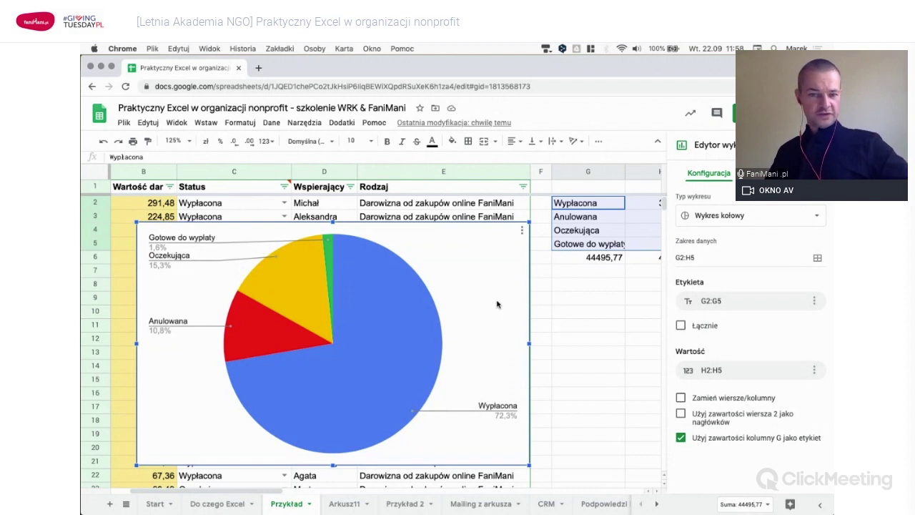
Change the pie chart into a column chart in the chart editor.
left_click(742, 219)
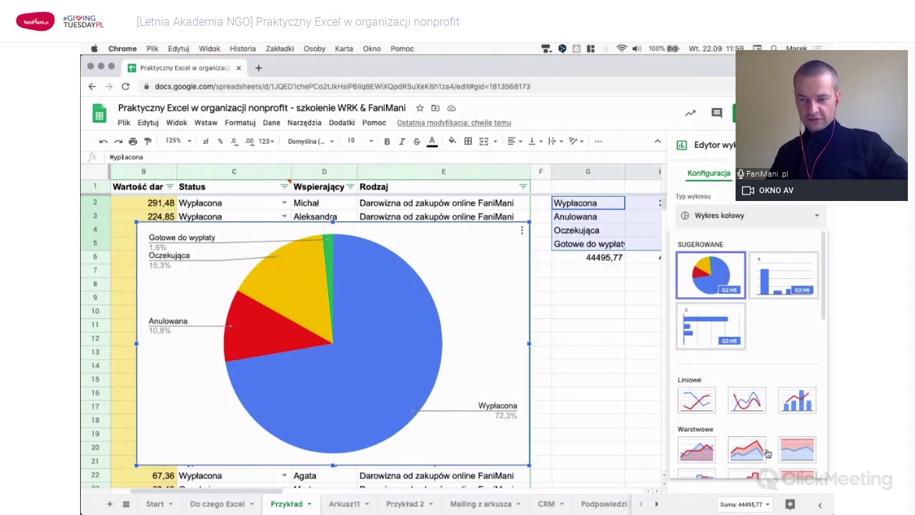
scroll(816, 348, "down", 1)
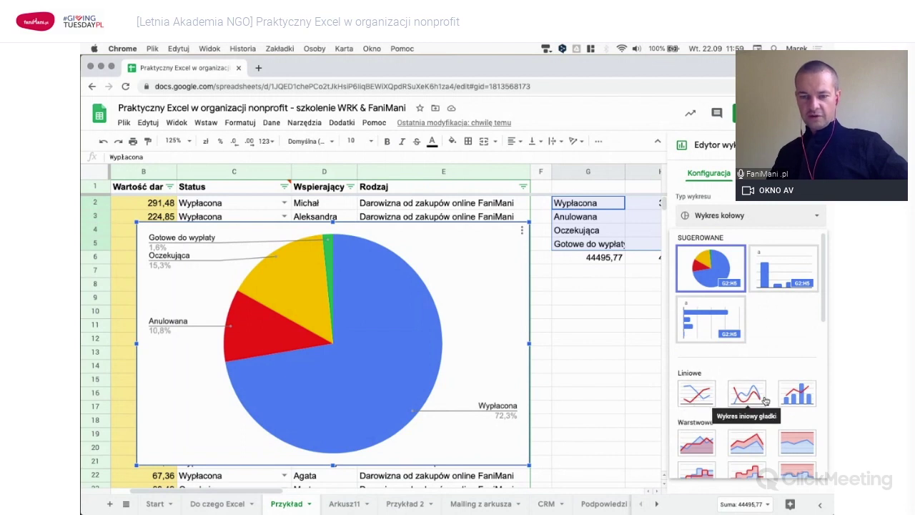
left_click_drag(824, 317, 828, 386)
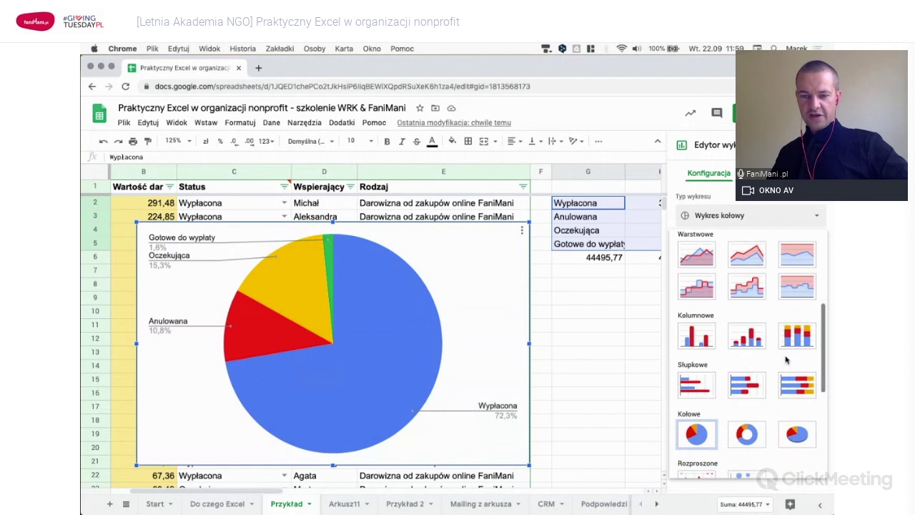
left_click(697, 339)
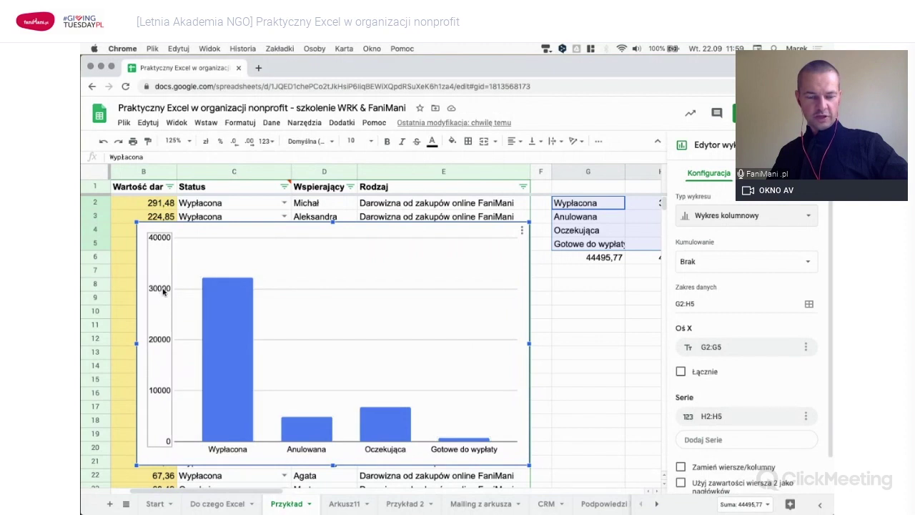
scroll(713, 330, "down", 1)
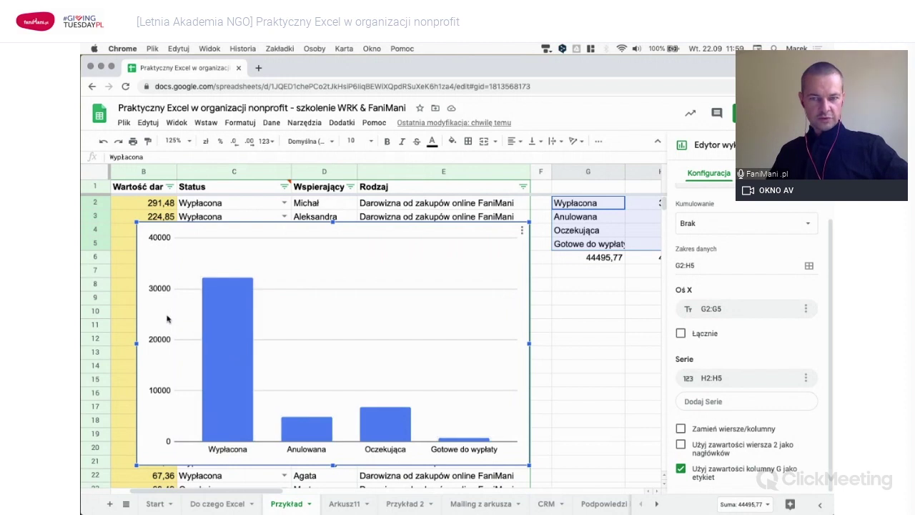
left_click(145, 171)
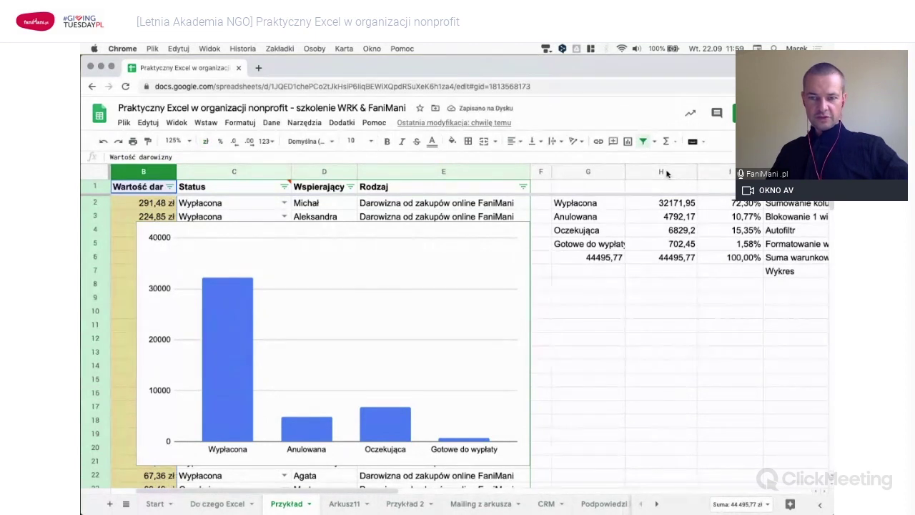
Format the status totals in H2:H6 as złoty currency.
left_click(665, 244)
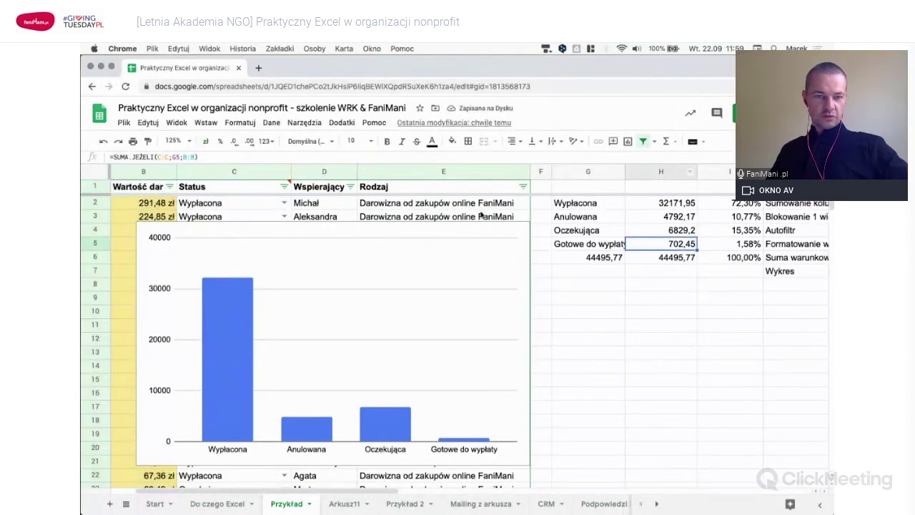
left_click(660, 171)
left_click(673, 259)
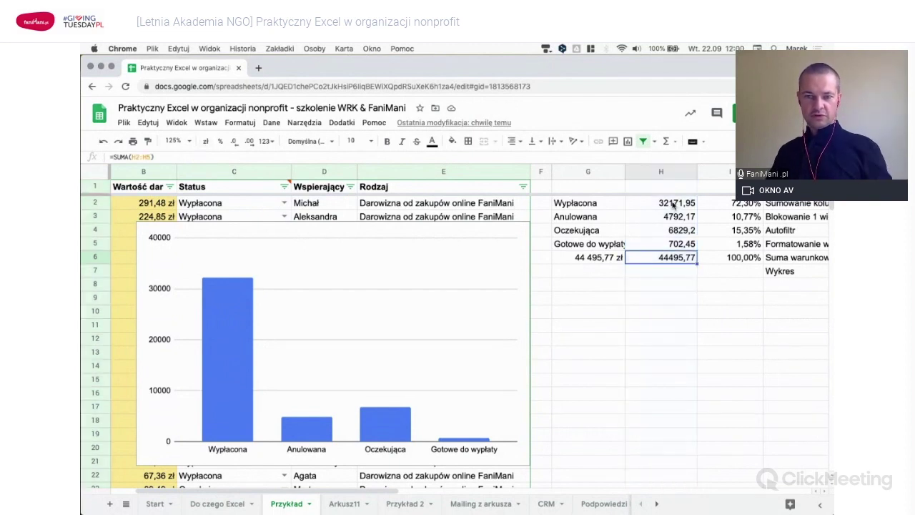
left_click_drag(672, 205, 668, 258)
left_click(205, 141)
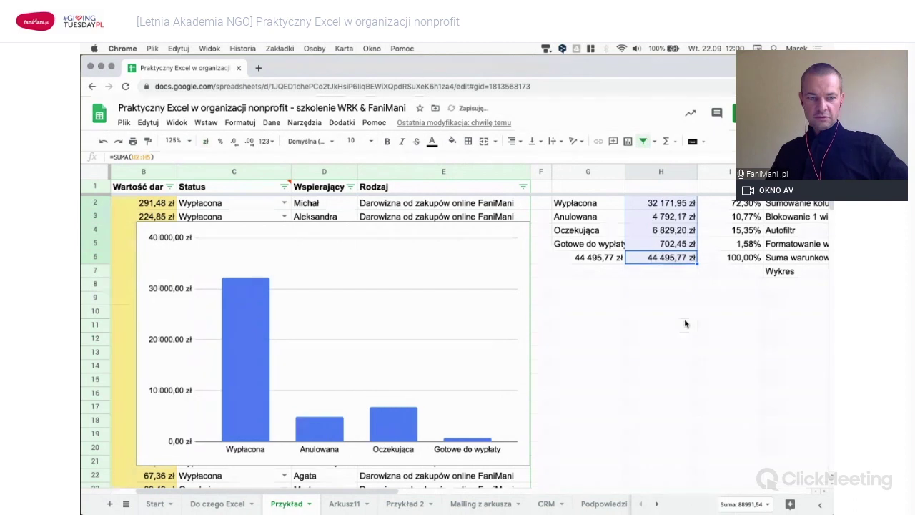
left_click(685, 324)
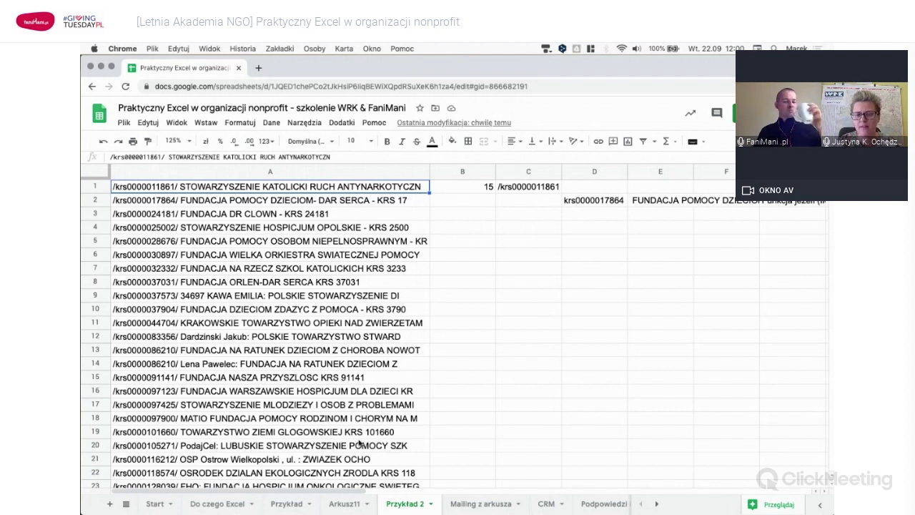
left_click(287, 505)
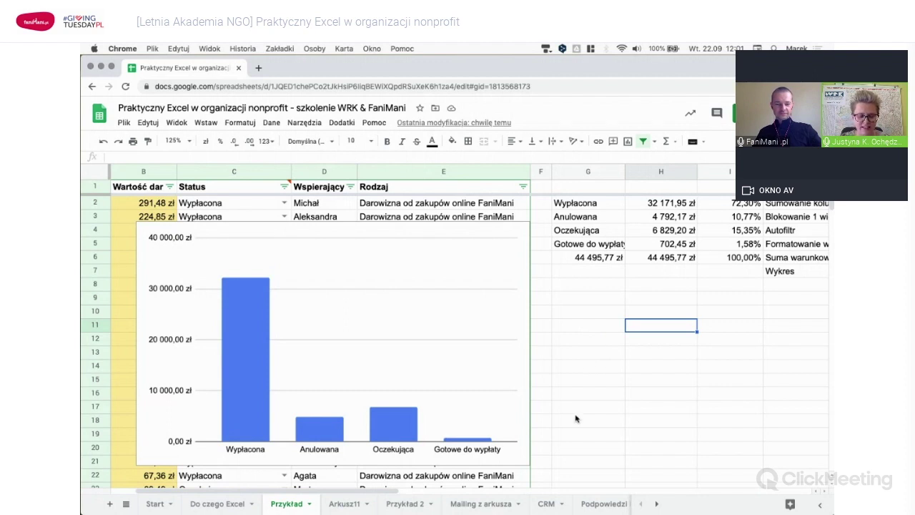
left_click(412, 504)
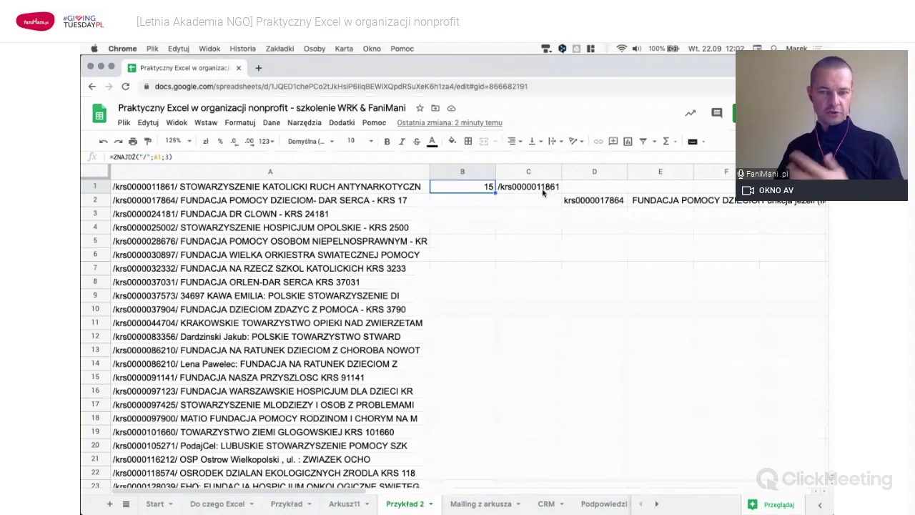
Review the KRS entries in column A and the existing ZNAJDŹ and SPLIT formulas.
left_click(296, 188)
left_click(293, 215)
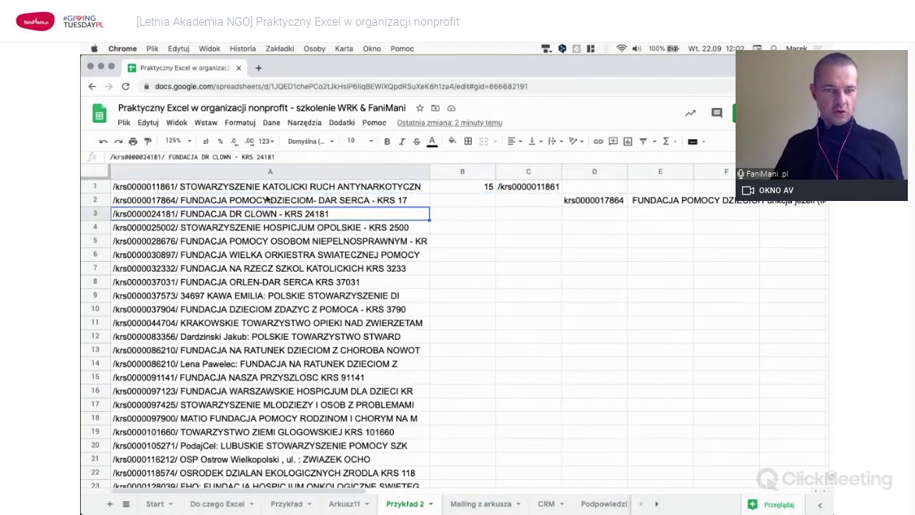
left_click(278, 172)
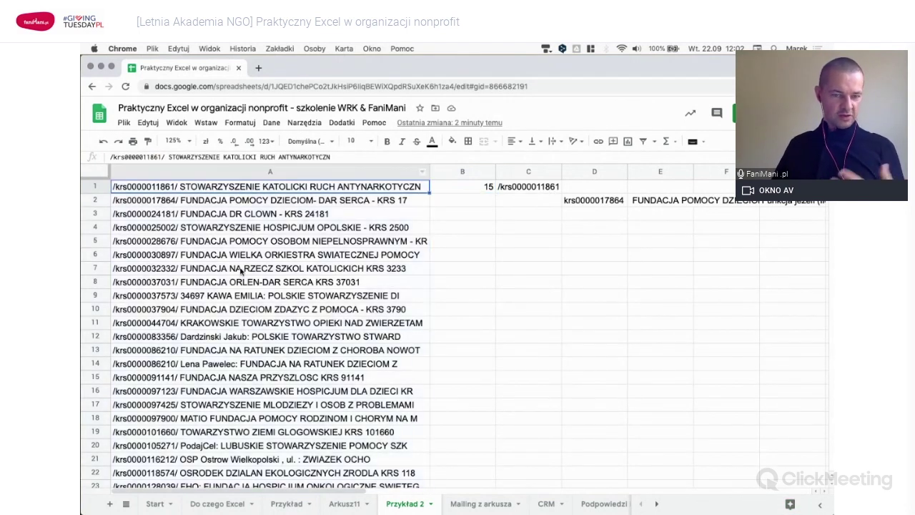
left_click(242, 271)
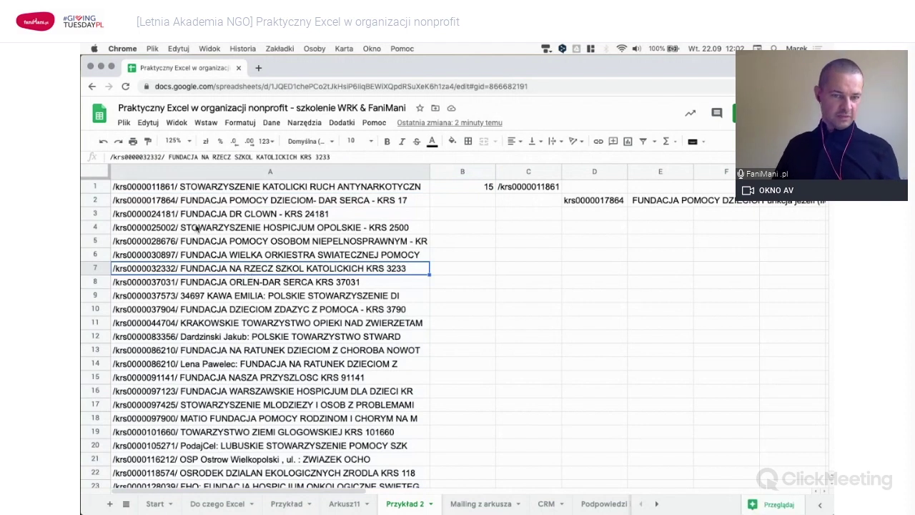
key("ctrl+Home")
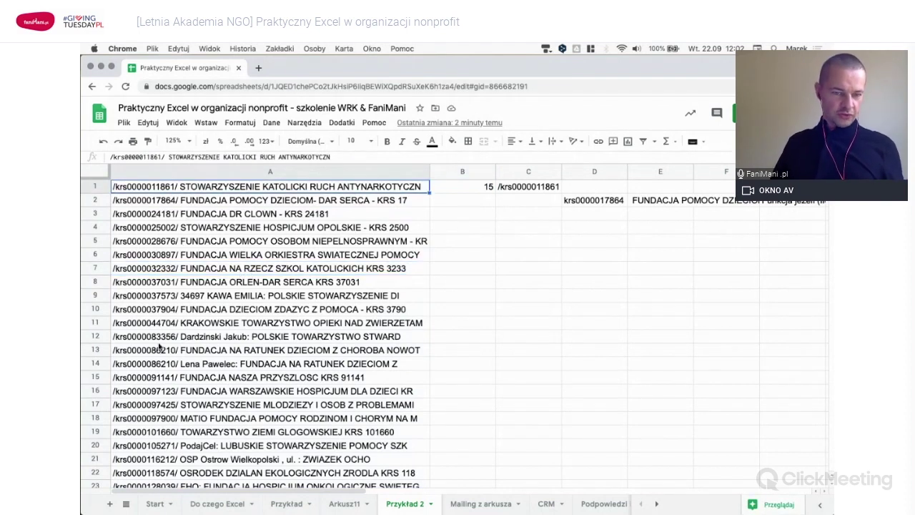
left_click(114, 309)
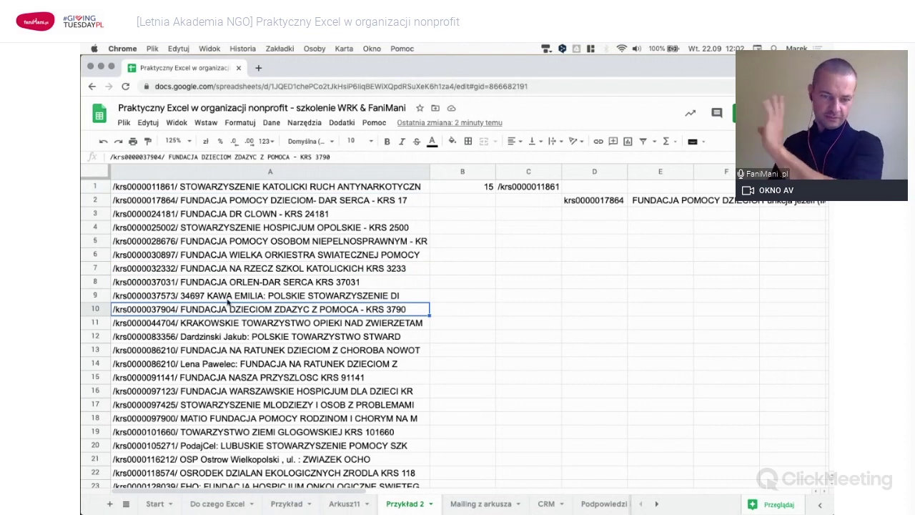
key("Up")
key("Up")
key("Up")
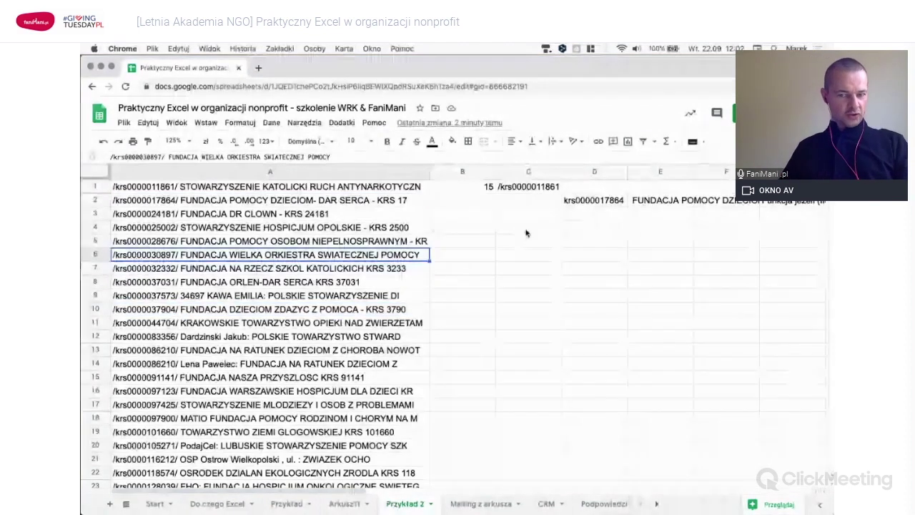
left_click(478, 190)
left_click(509, 203)
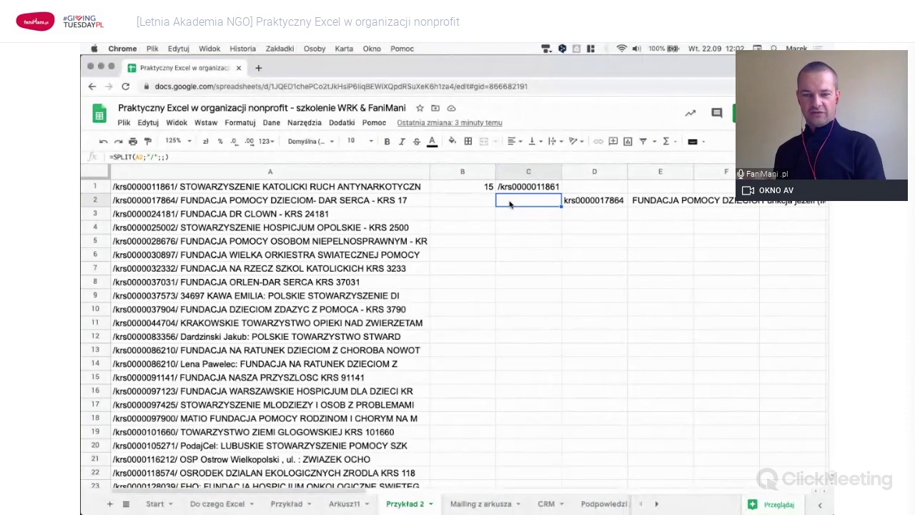
Confirm B1's =ZNAJDŹ("/";A1;3) formula locating the slash in A1's entry.
left_click(353, 192)
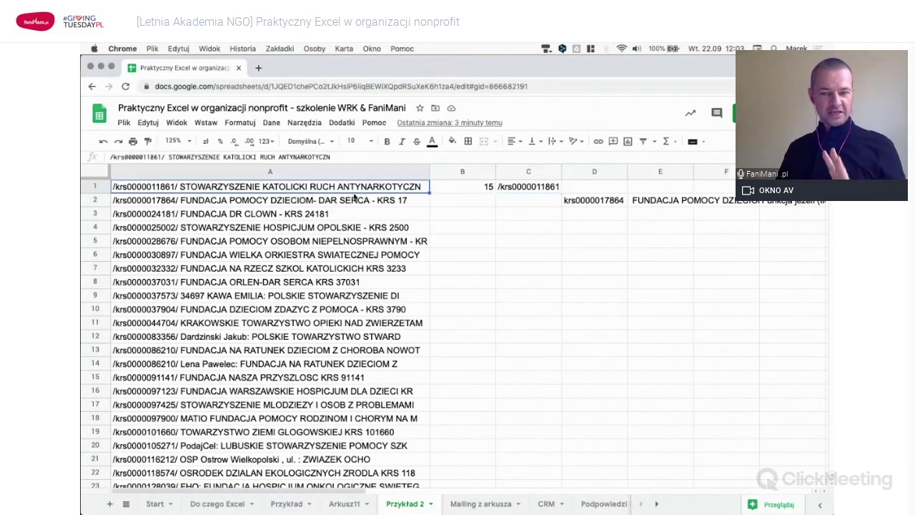
left_click(460, 193)
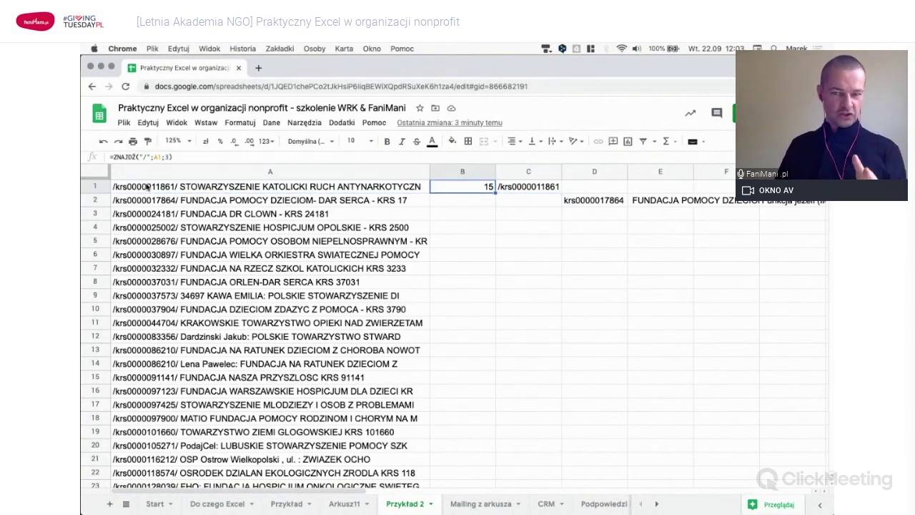
left_click(147, 187)
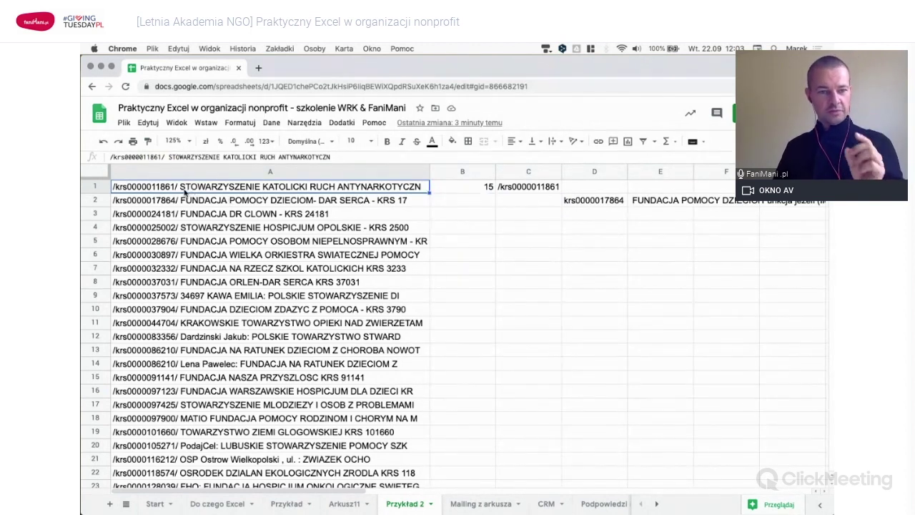
double_click(178, 187)
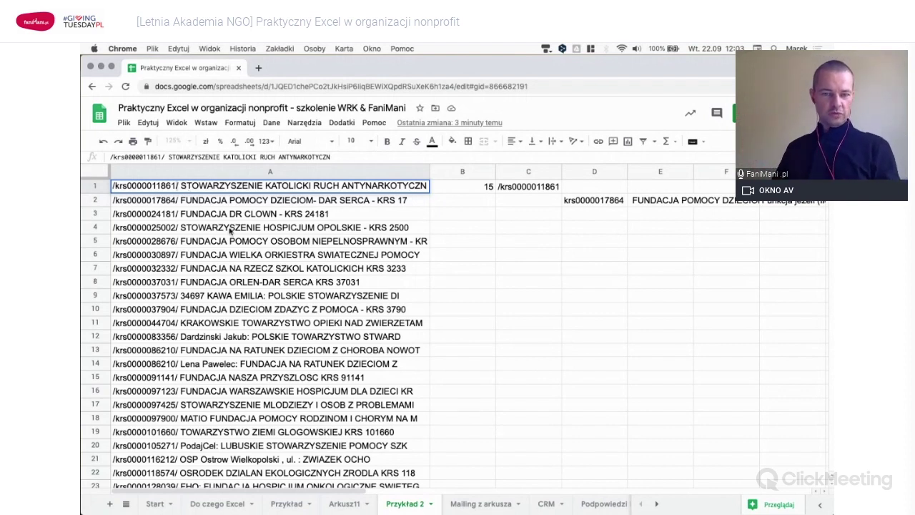
key("Escape")
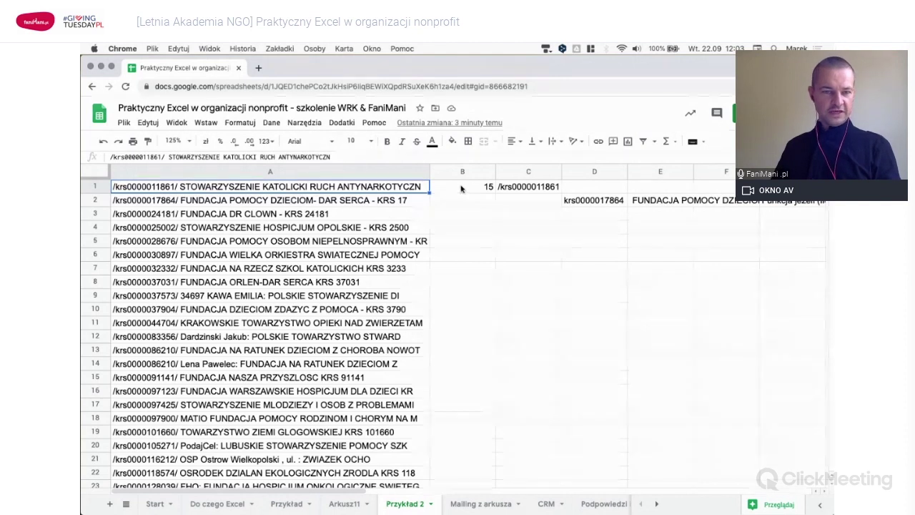
left_click(461, 188)
left_click(201, 157)
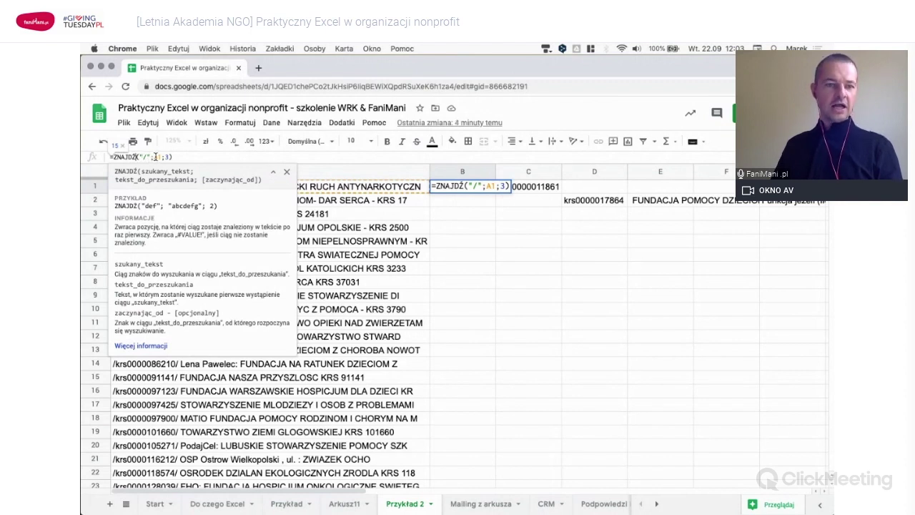
left_click(155, 157)
left_click(187, 156)
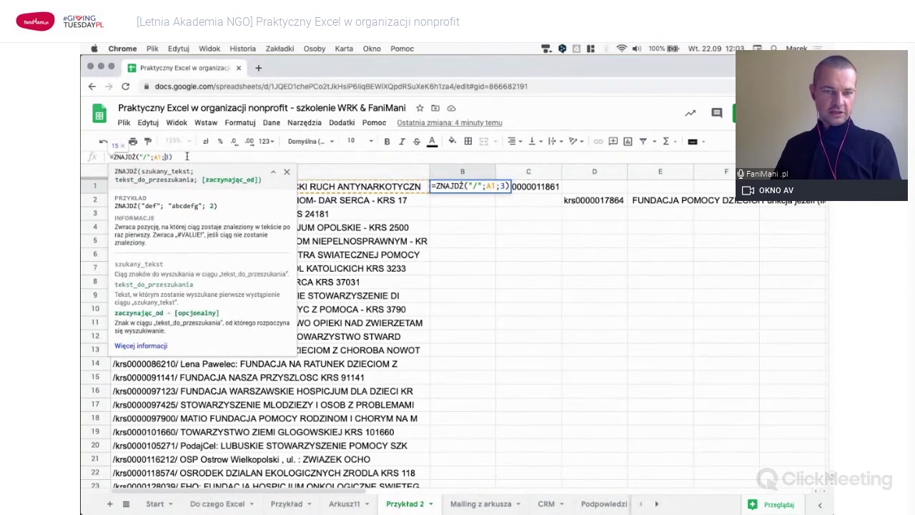
key("Return")
Copy the slash-position formula down to B19 and spot-check rows 12 and 17.
left_click(152, 192)
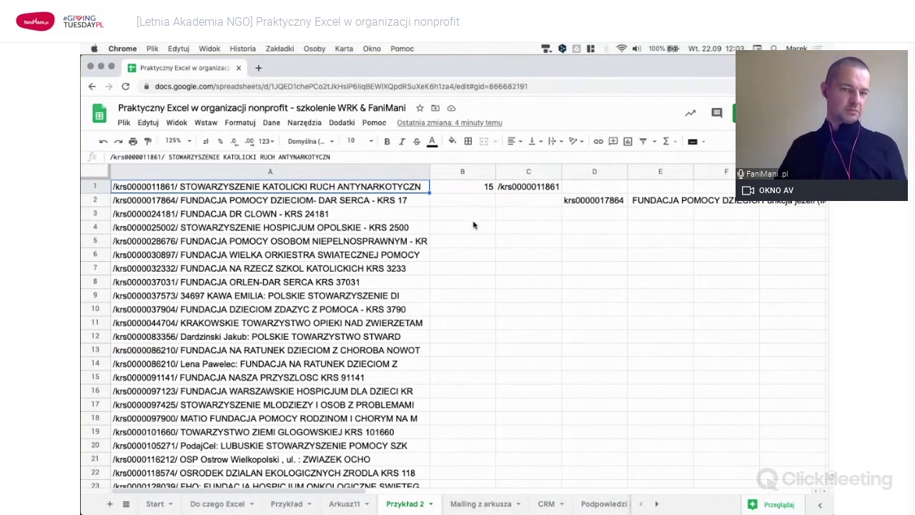
left_click(468, 188)
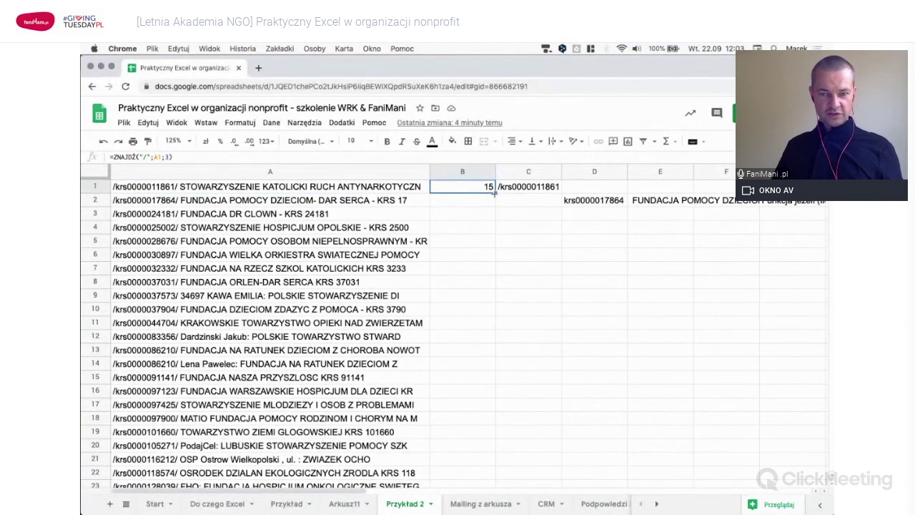
left_click_drag(491, 437, 493, 438)
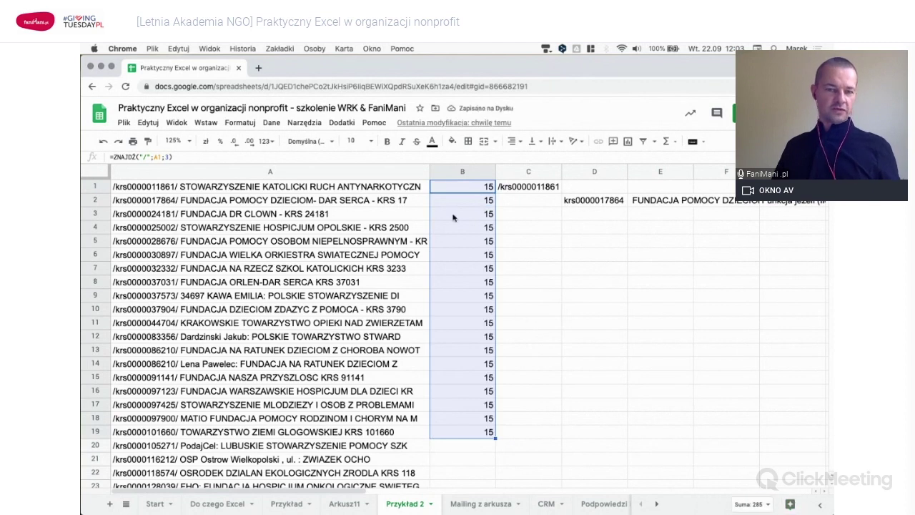
left_click(454, 339)
left_click(454, 407)
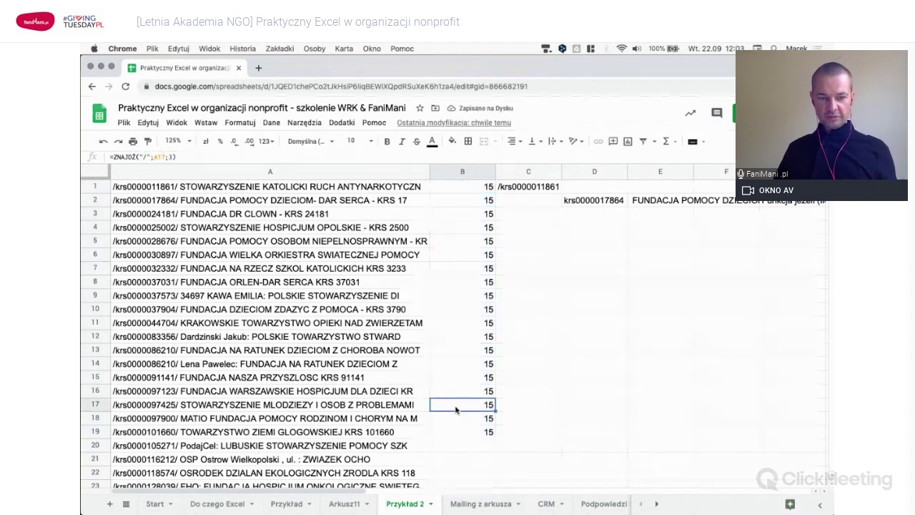
scroll(469, 424, "down", 1)
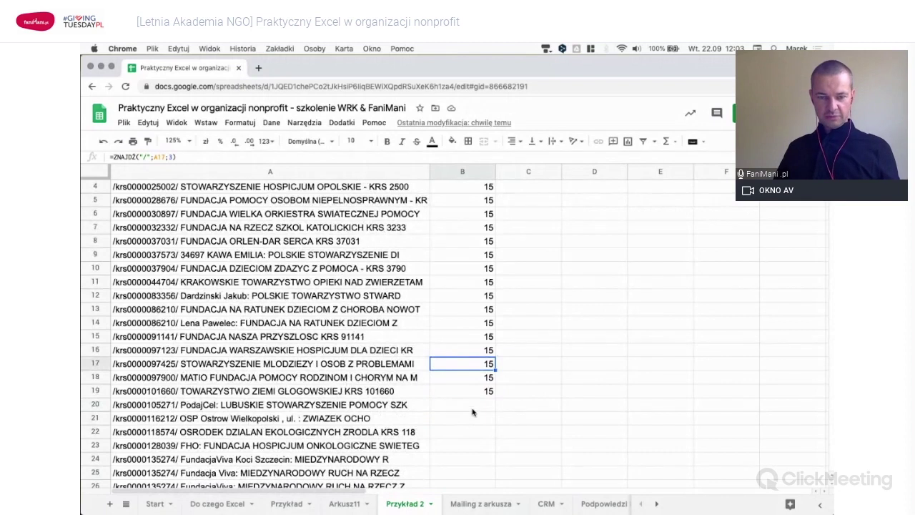
Trim two zeros from row 16's KRS number so B16 returns 13.
left_click(150, 351)
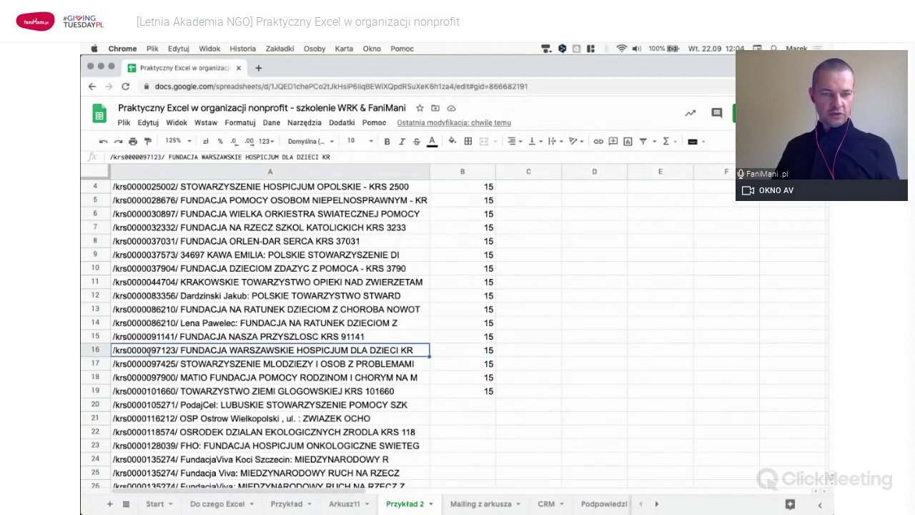
double_click(153, 349)
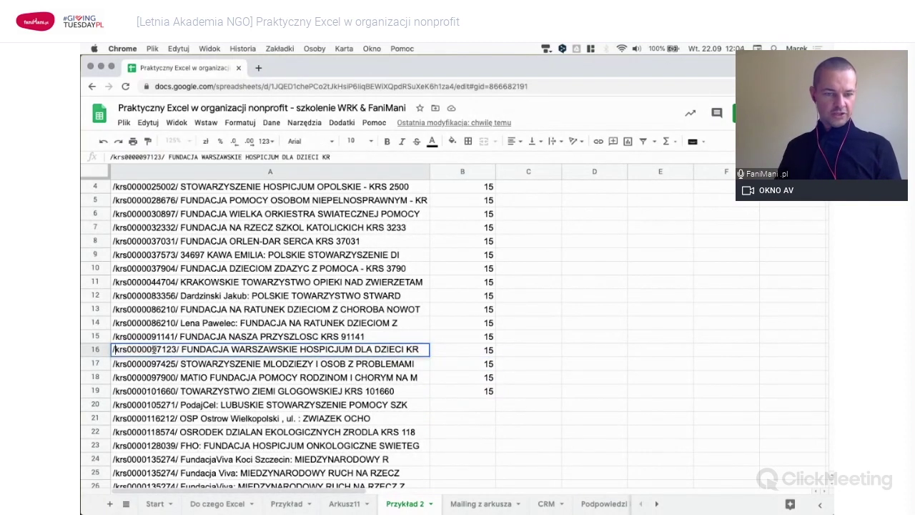
key("BackSpace")
key("BackSpace")
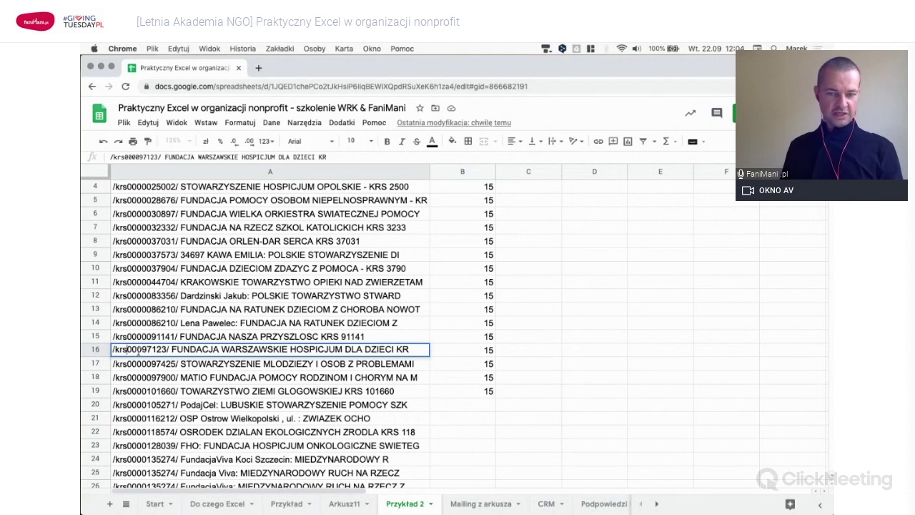
key("Return")
left_click(139, 351)
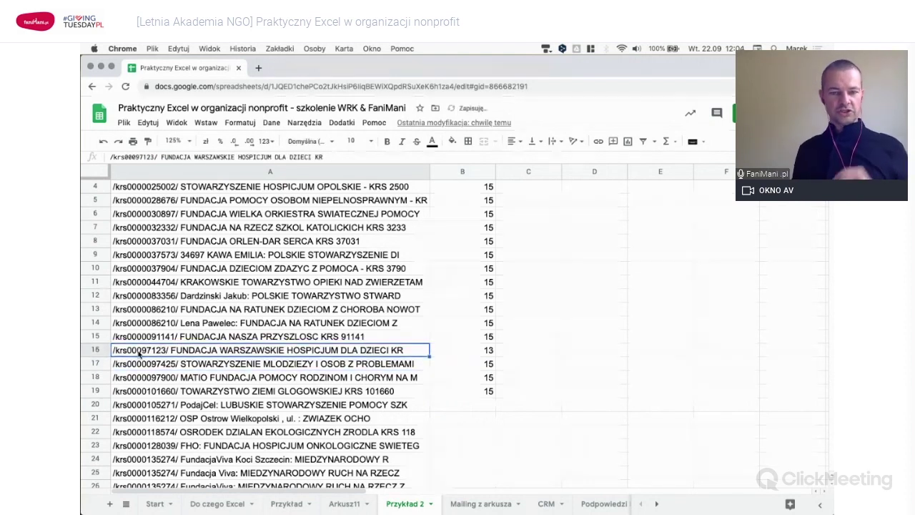
key("Right")
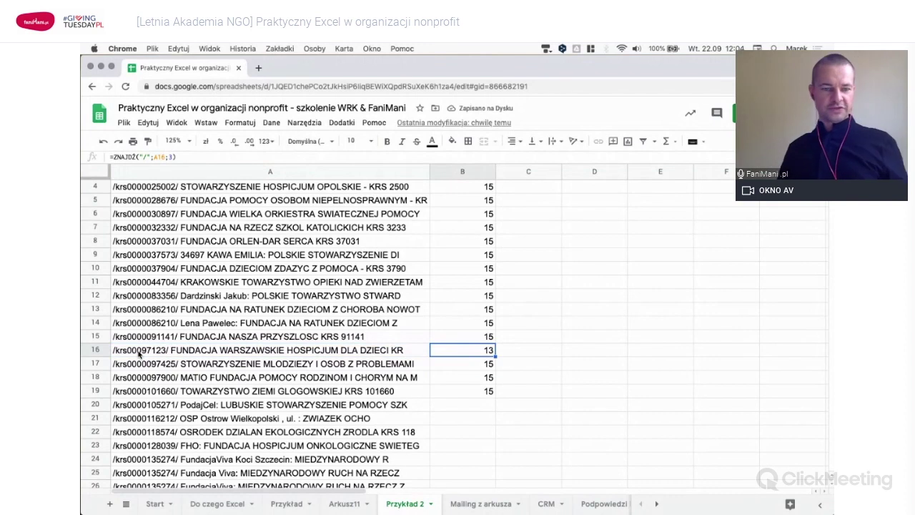
scroll(513, 233, "up", 2)
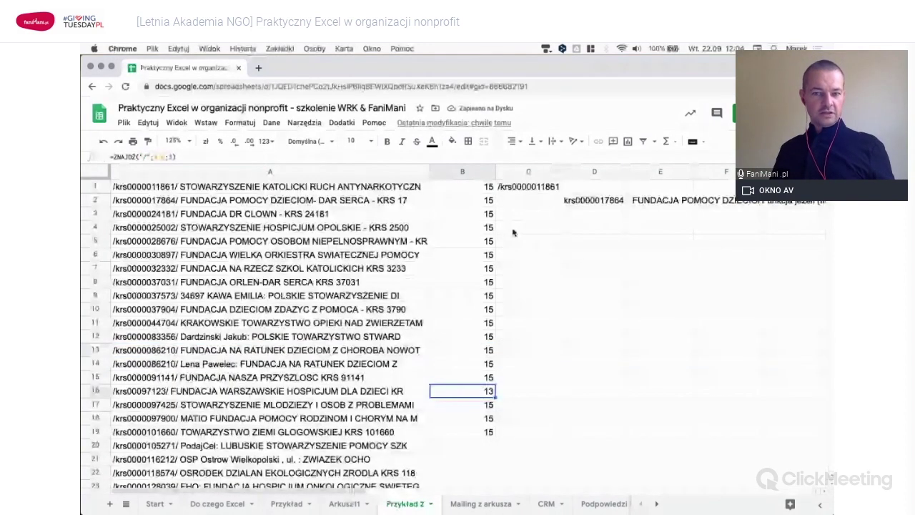
Check C1's existing left-text formula and its help without changing it.
left_click(522, 189)
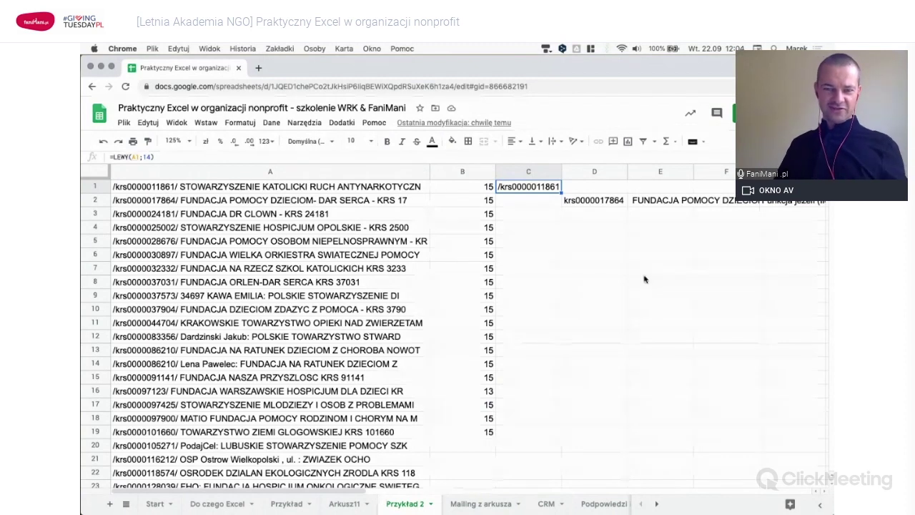
key("Return")
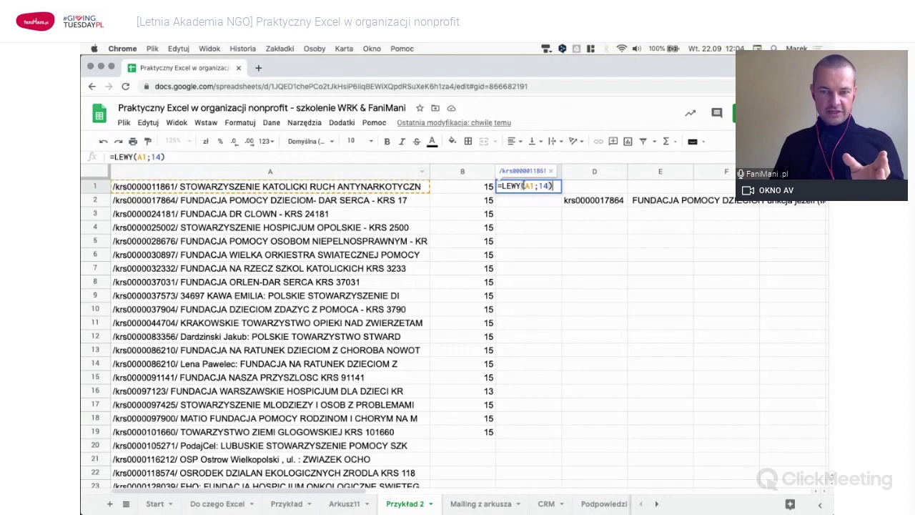
left_click(529, 186)
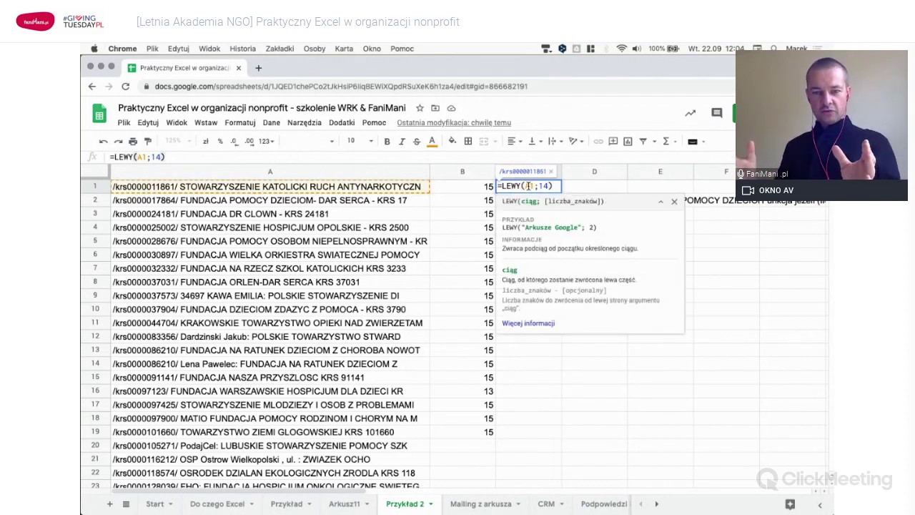
left_click(513, 192)
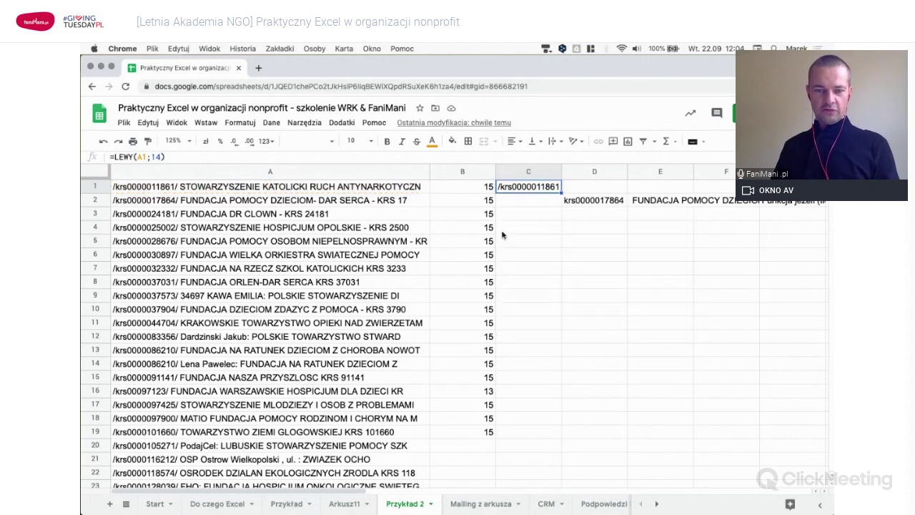
Enter =LEWY(A:A;B1) in C1, fill it down to C19, and widen column C.
type("=LEWY")
left_click(514, 199)
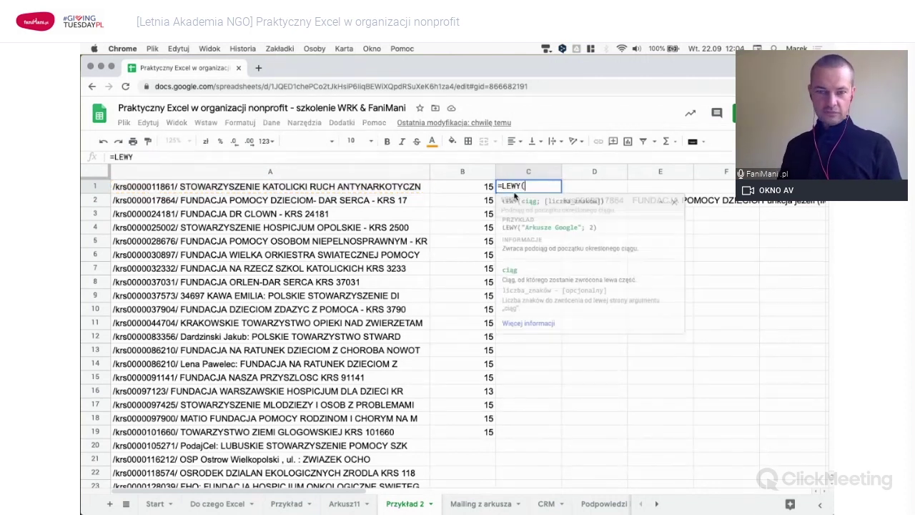
left_click(258, 174)
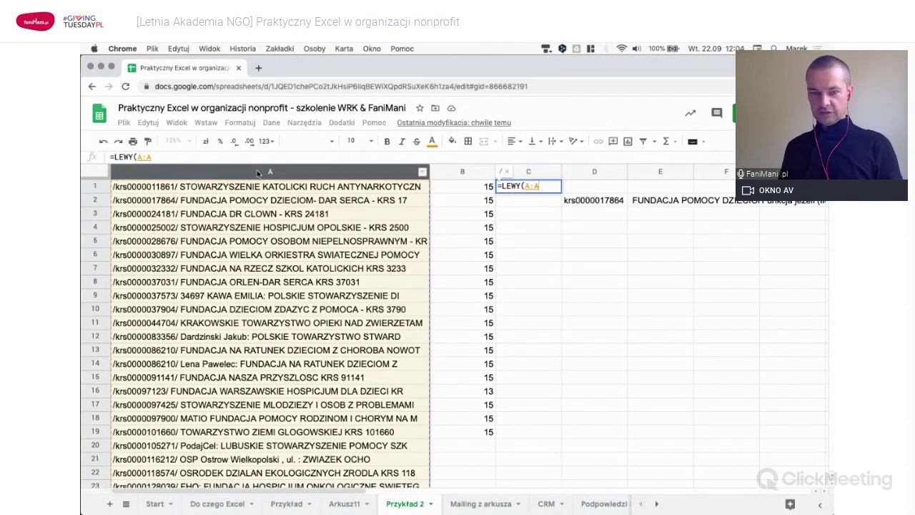
type(";")
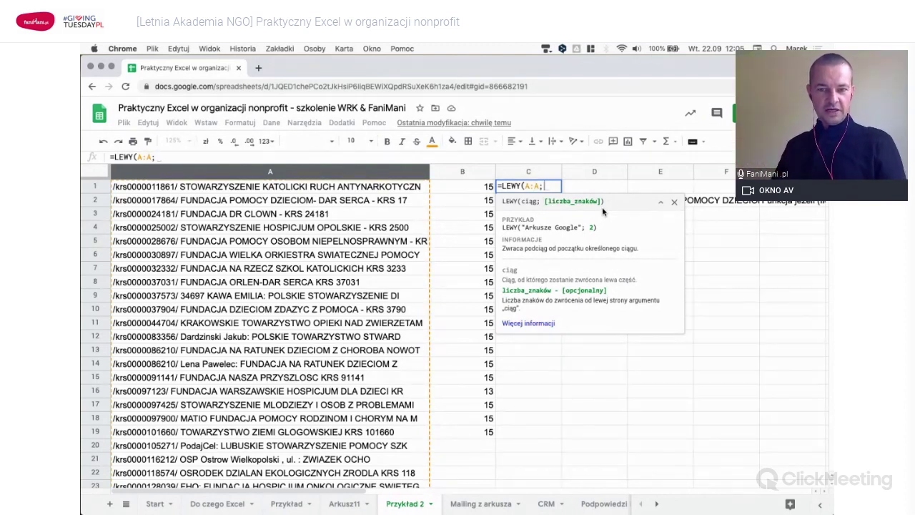
left_click(477, 190)
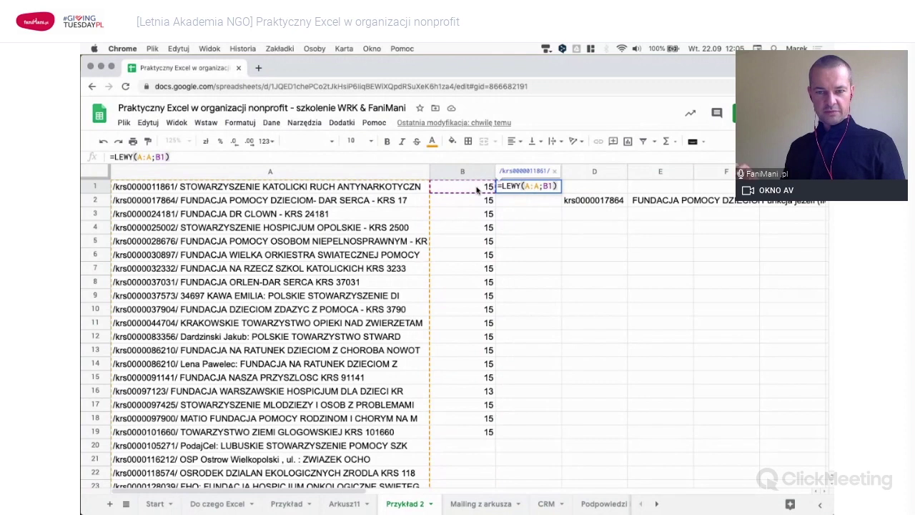
key("Return")
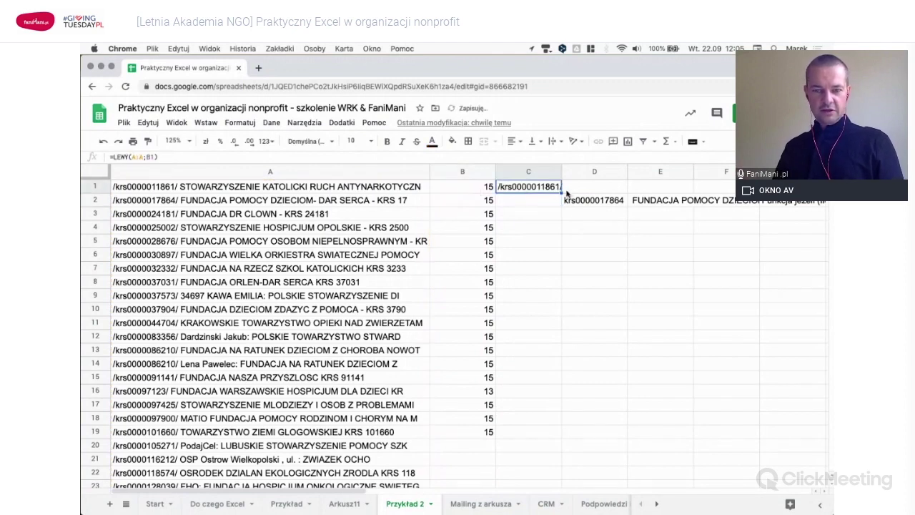
left_click_drag(563, 188, 544, 431)
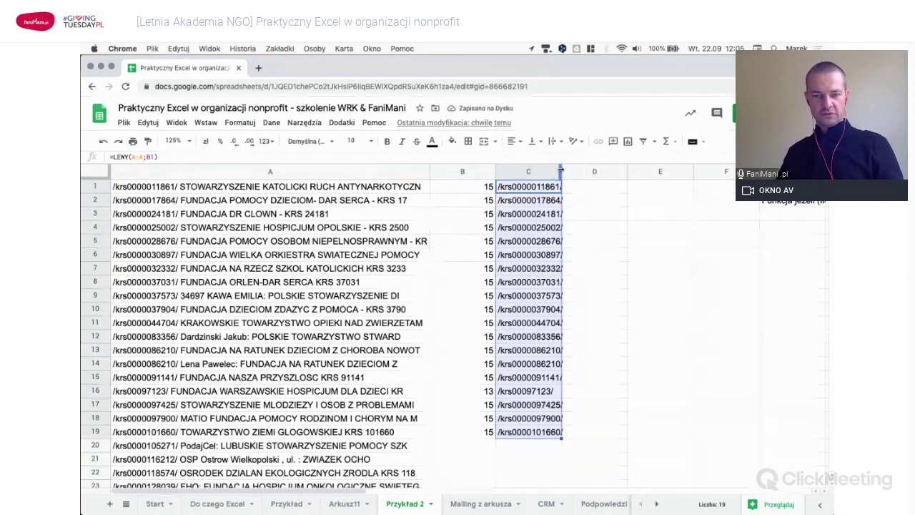
left_click_drag(561, 168, 593, 170)
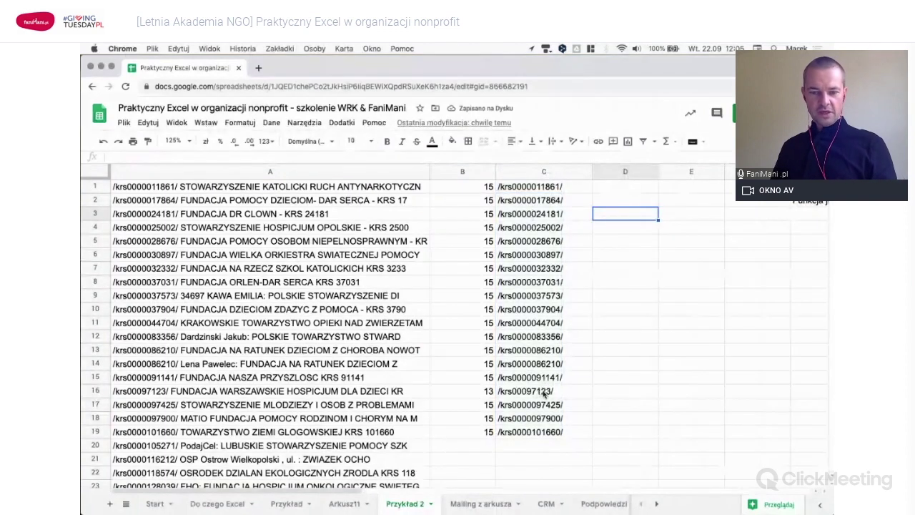
Change C1 to =LEWY(A:A;B1-1) and fill it down to C19.
left_click(544, 391)
left_click(530, 417)
left_click(538, 393)
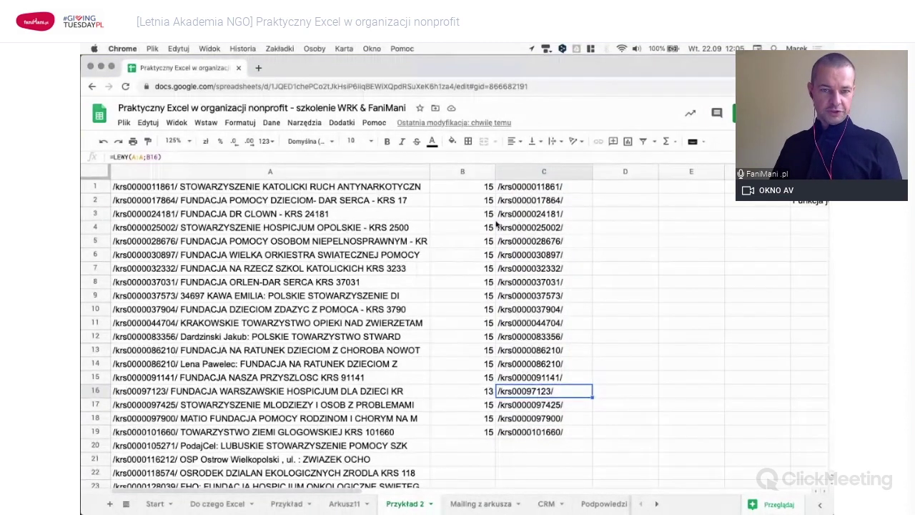
left_click(502, 189)
left_click(153, 156)
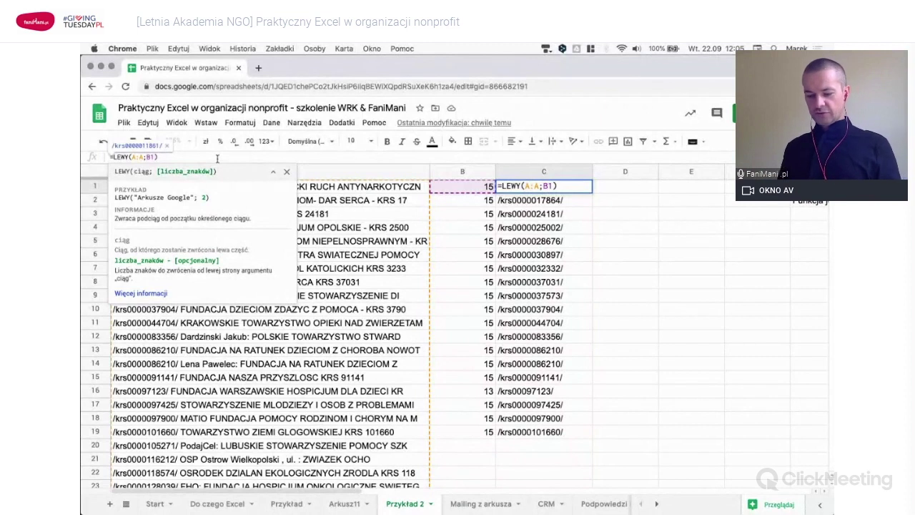
type("-1")
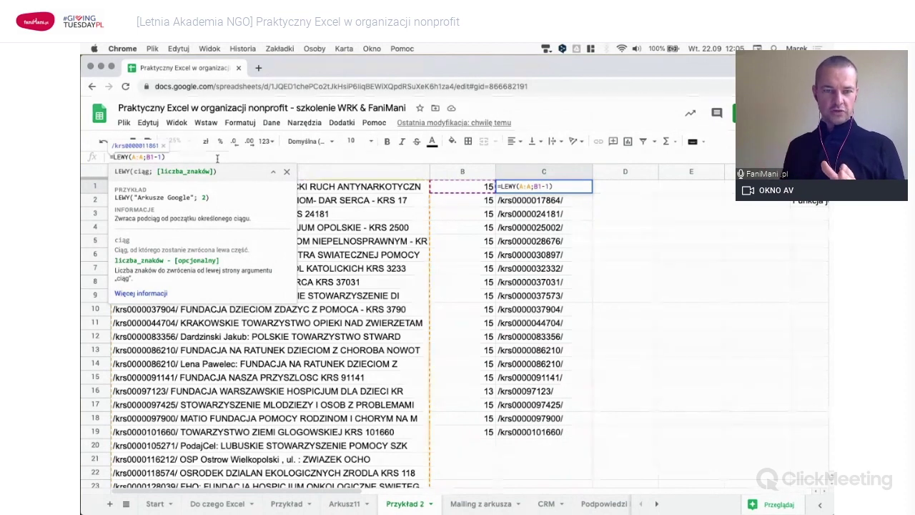
key("Return")
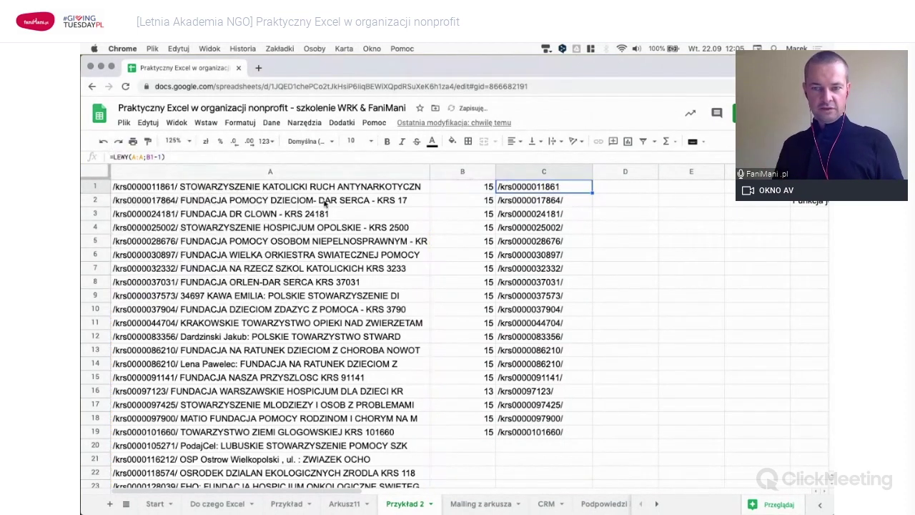
left_click_drag(592, 192, 593, 438)
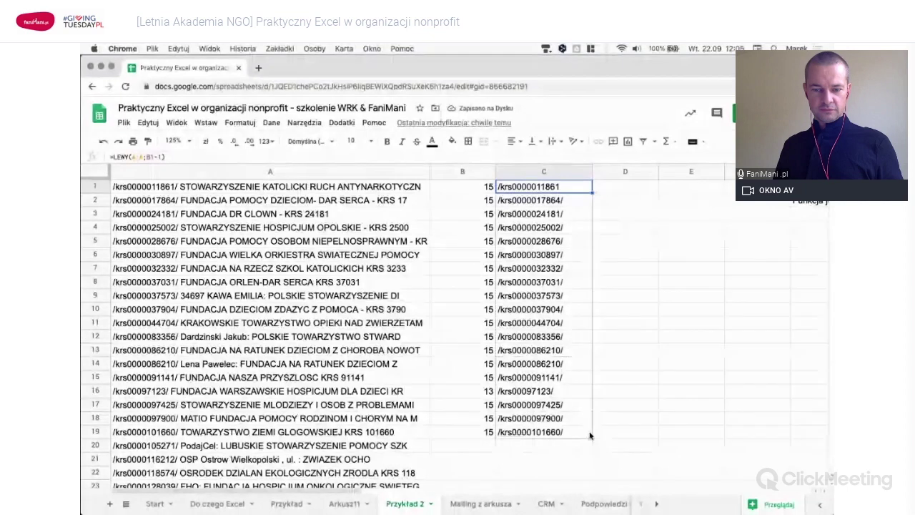
Spot-check rows 3, 4, 8 and 12 show KRS numbers without the trailing slash.
left_click(566, 225)
left_click(565, 281)
left_click(564, 335)
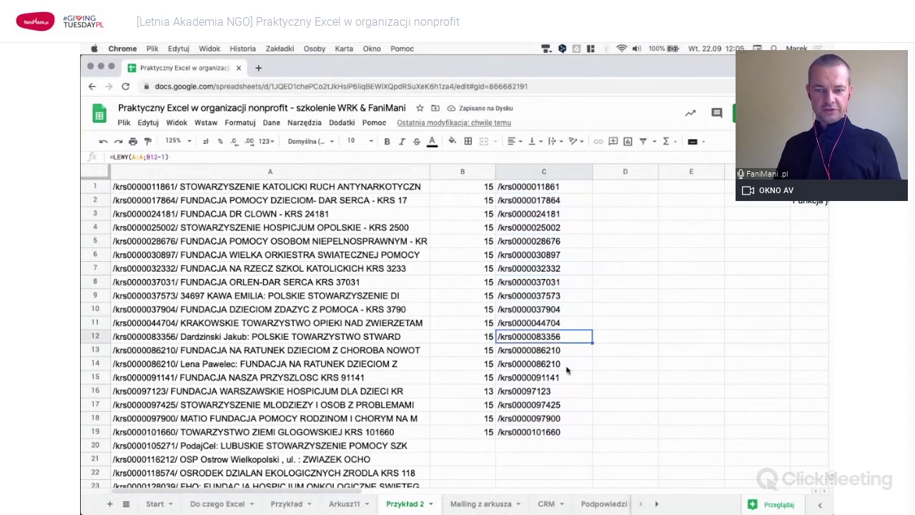
left_click(538, 220)
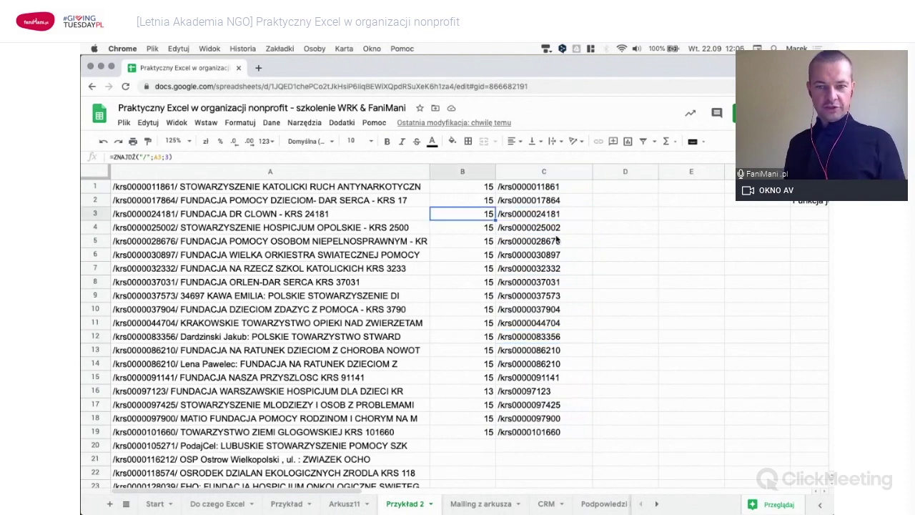
left_click(562, 190)
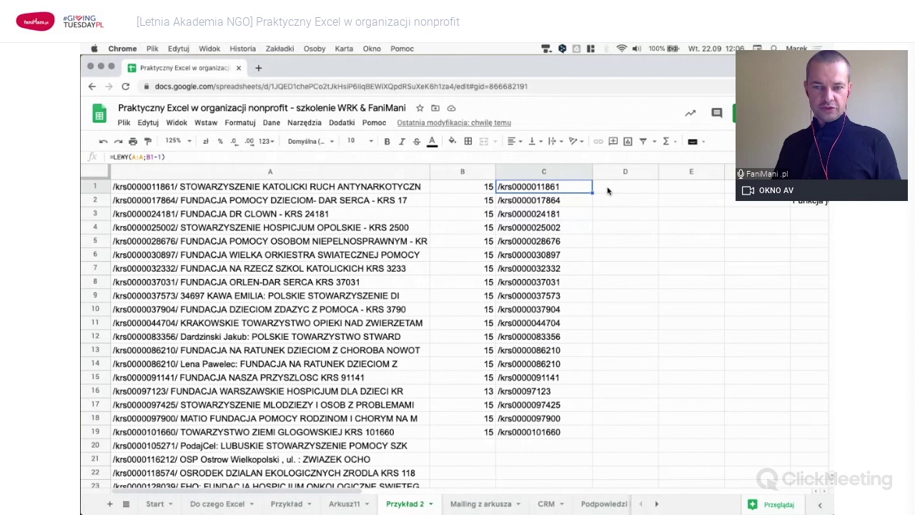
left_click(617, 191)
Enter =PRAWY(A:A;B1) in D1, which returns 'ANTYNARKOTYCZN'.
type("=PRAWY")
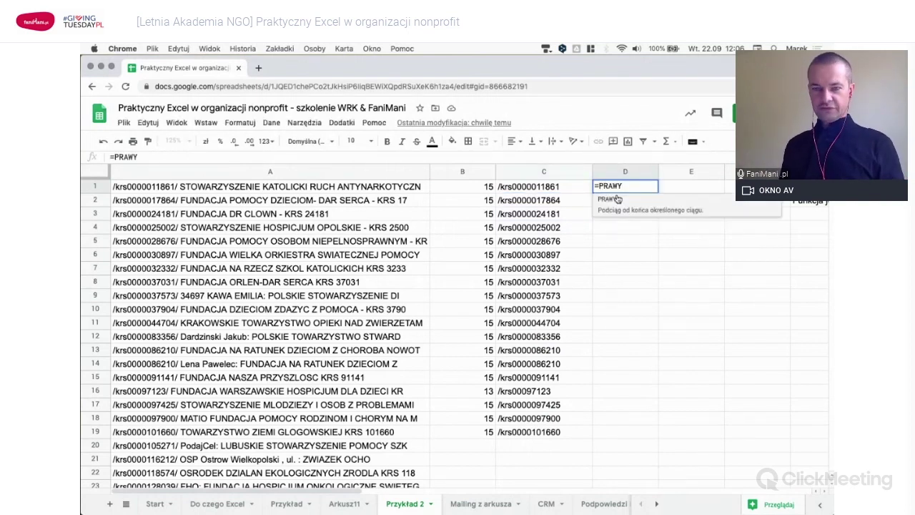
left_click(617, 200)
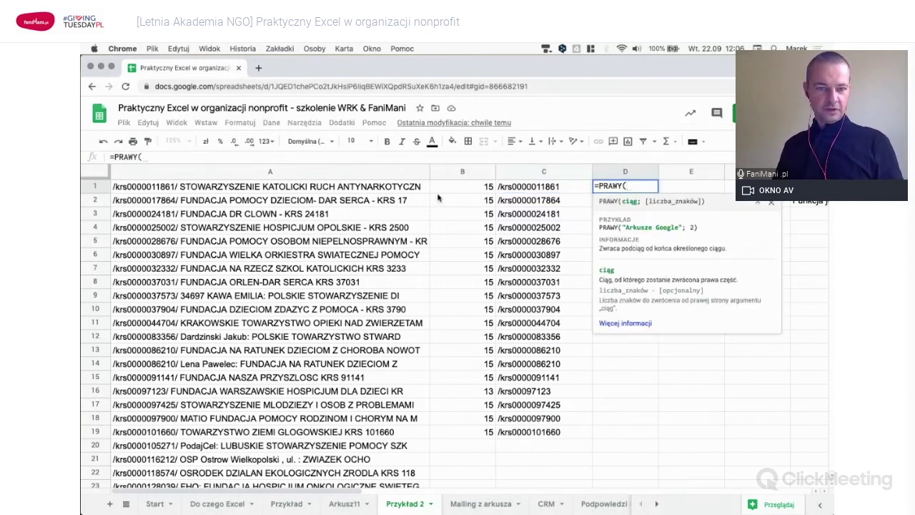
left_click(335, 173)
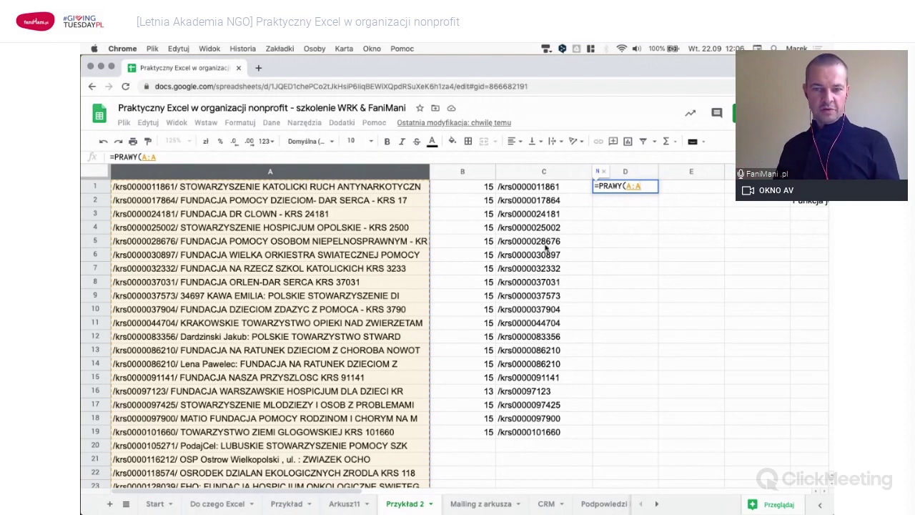
type(";")
left_click(484, 187)
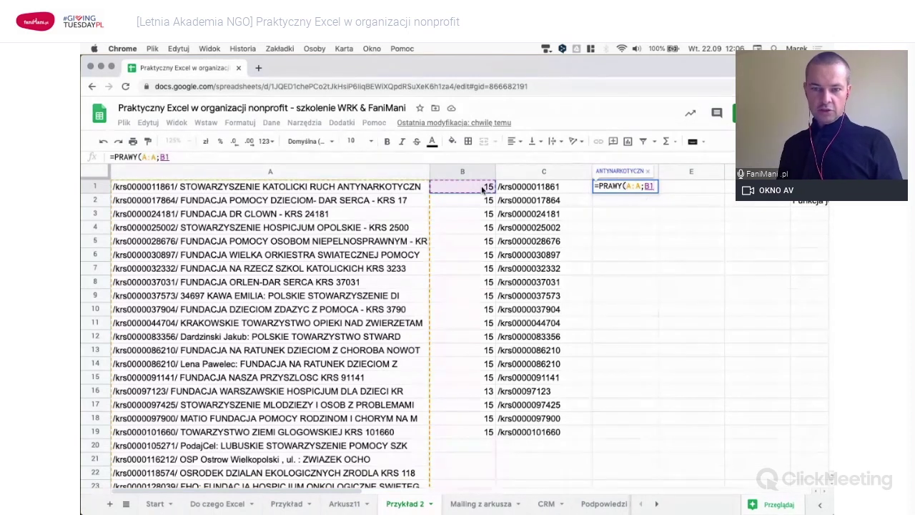
key("Return")
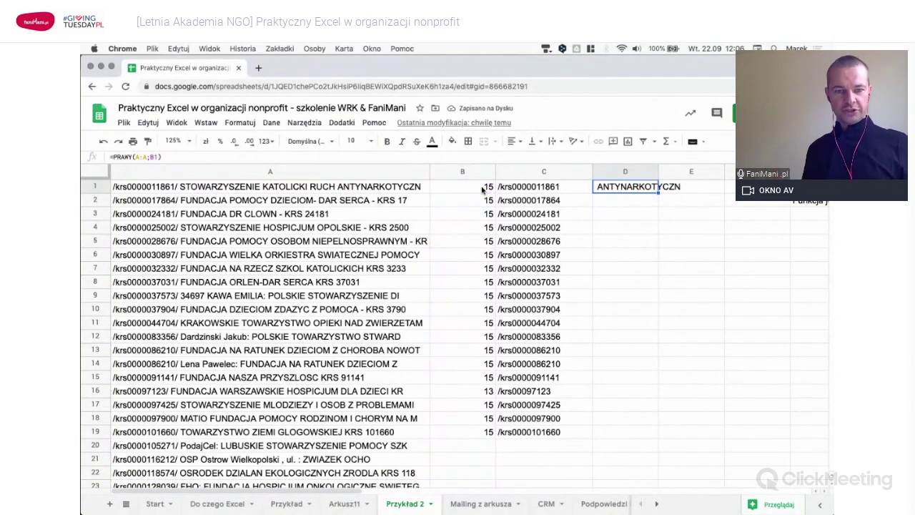
left_click(321, 191)
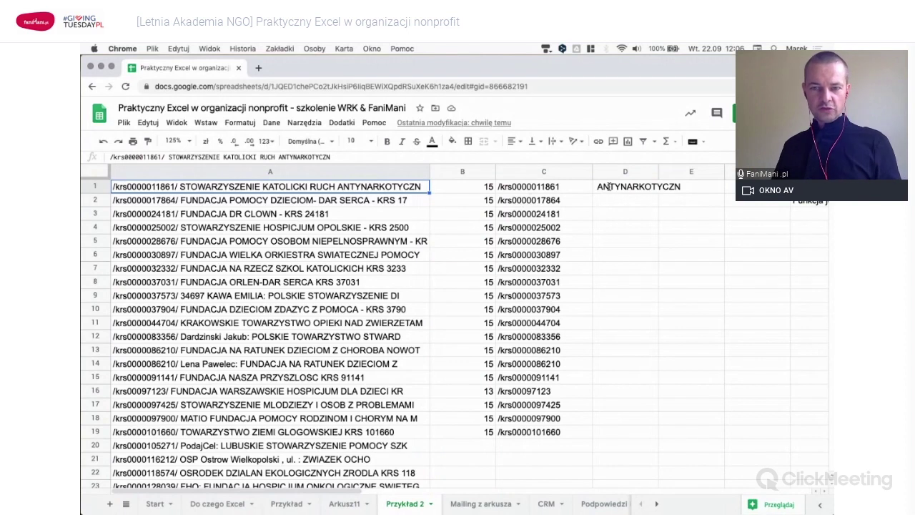
double_click(625, 186)
left_click(183, 157)
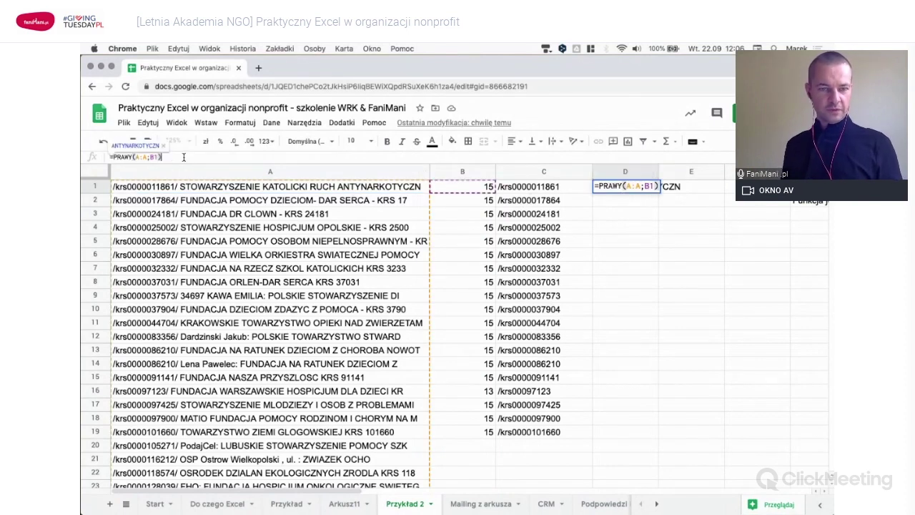
Replace B1 with DŁ(A1)-B1 as the character count in D1's RIGHT formula.
key("Left")
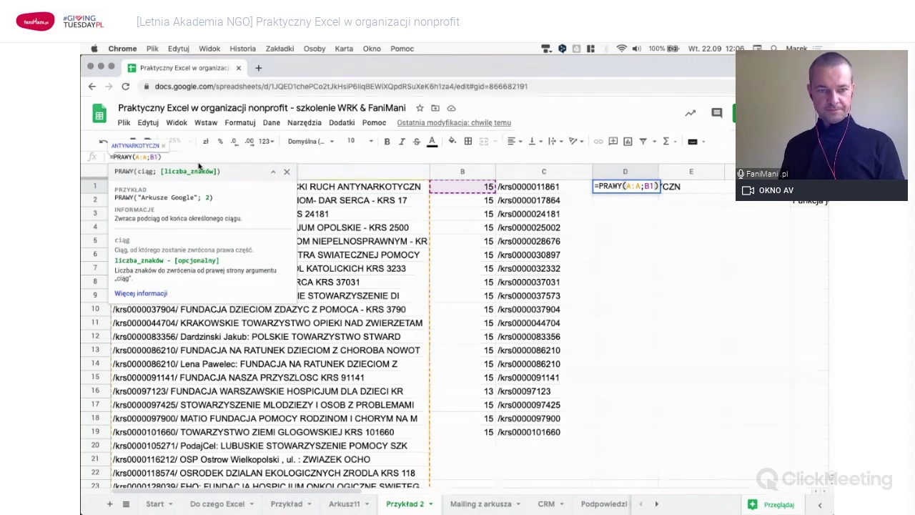
key("BackSpace")
key("BackSpace")
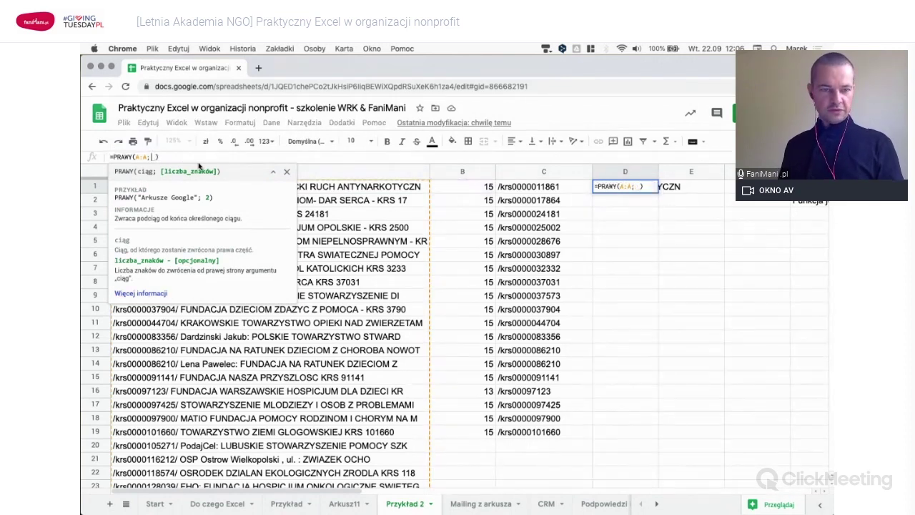
type("D")
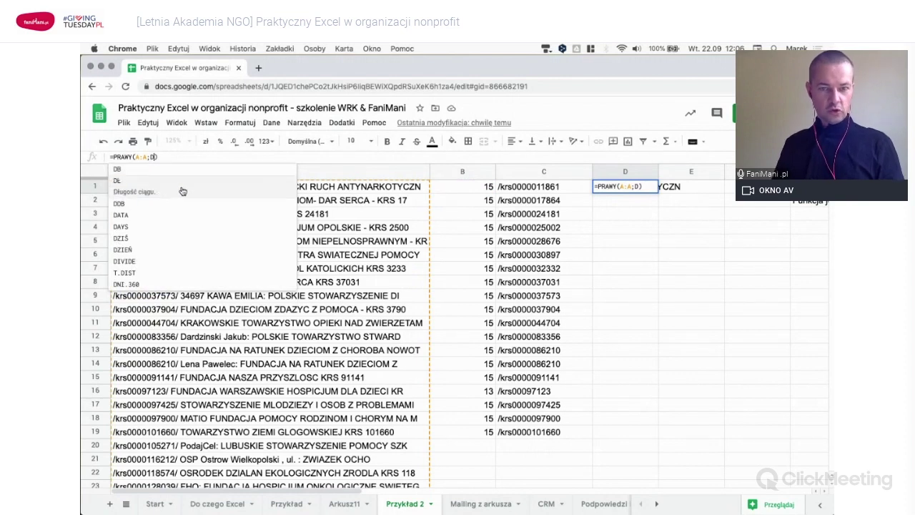
left_click(182, 191)
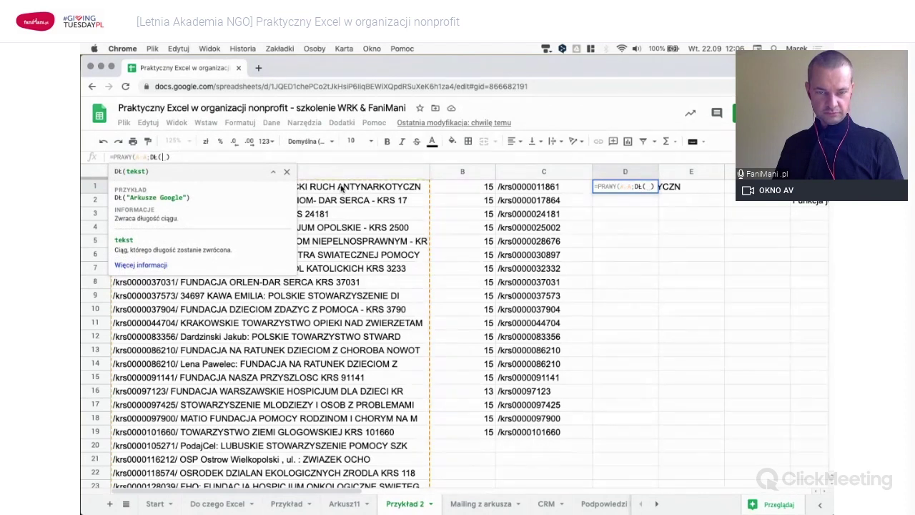
left_click(342, 187)
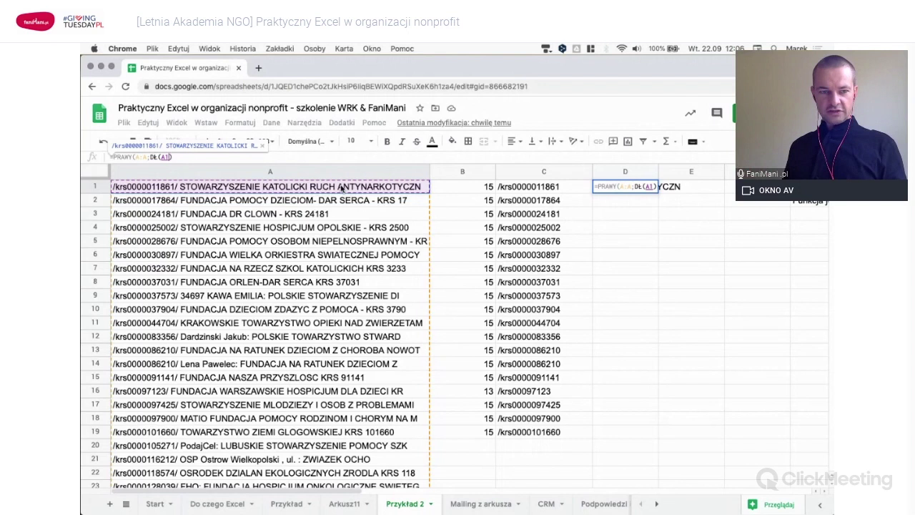
type(")")
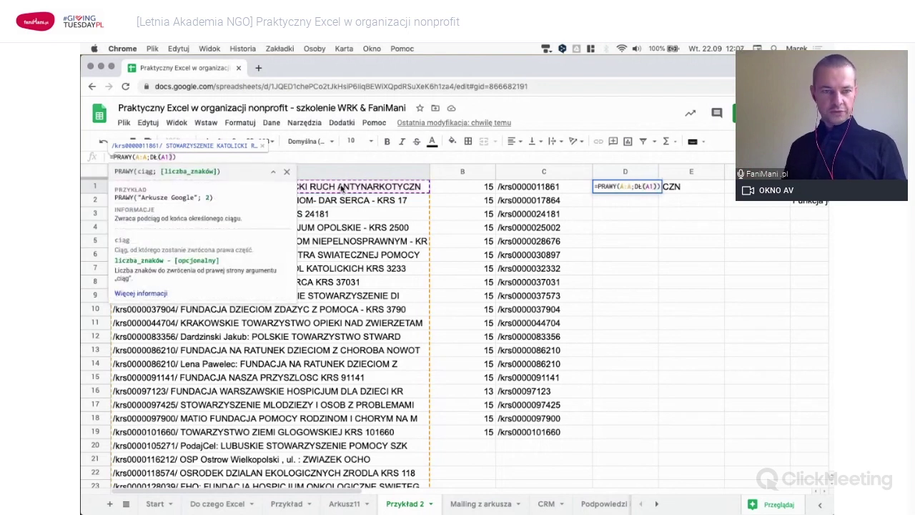
type("-")
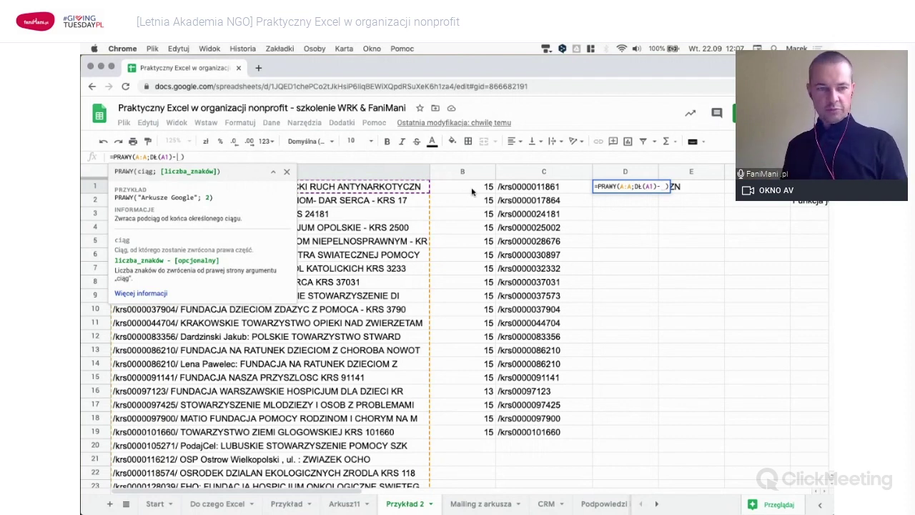
left_click(460, 187)
key("Return")
key("Up")
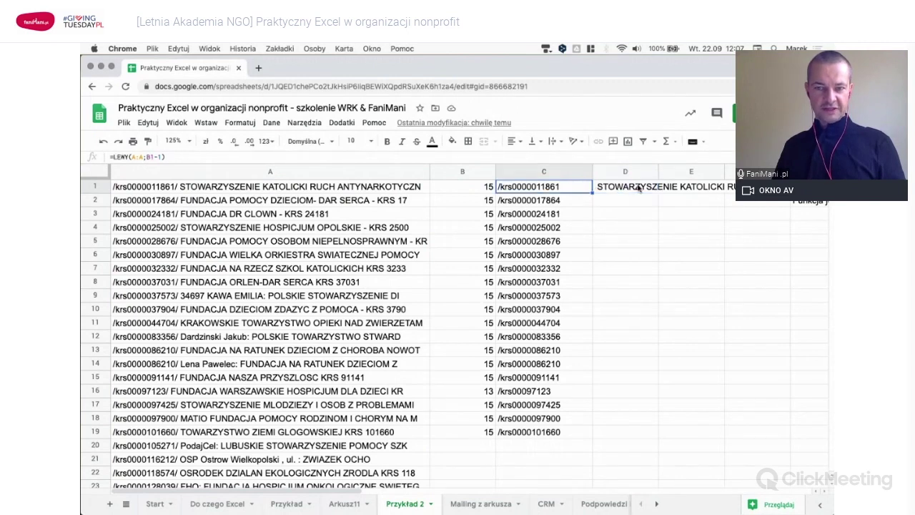
Append -1 so D1 reads =PRAWY(A:A;DŁ(A1)-B1-1) and shows only the organisation name.
left_click(215, 156)
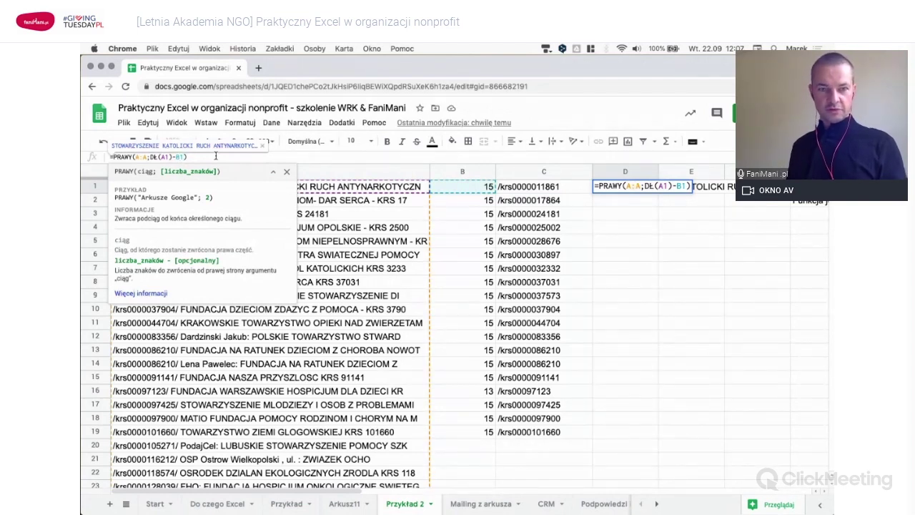
type("-1")
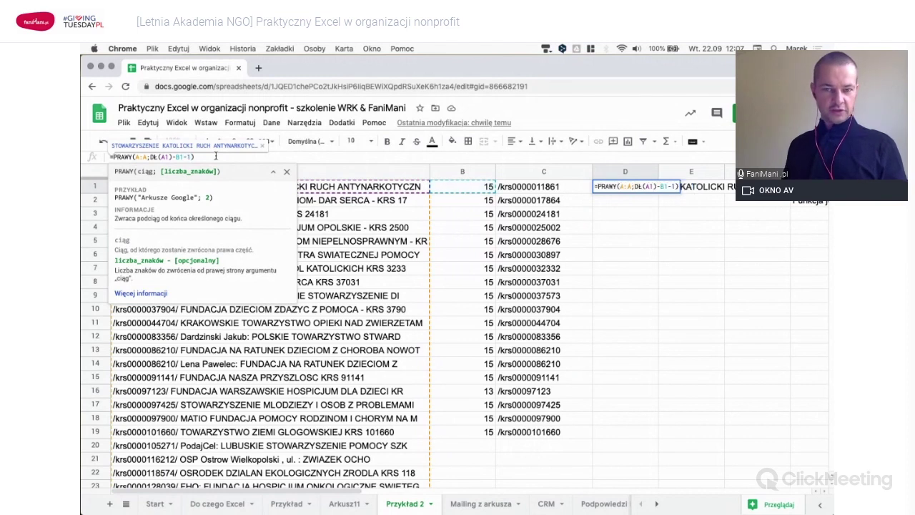
key("Return")
key("Up")
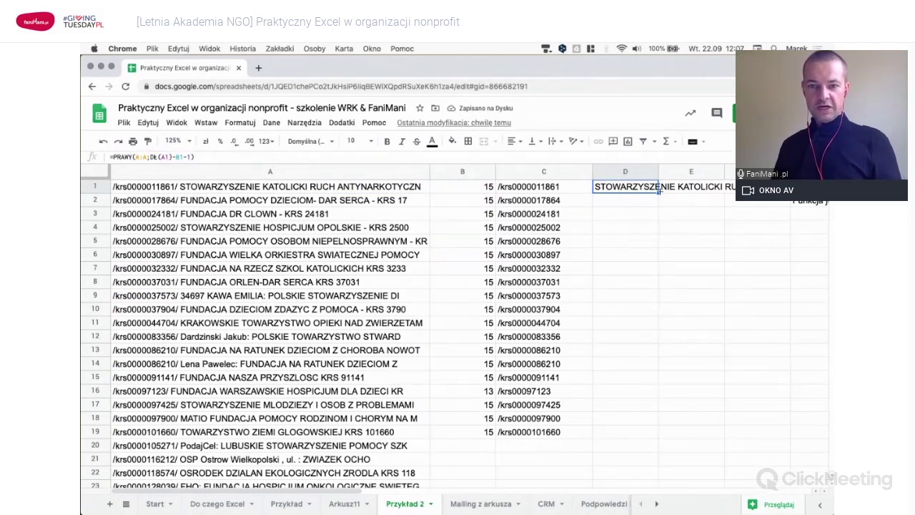
Fill the name formula down to D10, and test clearing A1:A4 before undoing it.
left_click_drag(658, 192, 601, 308)
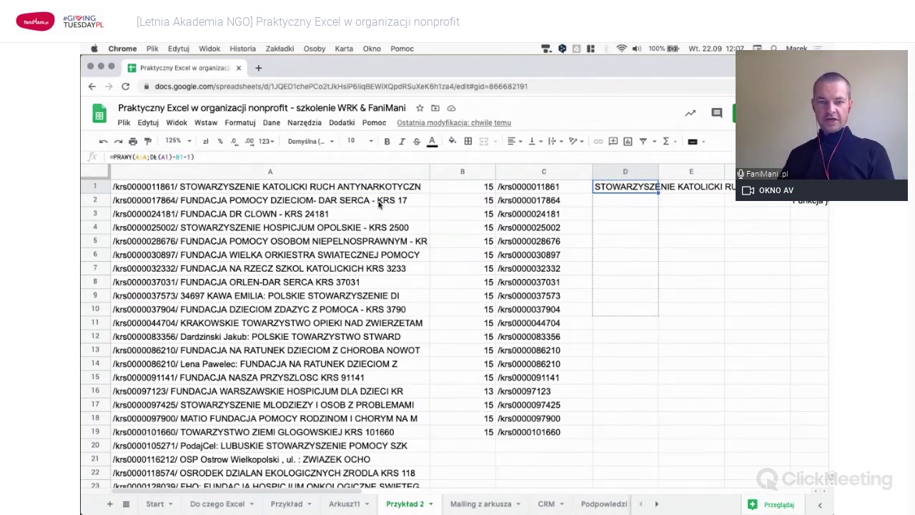
left_click(578, 190)
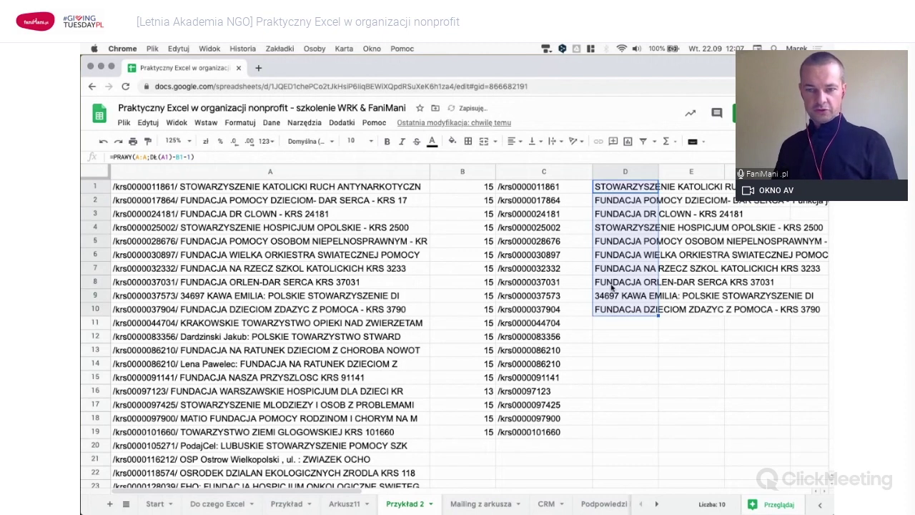
left_click(606, 304, "shift")
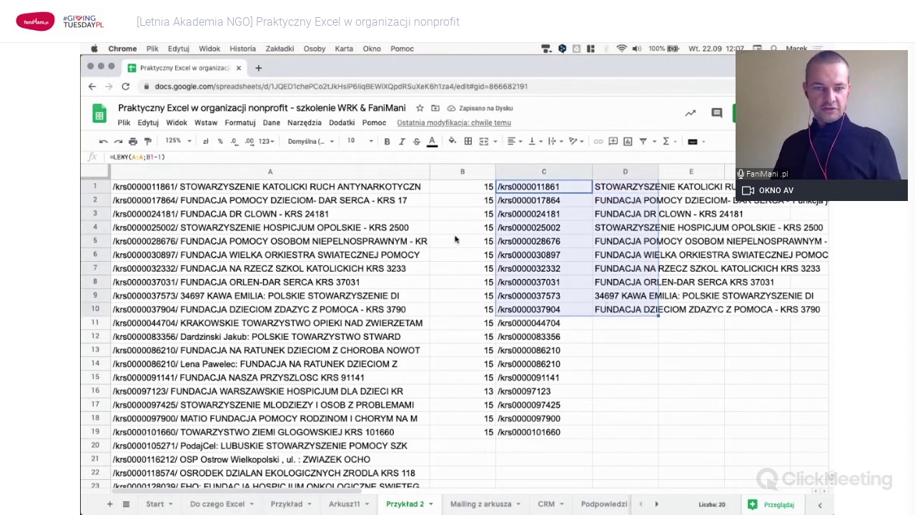
key("Left")
key("Left")
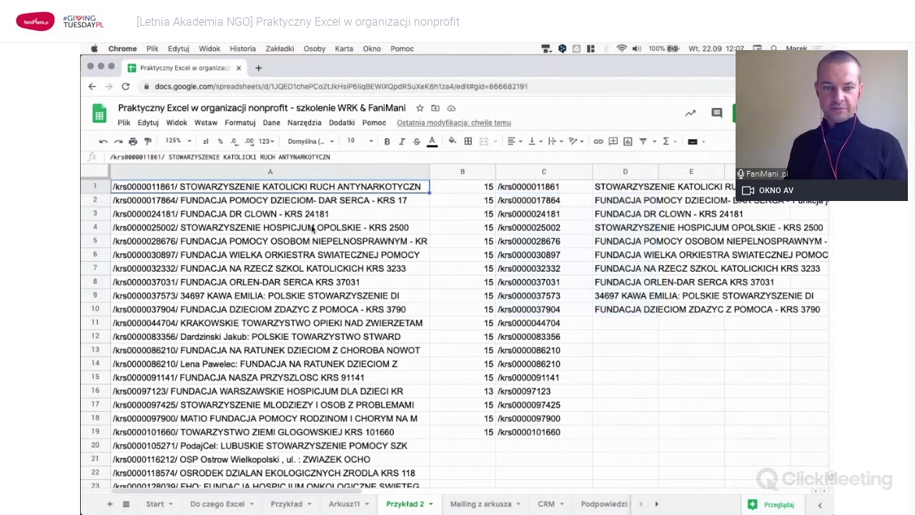
left_click(313, 228, "shift")
key("Delete")
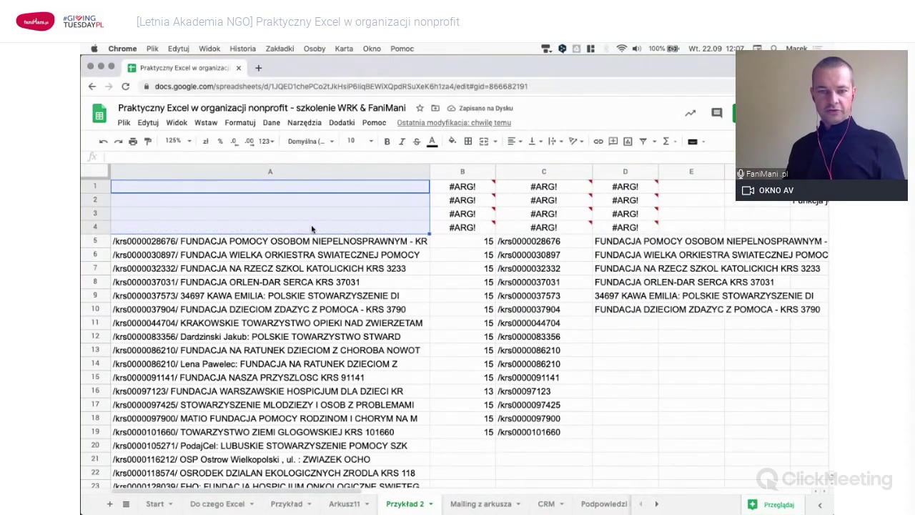
key("ctrl+z")
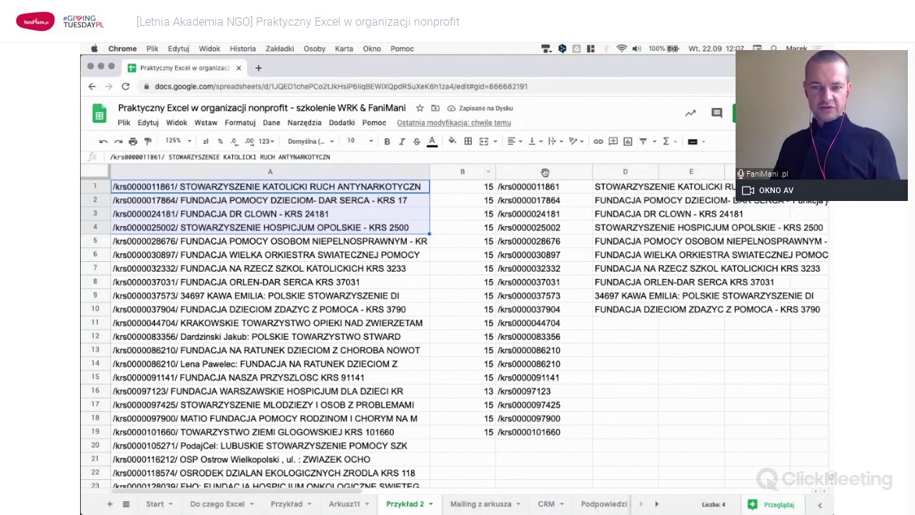
Copy the KRS numbers and names in C1:D10.
mouse_move(625, 172)
left_mouse_down()
mouse_move(589, 177)
mouse_move(629, 312)
left_mouse_up()
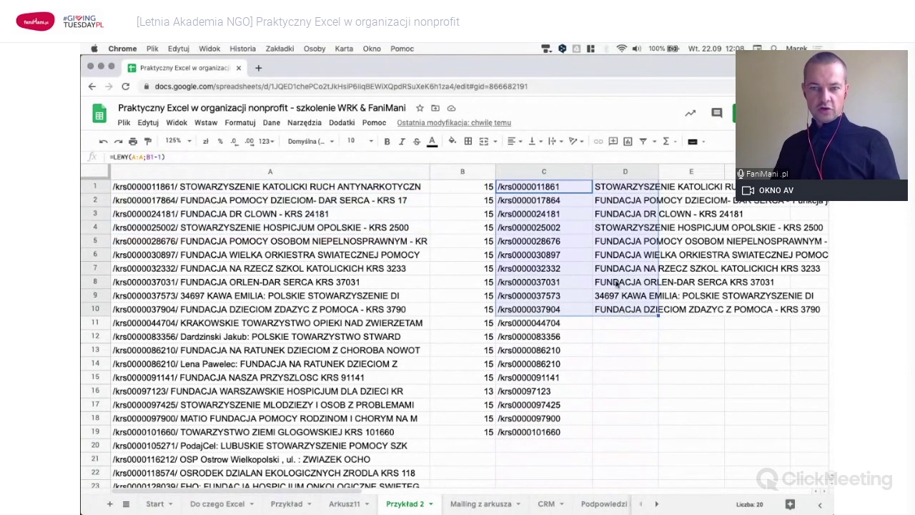
key("super+c")
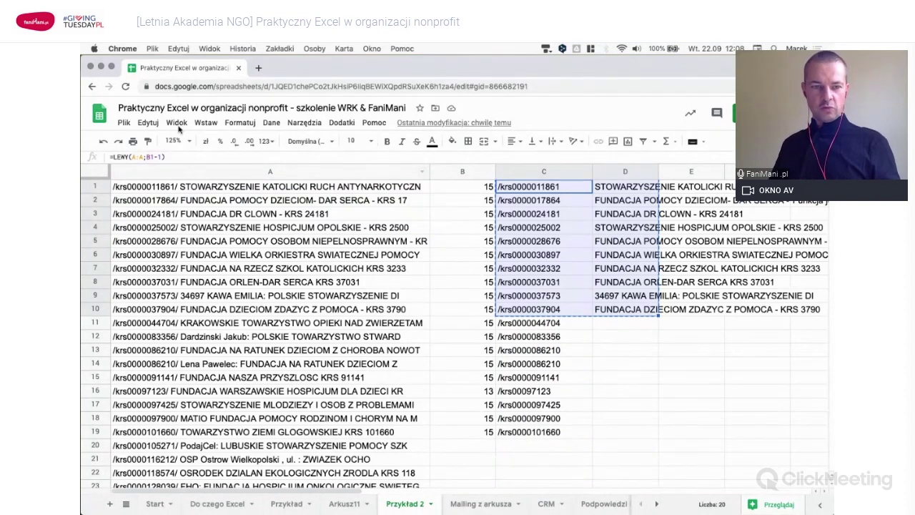
left_click(549, 216)
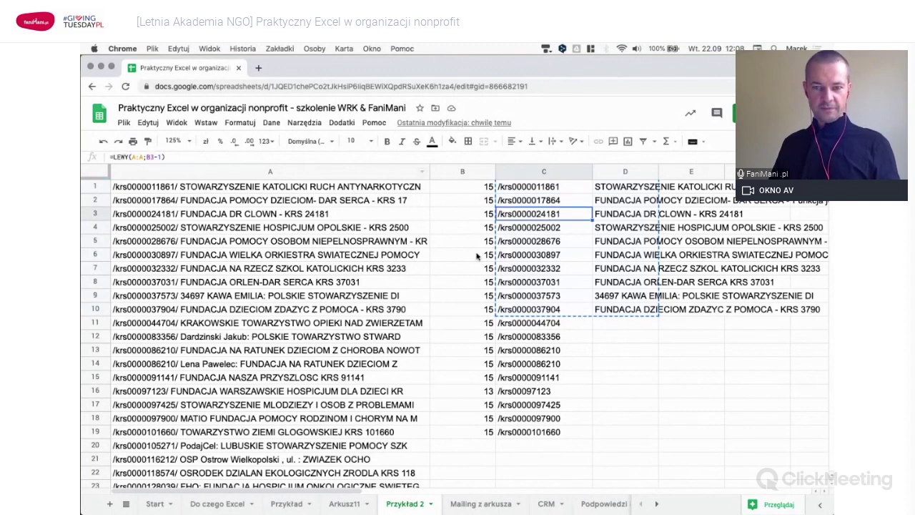
key("Up")
key("Up")
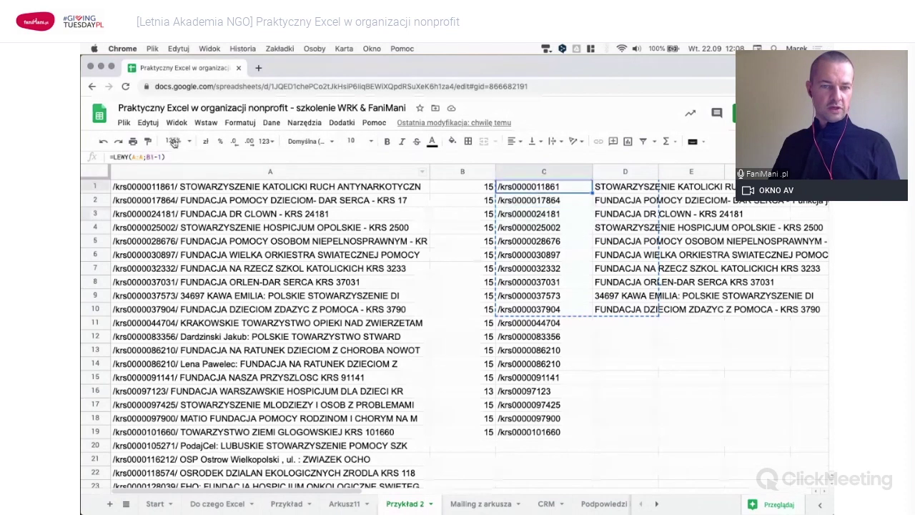
Paste the copied C1:D10 results back as values only.
left_click(206, 122)
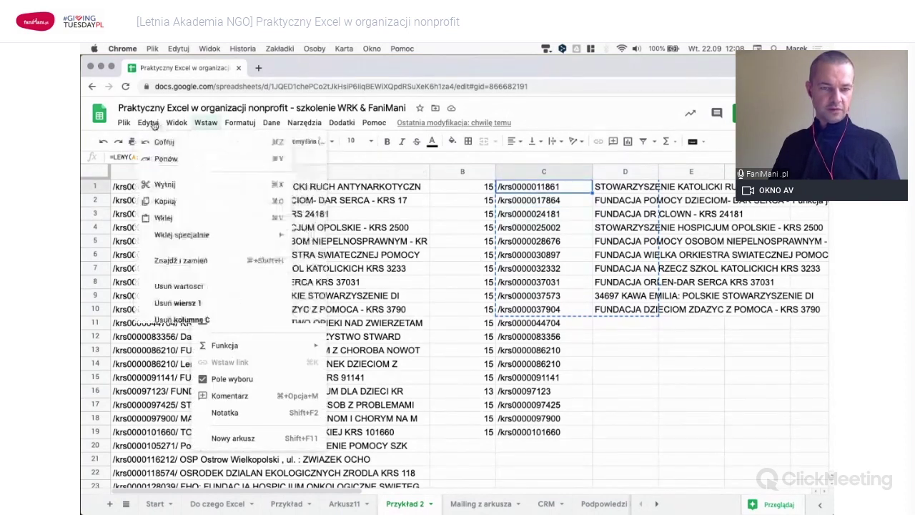
mouse_move(183, 239)
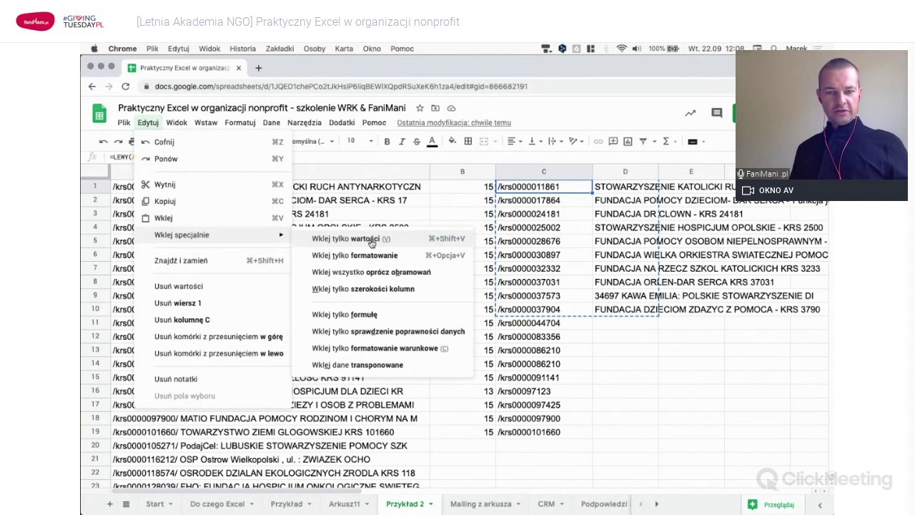
left_click(564, 235)
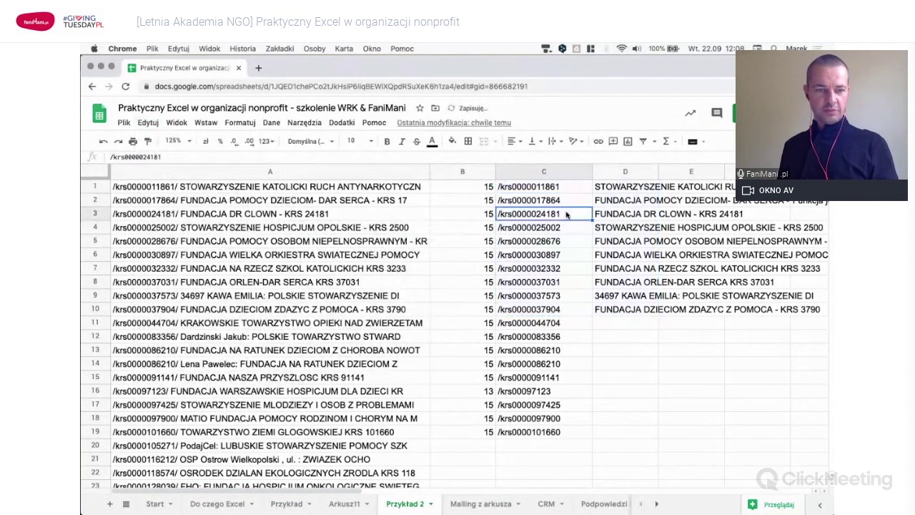
left_click(215, 156)
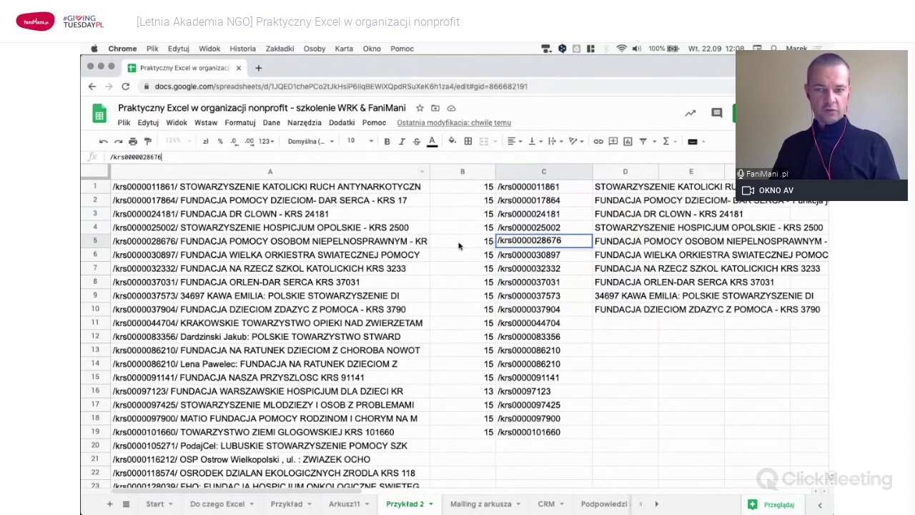
left_click(558, 296)
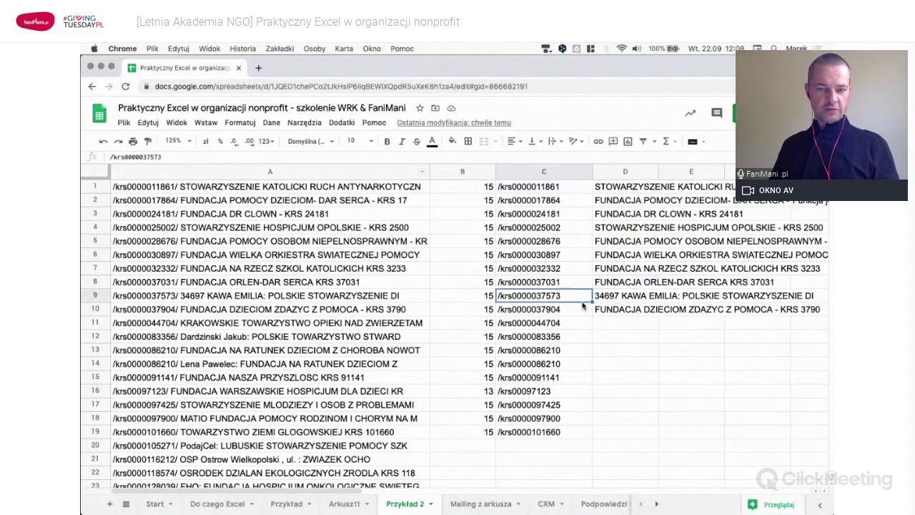
key("Right")
Clear the original entries in A1:A7, leaving #ARG! in B1:B7.
left_click(343, 187)
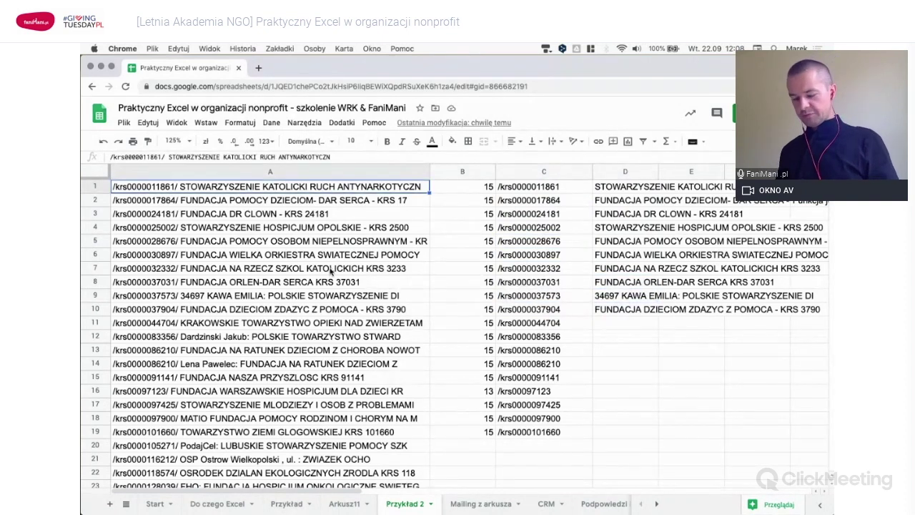
left_click(331, 271, "shift")
key("Delete")
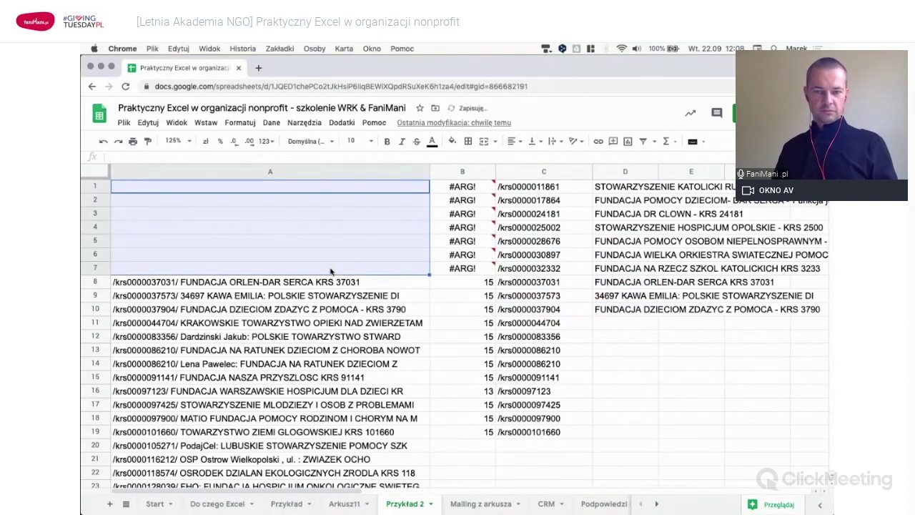
mouse_move(493, 229)
key("Right")
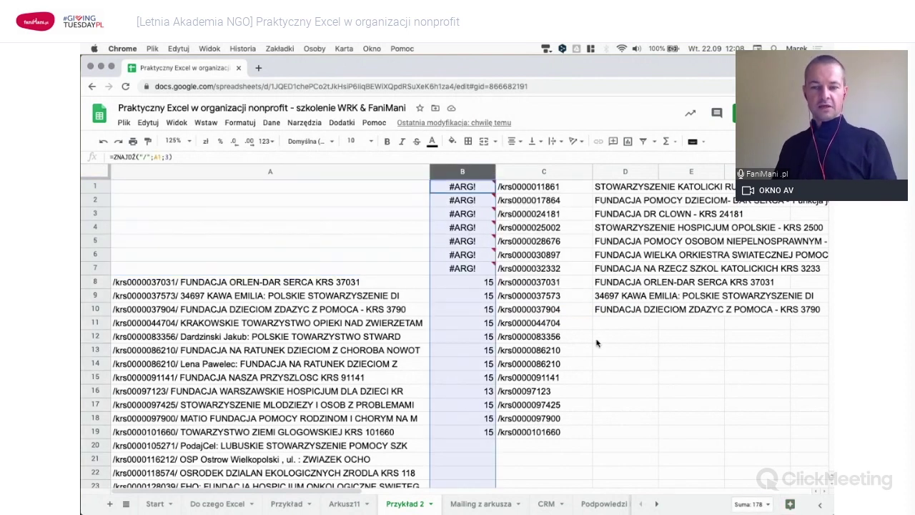
right_click(474, 170)
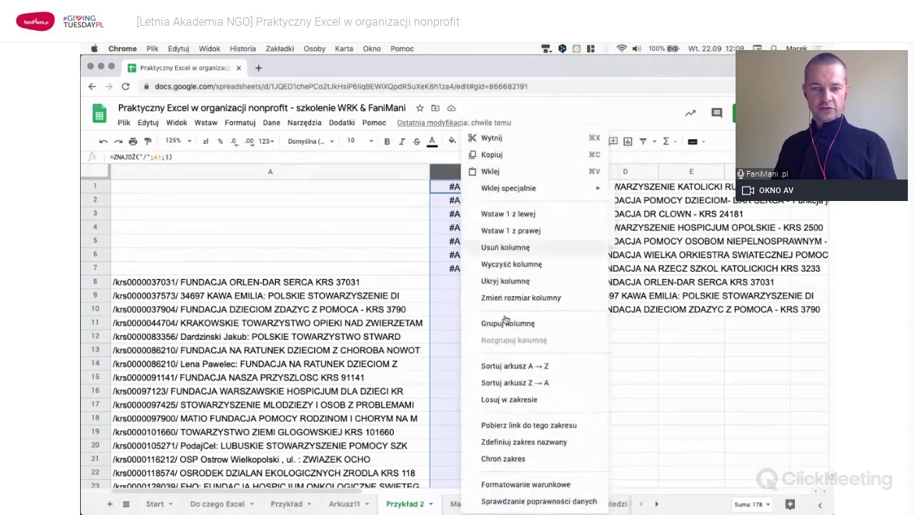
Delete column B and clear the #ADR! errors in B11:B19.
left_click(505, 246)
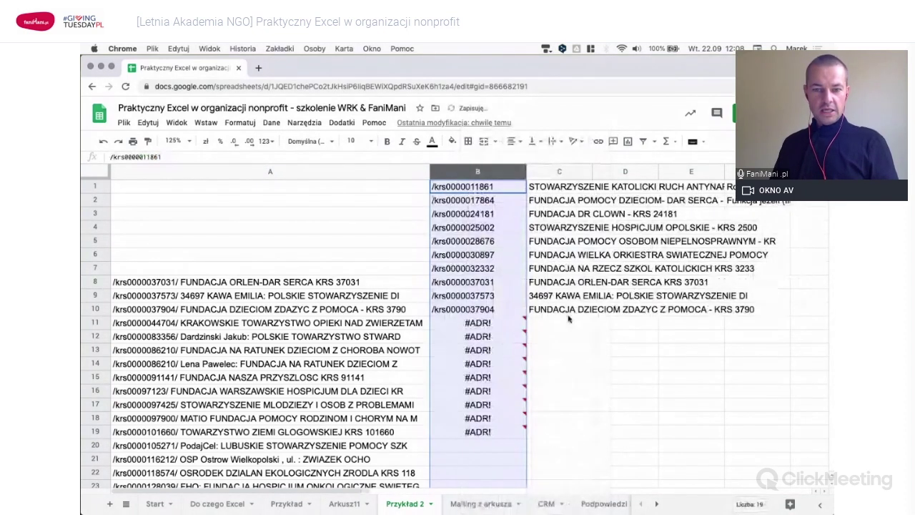
left_click(515, 433, "shift")
key("Delete")
Start a SPLIT formula on A12 in B12, then cancel it.
left_click(511, 341)
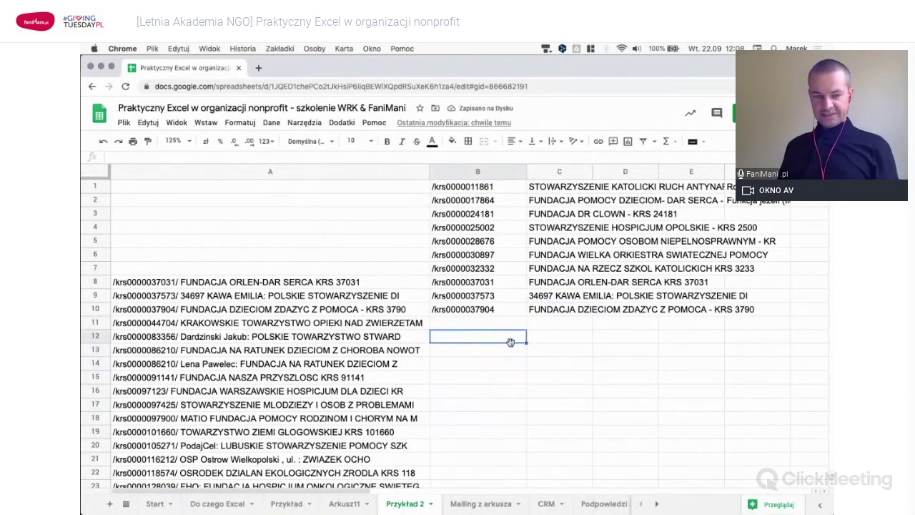
type("=")
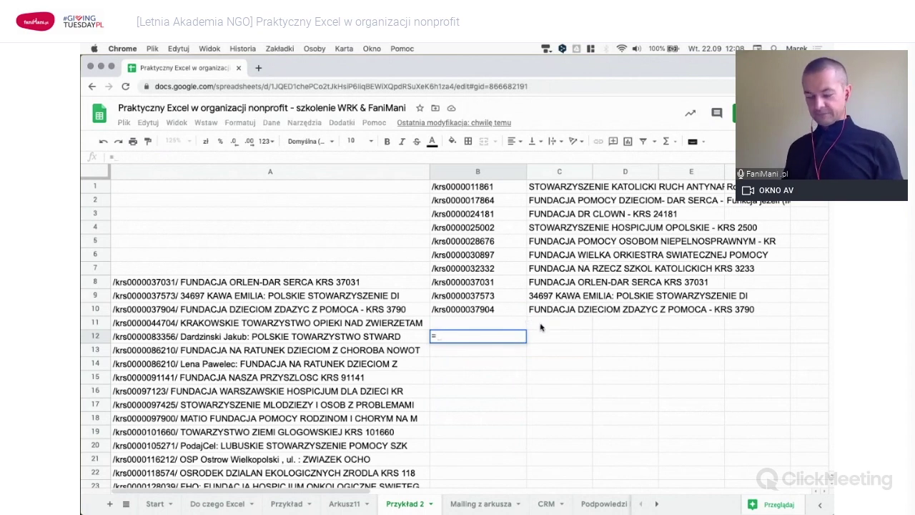
type("spli")
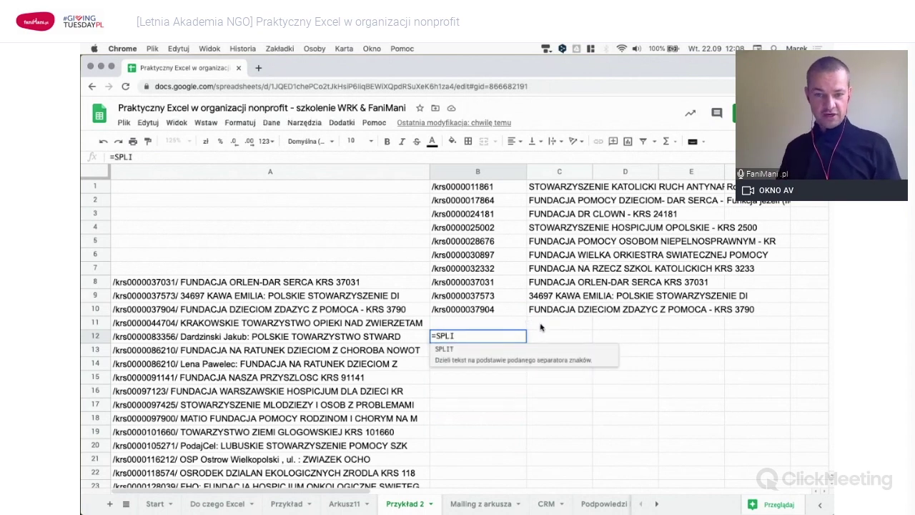
key("Tab")
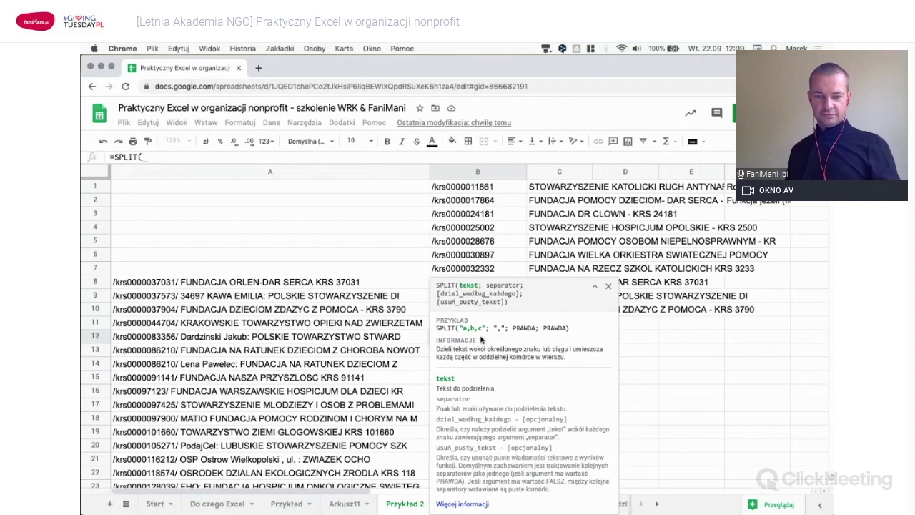
key("Escape")
type("=")
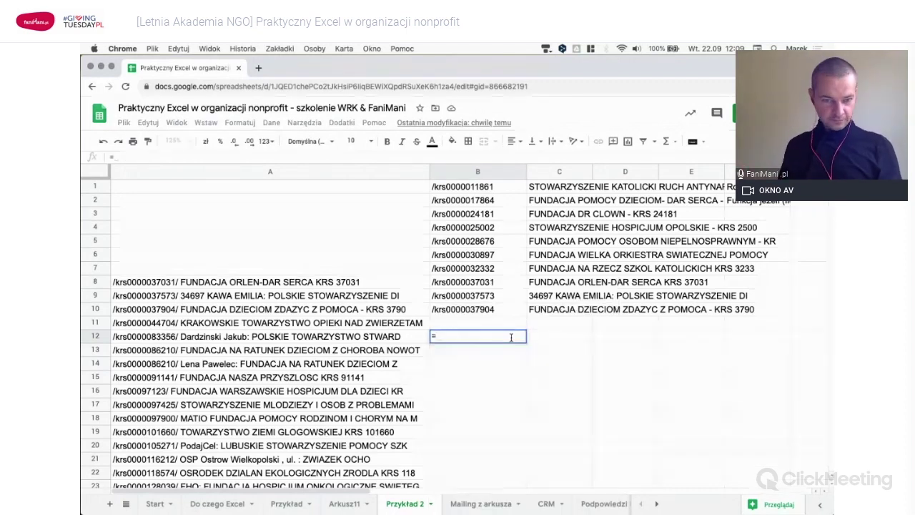
type("sp")
key("Tab")
key("Left")
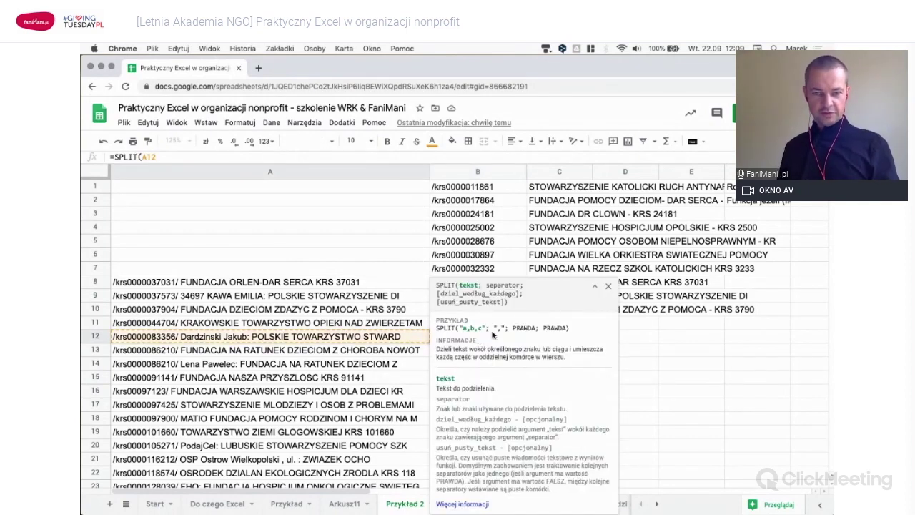
type(";")
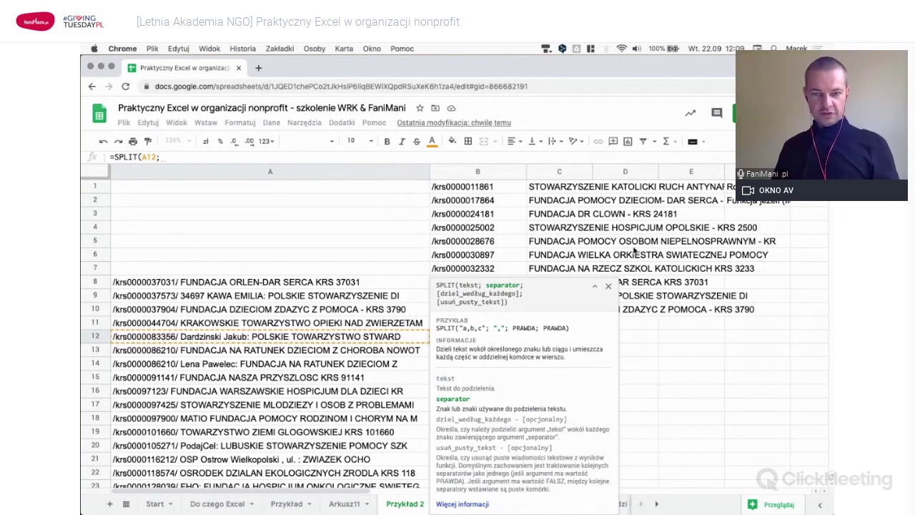
key("Escape")
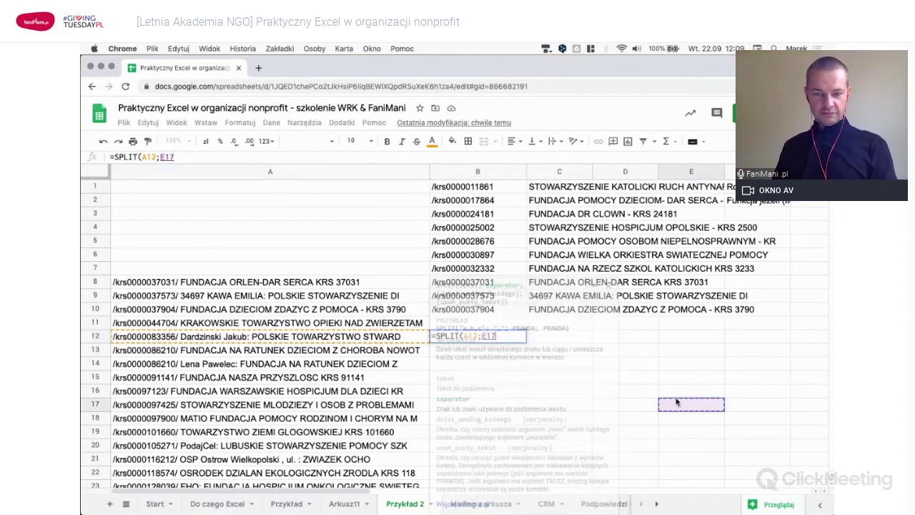
left_click(557, 345)
scroll(556, 342, "down", 3)
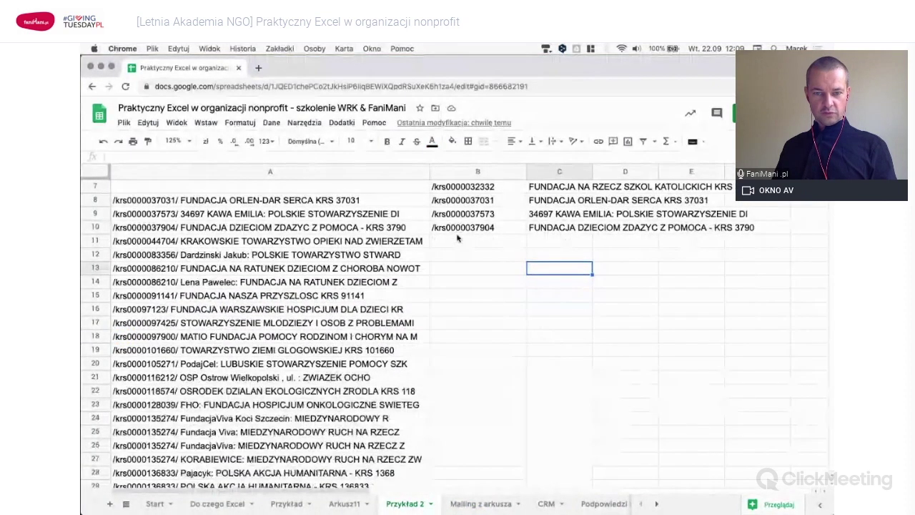
Enter =SPLIT(A11;"/";PRAWDA;) in B11 to split row 11's entry on the slash.
left_click(464, 241)
type("=")
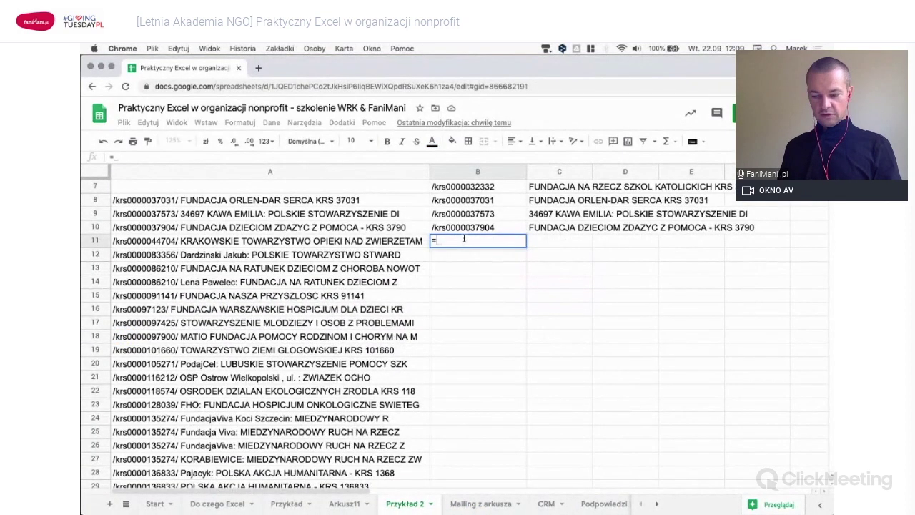
type("SPLIT(")
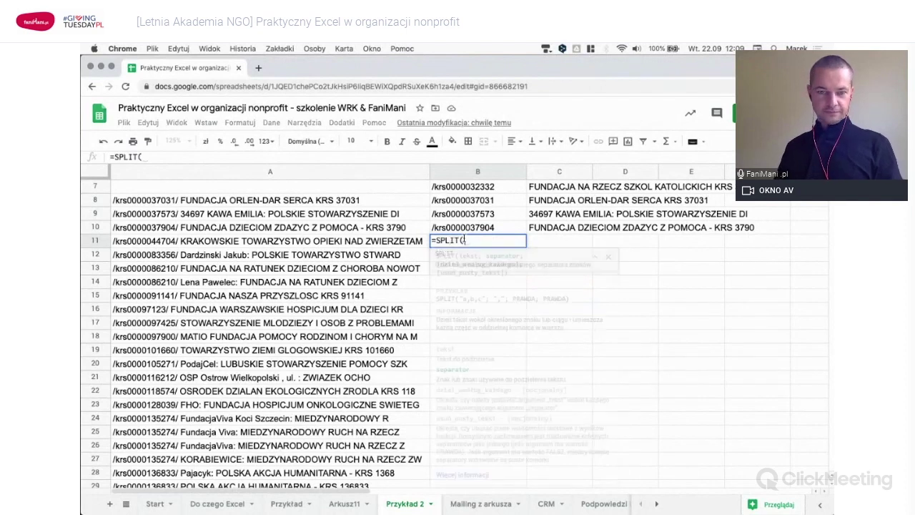
left_click(375, 242)
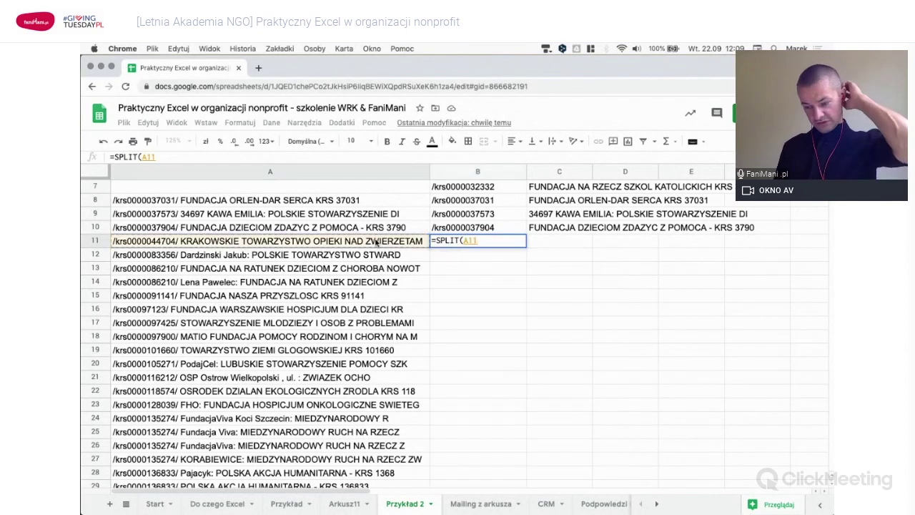
type(";")
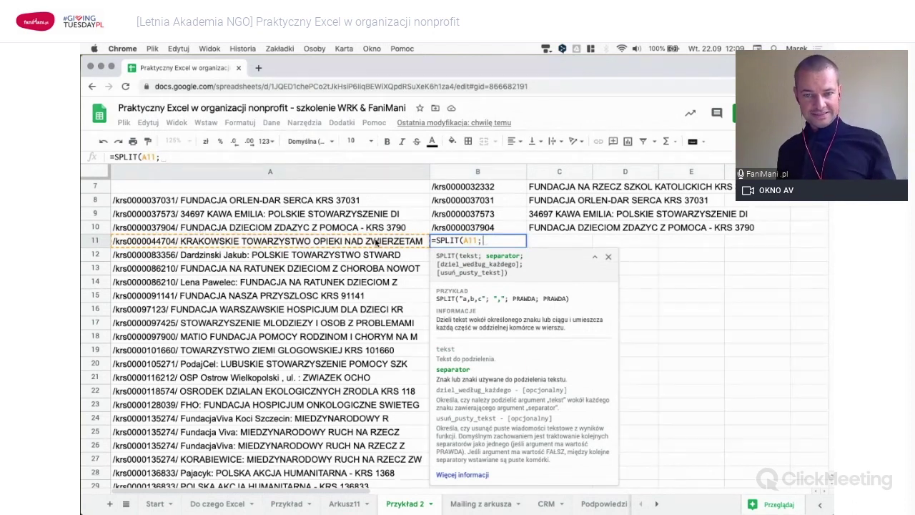
type("\"/")
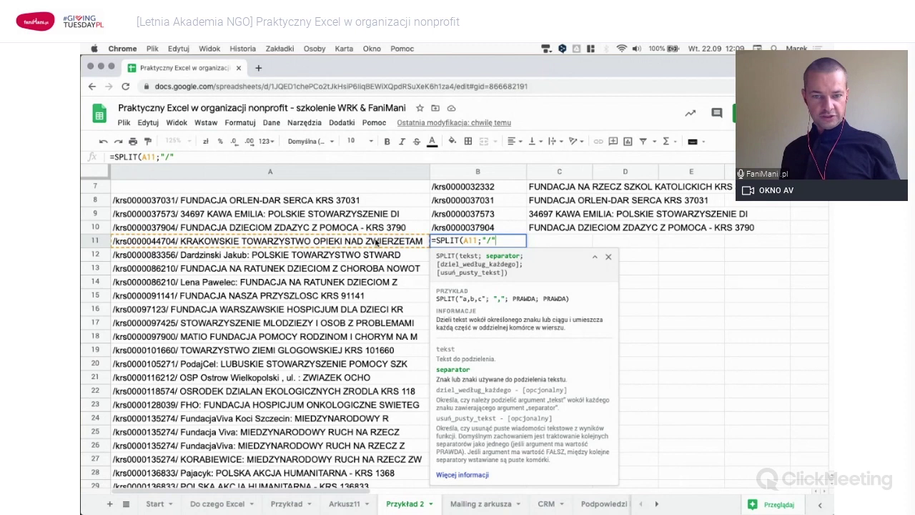
type(";")
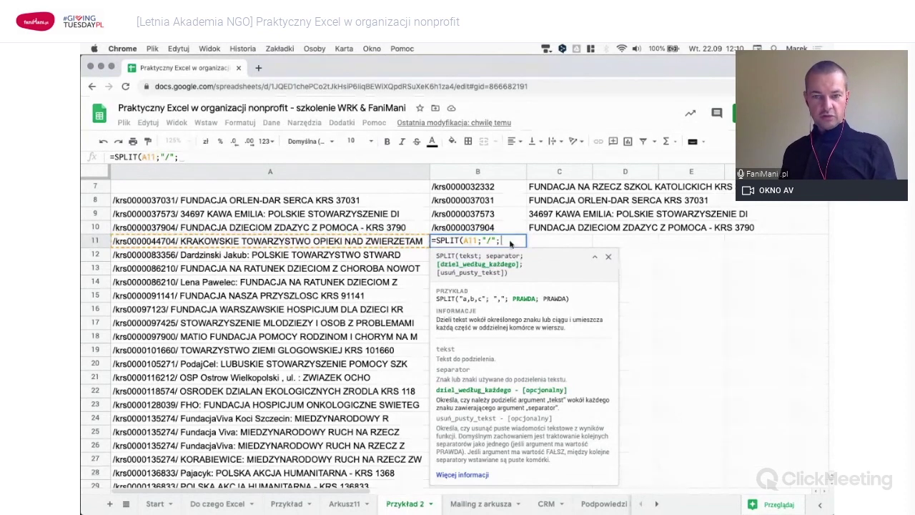
type("PRAWDA")
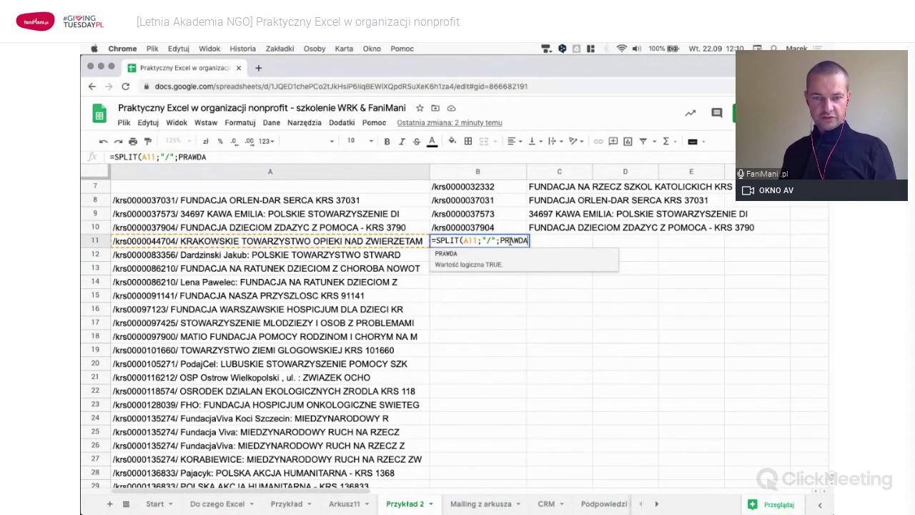
type(";")
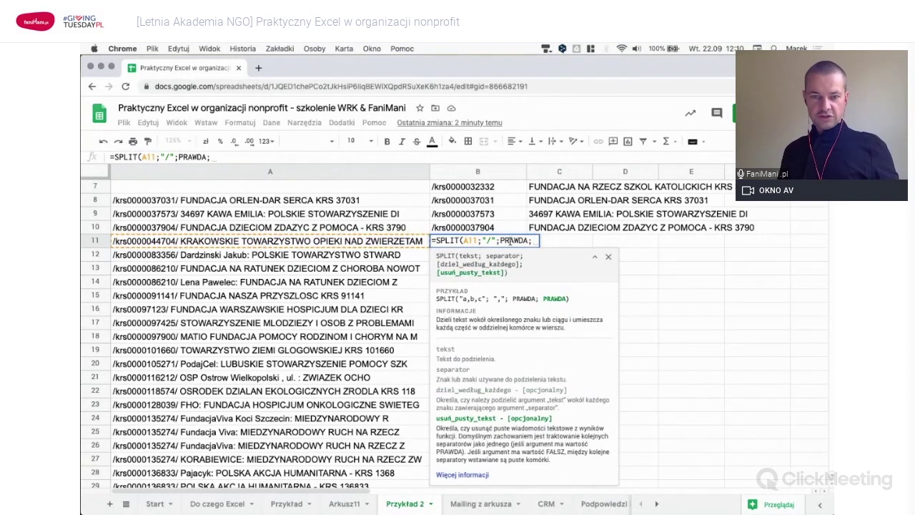
type(")")
key("Return")
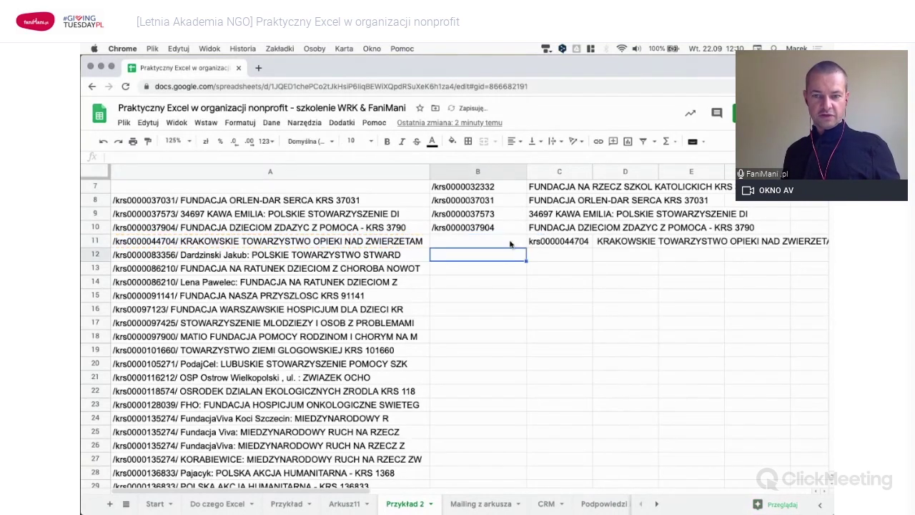
Check the KRS number in C11 and the organization name in D11.
left_click(511, 244)
key("Right")
key("Left")
key("Right")
key("Right")
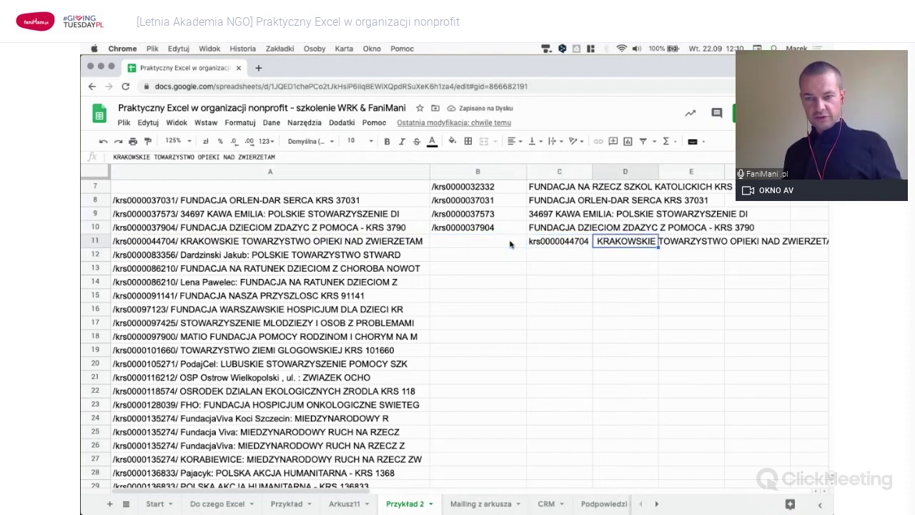
key("Left")
key("Right")
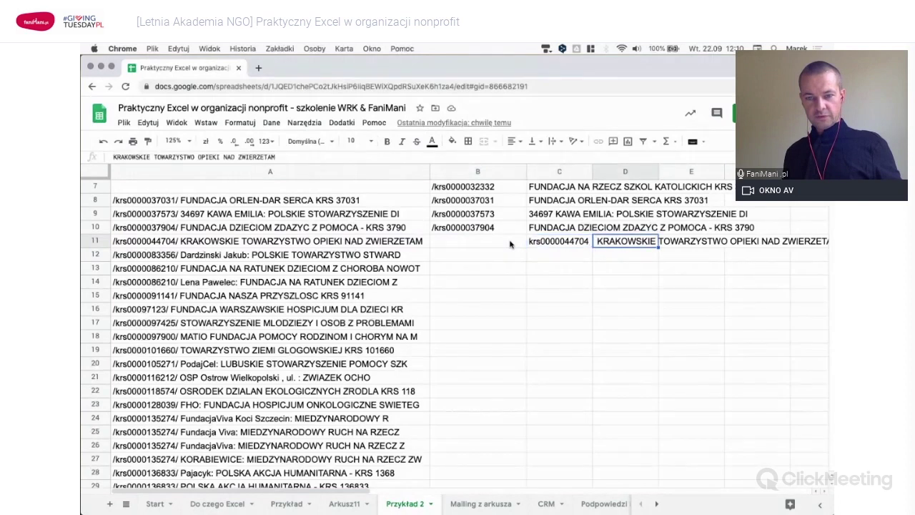
key("Left")
left_click(490, 241)
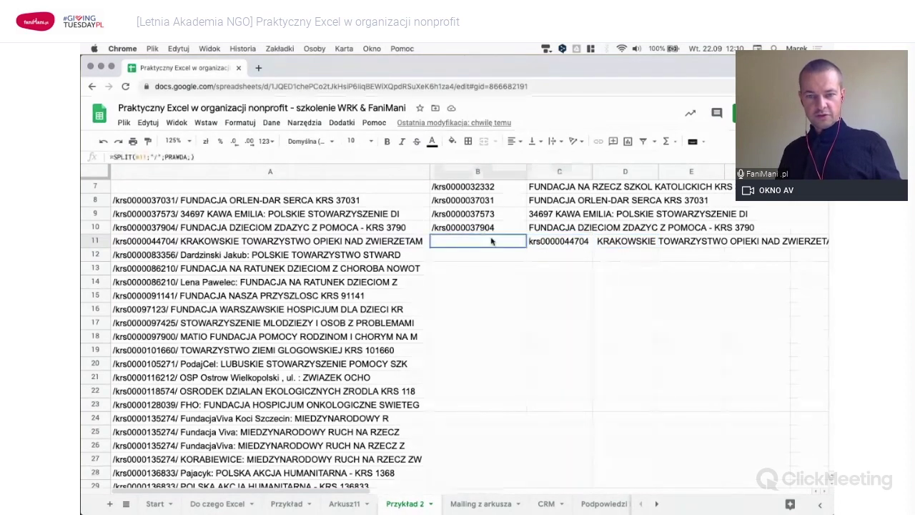
Fill the SPLIT formula down to B26, spot-check rows 12–17, then go to the Mailing z arkusza sheet.
left_click_drag(528, 247, 543, 422)
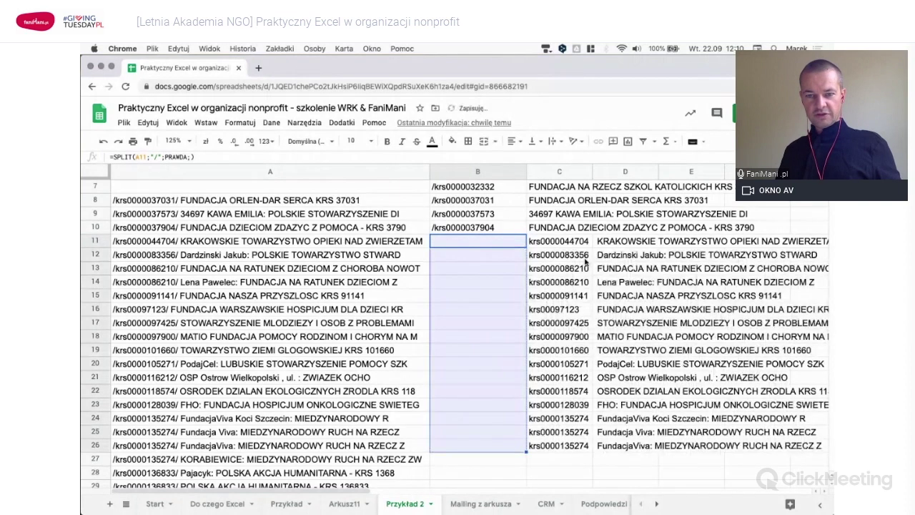
left_click(560, 254)
left_click(559, 323)
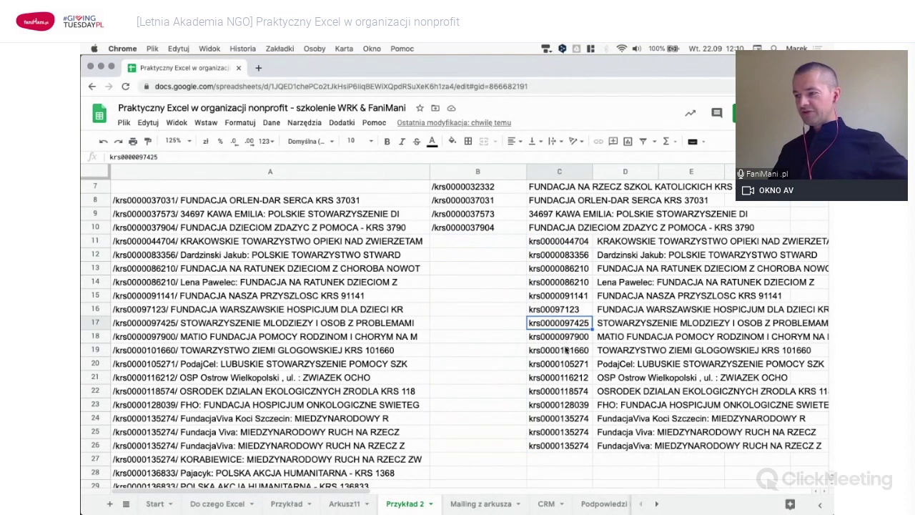
left_click(470, 310)
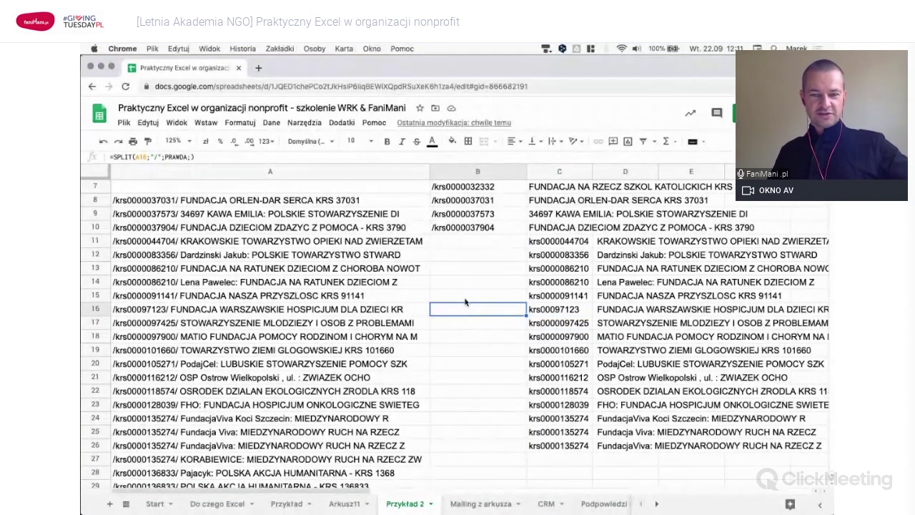
left_click(551, 273)
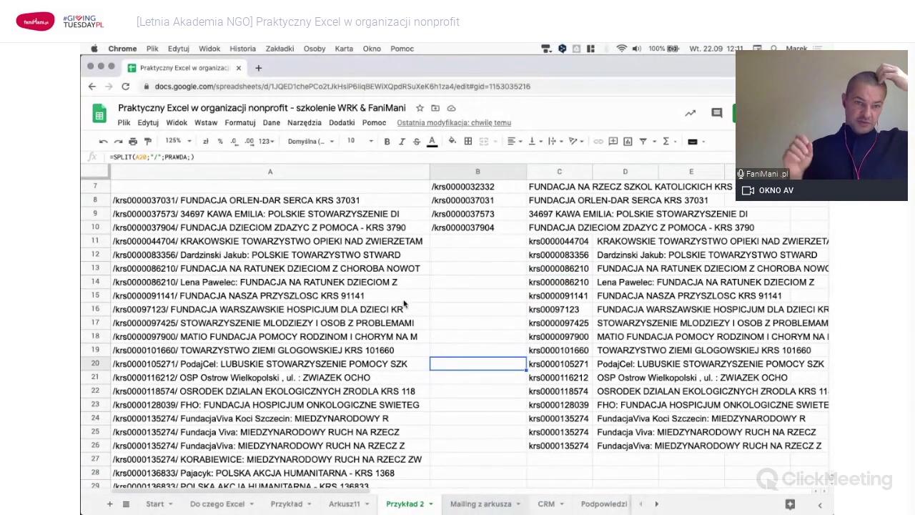
left_click(493, 504)
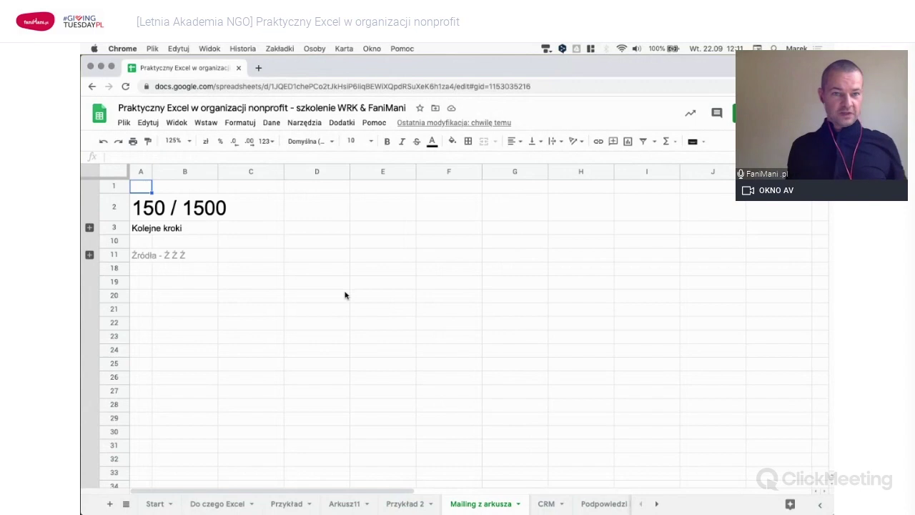
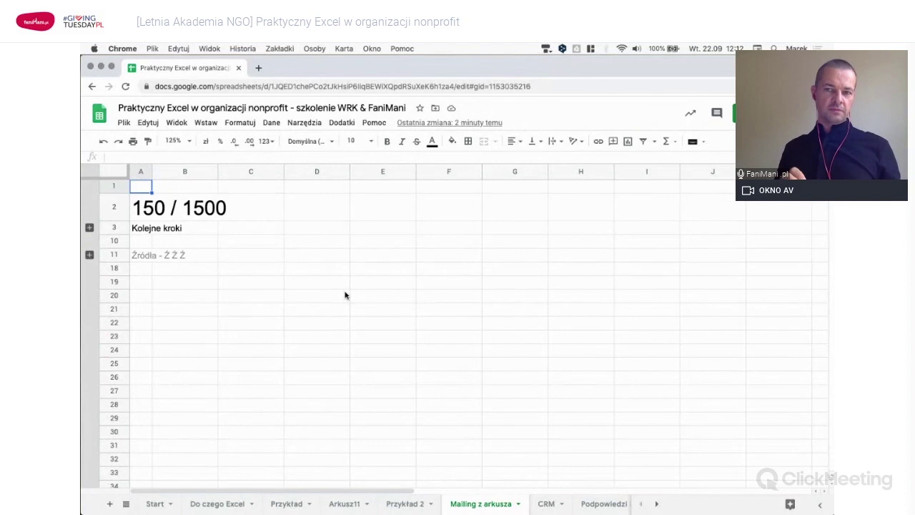
Expand the grouped rows 4–9 under Kolejne kroki to reveal the six numbered mail-merge steps.
left_click(164, 215)
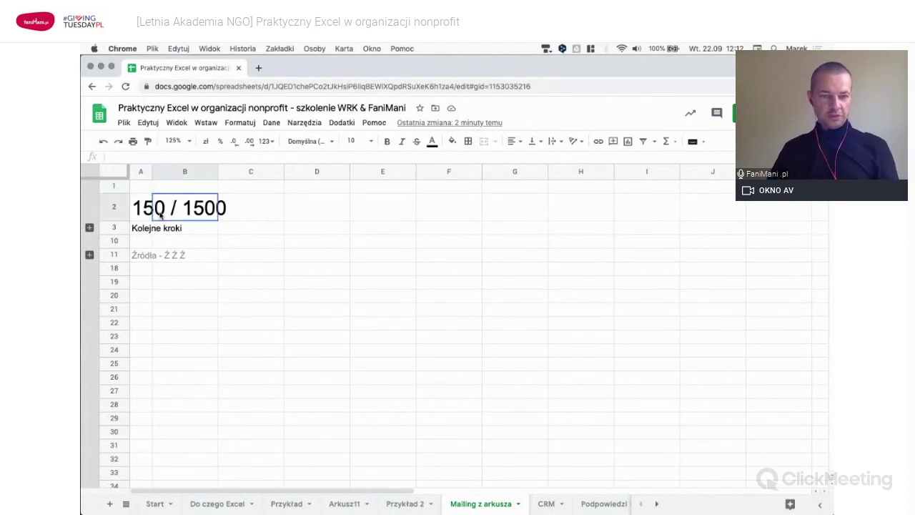
key("Left")
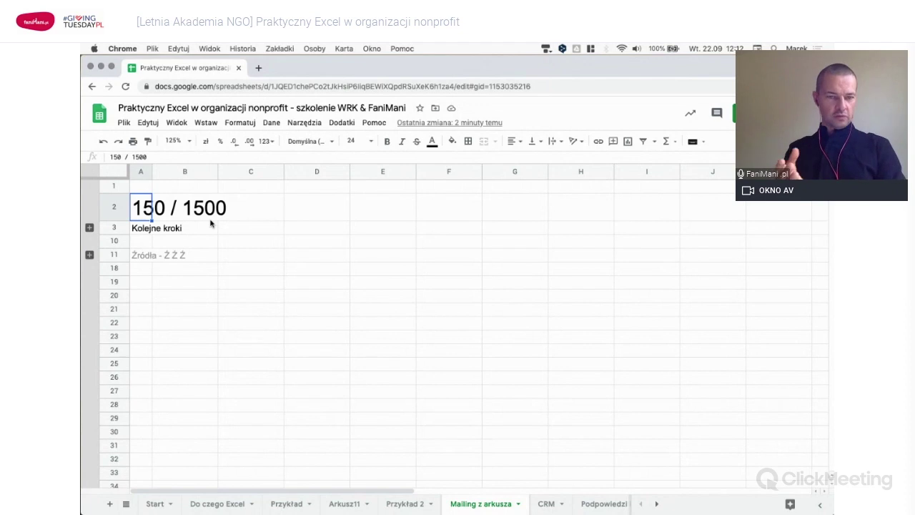
left_click(175, 232)
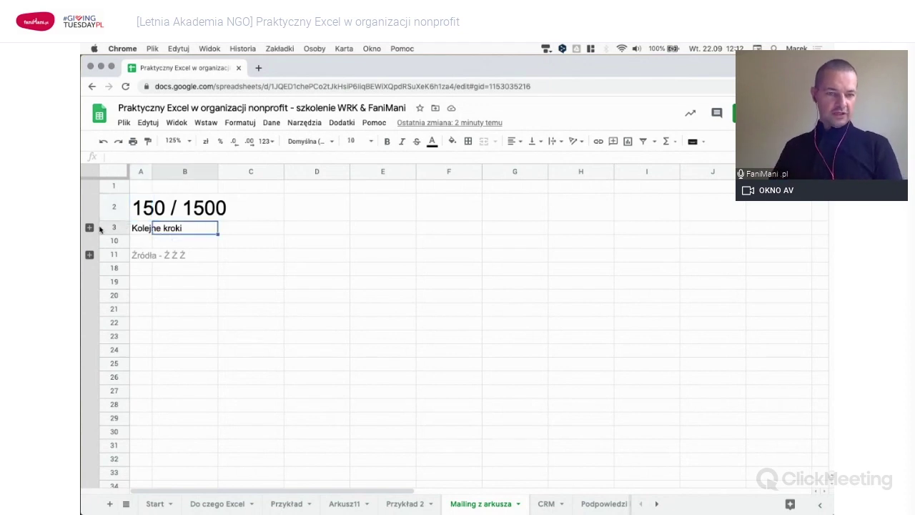
key("alt+shift+Down")
left_click(178, 234)
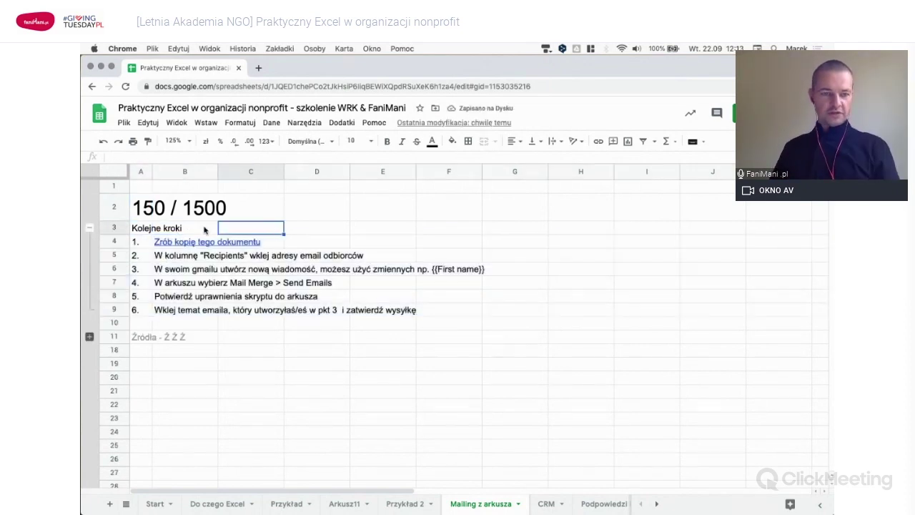
Open the Gmail/Sheets Mail Merge template linked in step 1 and make your own copy.
left_click(208, 263)
left_click(177, 66)
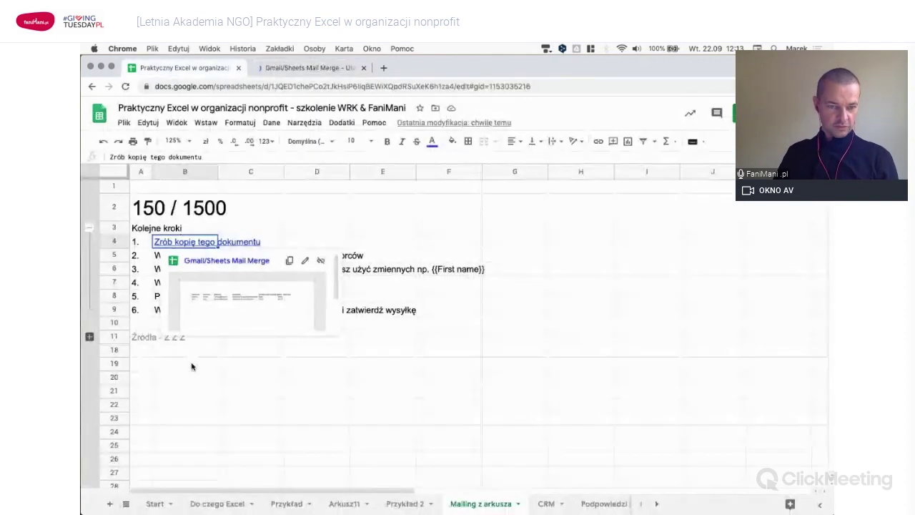
left_click(252, 230)
key("Left")
key("Down")
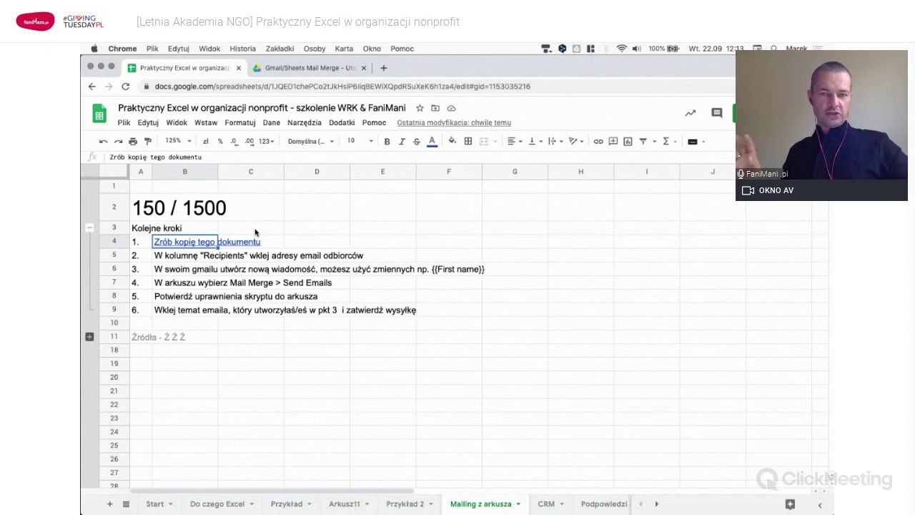
key("Down")
key("Up")
left_click(300, 70)
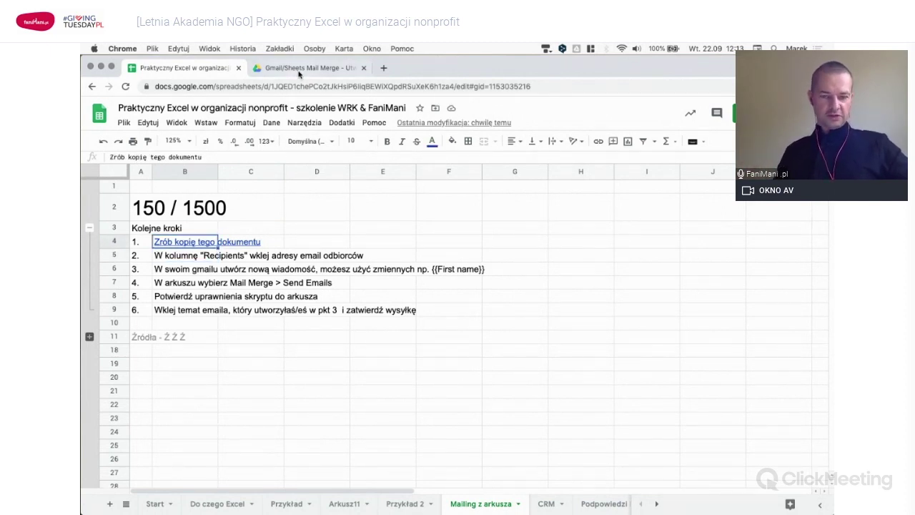
left_click(301, 281)
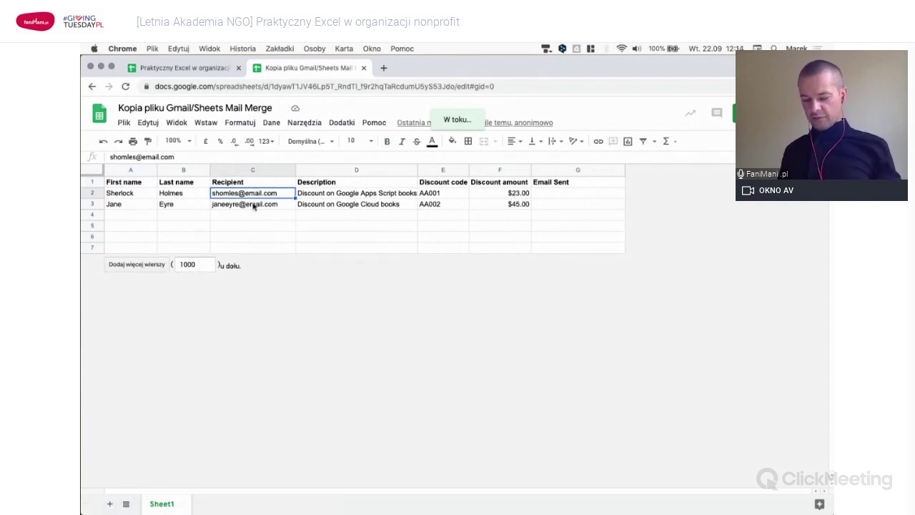
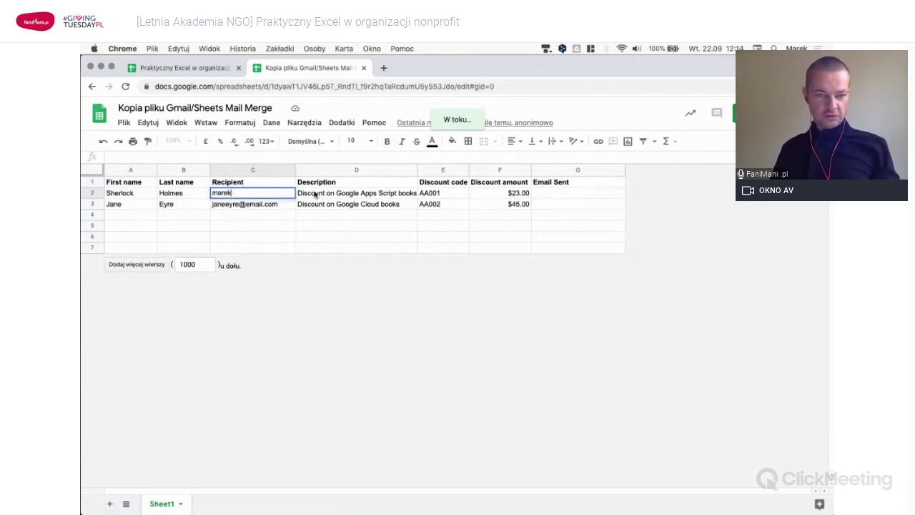
Replace the first Recipient address with your first test e-mail address.
key("Tab")
left_click(251, 196)
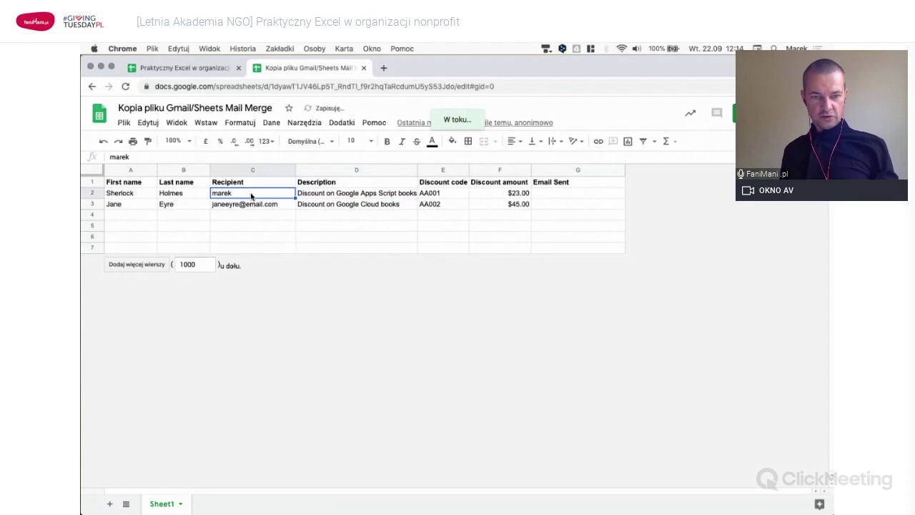
double_click(251, 193)
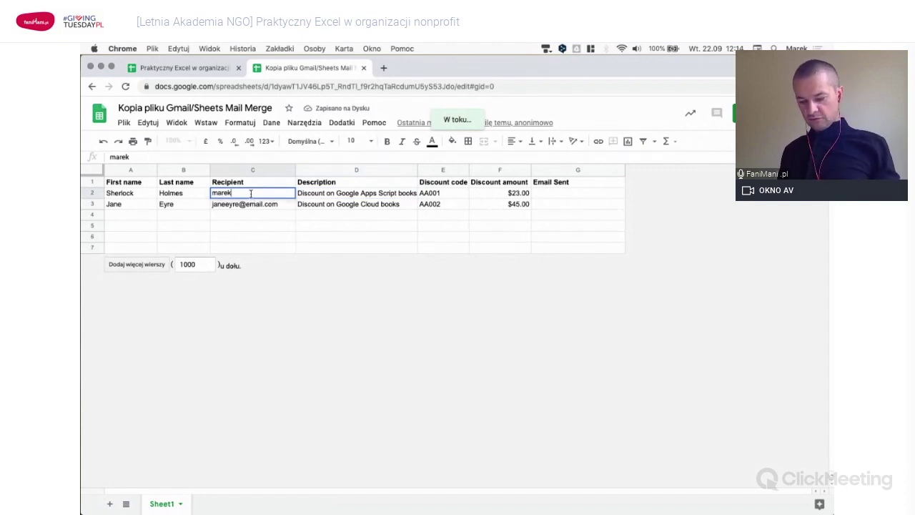
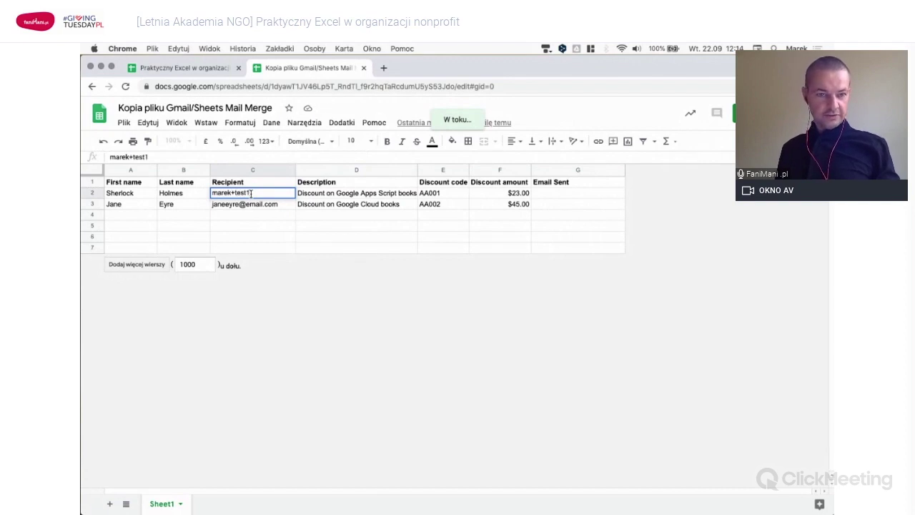
key("Return")
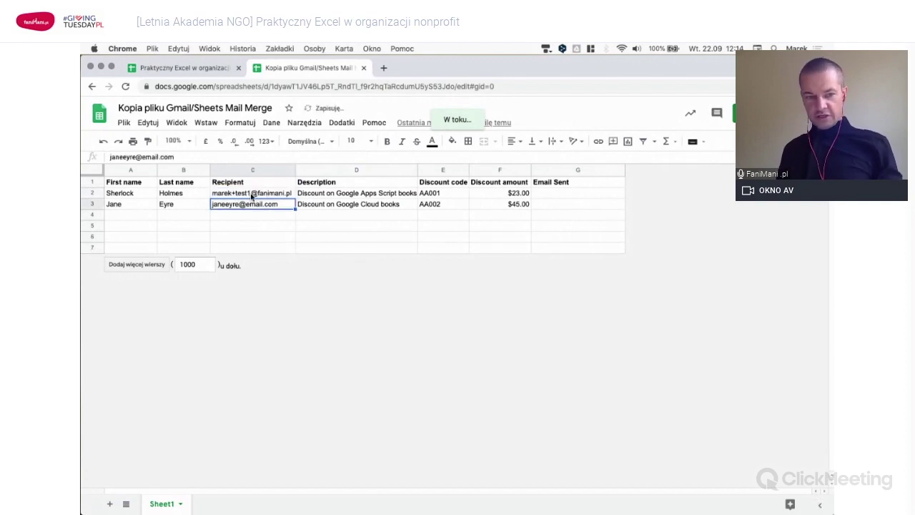
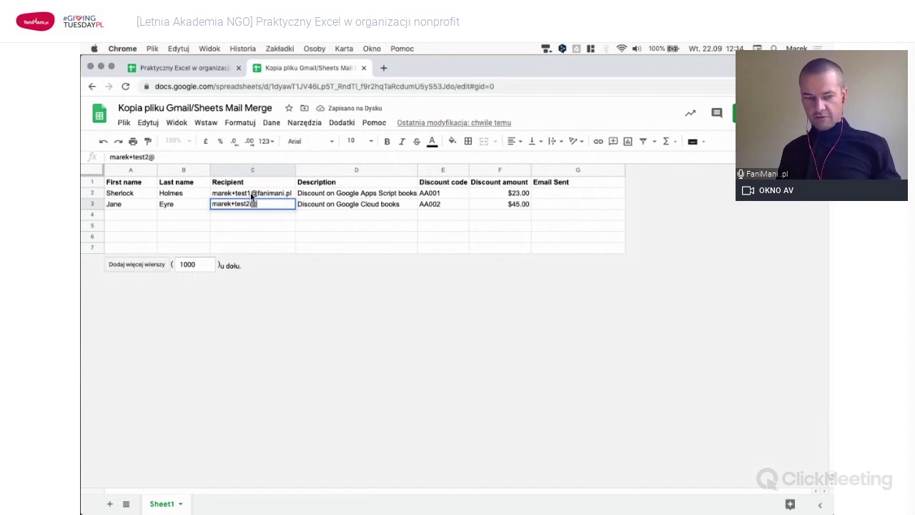
Enter your second test e-mail address in the second Recipient cell.
key("Return")
key("Up")
key("Right")
key("Right")
key("Up")
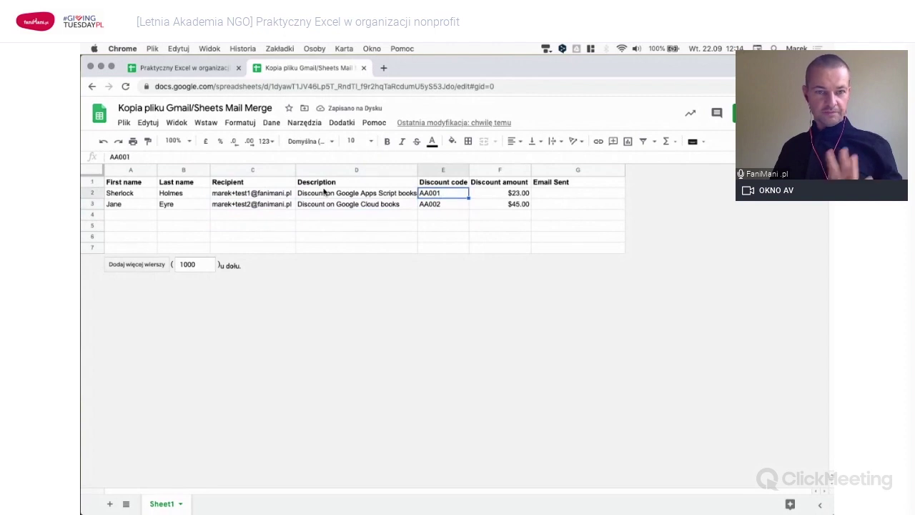
left_click(324, 191)
left_click(267, 197)
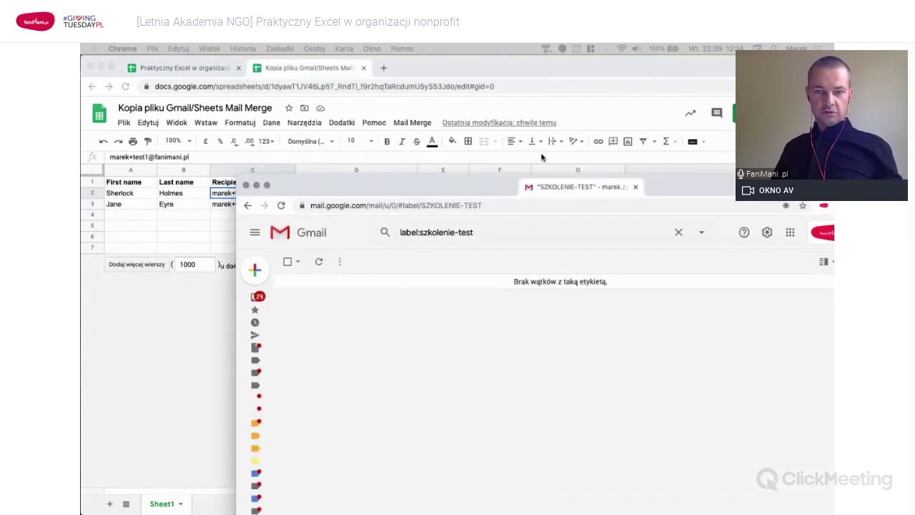
Maximise Gmail and compose a new message with subject 'Test szkolenie 22/09/2020'.
left_click_drag(616, 169, 624, 67)
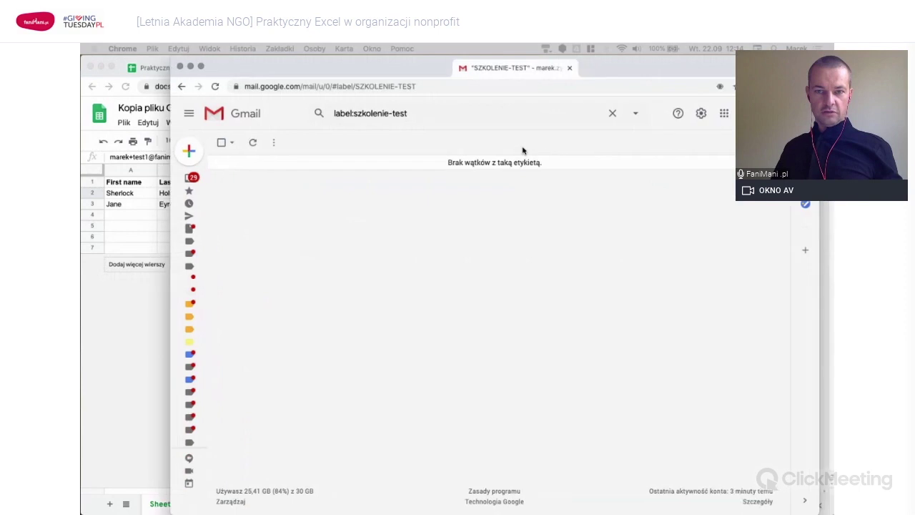
double_click(624, 69)
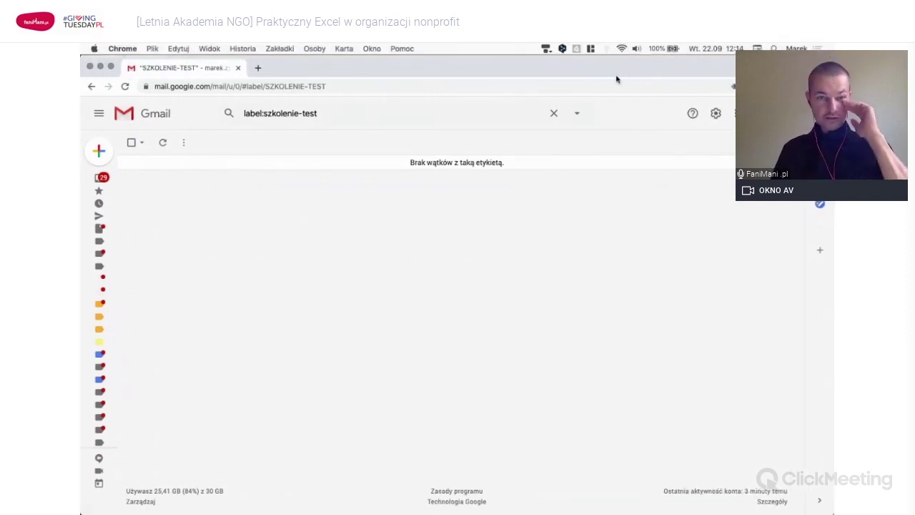
left_click(103, 153)
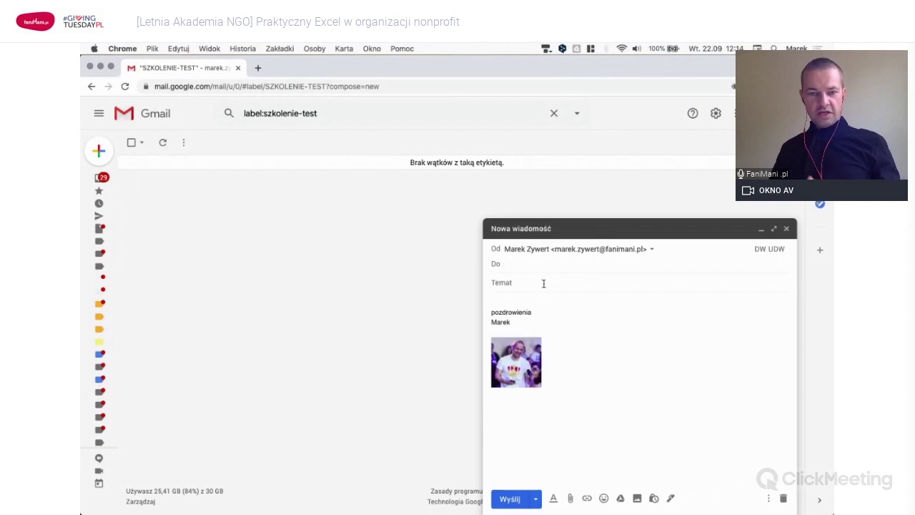
left_click(543, 284)
type("Te")
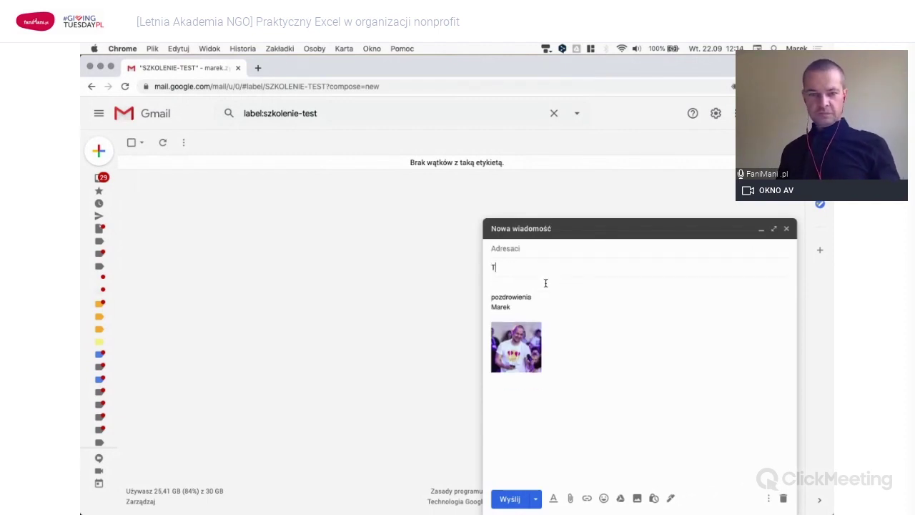
type("st szkolenie")
type("22/09/2020")
Add a blank line above the signature in the message body and return to the spreadsheet.
left_click(539, 294)
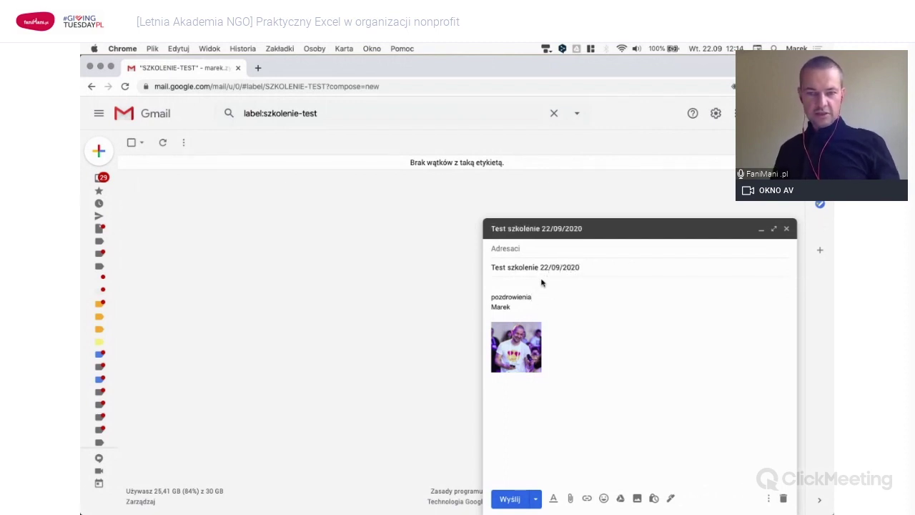
key("Return")
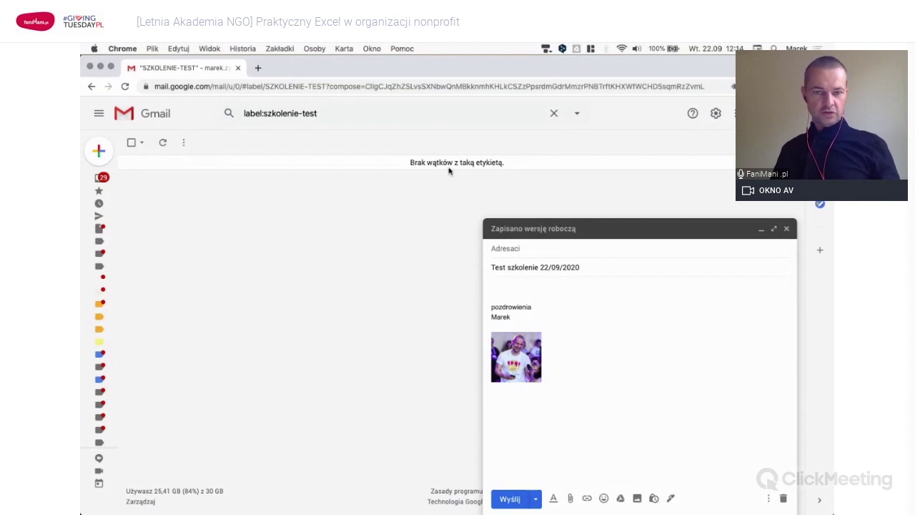
key("super+grave")
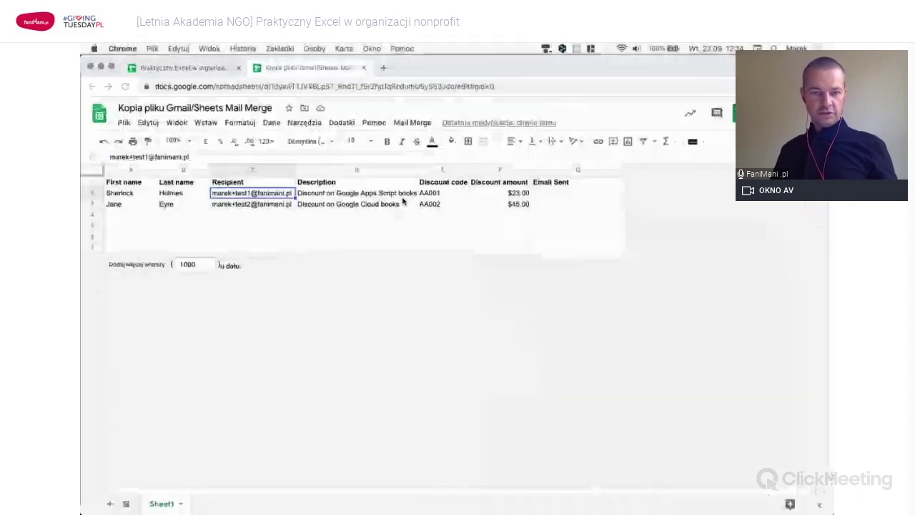
Copy the {{First name}} variable from step 3 of the training sheet into the clipboard and return to the draft body.
left_click(208, 68)
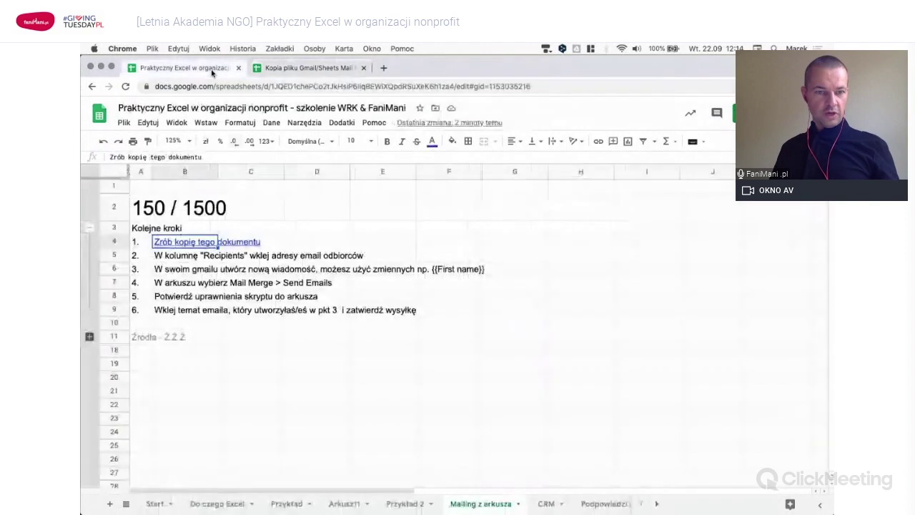
left_click(174, 257)
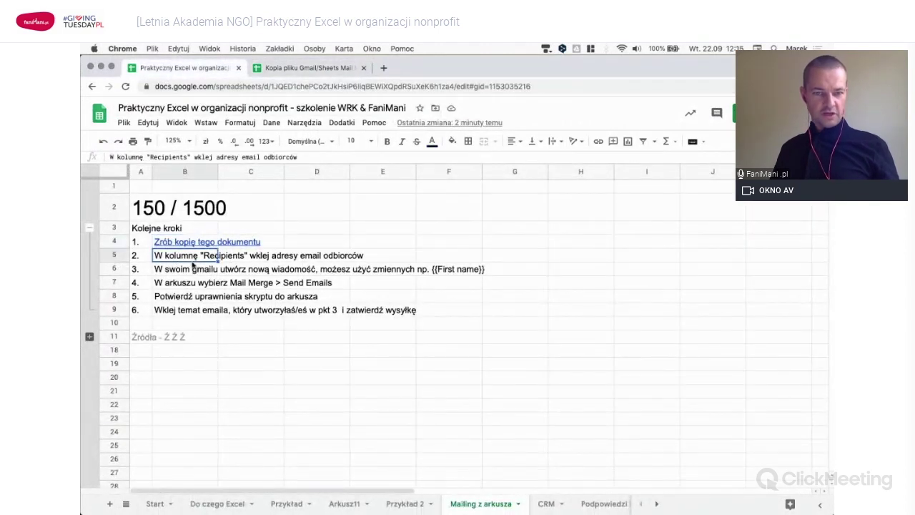
left_click(172, 272)
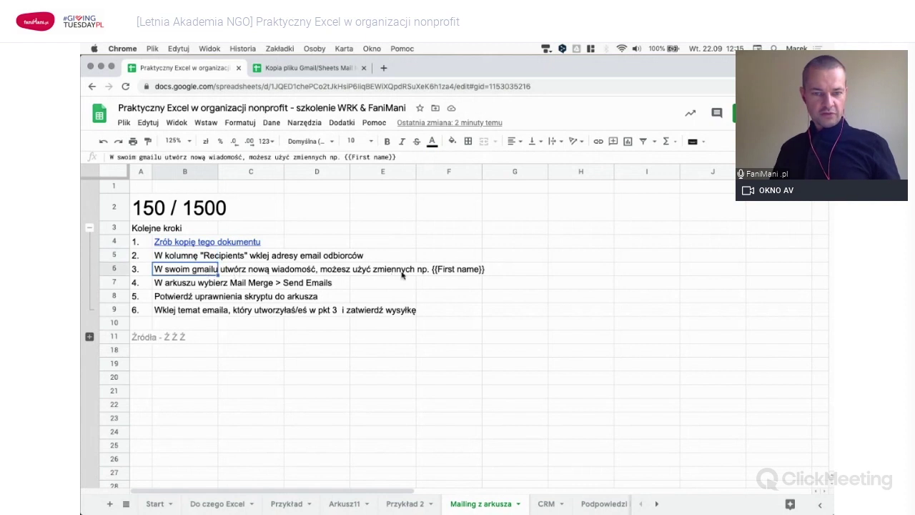
double_click(484, 269)
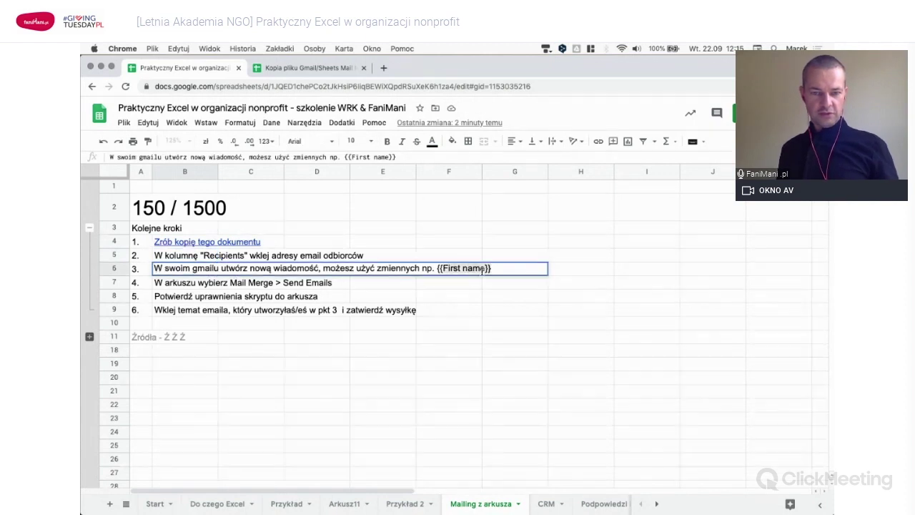
left_click(477, 221)
left_click(440, 273)
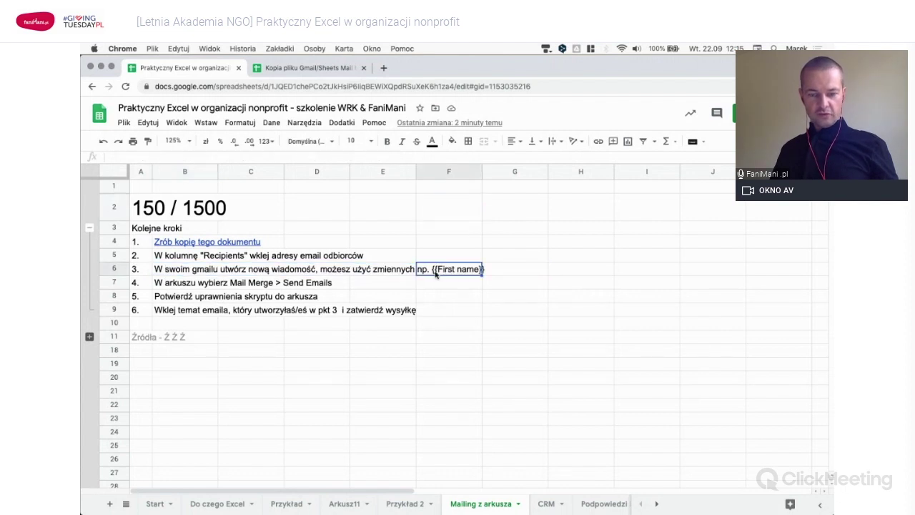
key("super+grave")
left_click(512, 286)
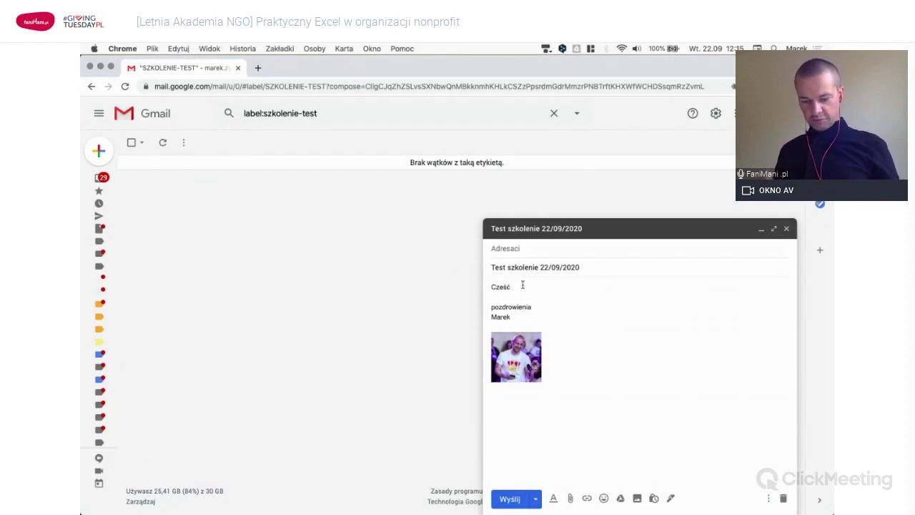
Paste {{First name}} after the 'Cześć' greeting, add blank lines, and copy the draft subject.
type("{{First name}}")
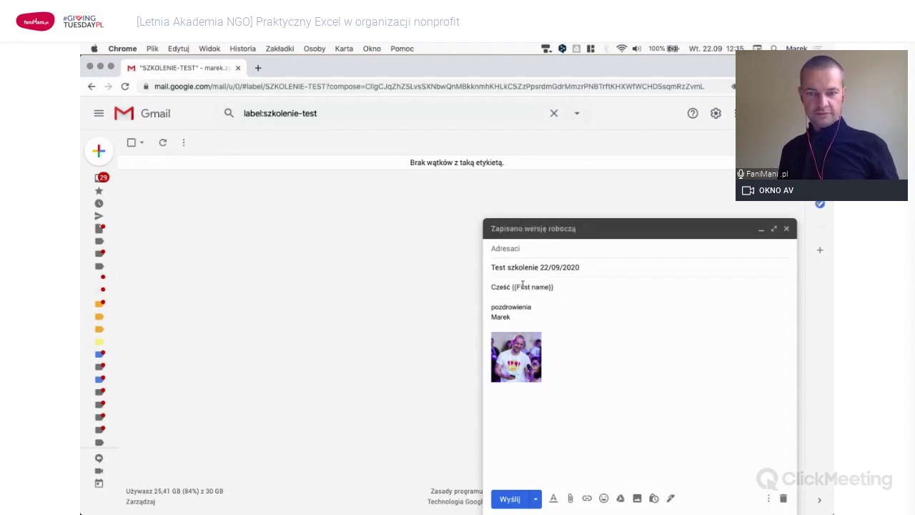
key("Return")
key("Return")
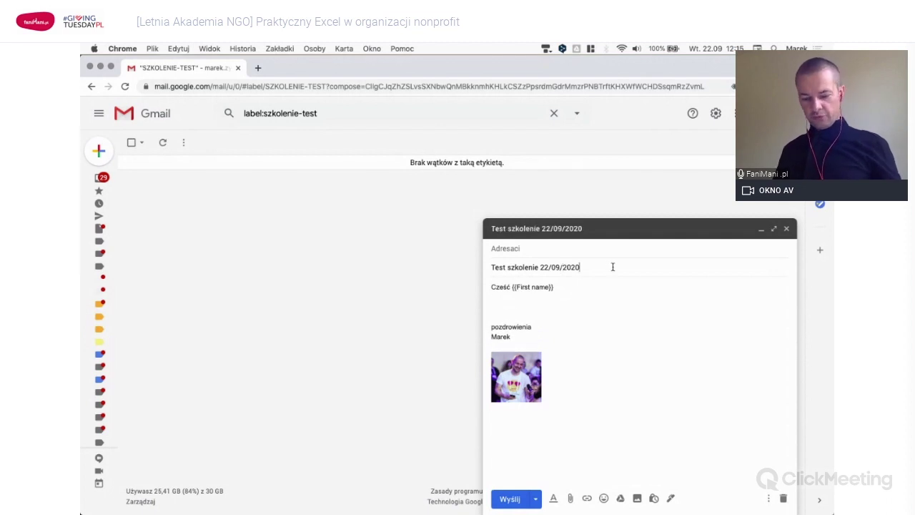
key("super+a")
key("super+c")
key("super+grave")
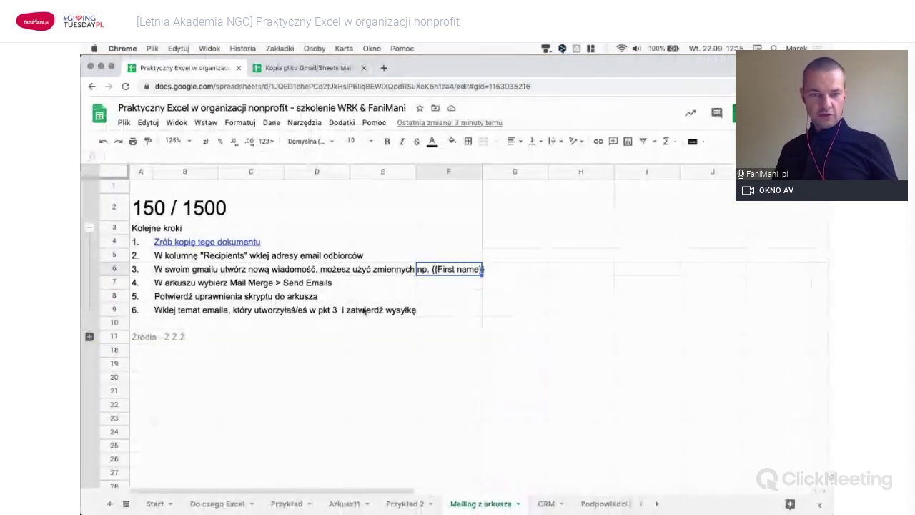
In the 'Kopia pliku Gmail/Sheets Mail Merge' copy, run Mail Merge > Send Emails.
left_click(216, 283)
left_click(264, 286)
left_click(168, 287)
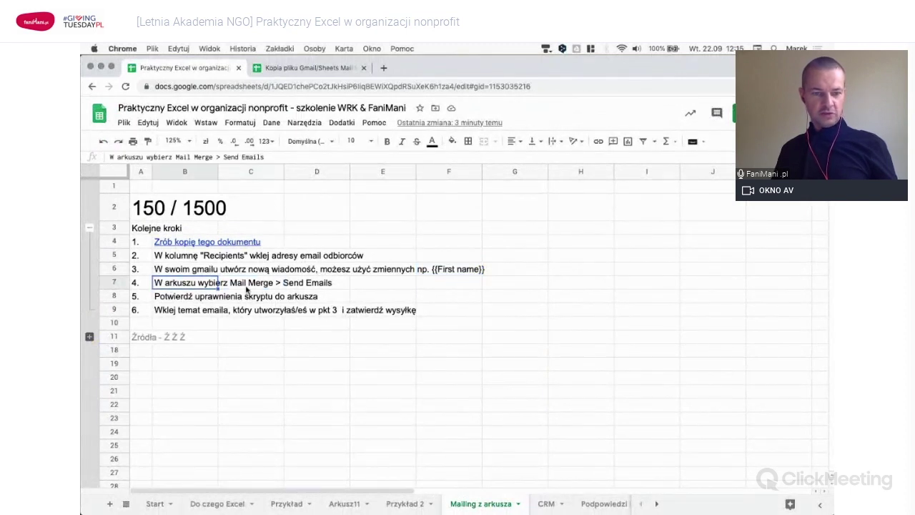
left_click(307, 68)
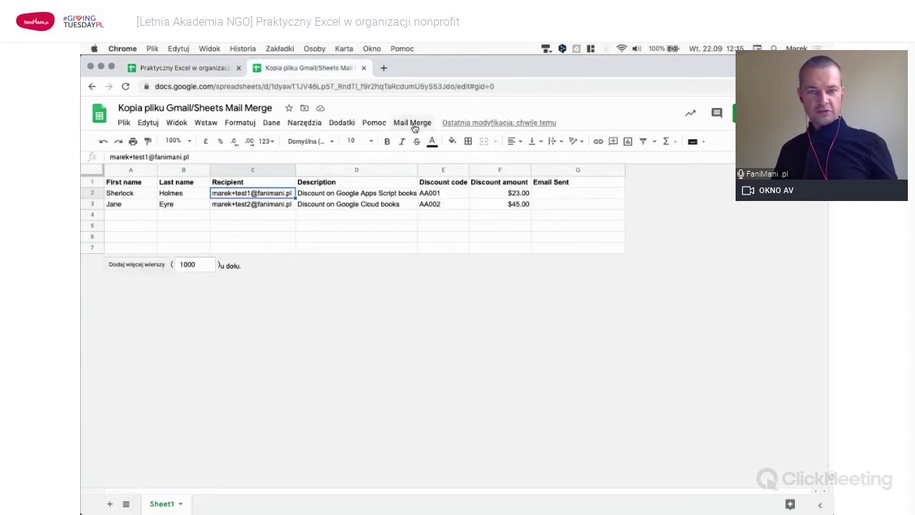
left_click(412, 123)
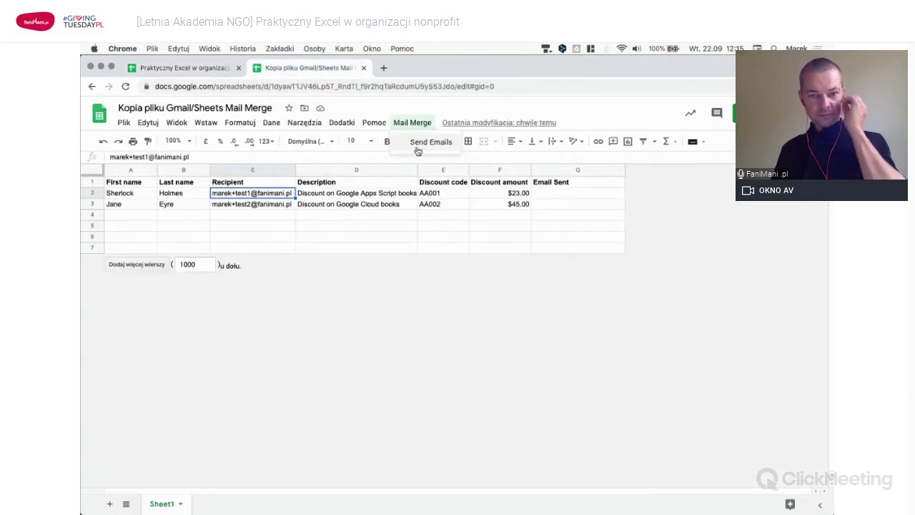
left_click(423, 147)
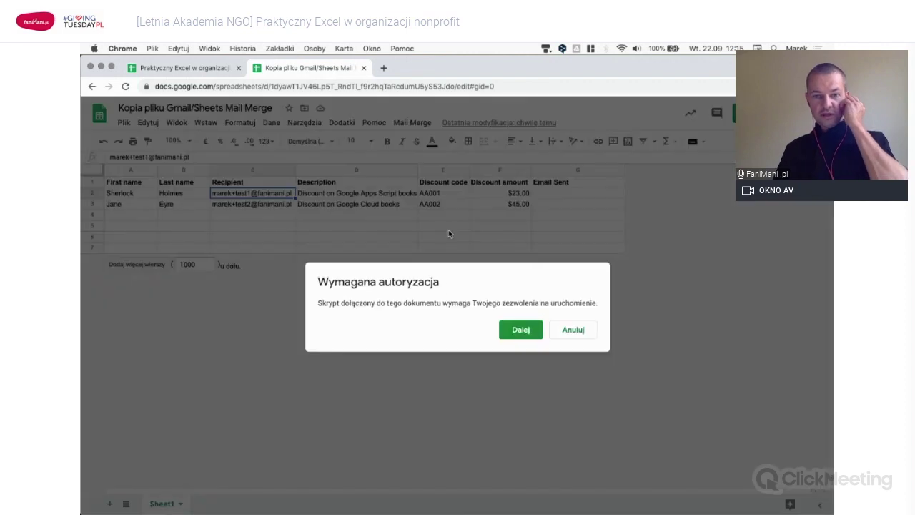
Authorize the mail-merge script with your Google account, granting its Gmail and Sheets permissions.
left_click(521, 330)
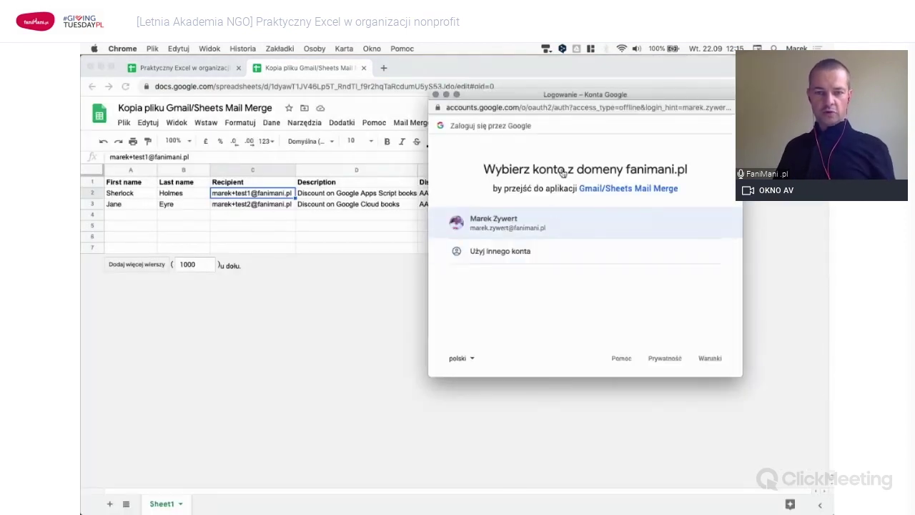
left_click(594, 222)
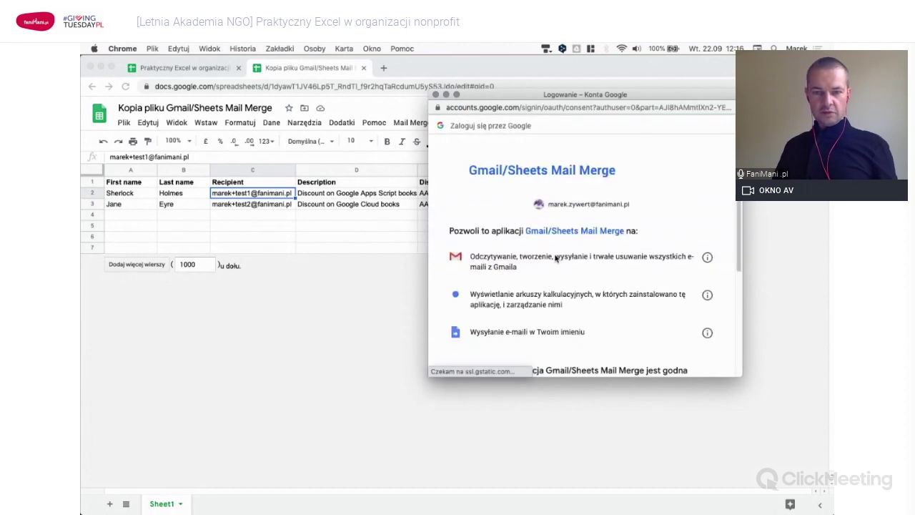
scroll(670, 265, "down", 5)
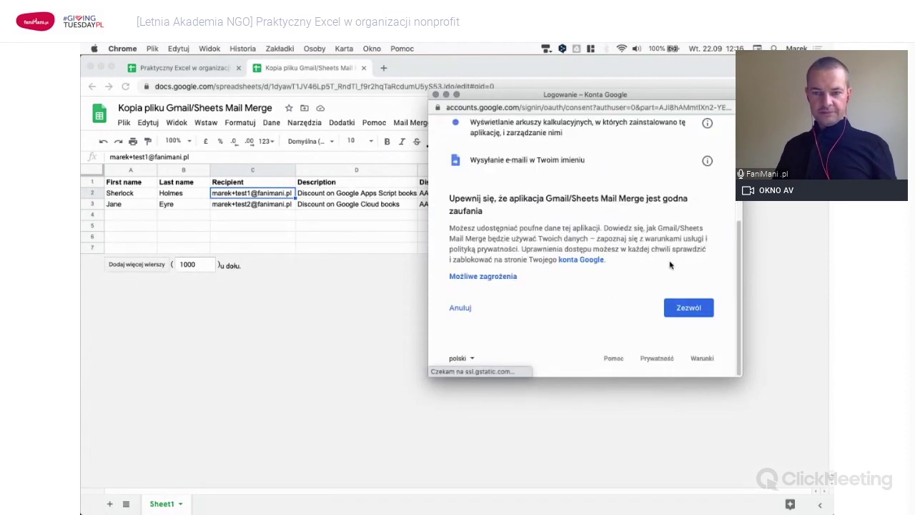
left_click(690, 313)
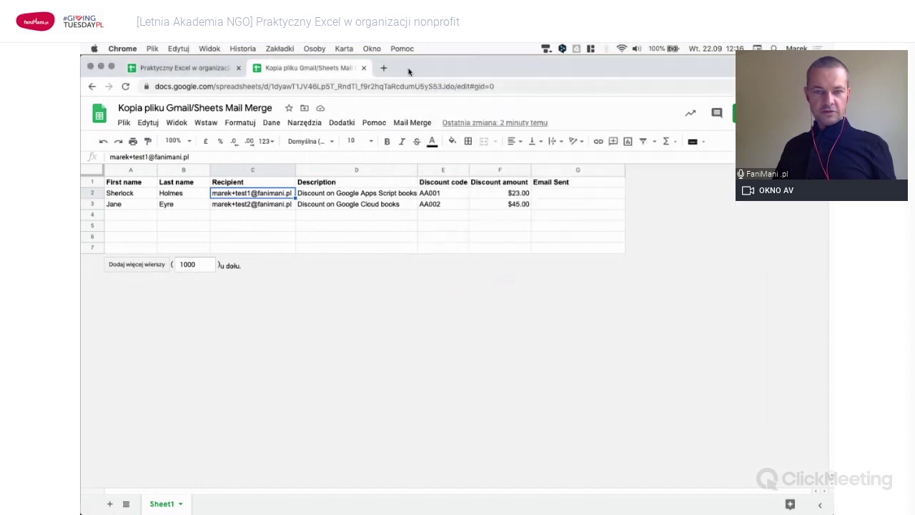
Run Mail Merge > Send Emails again, entering draft subject 'Test szkolenie 22/09/2020'.
left_click(416, 123)
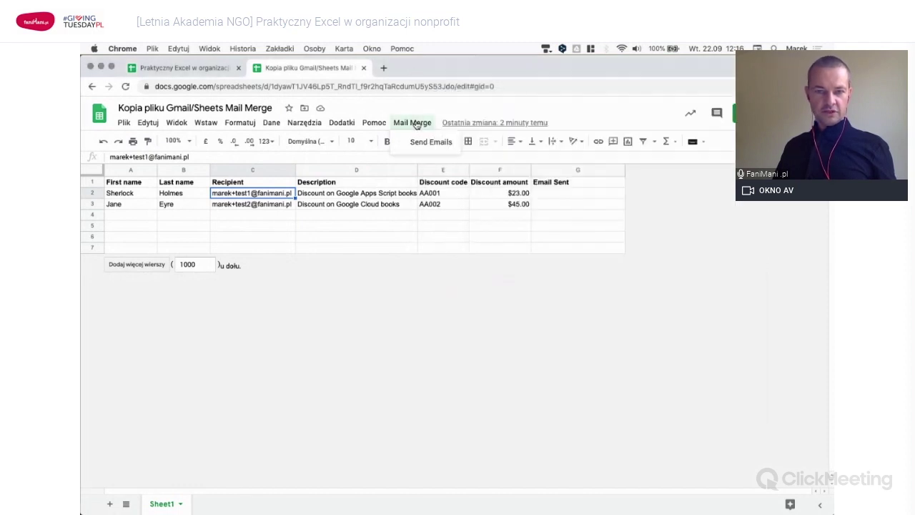
left_click(419, 142)
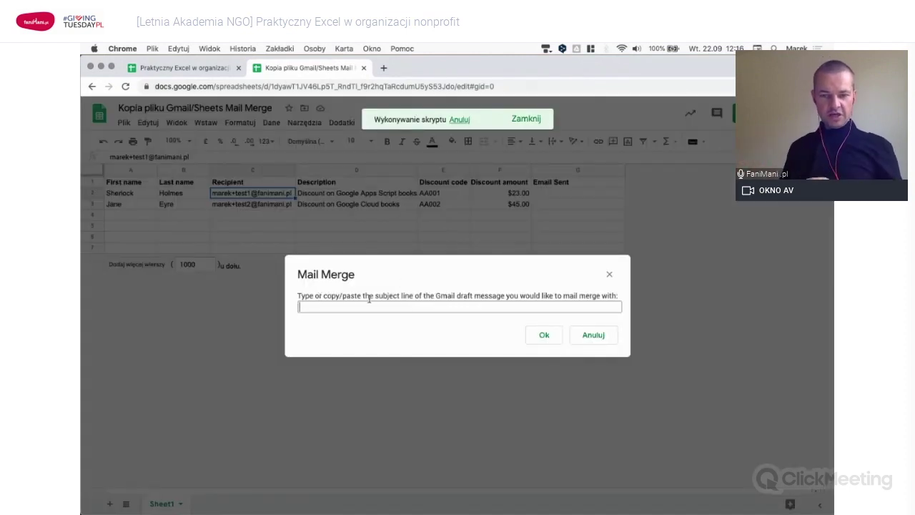
type("Test szkolenie 22/09/2020")
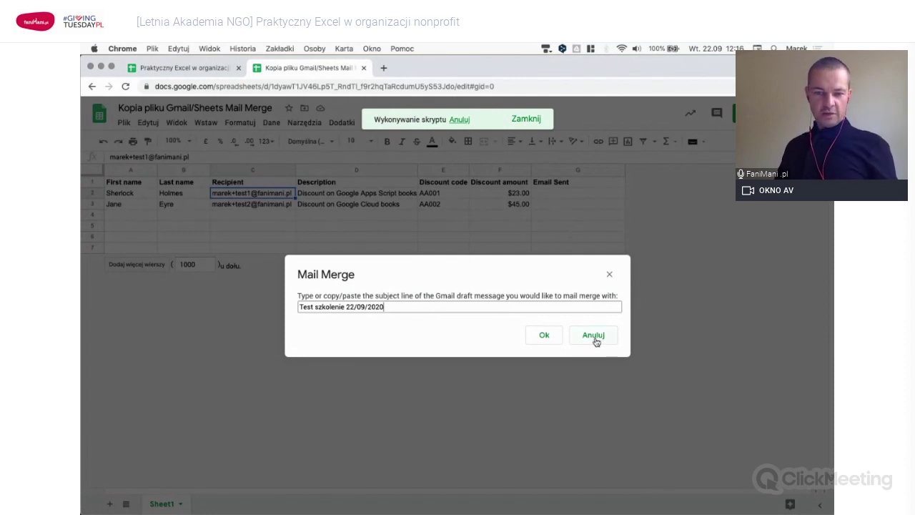
left_click(549, 336)
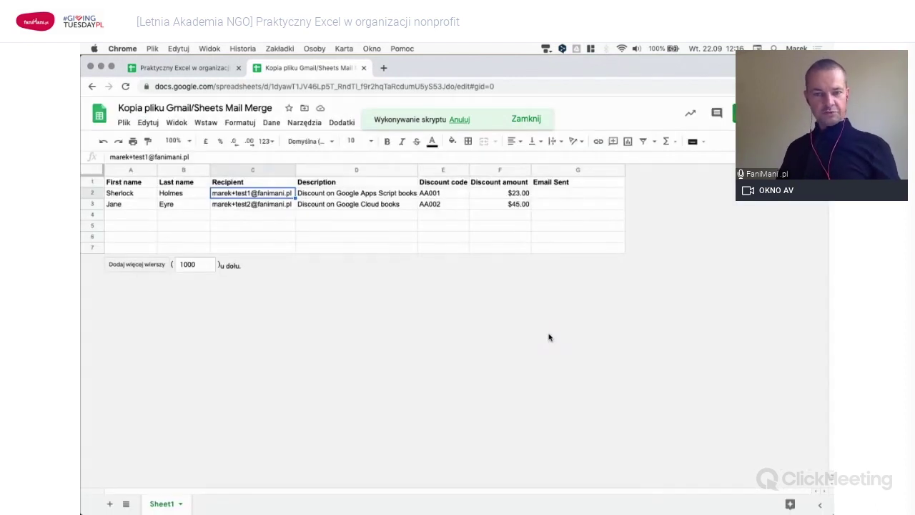
Search Gmail for messages sent to the test recipient addresses.
key("super+grave")
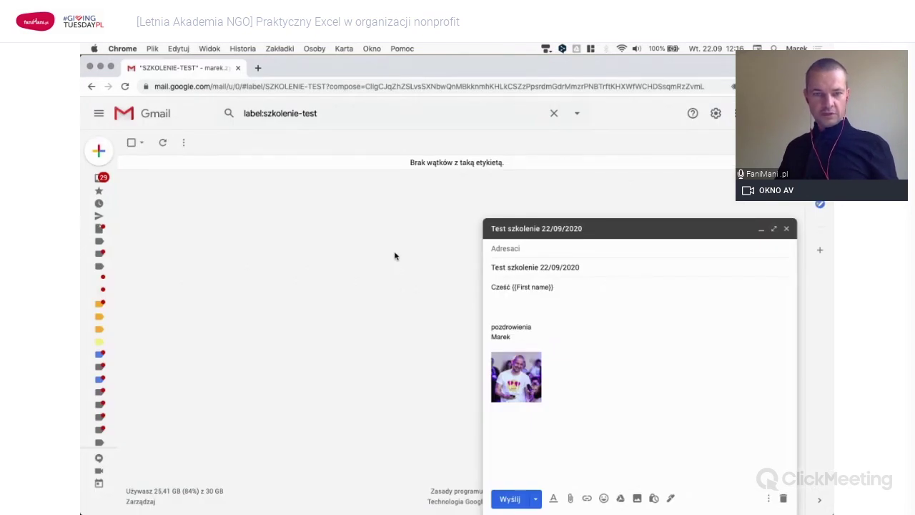
left_click(329, 113)
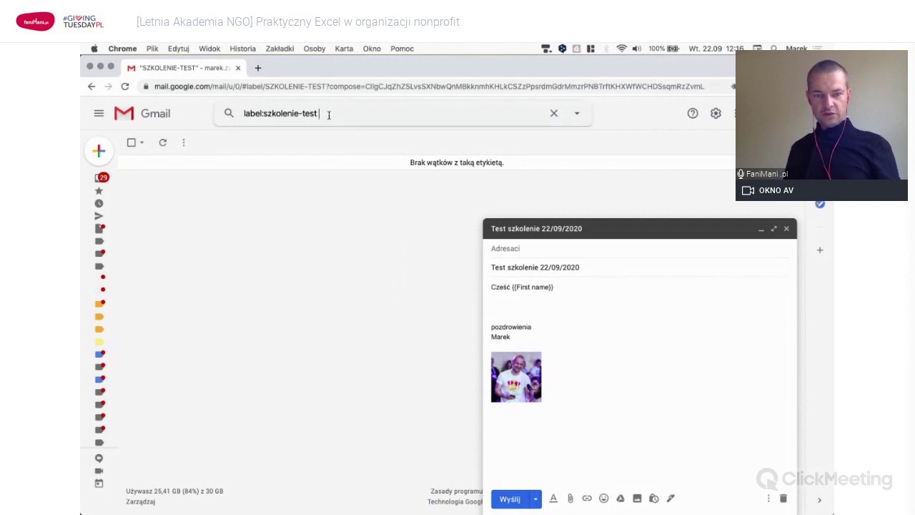
key("super+a")
key("Return")
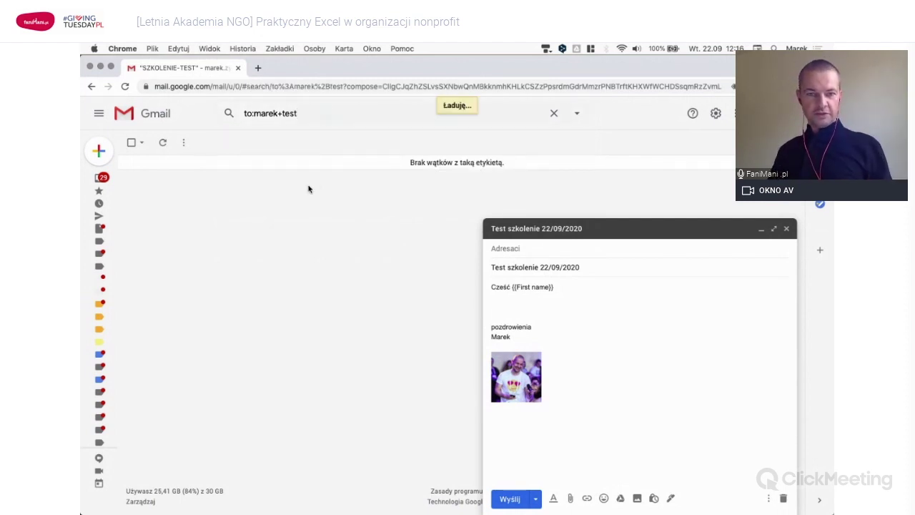
Check the Email Sent timestamps 12:16:44 and 12:16:45, and open the merged Test szkolenie email.
key("super+grave")
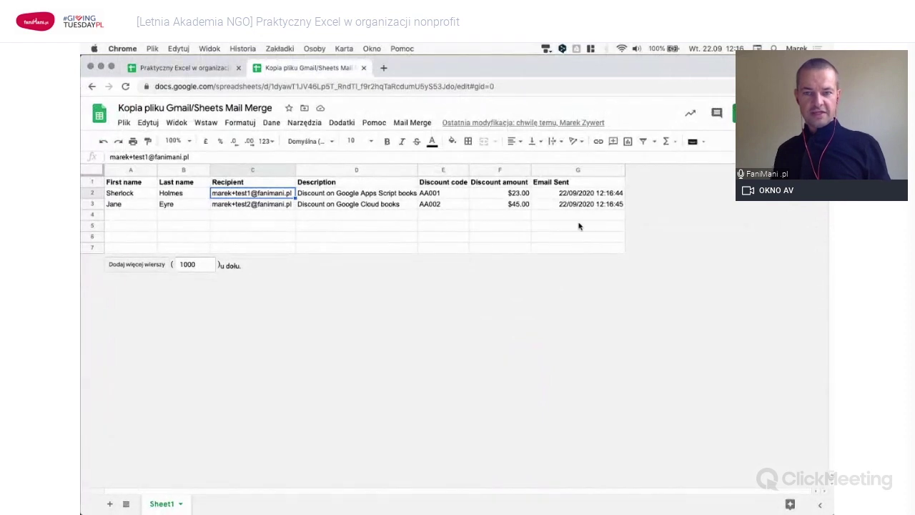
key("super+Right")
key("Down")
key("Up")
key("Down")
key("Up")
key("Down")
key("Up")
key("Down")
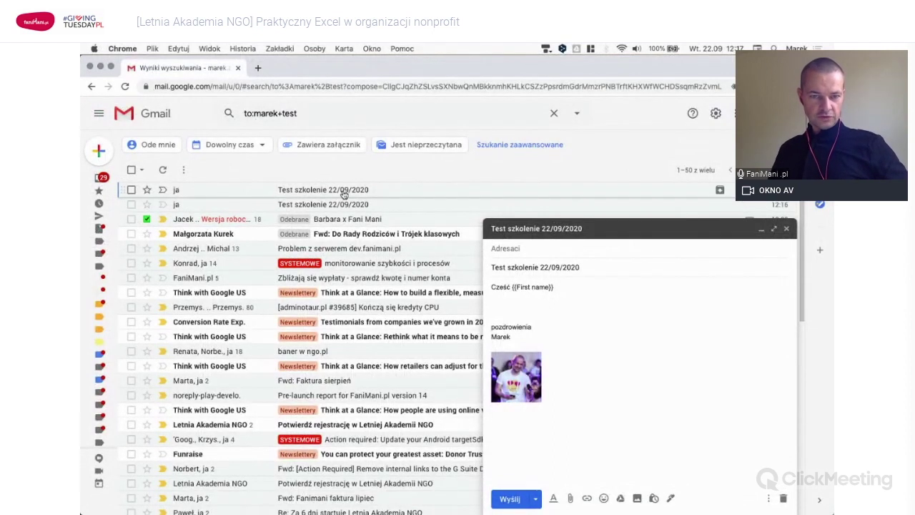
left_click(366, 184)
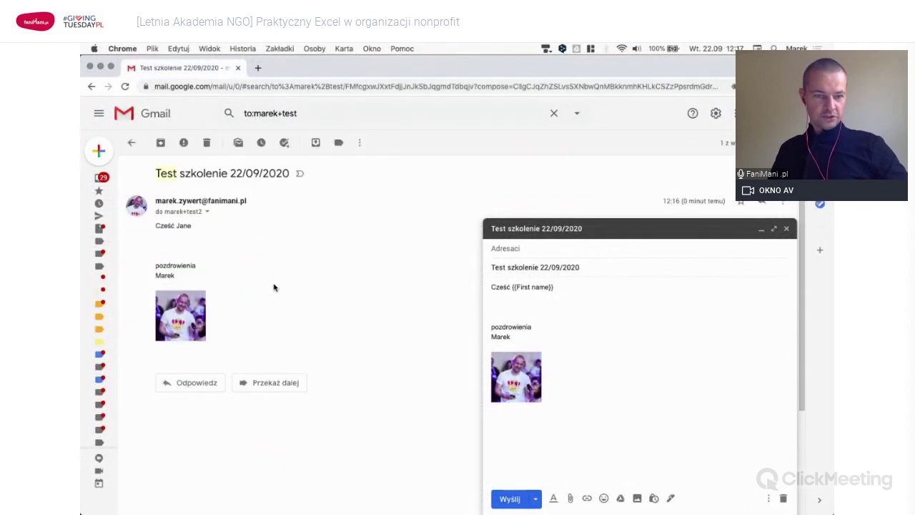
key("super+grave")
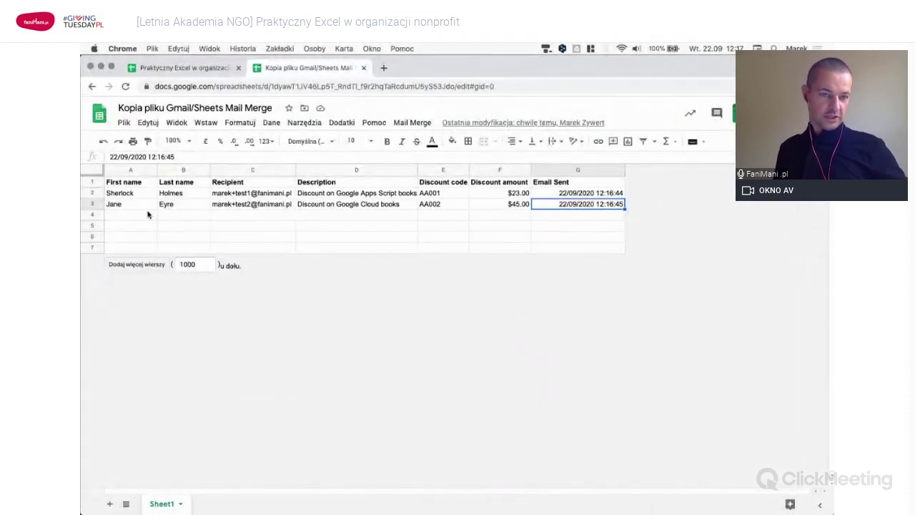
Check the first two recipients' names in column A, then return to the Praktyczny Excel spreadsheet.
key("Home")
key("Up")
key("Down")
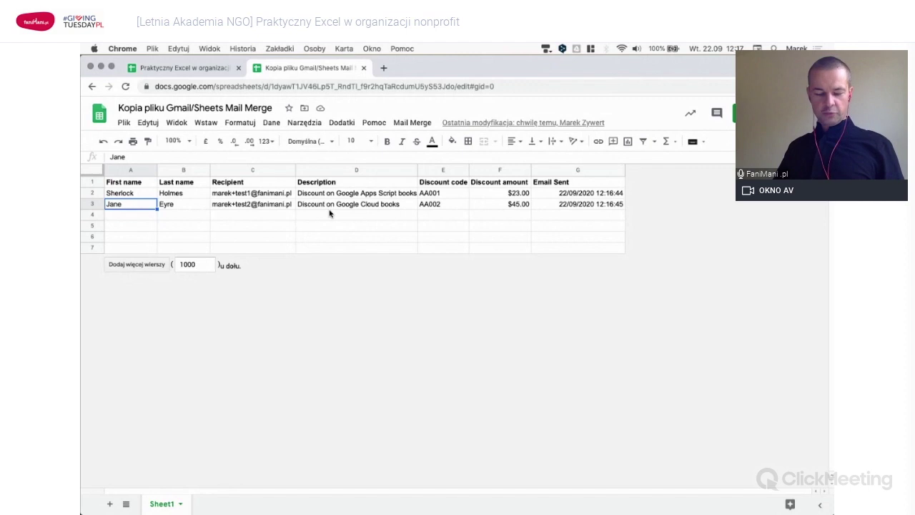
key("ctrl+shift+Tab")
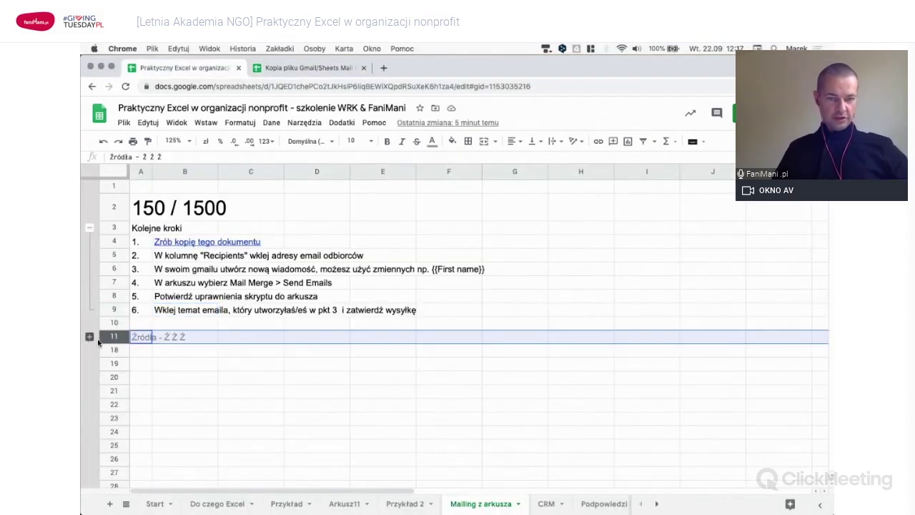
Expand the collapsed Źródła section to reveal the mail-merge source link in A12.
key("alt+shift+Down")
left_click(148, 355)
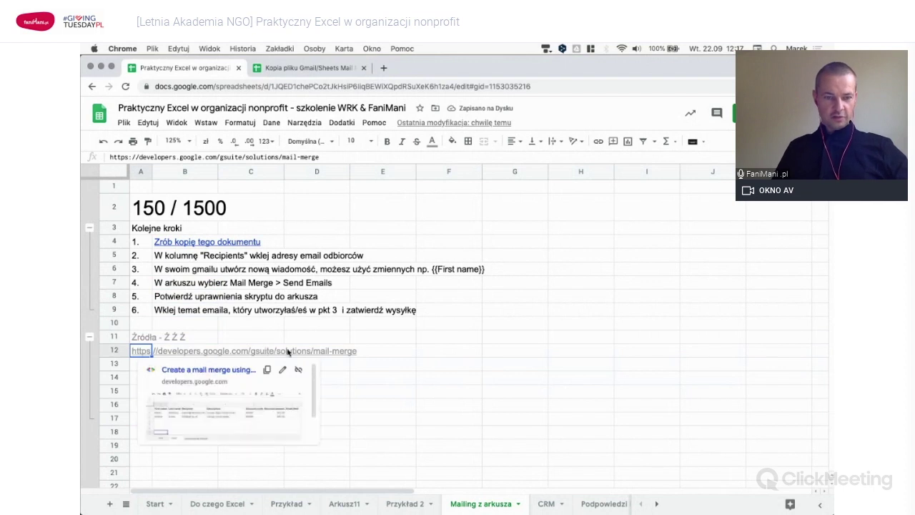
key("Right")
key("Right")
key("Right")
key("Up")
key("Left")
key("Left")
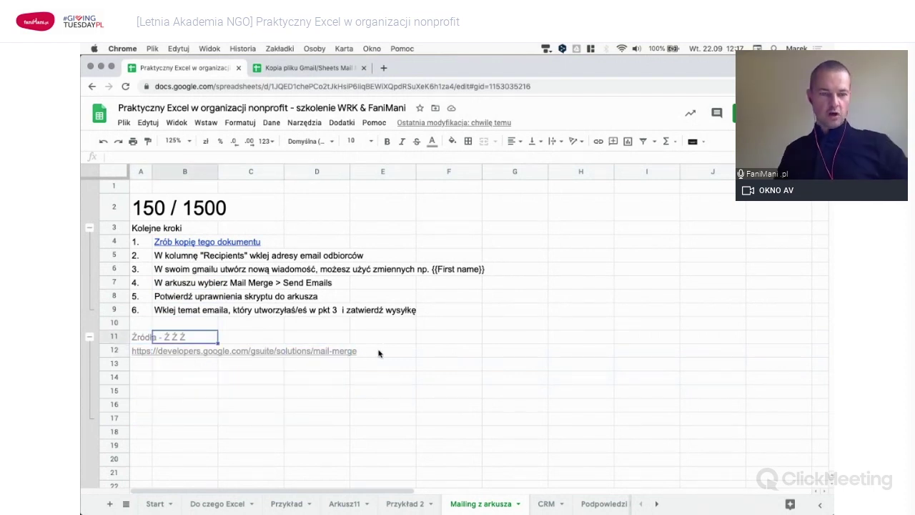
left_click(143, 342)
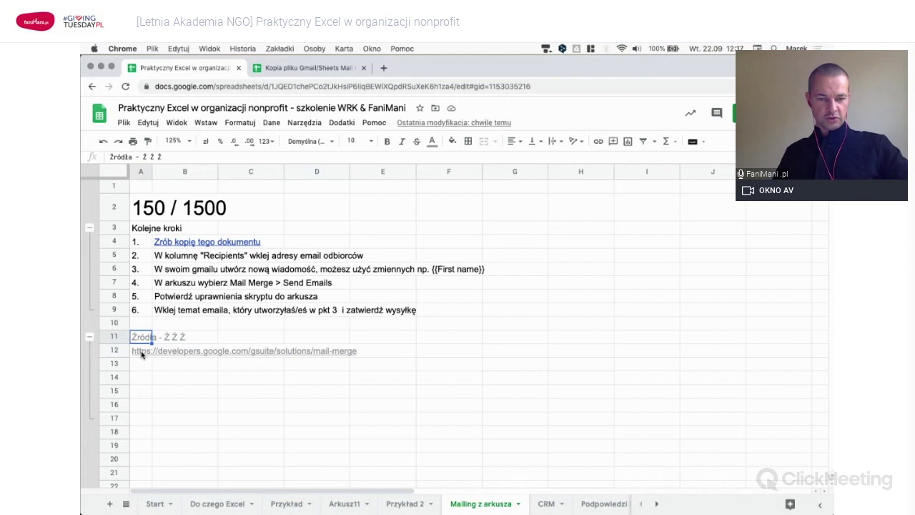
mouse_move(141, 354)
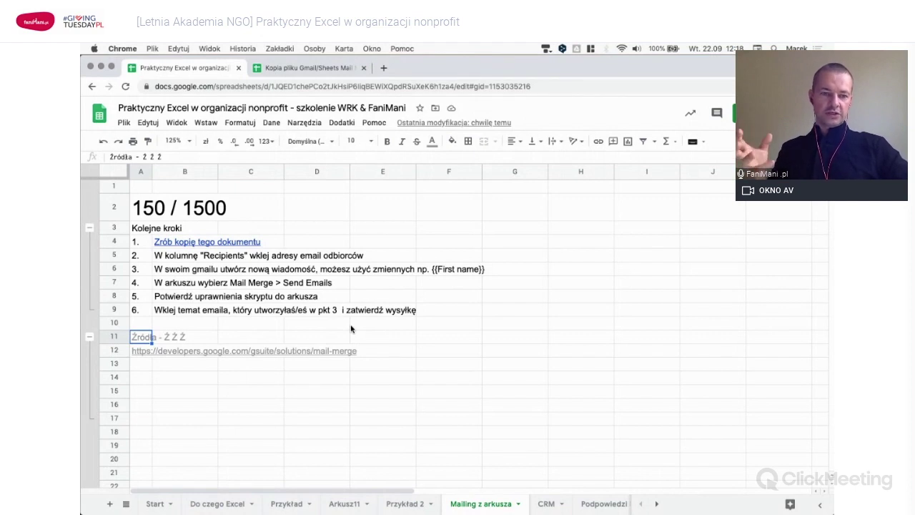
Select the '150 / 1500' heading and its entire row 2.
left_click(159, 212)
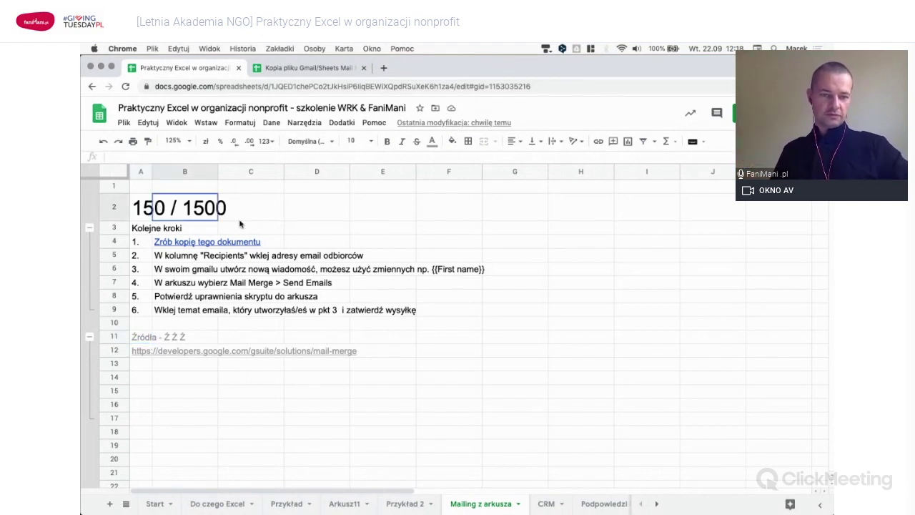
left_click(268, 204)
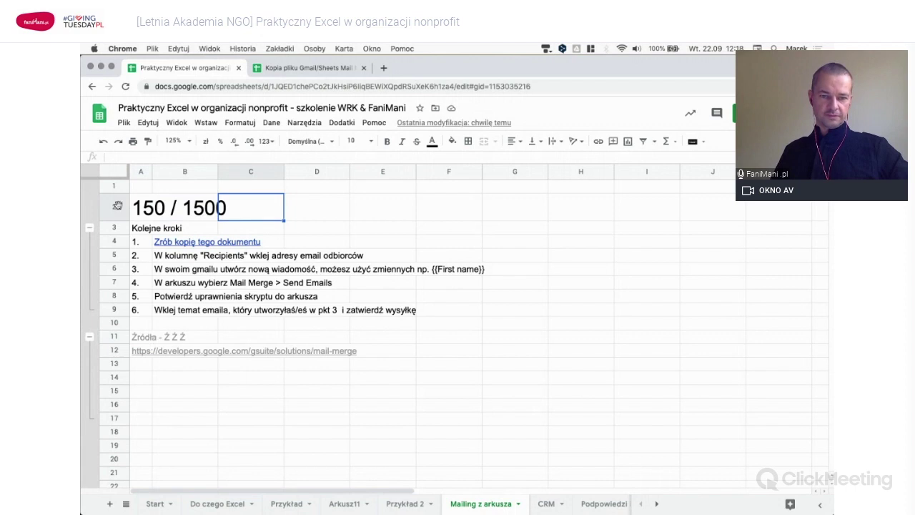
left_click(117, 206)
left_click(361, 215)
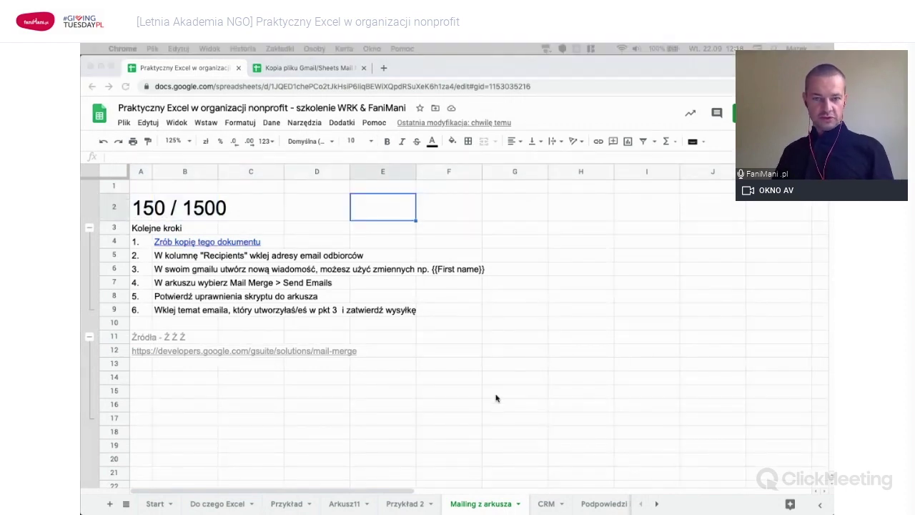
Switch to Gmail, where the 'Test szkolenie 22/09/2020' message is open.
key("super+grave")
mouse_move(102, 221)
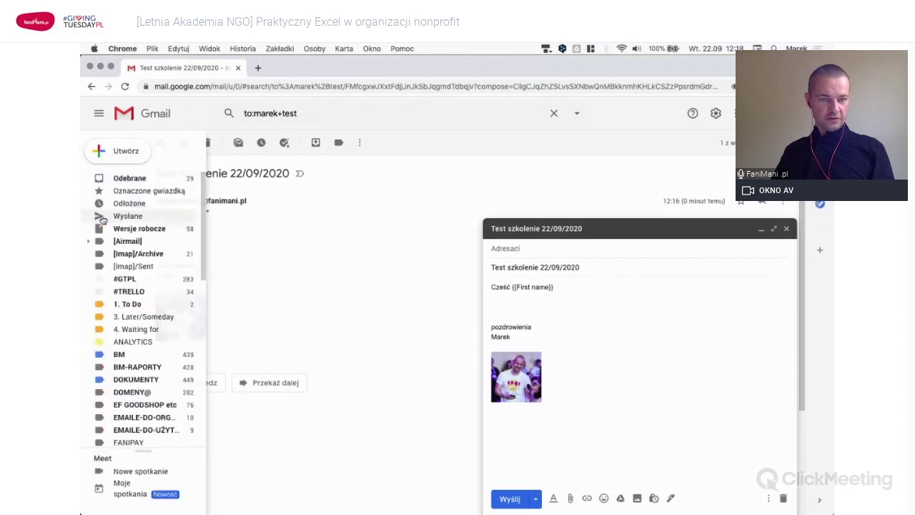
Open another sent copy of the test message, then show the 'Mailing z arkusza' sheet.
left_click(329, 233)
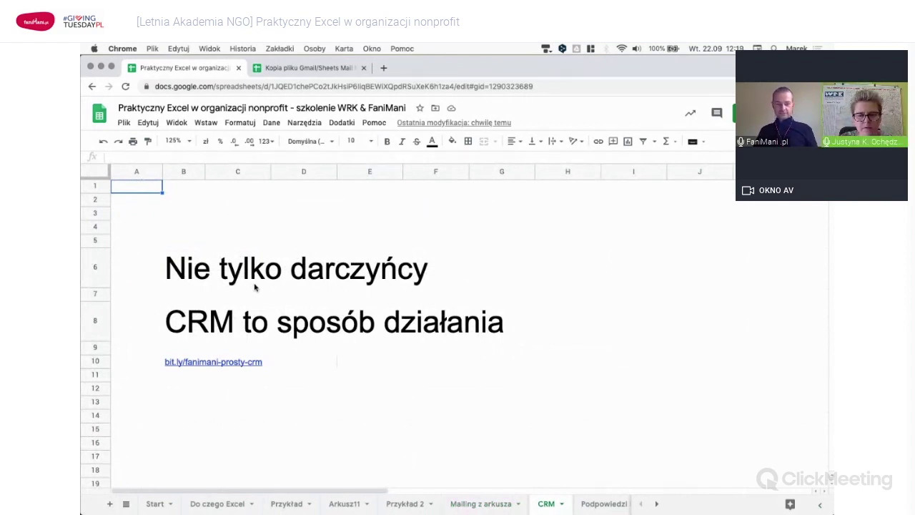
left_click(504, 505)
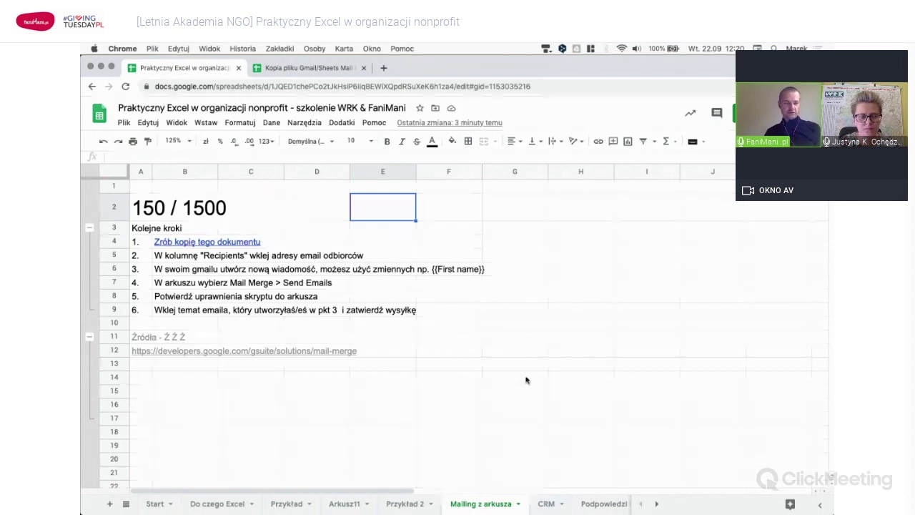
Open the CRM sheet and select the 'Nie tylko darczyńcy' heading and empty cells B3 and B2.
left_click(547, 505)
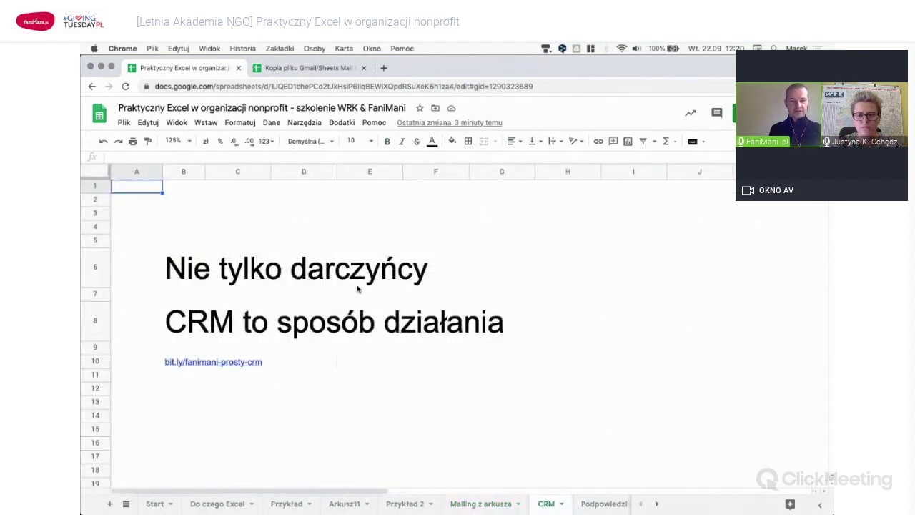
left_click(186, 279)
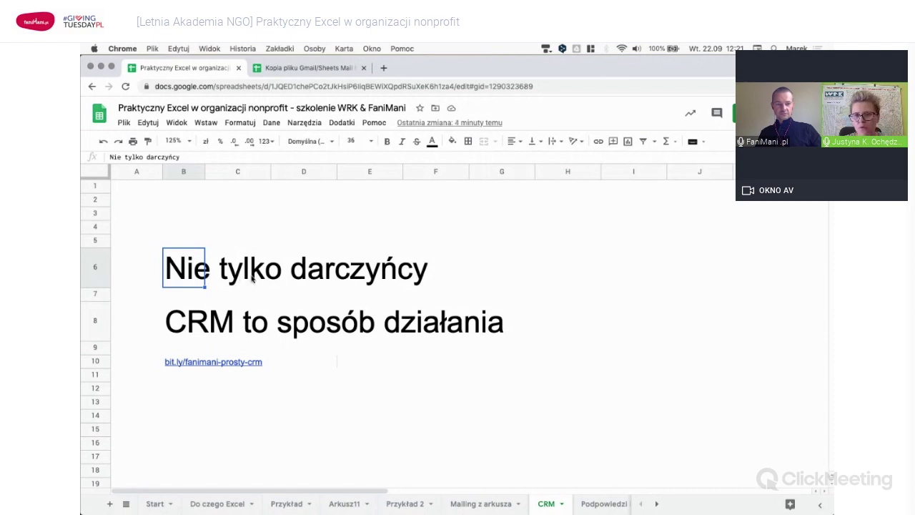
left_click(193, 218)
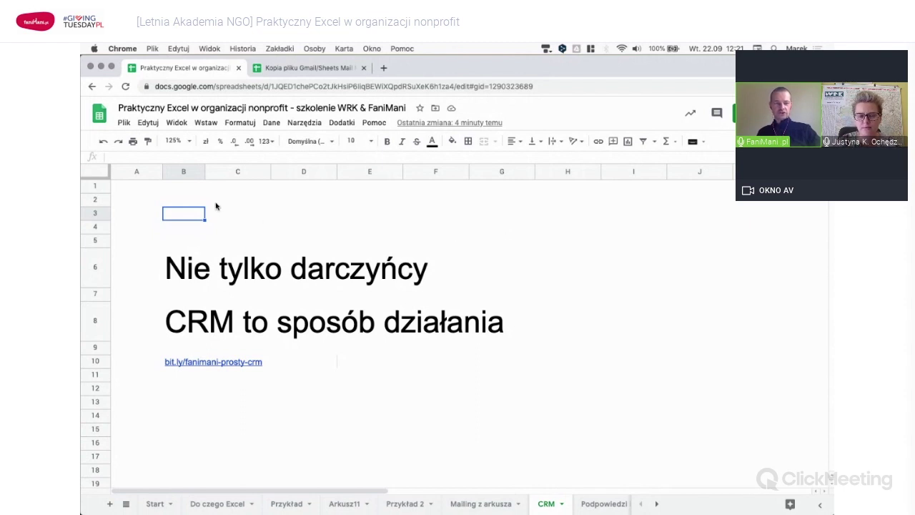
left_click(187, 200)
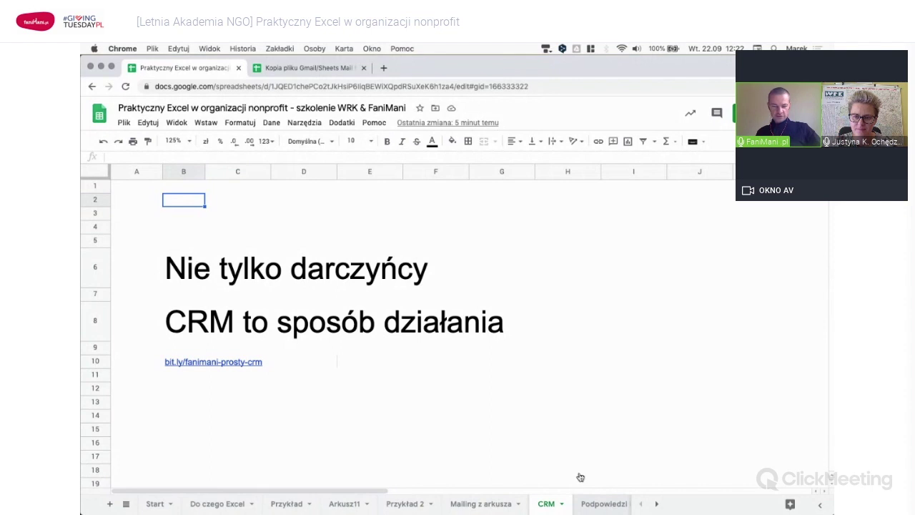
View the GDPR link cell on the Podpowiedzi i slajd końcowy sheet, then go back to CRM.
left_click(592, 505)
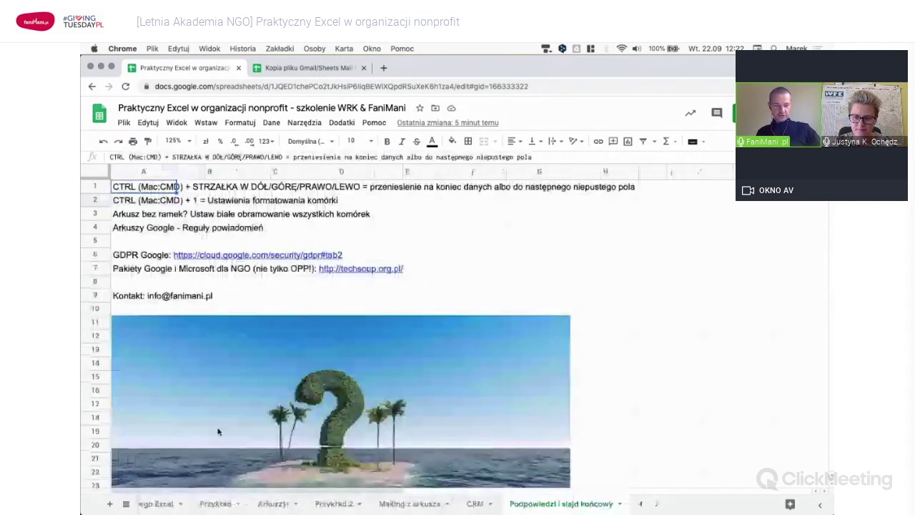
left_click(138, 255)
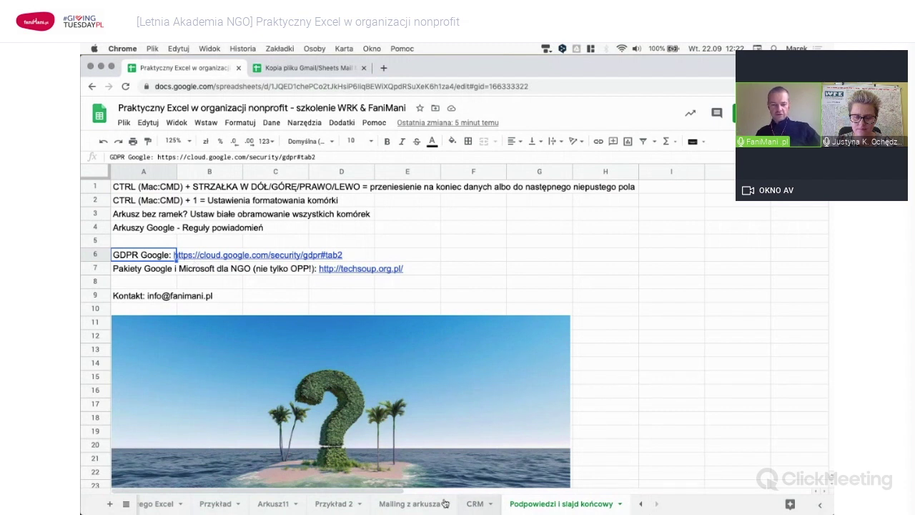
left_click(474, 504)
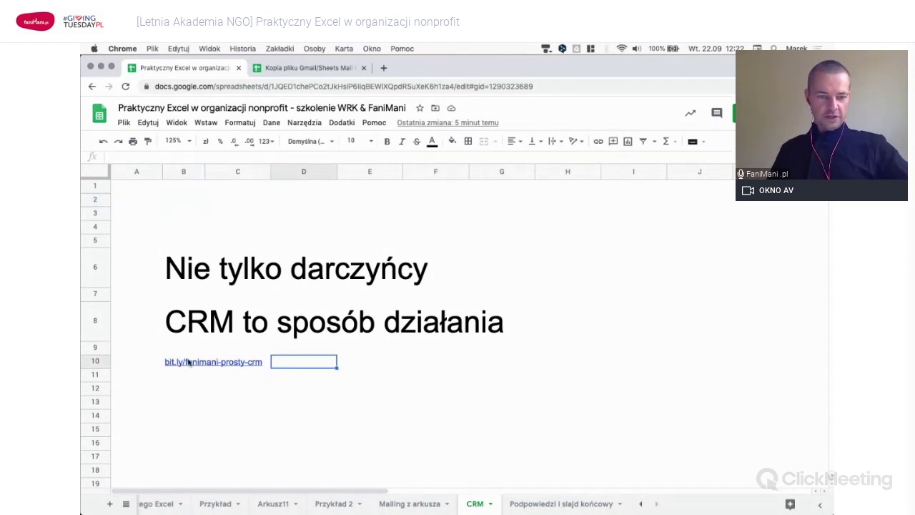
Hide row 10 with the bit.ly link using the row's context menu.
left_click(136, 363)
left_click(97, 363)
right_click(97, 363)
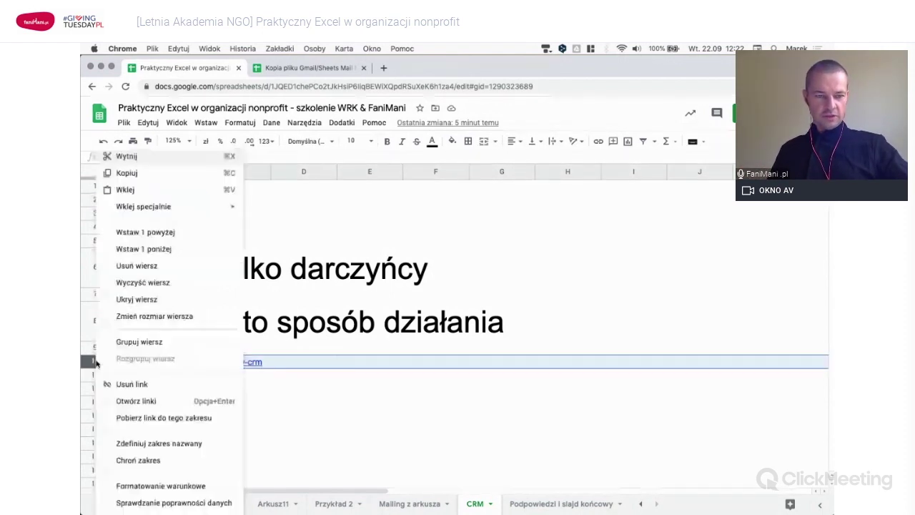
left_click(136, 299)
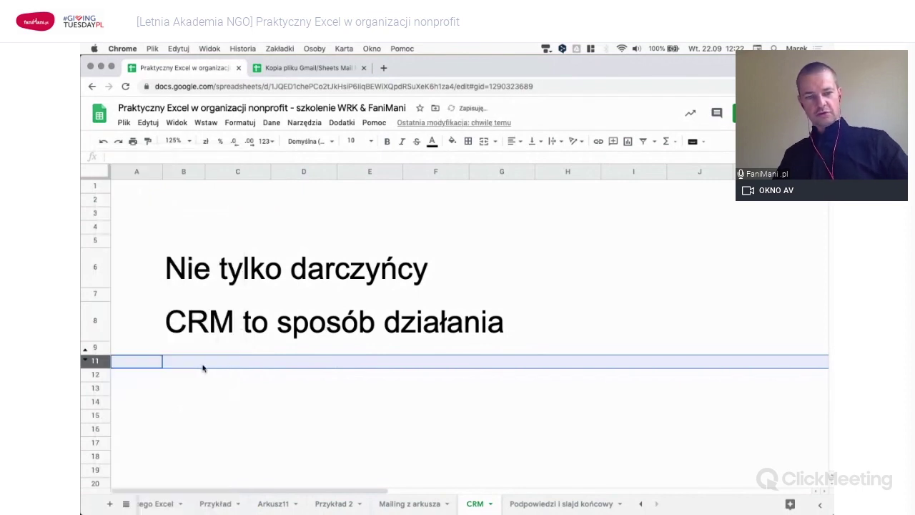
Unhide row 10 with its arrows, hide it again, and switch over to Excel.
left_click(210, 329)
left_click(196, 276)
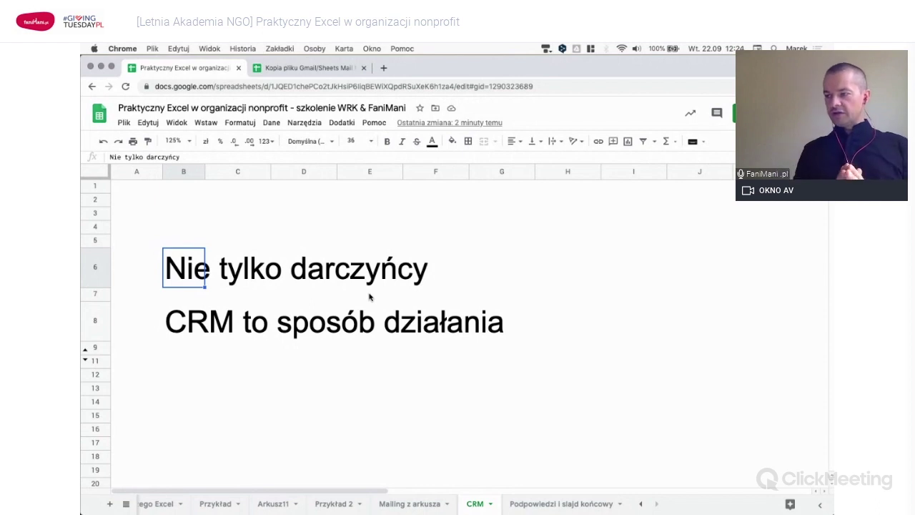
left_click(239, 330)
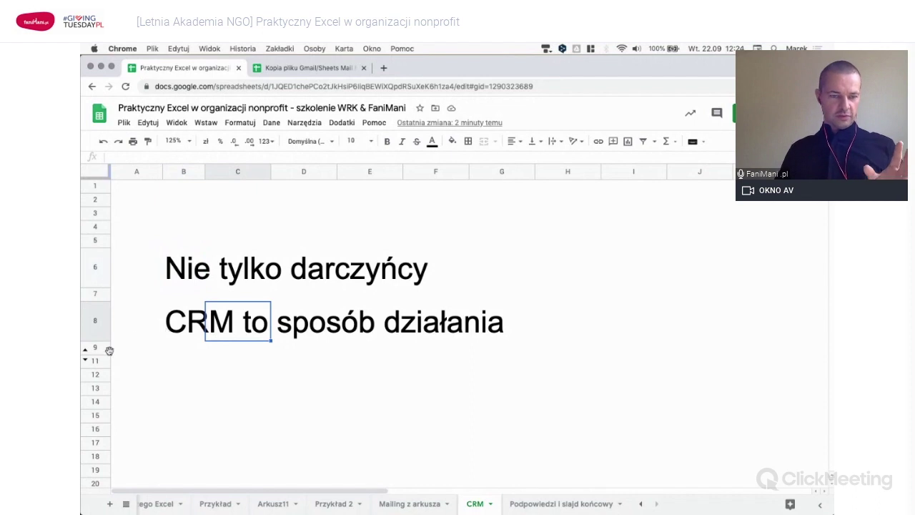
left_click(85, 361)
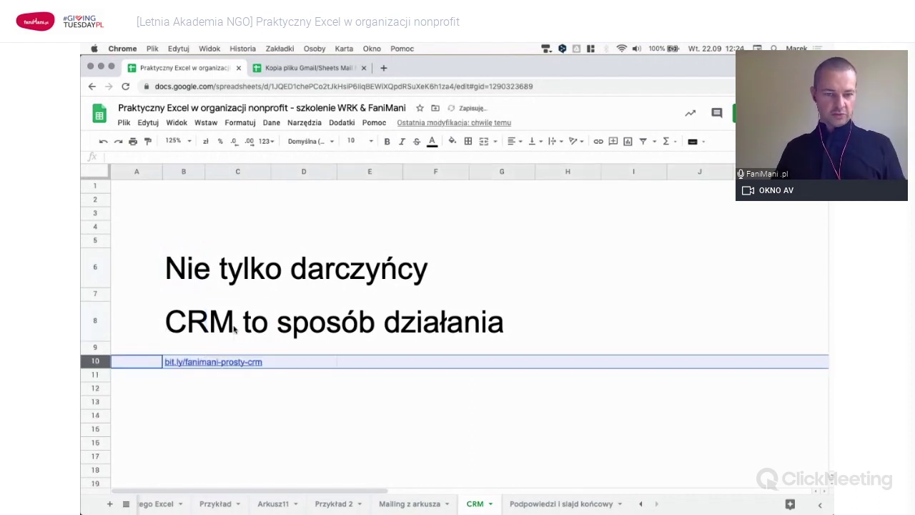
left_click(92, 362)
right_click(92, 363)
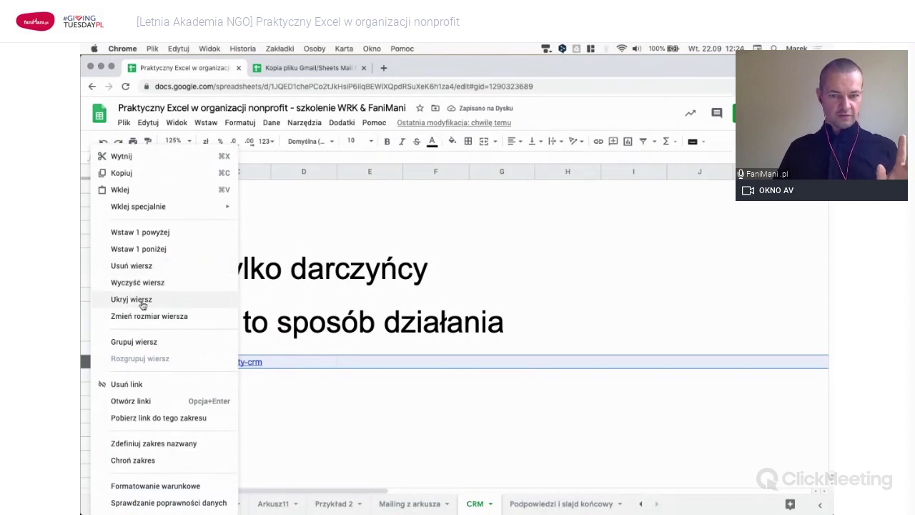
left_click(133, 299)
key("super+Tab")
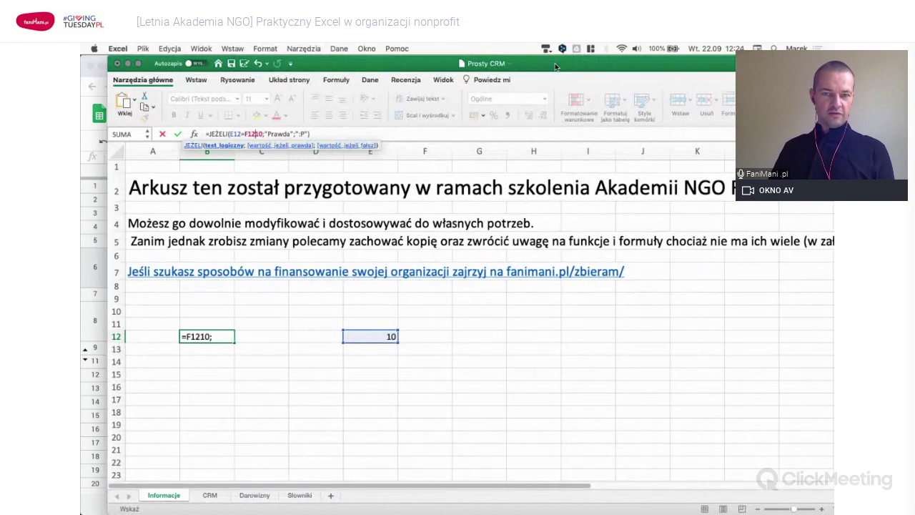
Commit the IF formula in B12 and clear the test values from row 12 of Informacje.
left_click_drag(555, 66, 528, 66)
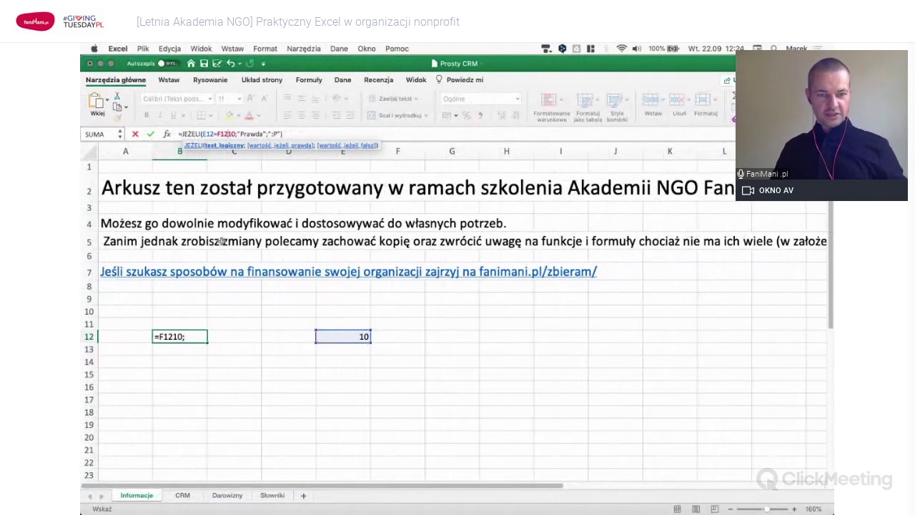
key("Left")
key("Left")
key("BackSpace")
key("BackSpace")
key("BackSpace")
key("Tab")
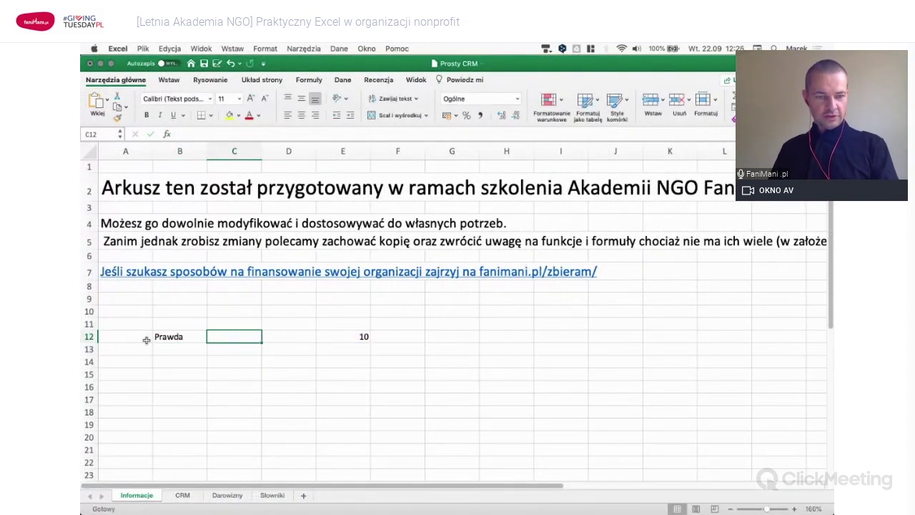
left_click(89, 336)
key("Delete")
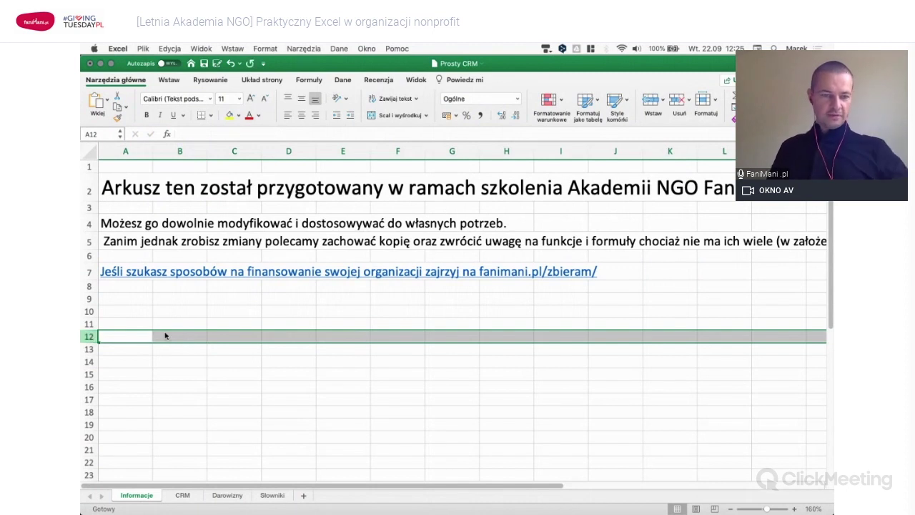
left_click(171, 325)
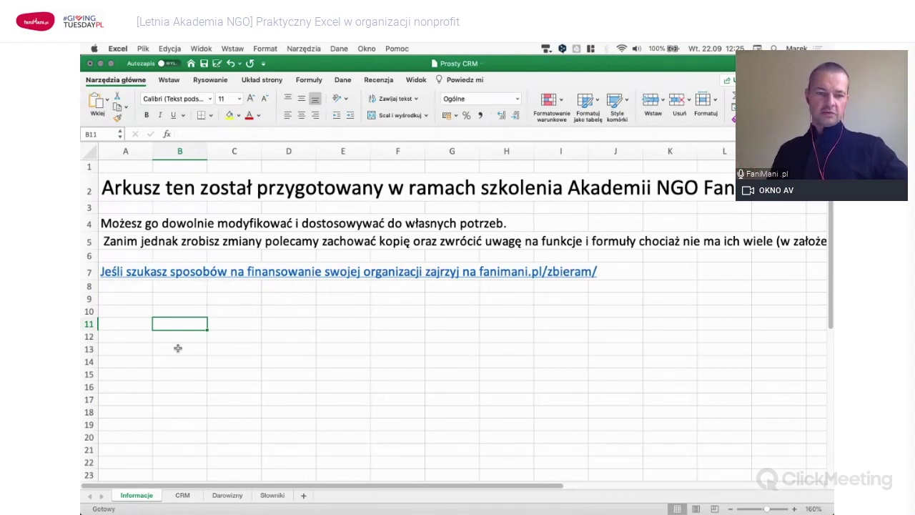
Open the CRM contact table, zoom it to 140%, and select the next-contact date in B12.
left_click(183, 495)
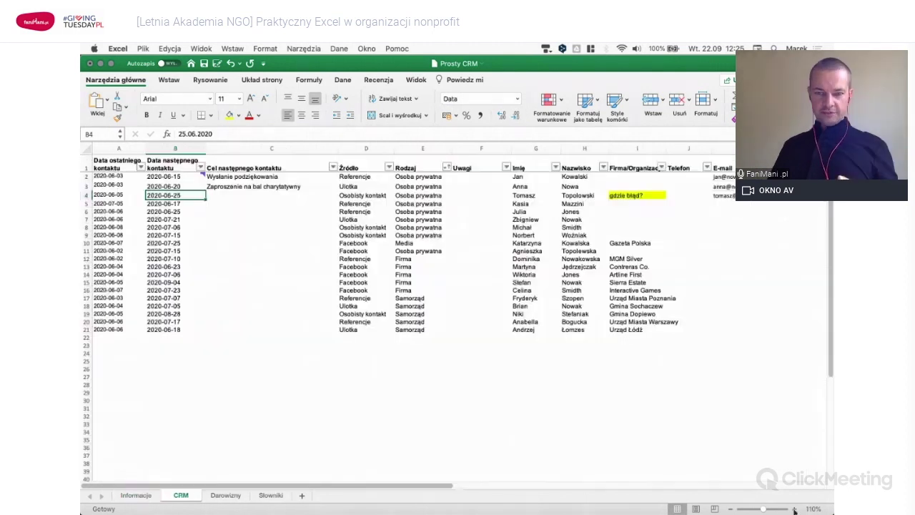
left_click(793, 509)
left_click(793, 508)
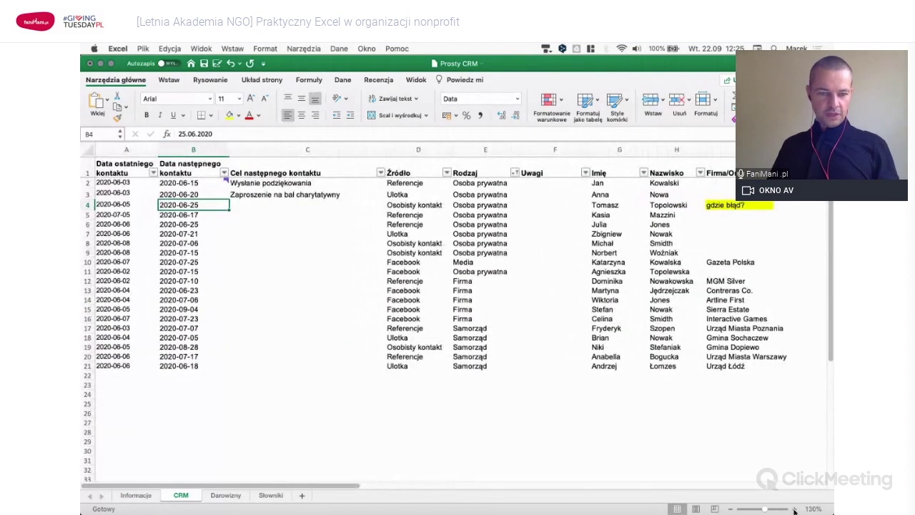
left_click(794, 508)
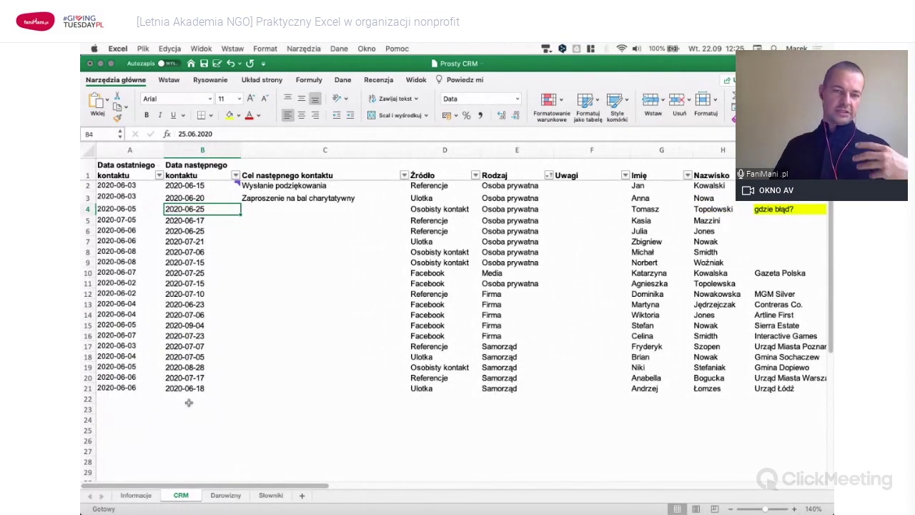
left_click(143, 293)
left_click(172, 294)
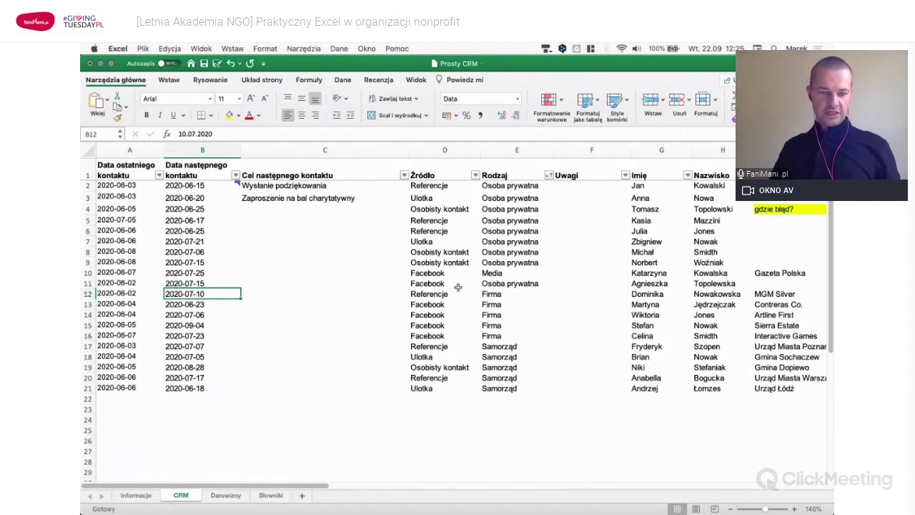
On the Darowizny sheet, widen column B for e-mails and column A for dates.
left_click(223, 495)
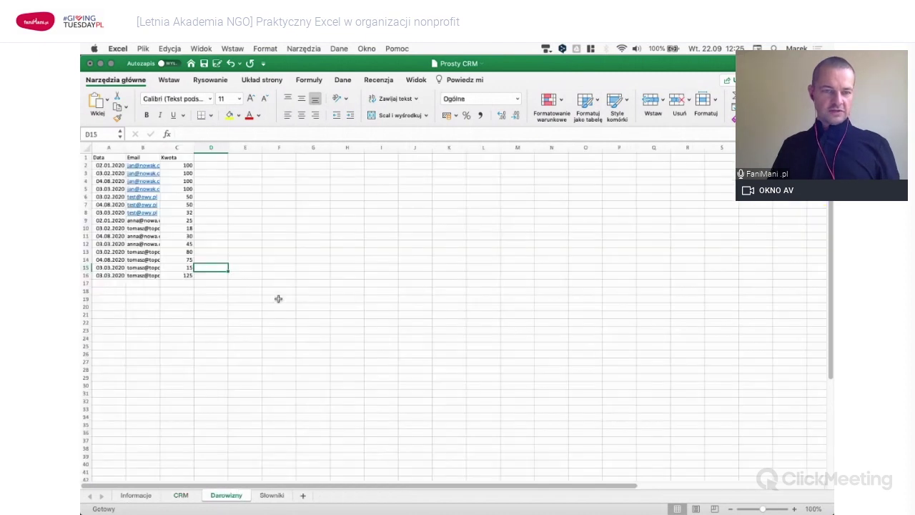
left_click_drag(159, 148, 193, 148)
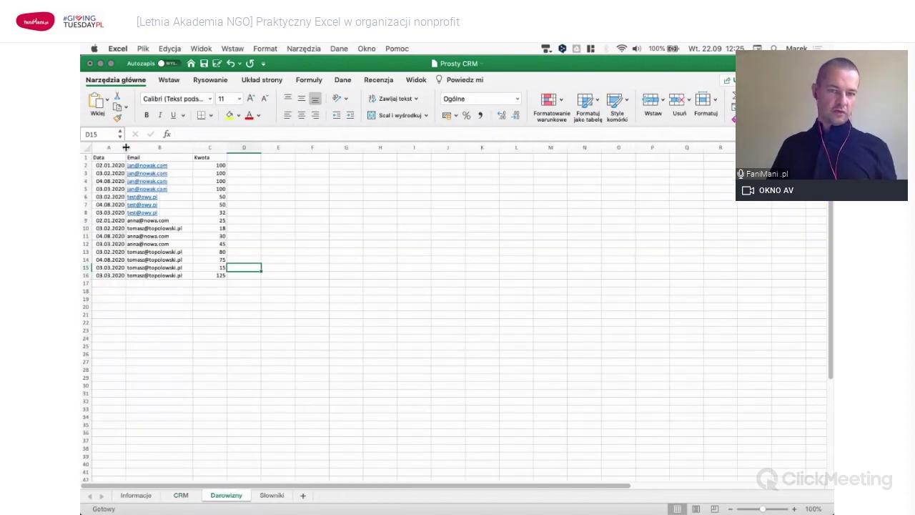
left_click_drag(126, 147, 156, 147)
Check the first donation's date, e-mail and amount, then step down the amounts.
left_click(138, 166)
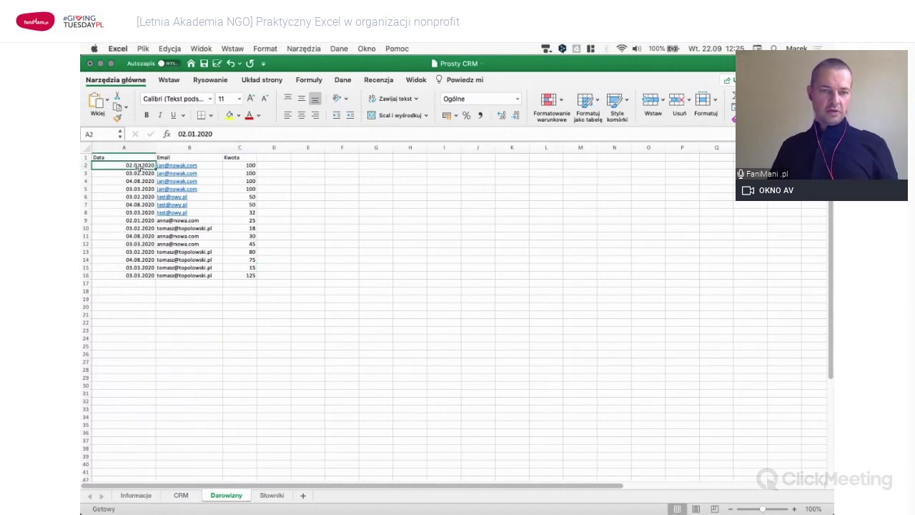
left_click(231, 167)
key("Left")
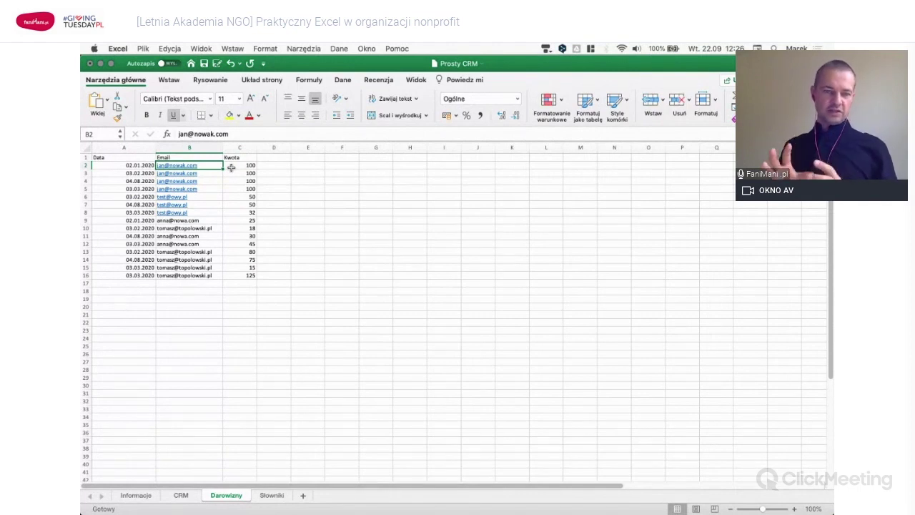
key("Right")
key("Down")
key("Down")
key("Down")
key("Down")
key("Down")
key("Down")
left_click(300, 314)
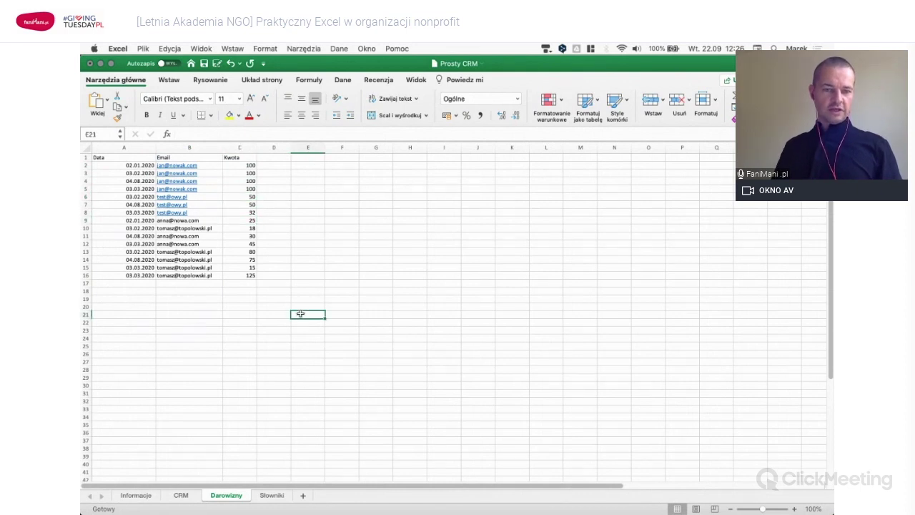
left_click(242, 290)
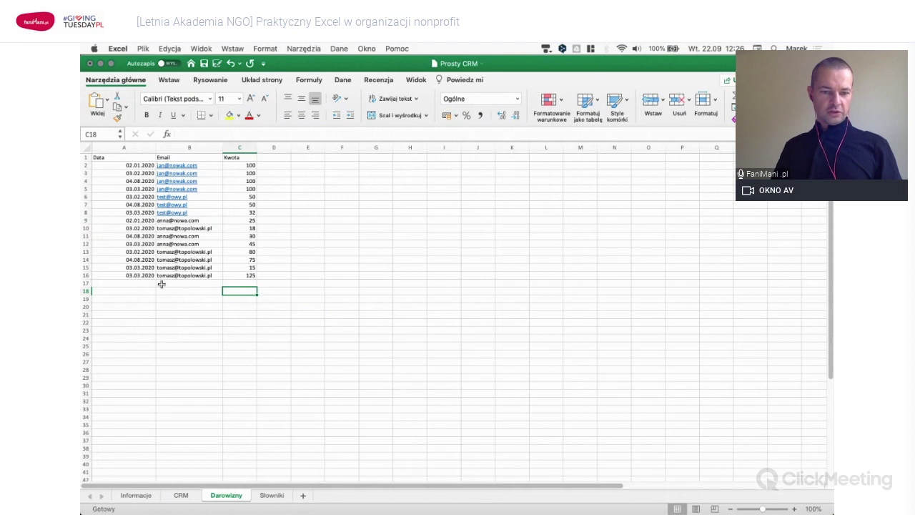
Open the CRM sheet and step through the first last-contact and next-contact dates.
left_click(181, 495)
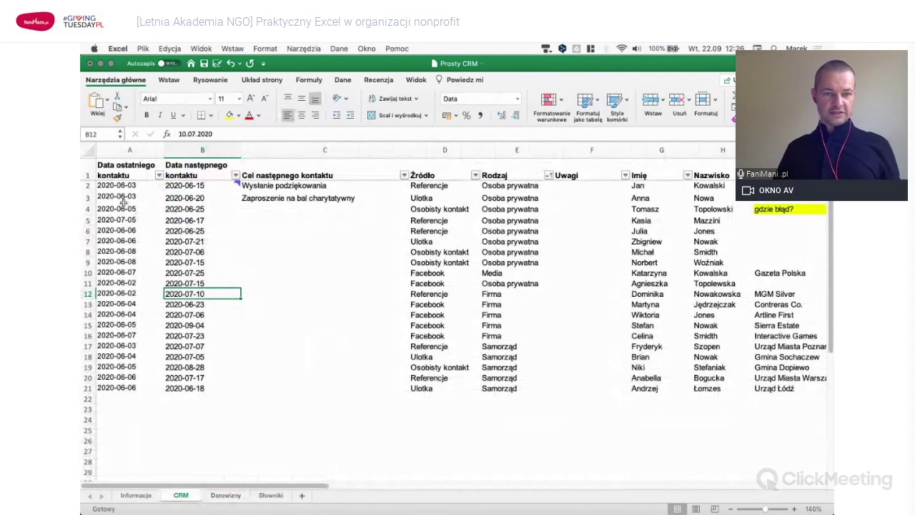
key("ctrl+Home")
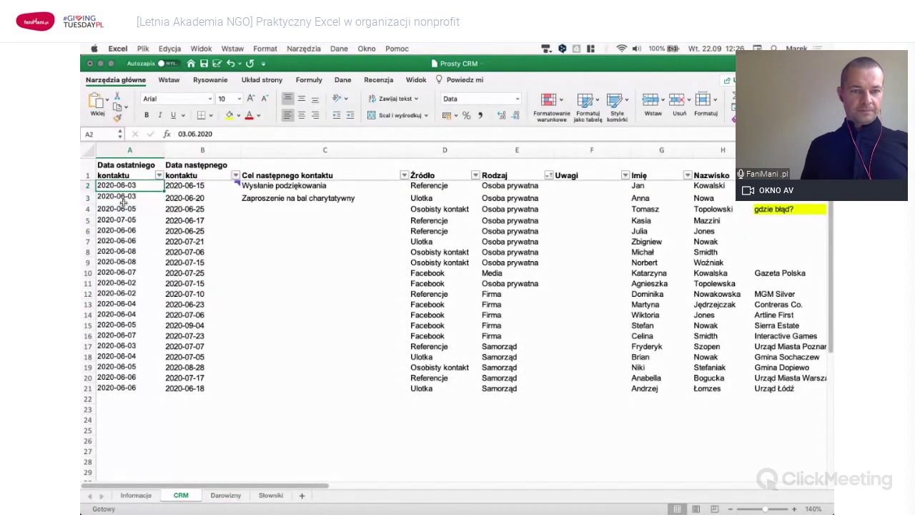
key("Up")
key("Down")
key("Up")
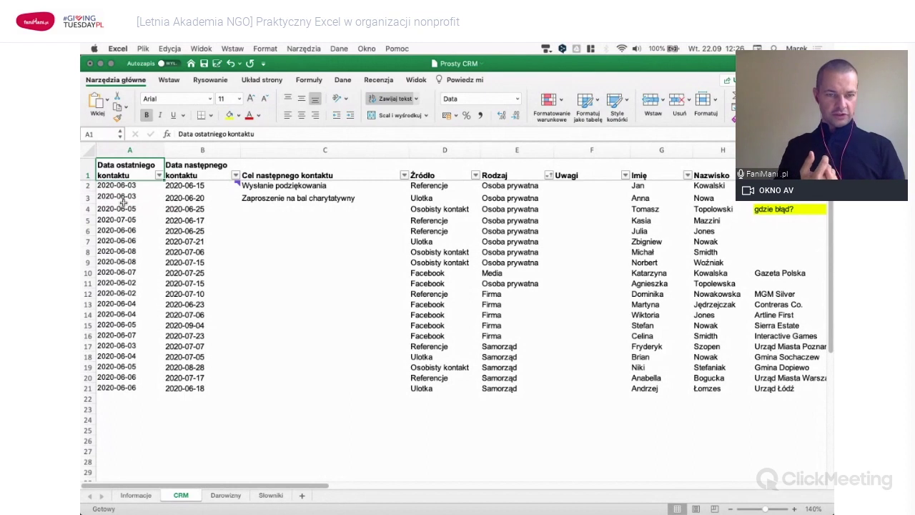
key("Right")
key("Down")
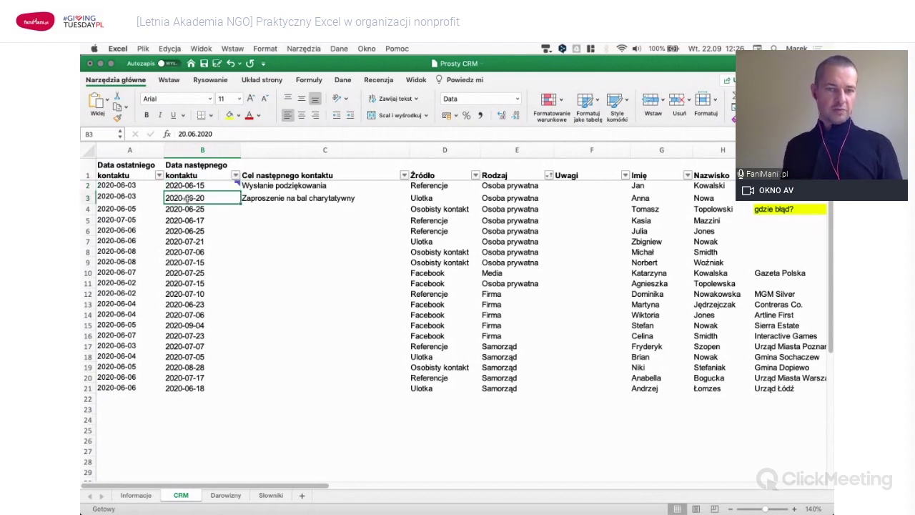
Open and close the B1 filter, read the 2020-06-15 date's comment, and check the contact goals.
left_click(236, 176)
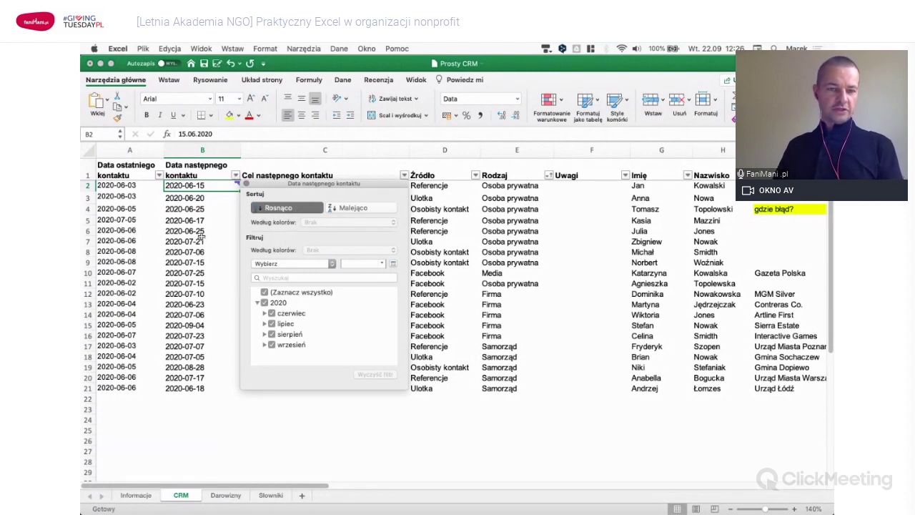
left_click(193, 201)
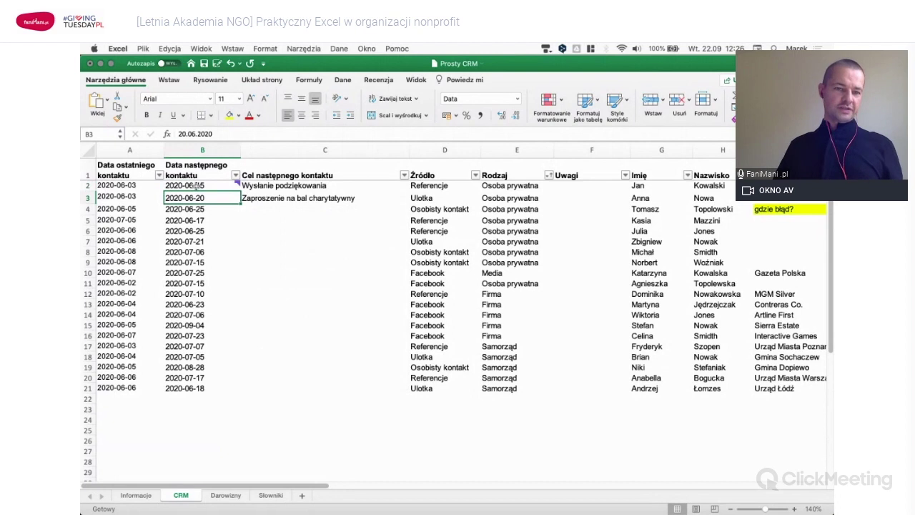
mouse_move(202, 211)
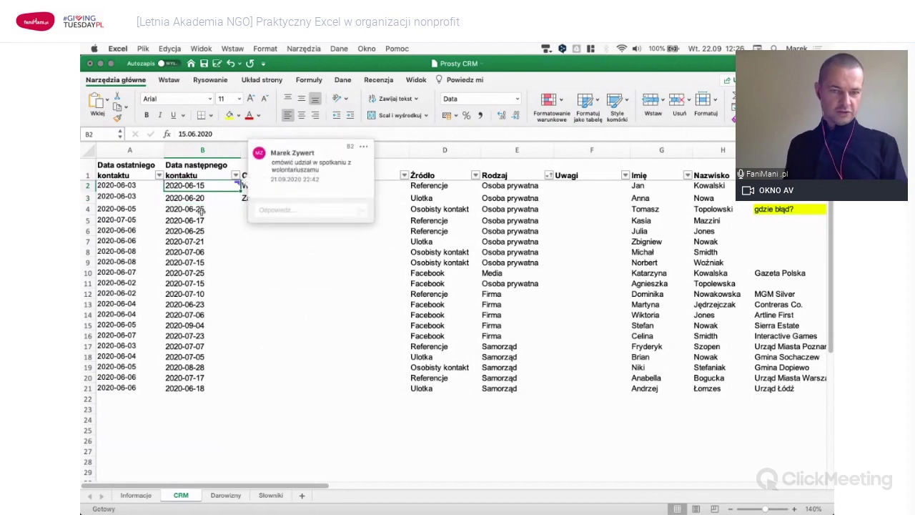
left_click(200, 197)
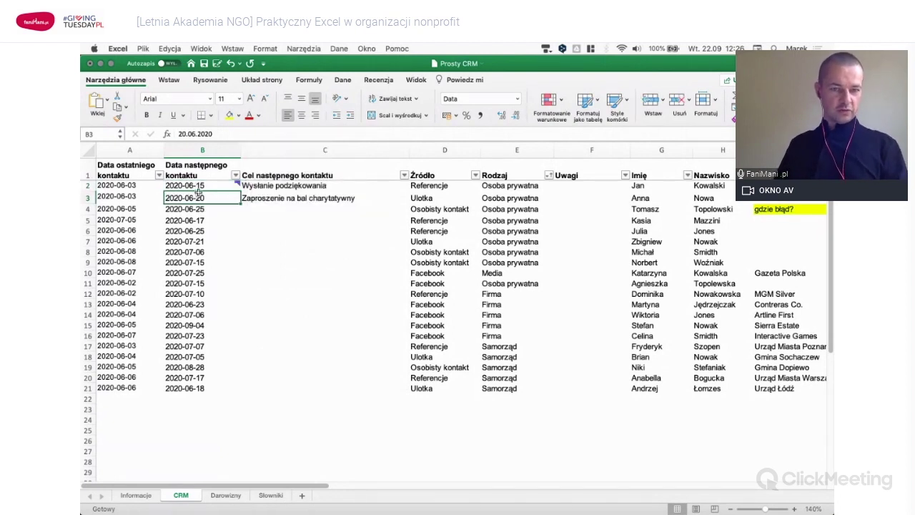
left_click(199, 188)
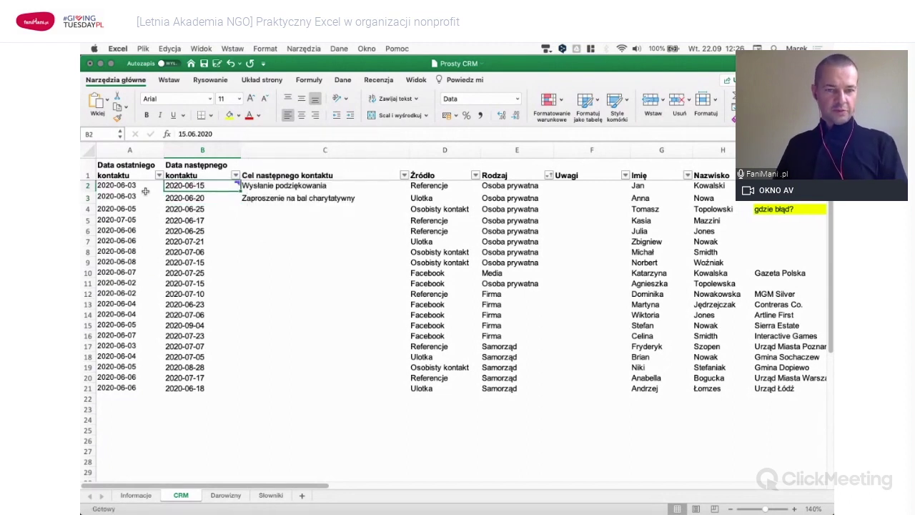
mouse_move(238, 183)
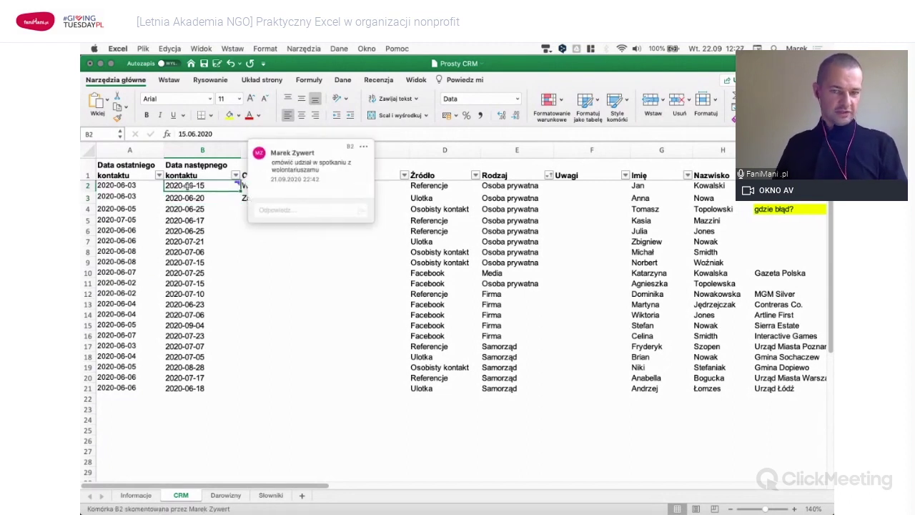
left_click(118, 185)
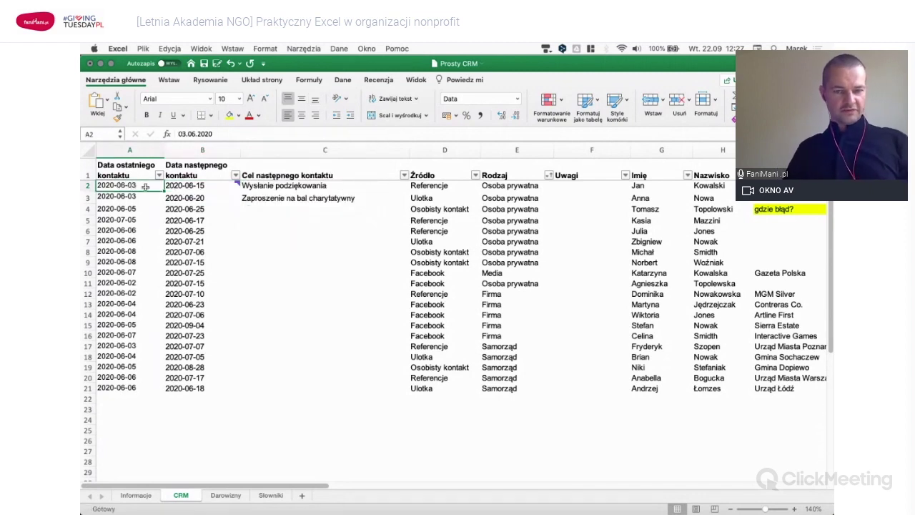
left_click(322, 198)
left_click(428, 187)
key("Left")
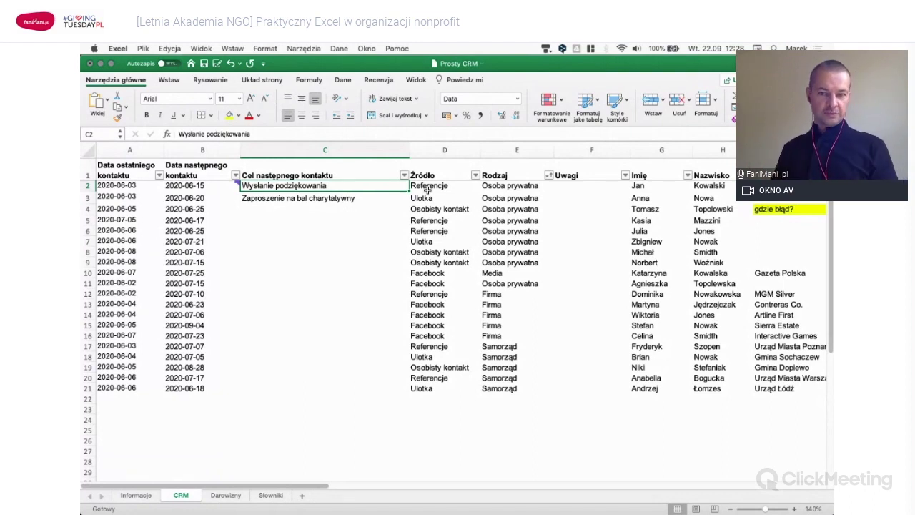
left_click(427, 188)
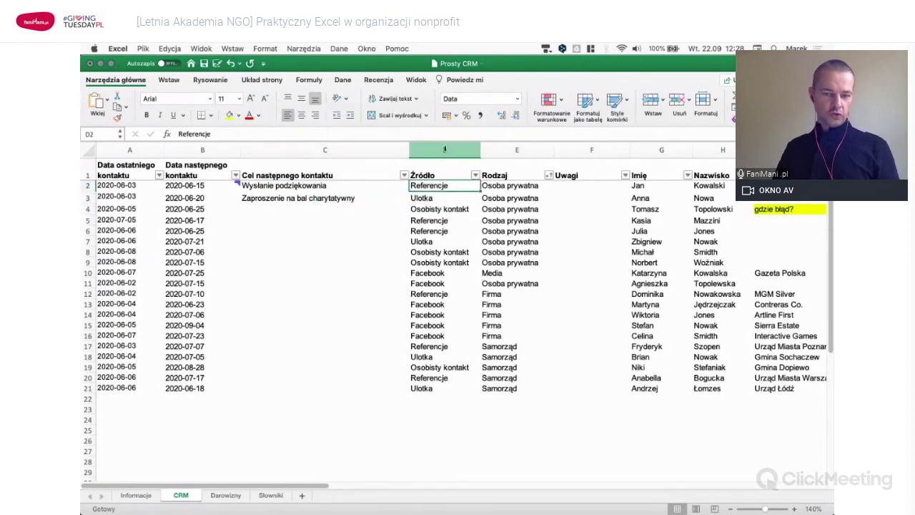
left_click(437, 208)
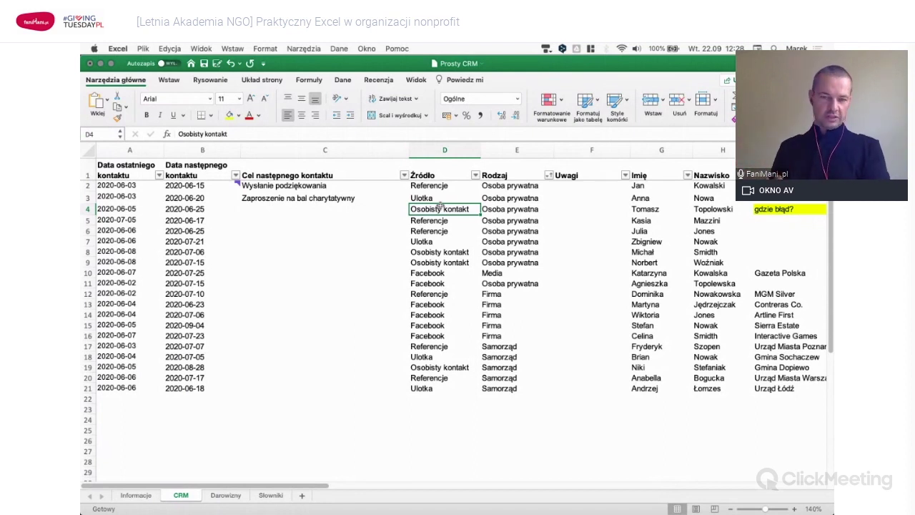
left_click(447, 274)
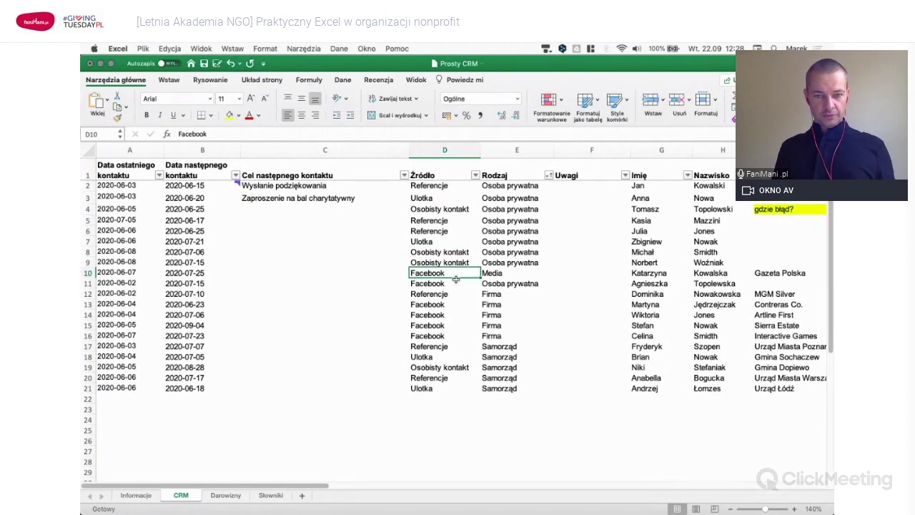
left_click(435, 233)
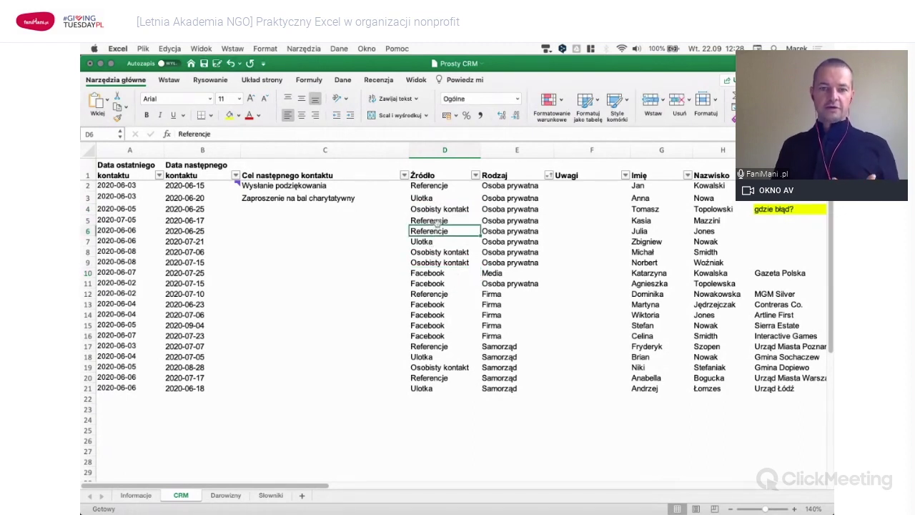
left_click(440, 221)
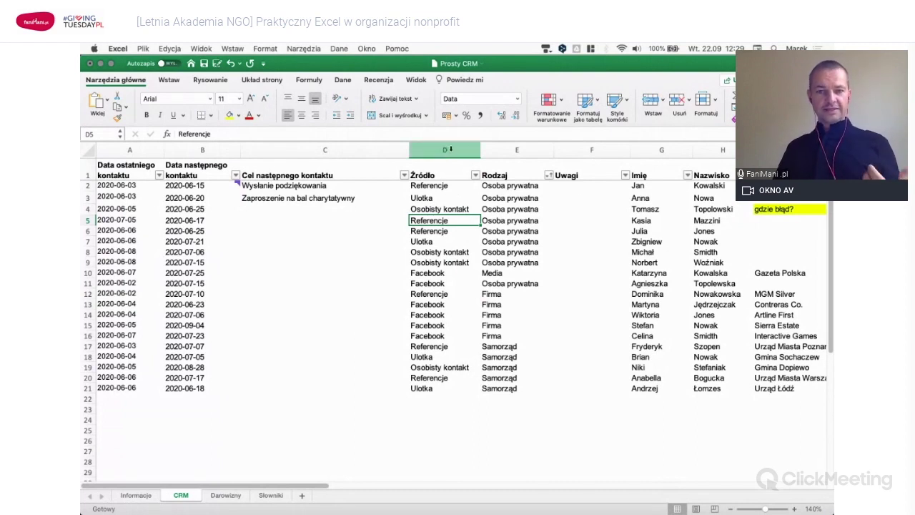
left_click(451, 149)
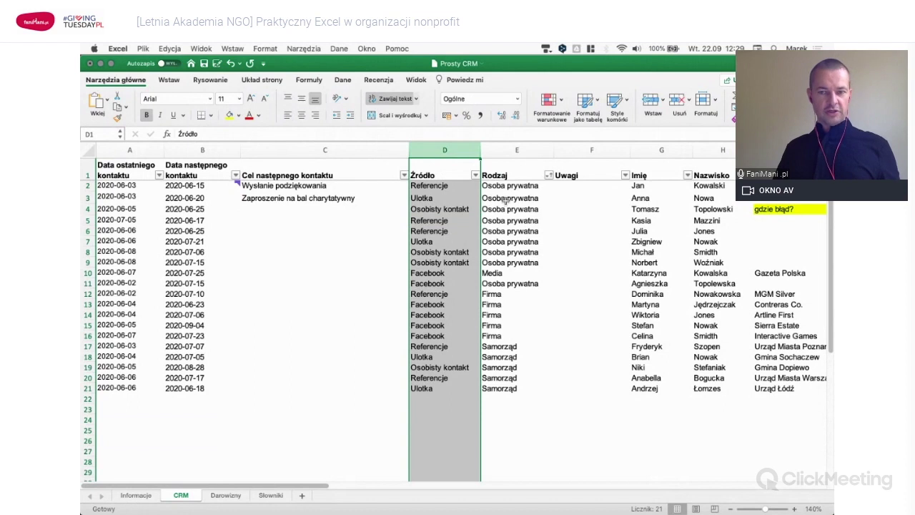
left_click(490, 198)
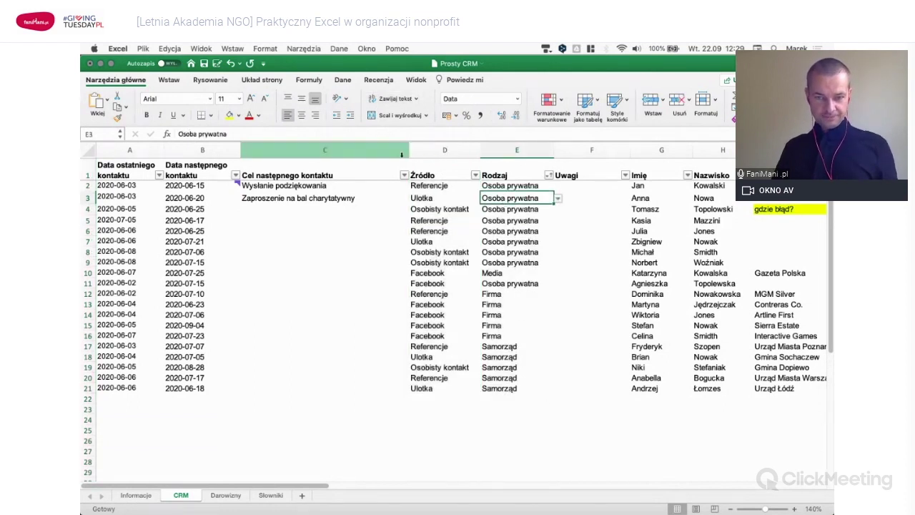
Narrow the Cel następnego kontaktu column, then narrow and hide the Uwagi column.
left_click_drag(408, 151, 285, 150)
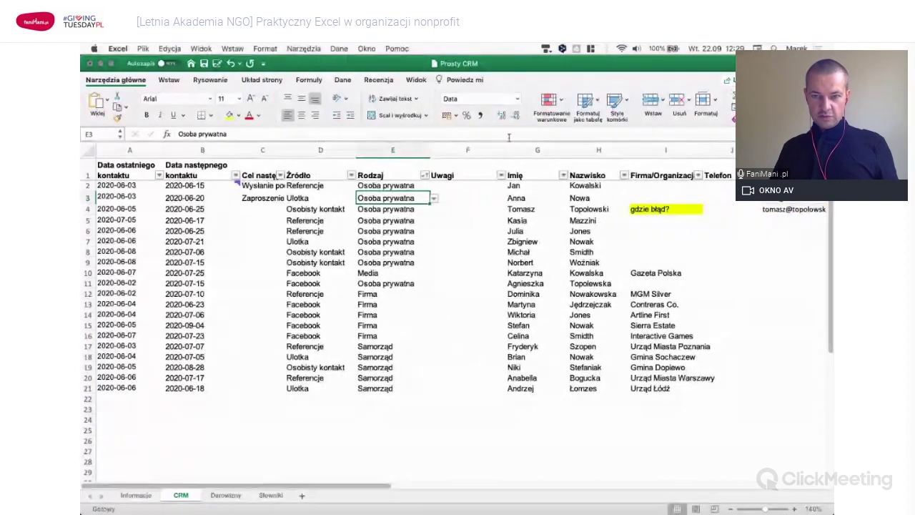
left_click_drag(506, 149, 453, 149)
left_click(442, 150)
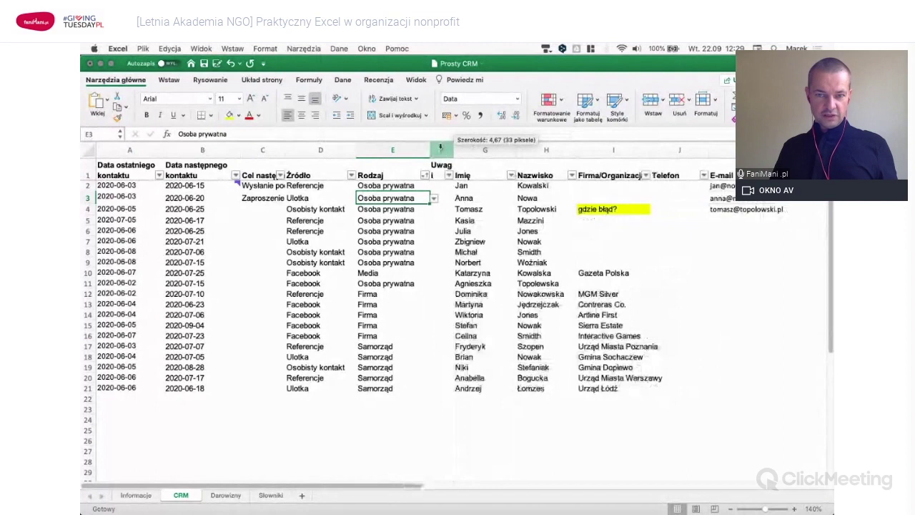
right_click(441, 149)
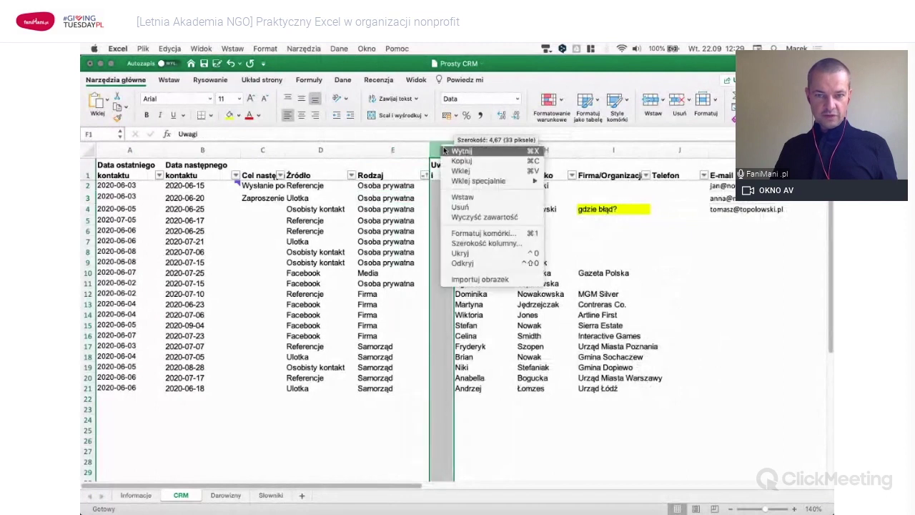
left_click(462, 255)
Delete the empty Telefon column so E-mail follows Firma/Organizacja.
left_click(444, 220)
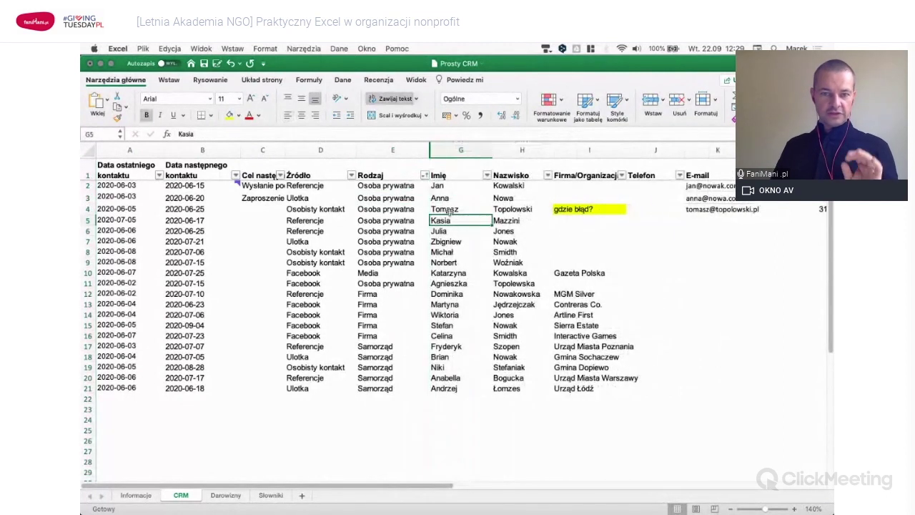
left_click(443, 262)
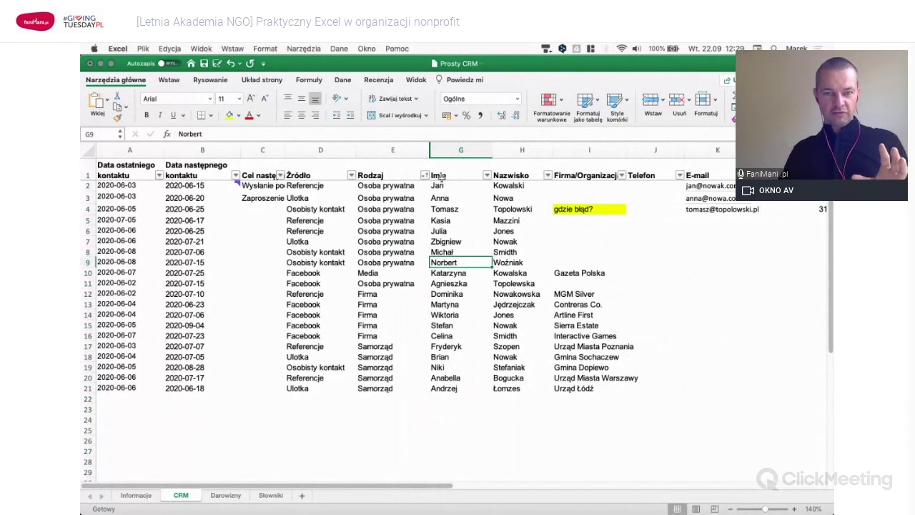
left_click(389, 220)
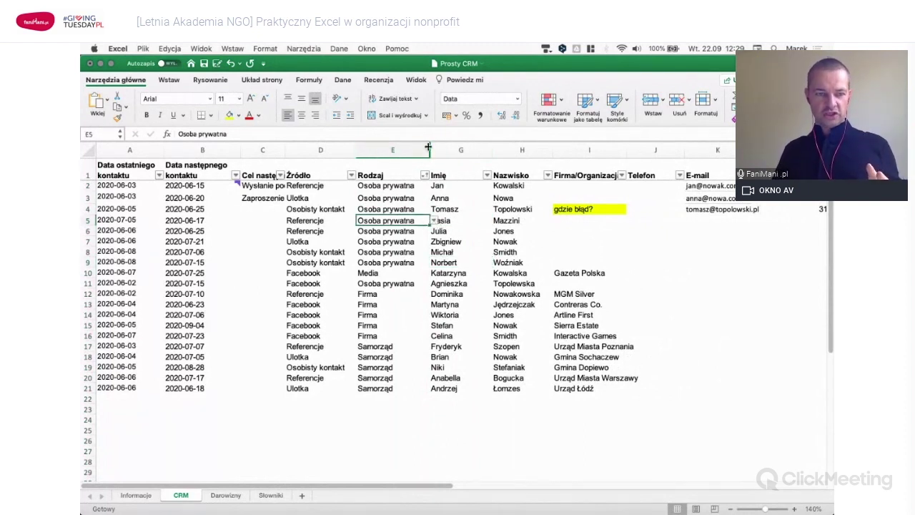
left_click(461, 314)
left_click(655, 315)
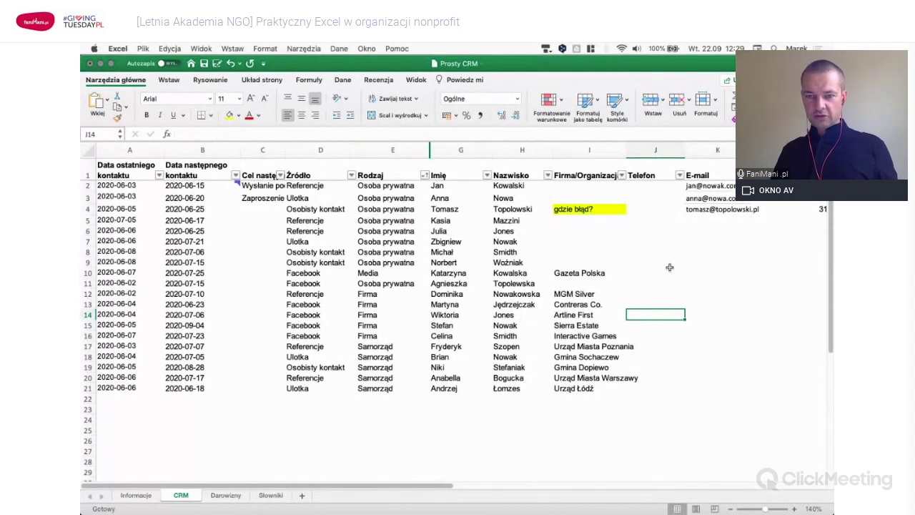
right_click(665, 150)
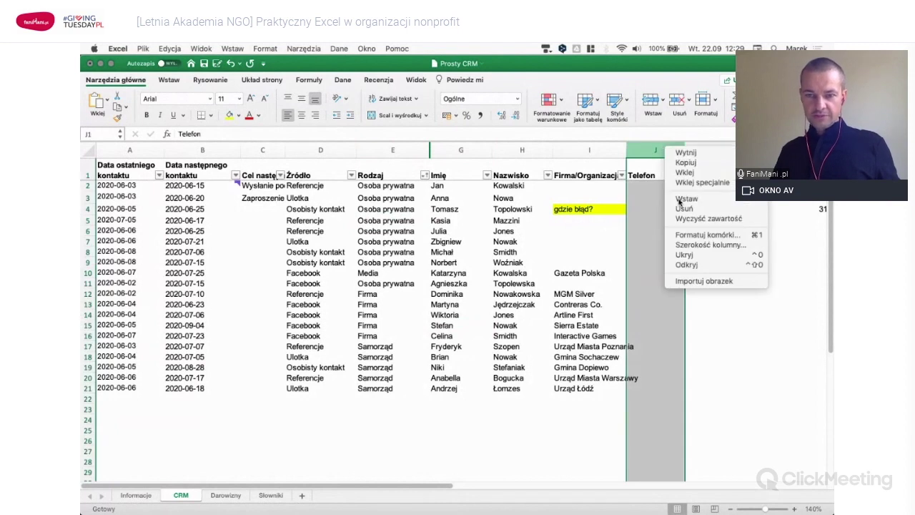
left_click(684, 208)
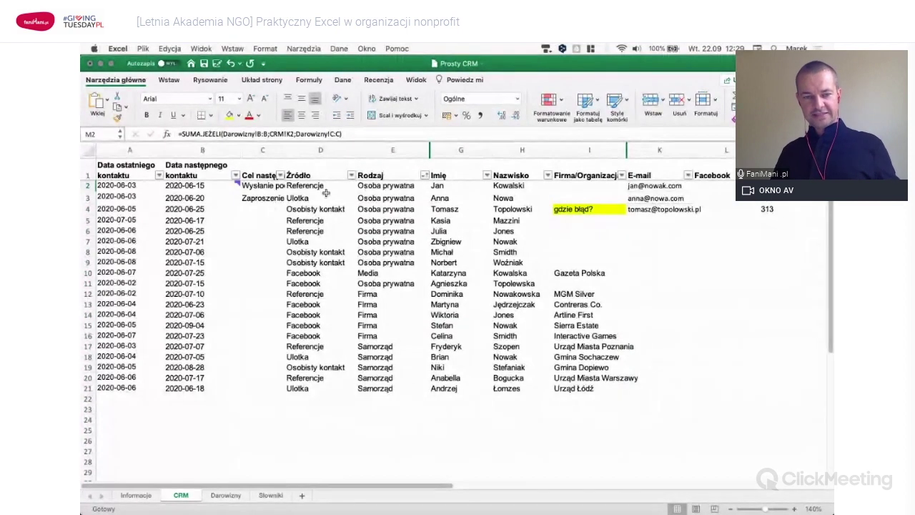
Look over the Źródło sources such as Referencje, Ulotka and Facebook.
left_click(320, 150)
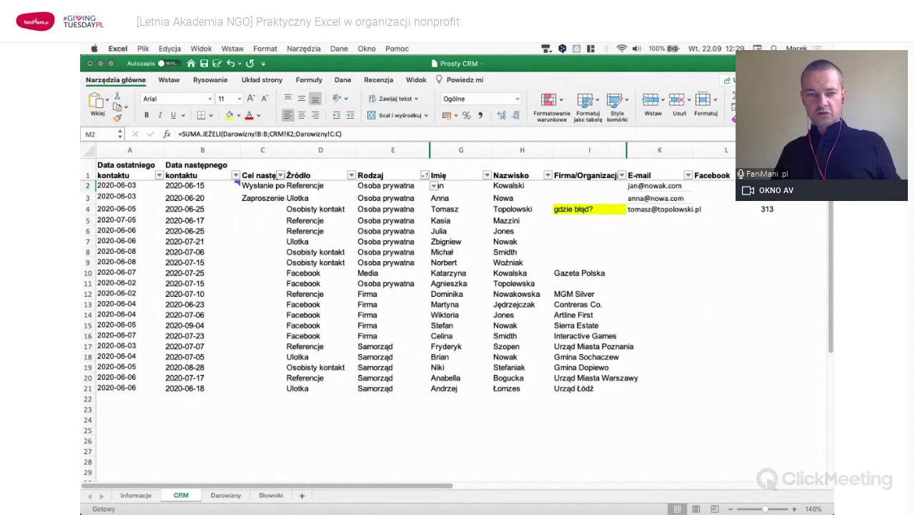
left_click(321, 187)
left_click(322, 198)
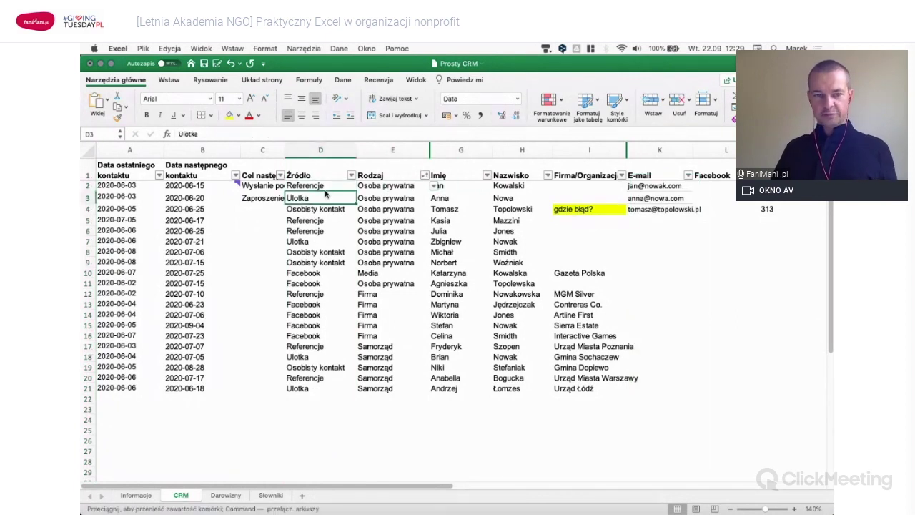
left_click(315, 274)
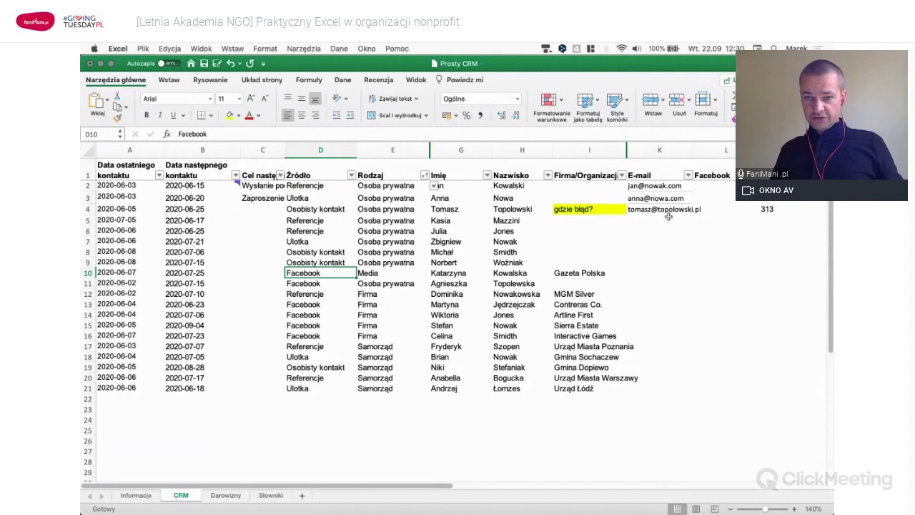
Add the closing parenthesis to the SUMA.JEŻELI formula in M2, then open the Darowizny sheet.
left_click(776, 186)
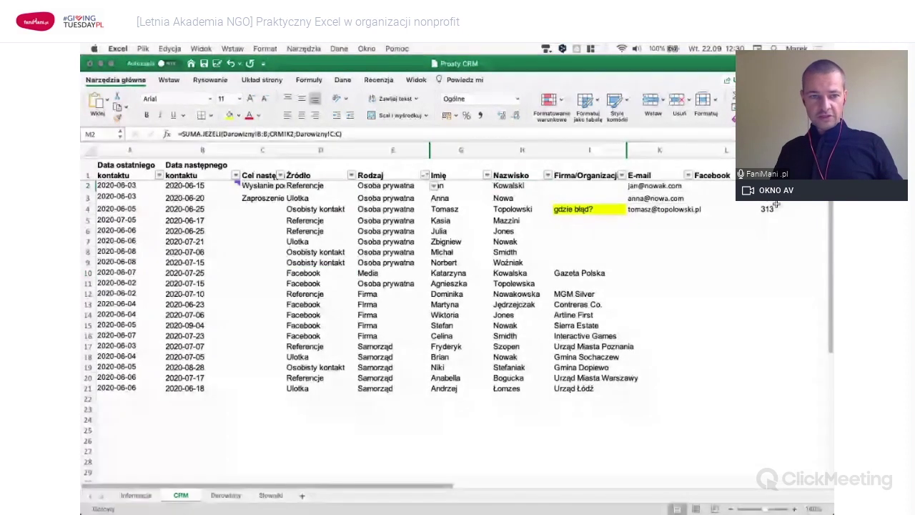
left_click(360, 133)
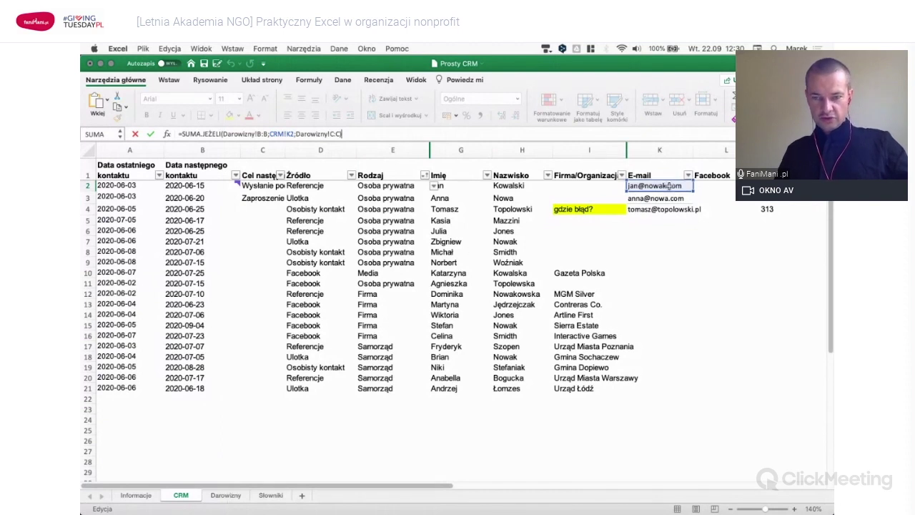
type(")")
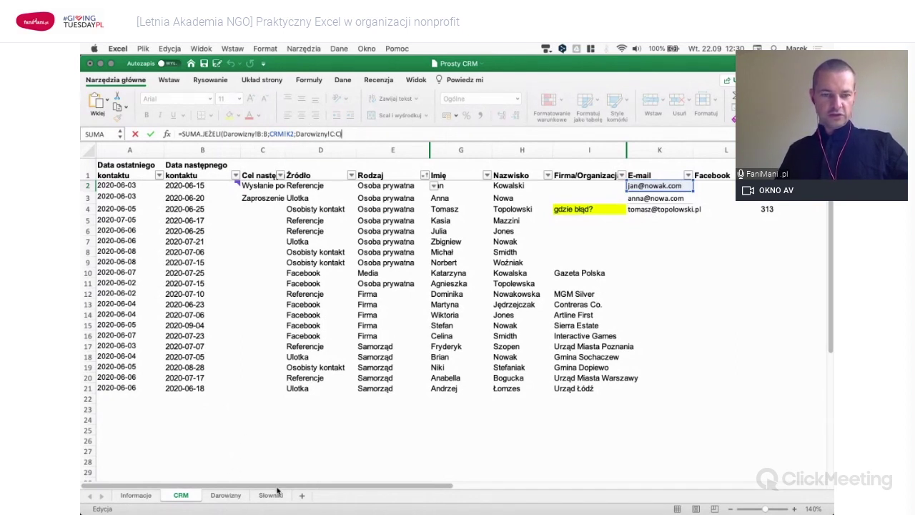
left_click(226, 494)
left_click(250, 183)
Test editing the donor e-mail in B4 against the CRM total, then restore the address.
key("Left")
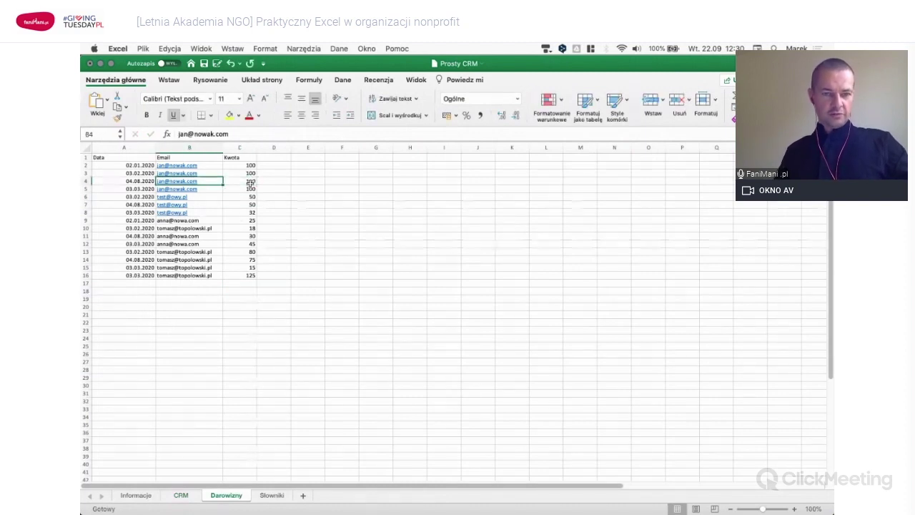
left_click(218, 133)
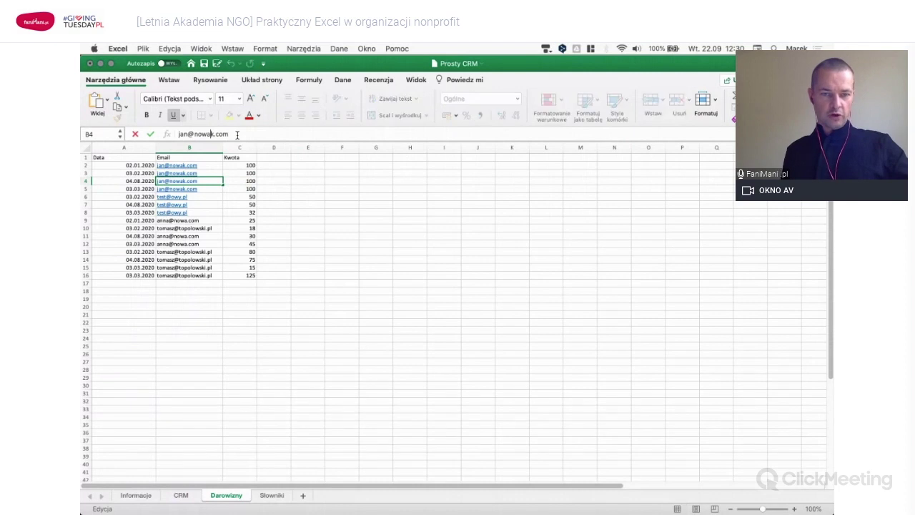
key("Return")
key("Up")
key("ctrl+Page_Up")
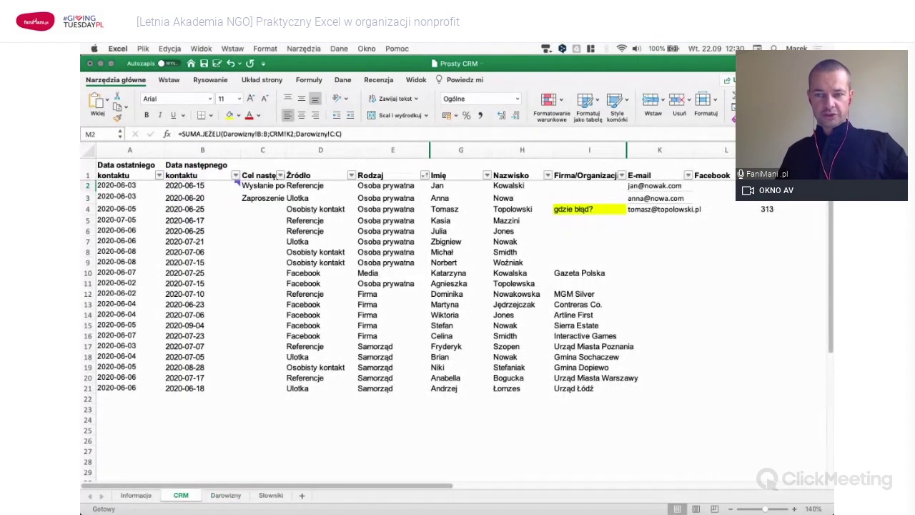
key("ctrl+Page_Down")
left_click(231, 134)
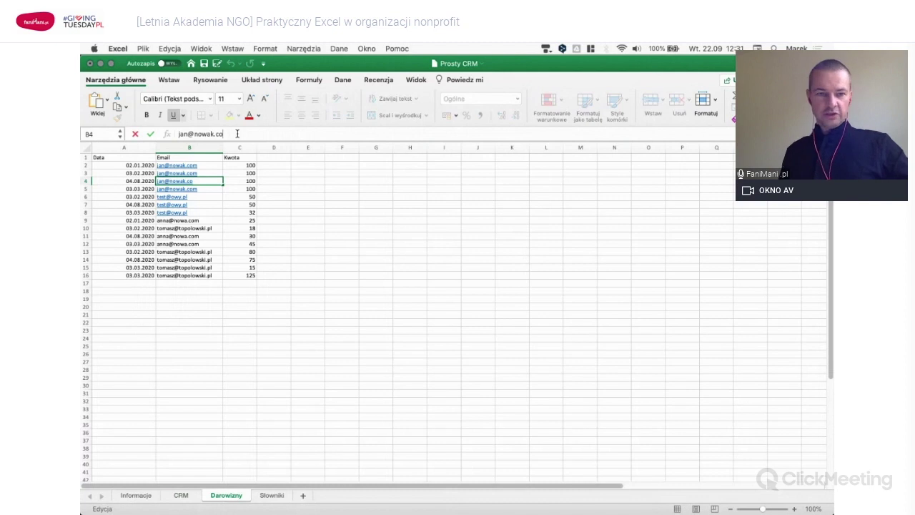
key("Return")
Select the Darowizny Email column, then the E-mail column K on the CRM sheet.
left_click(247, 188)
left_click(204, 157)
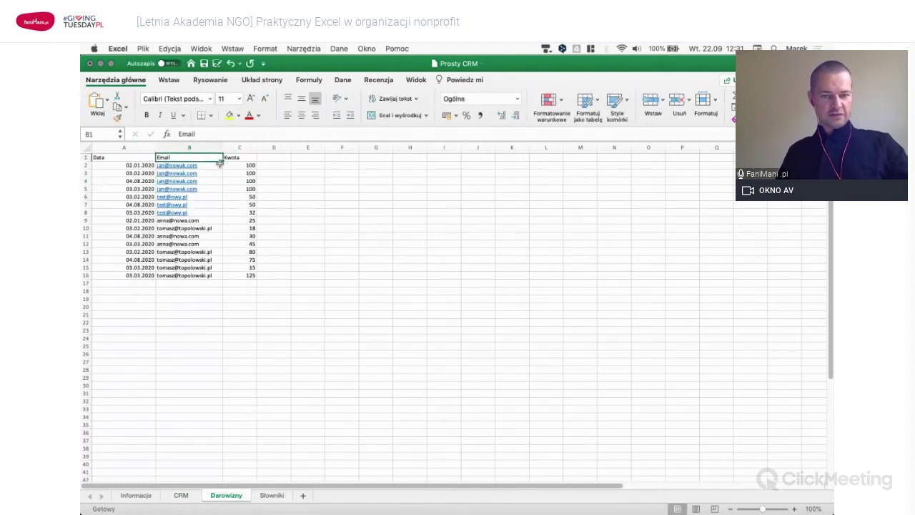
left_click(214, 275)
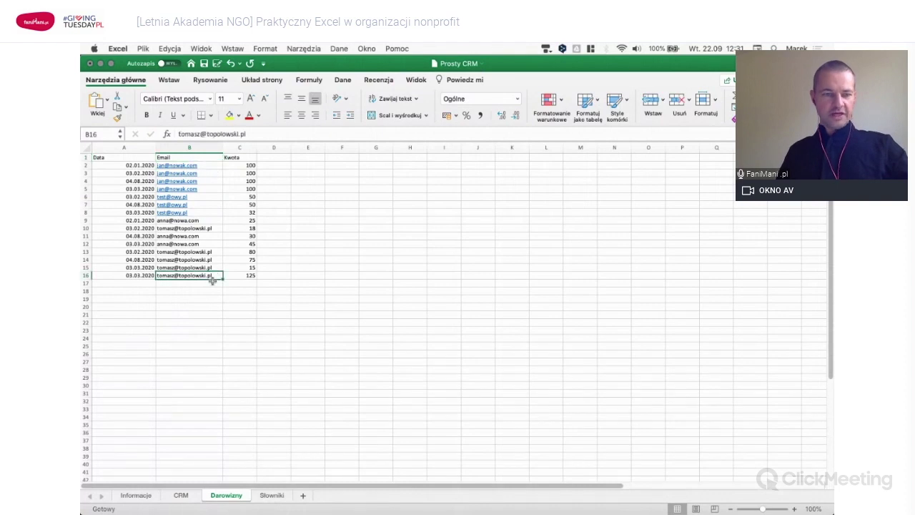
left_click(206, 148)
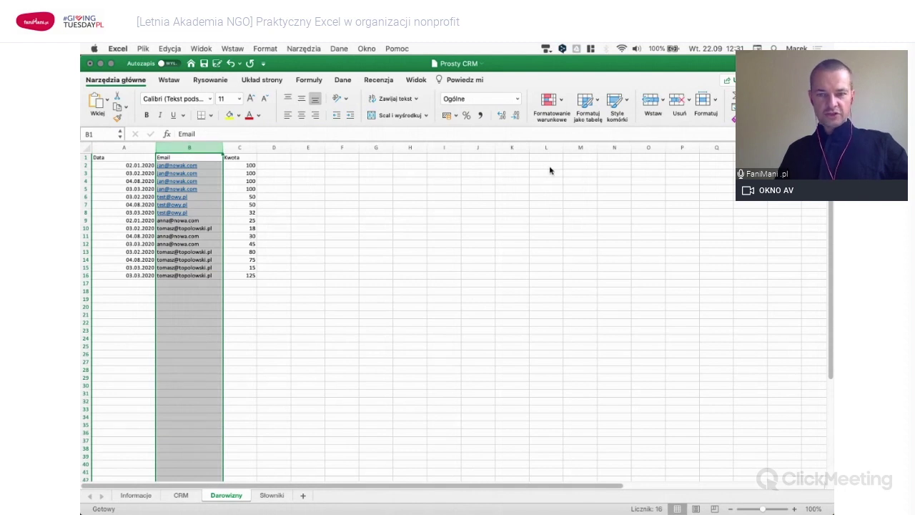
key("ctrl+Page_Up")
left_click(661, 151)
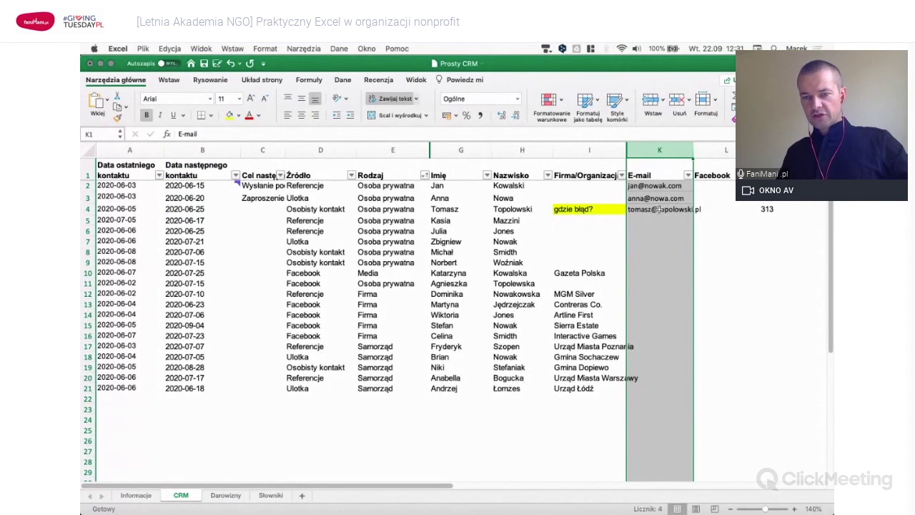
left_click(586, 210)
left_click(400, 220)
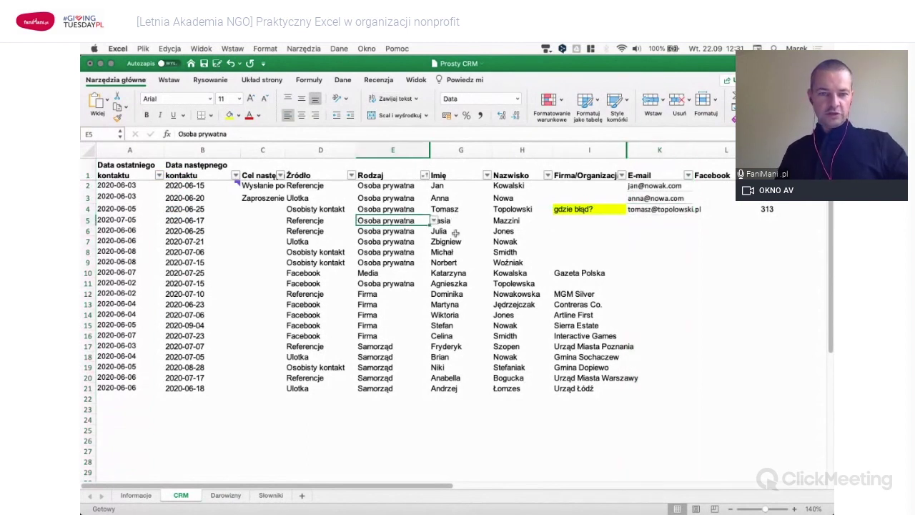
left_click(181, 232)
key("Left")
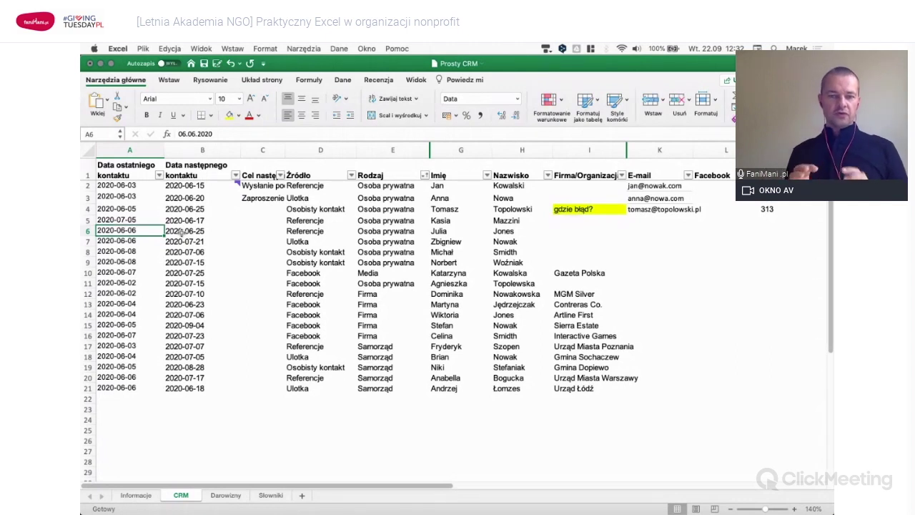
left_click(437, 231)
left_click(397, 231)
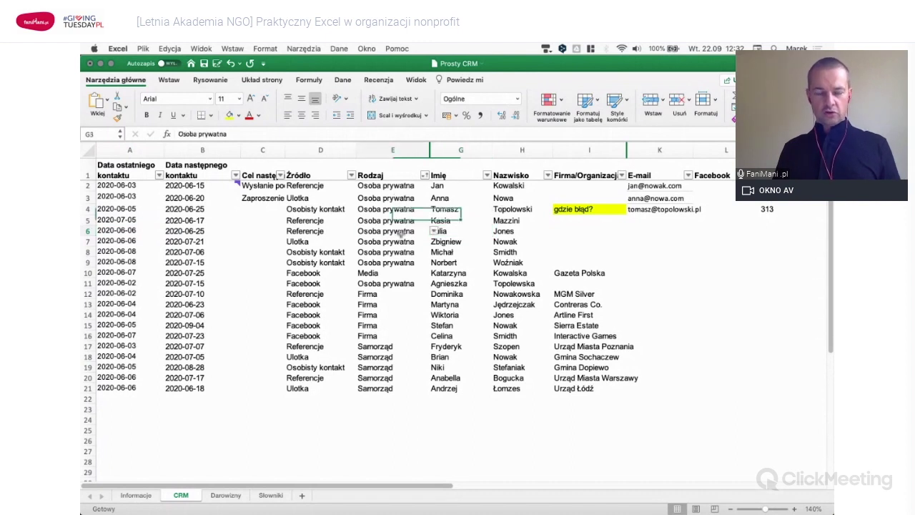
left_click(449, 242)
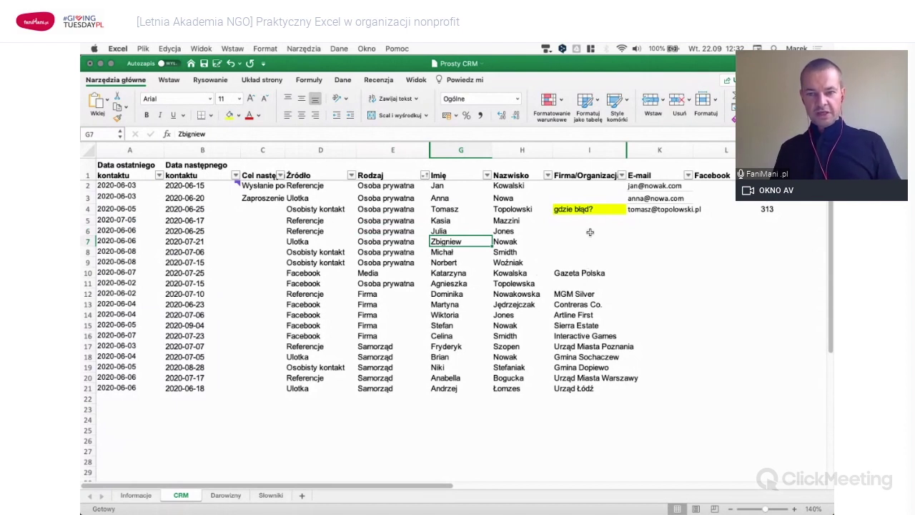
left_click(597, 210)
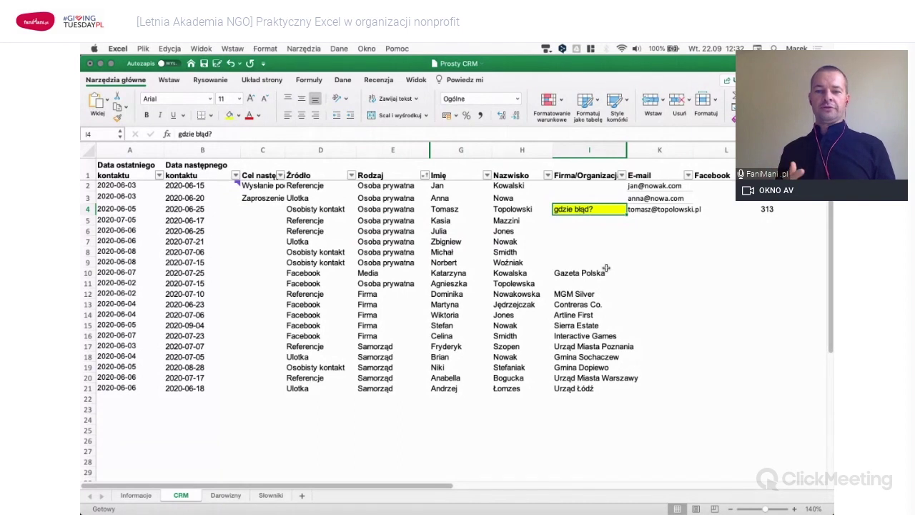
left_click(589, 231)
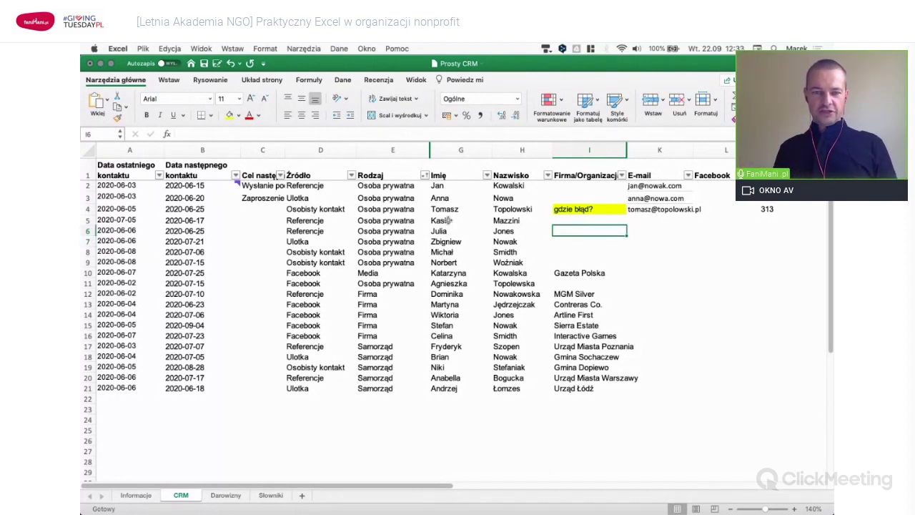
left_click(394, 219)
left_click(583, 222)
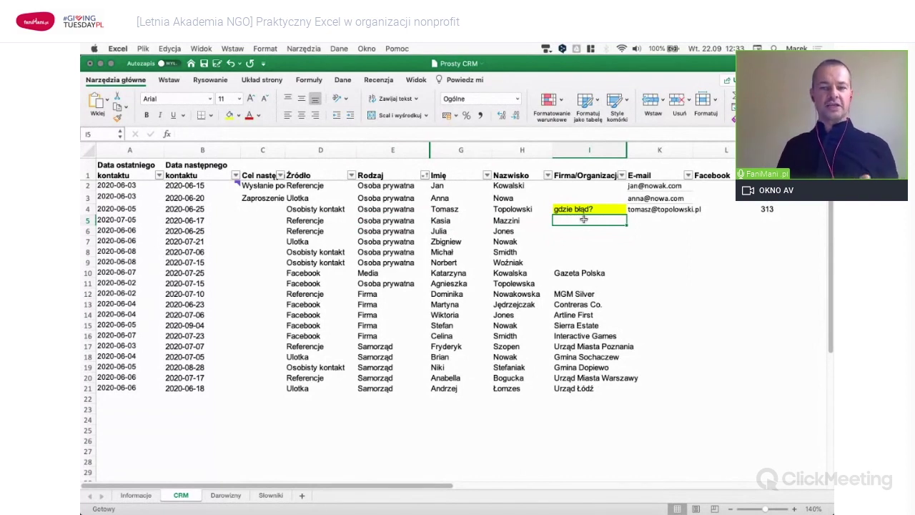
Enter 'osoba prywatna' in cell I5 of the CRM table.
type("osoba")
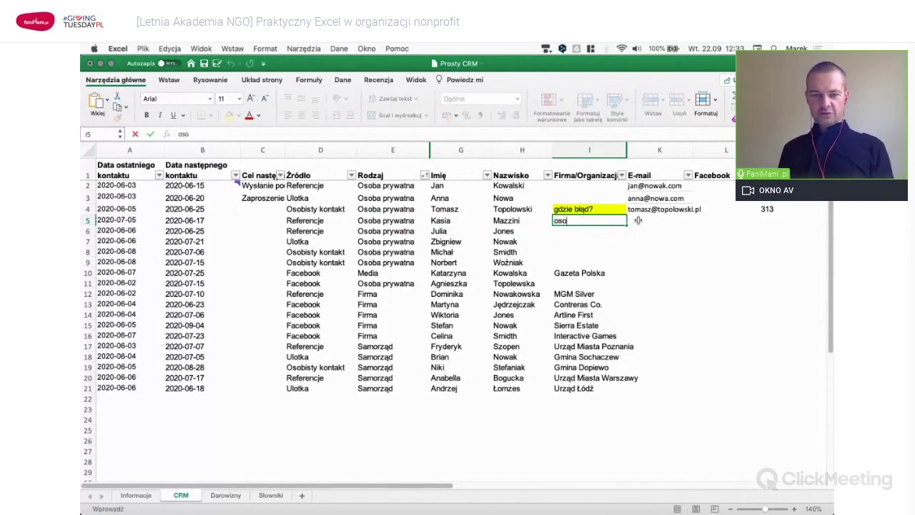
type(" prywatna")
key("ctrl+Return")
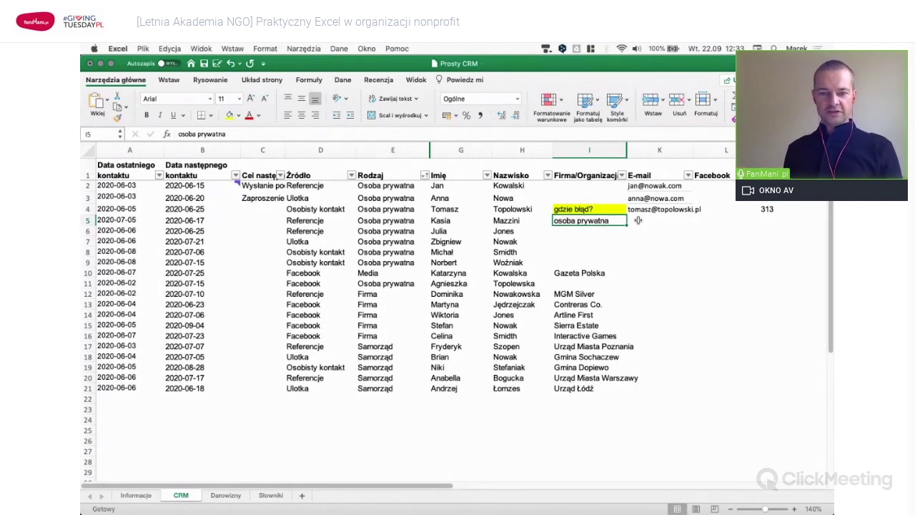
key("Return")
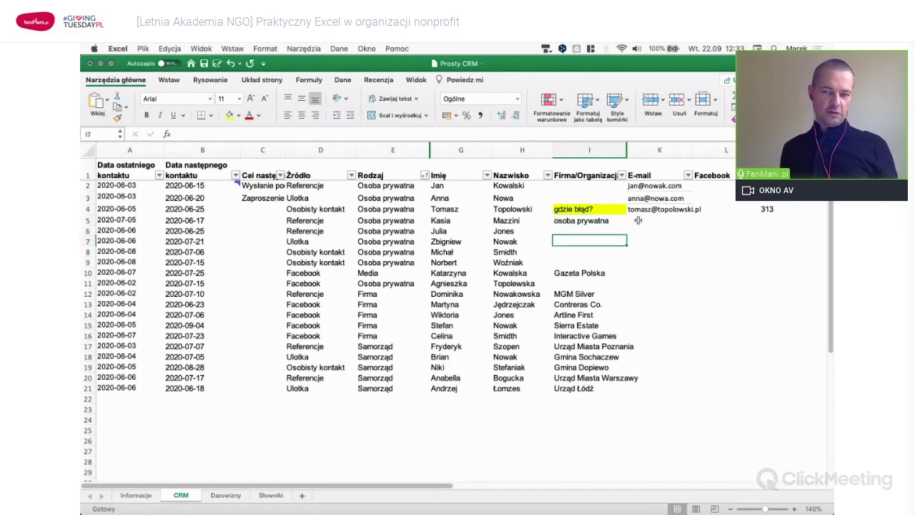
key("Up")
key("Left")
key("Right")
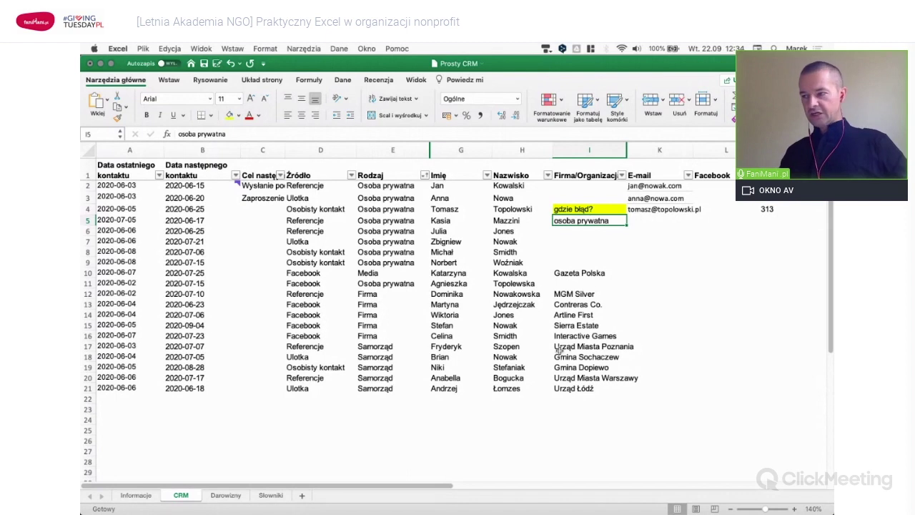
Review the Słowniki contact types: Osoba prywatna, Firma, Media and Samorząd.
left_click(271, 495)
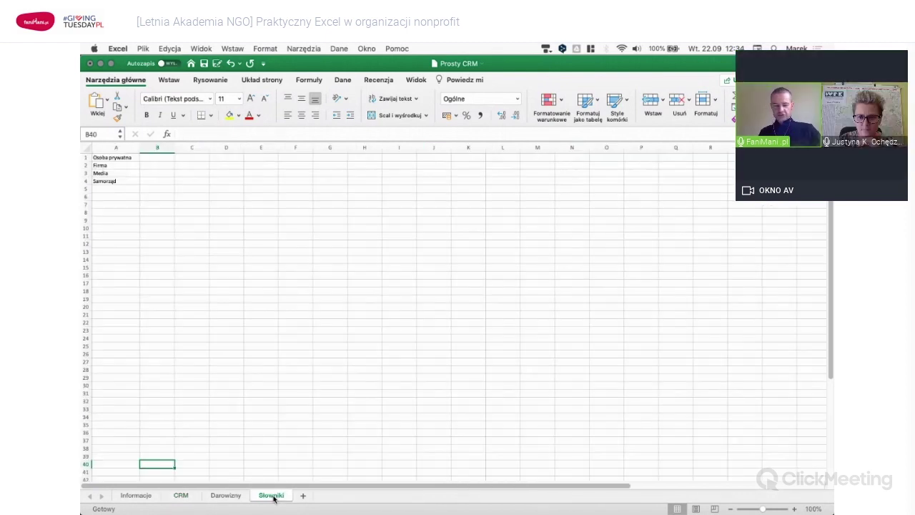
left_click(107, 158)
left_click(108, 179)
left_click(112, 159)
left_click(112, 165)
left_click(109, 174)
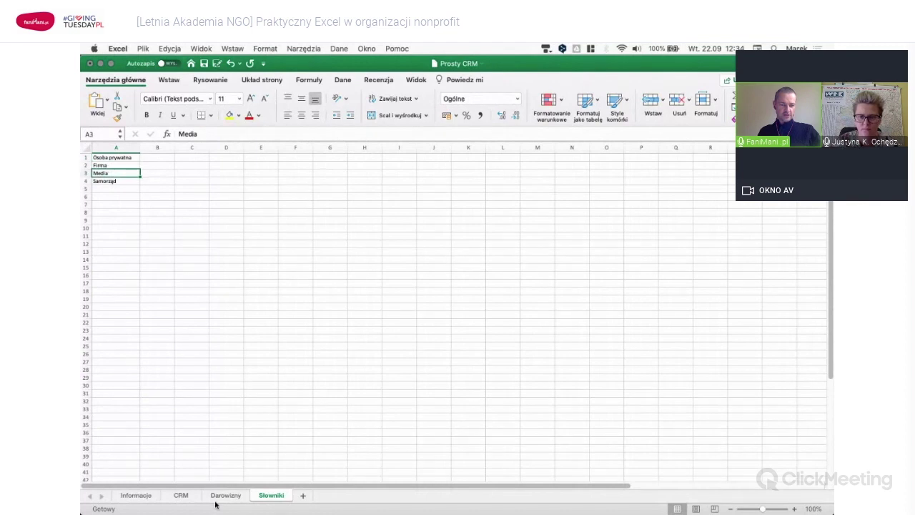
left_click(181, 495)
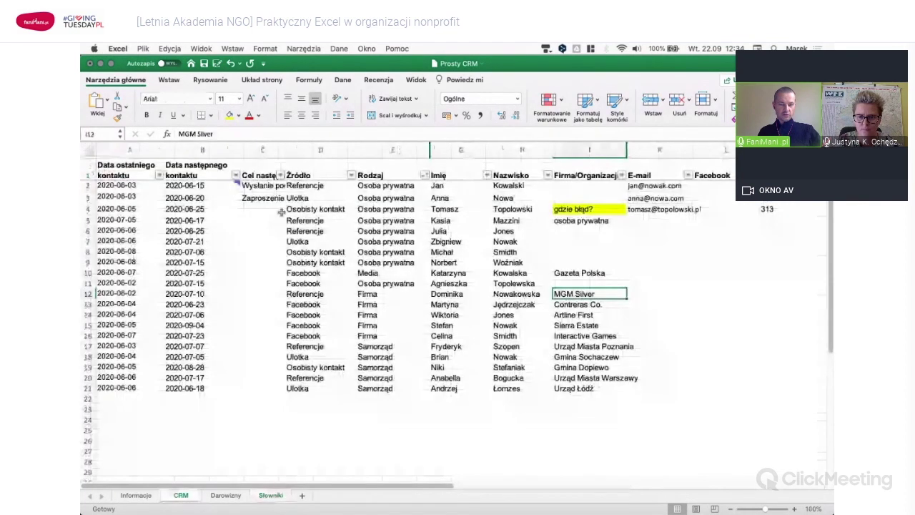
Set the Rodzaj contact type in E11 to Firma from the dropdown.
left_click(392, 209)
left_click(418, 220)
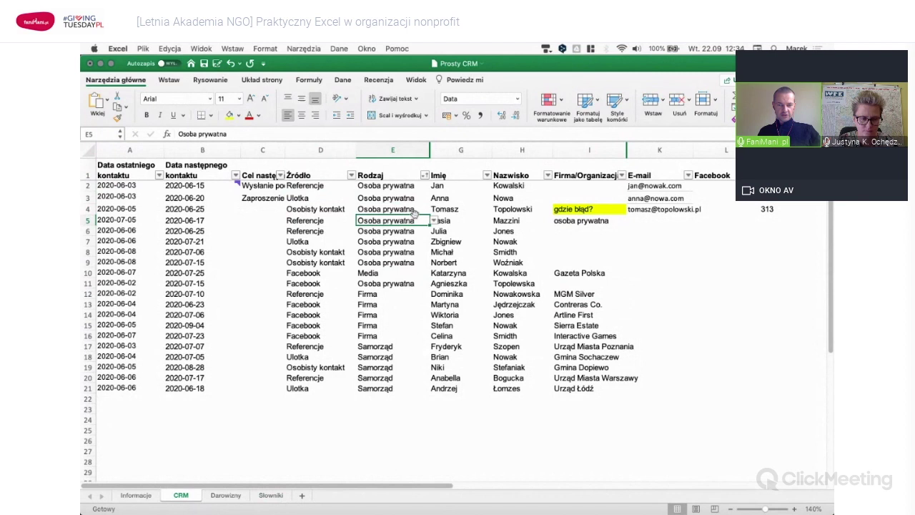
left_click(426, 263)
left_click(405, 286)
left_click(434, 283)
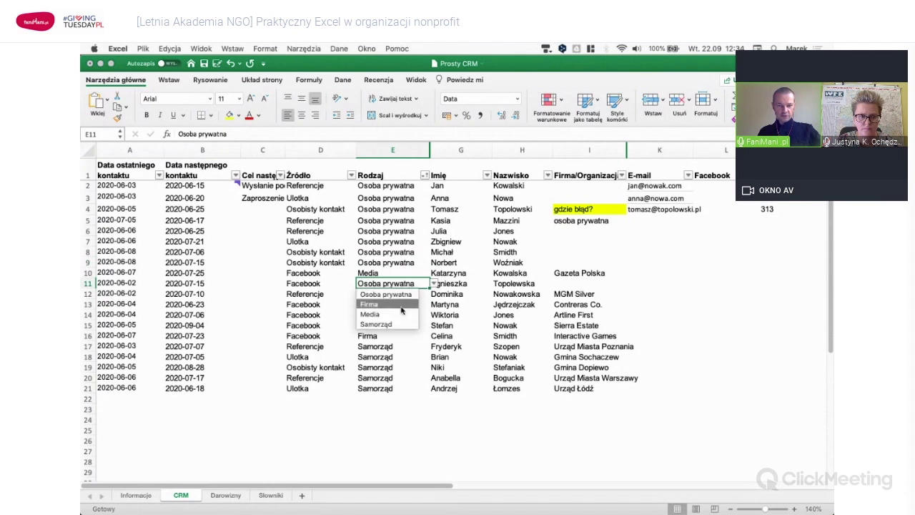
left_click(402, 305)
Set E13 to Media and E16 to Samorząd from the Rodzaj dropdown.
left_click(404, 294)
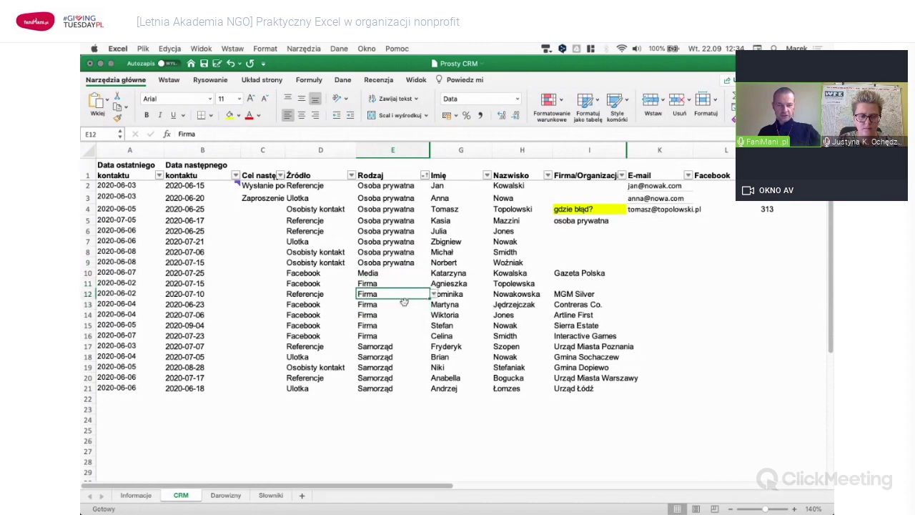
left_click(403, 304)
left_click(434, 304)
left_click(368, 329)
left_click(397, 332)
left_click(433, 335)
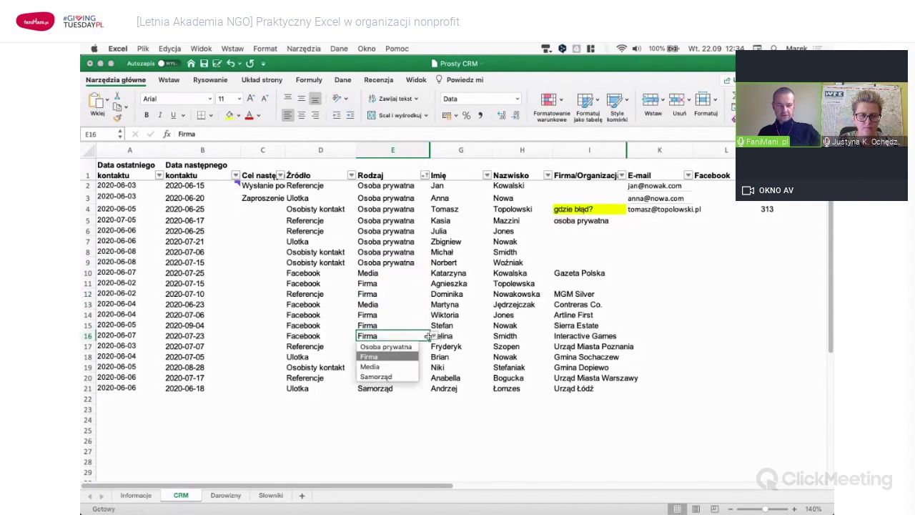
left_click(377, 378)
left_click(401, 304)
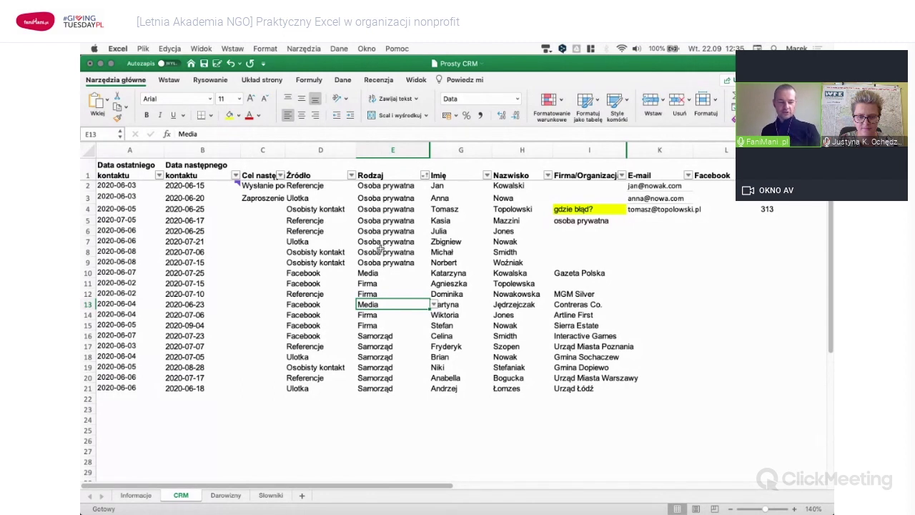
left_click(400, 231)
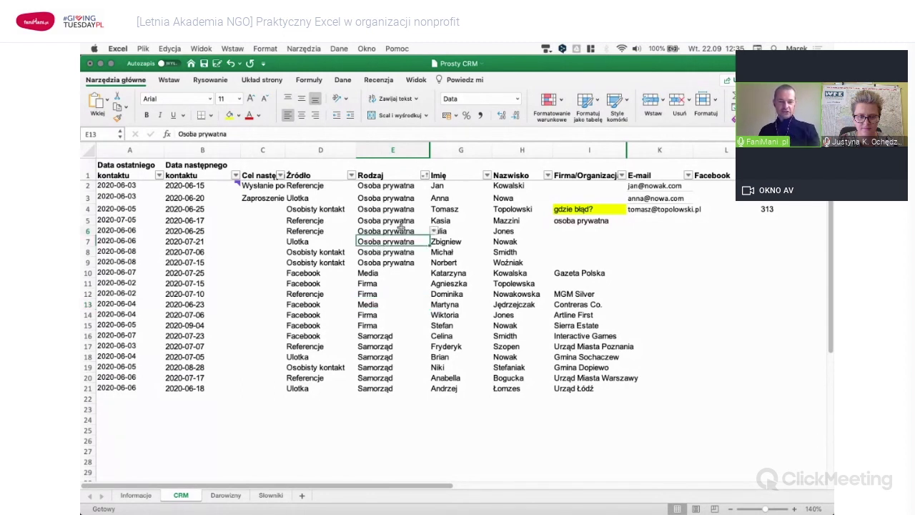
key("super+Tab")
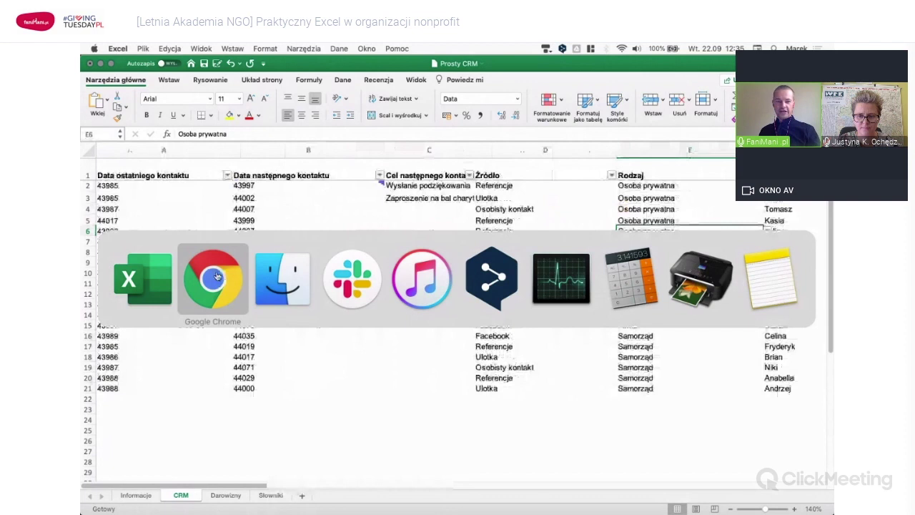
Enter 100 in cell E5 of the tips sheet.
left_click(155, 221)
left_click(155, 204)
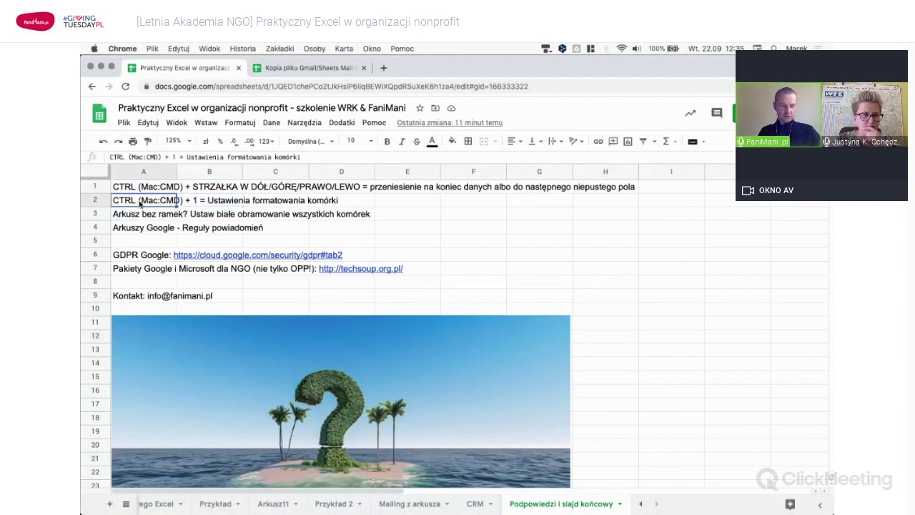
left_click(392, 245)
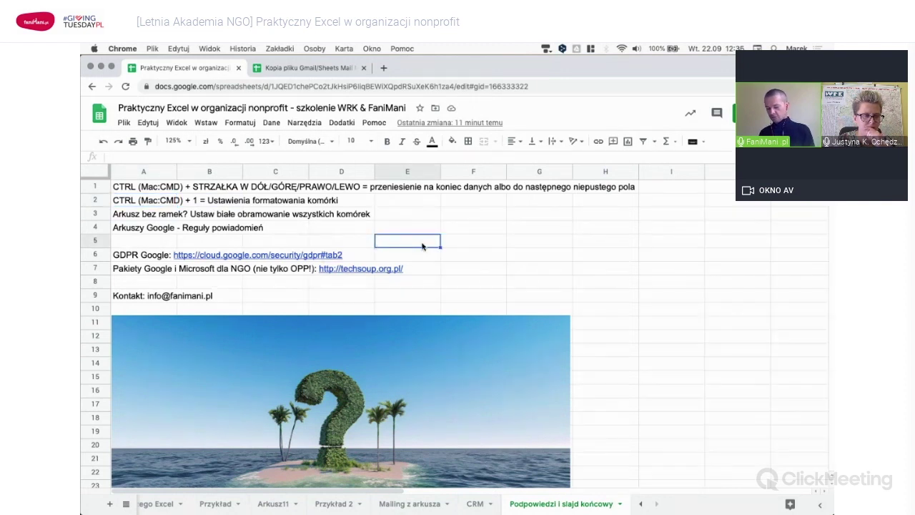
type("100")
key("Return")
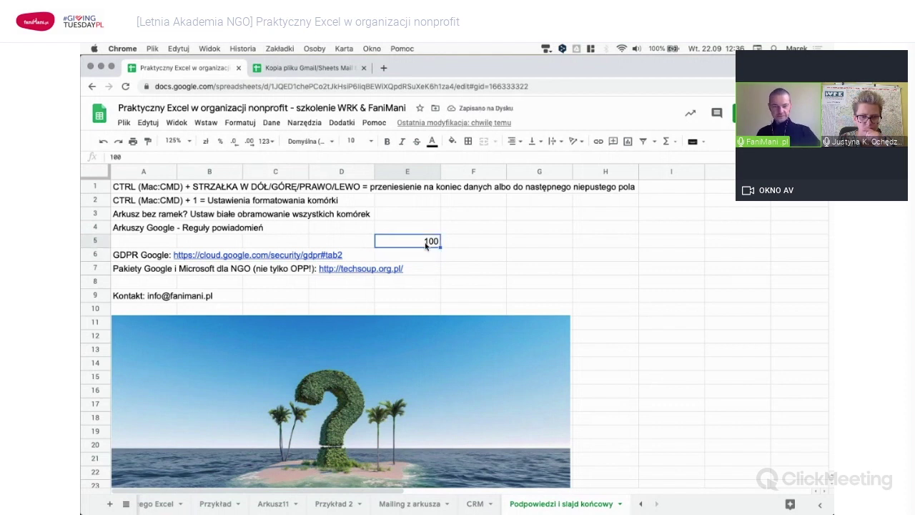
Apply the Date number format to E5 so it shows 1900-04-09.
left_click(246, 123)
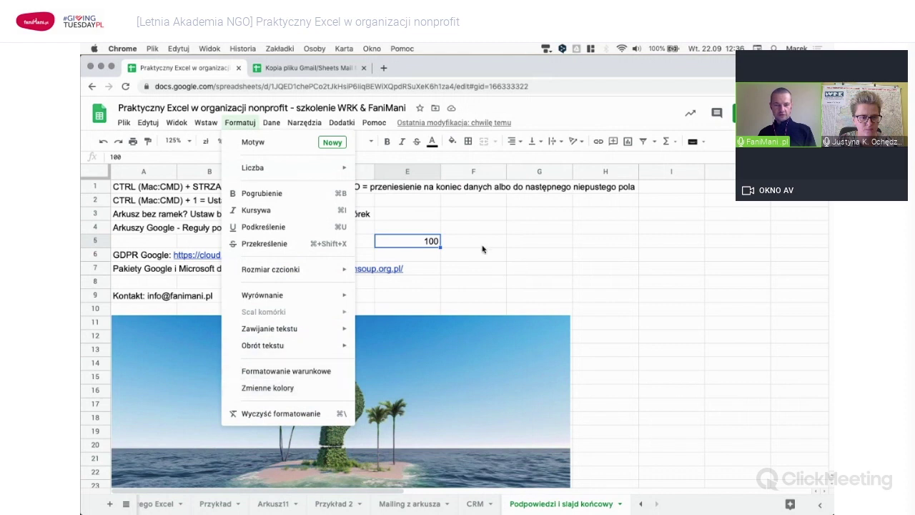
left_click(434, 243)
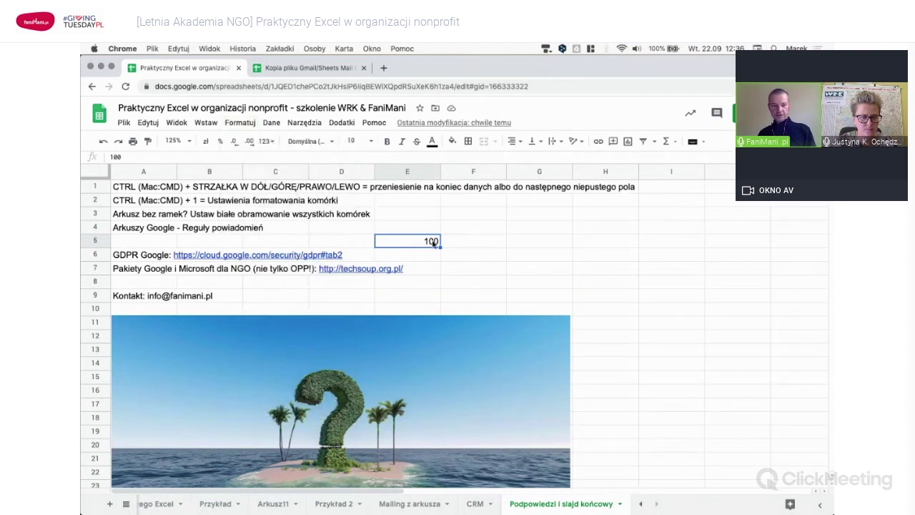
mouse_move(433, 243)
left_mouse_down()
mouse_move(470, 243)
mouse_move(420, 244)
left_mouse_up()
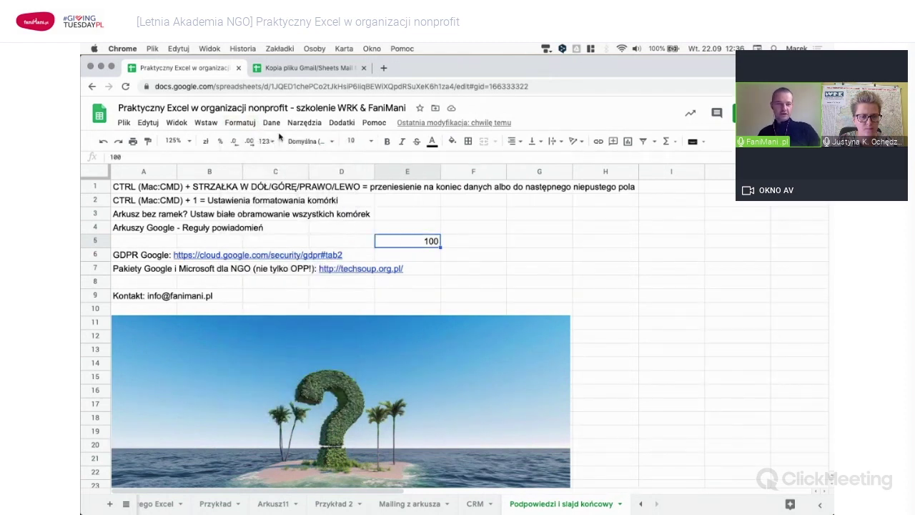
left_click(242, 123)
mouse_move(297, 172)
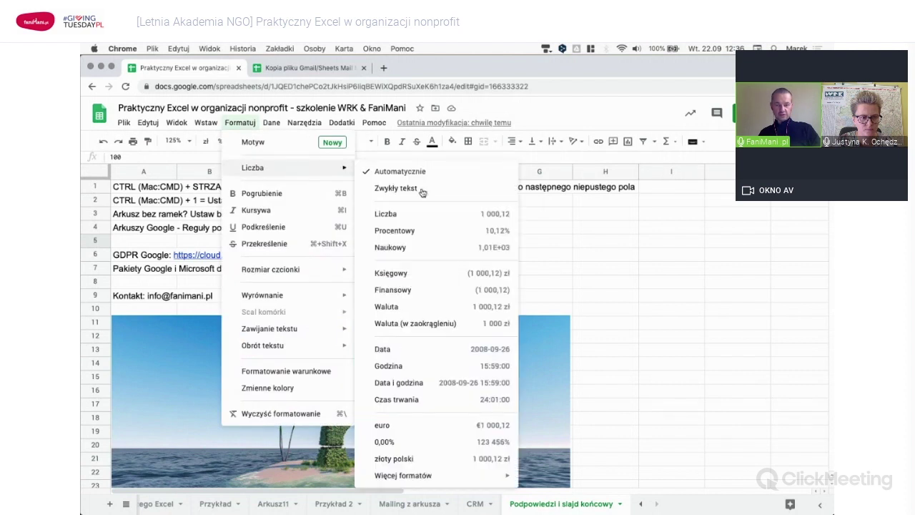
left_click(428, 356)
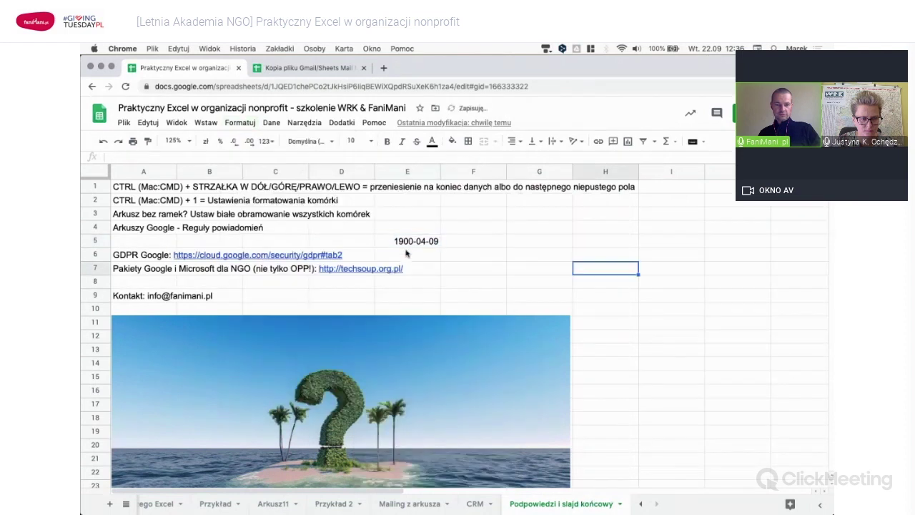
key("Up")
key("Up")
key("Left")
key("Left")
key("Left")
left_click(453, 246)
left_click(416, 245)
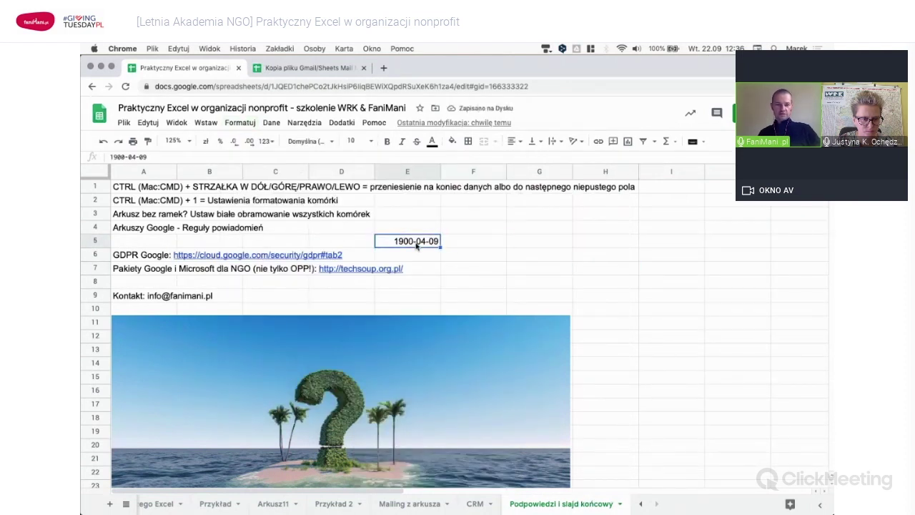
Look over the borderless-sheet and notification-rules tips in A3 and A4.
left_click(161, 213)
left_click(240, 226)
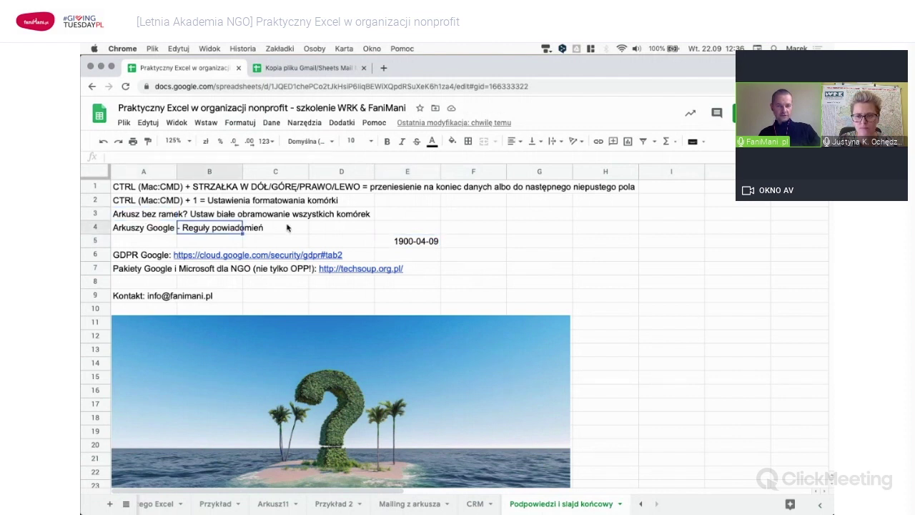
left_click(396, 240)
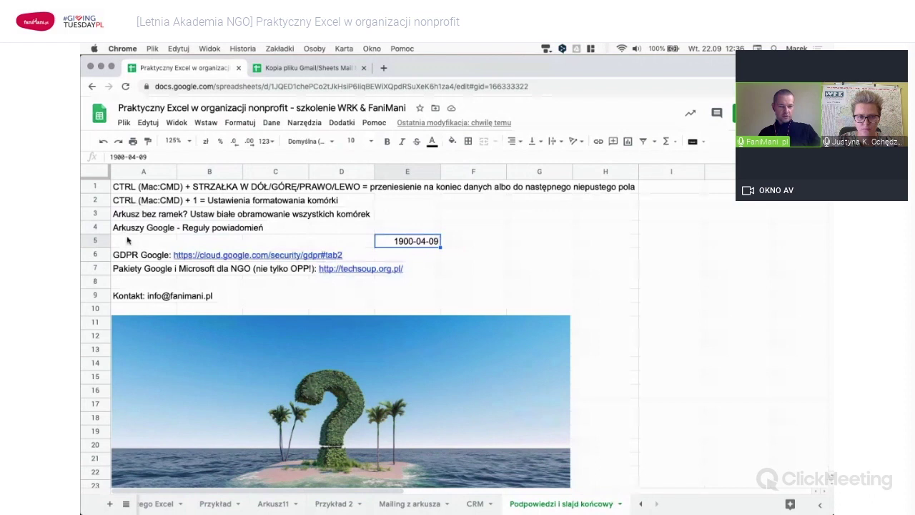
left_click(244, 217)
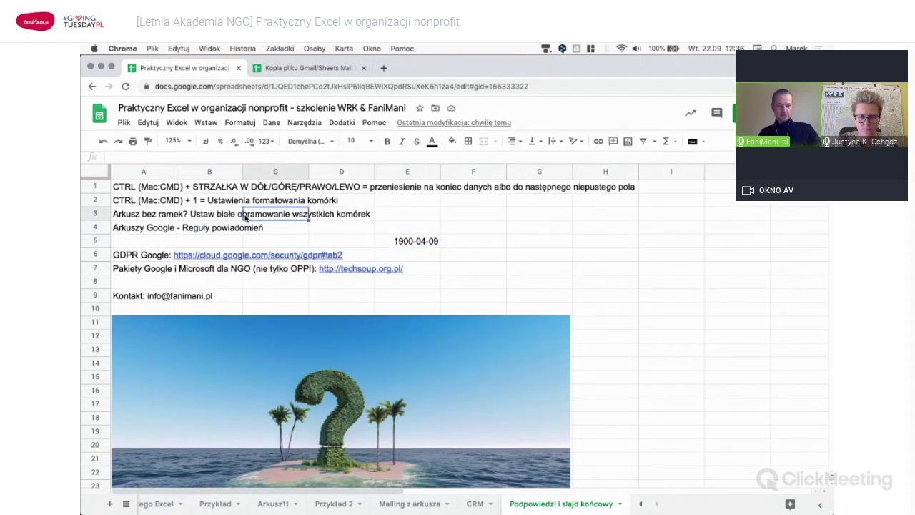
left_click(198, 219)
left_click(133, 218)
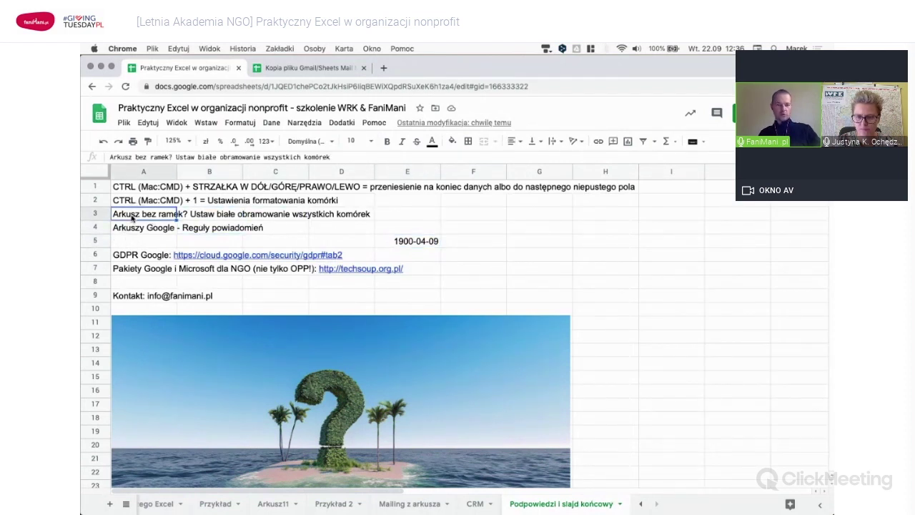
Give G4:H8 white borders on all sides to hide its gridlines.
left_click_drag(526, 226, 636, 287)
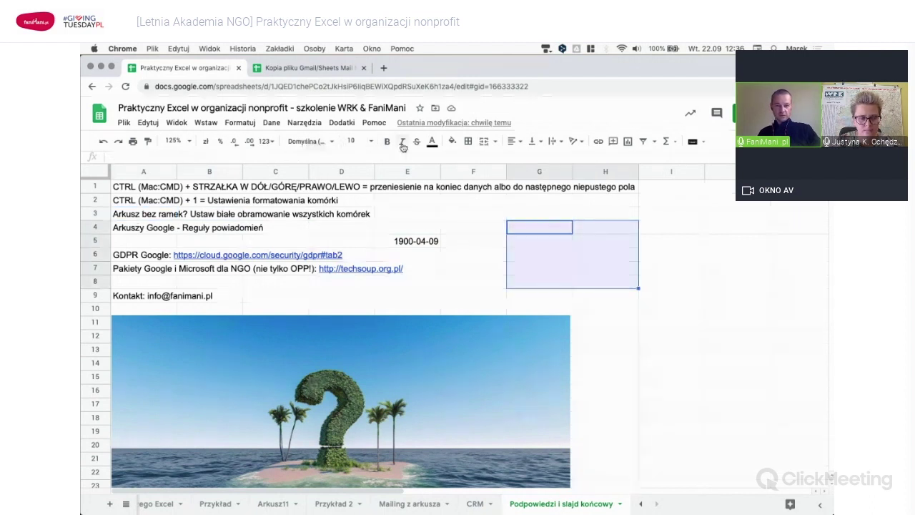
left_click(468, 140)
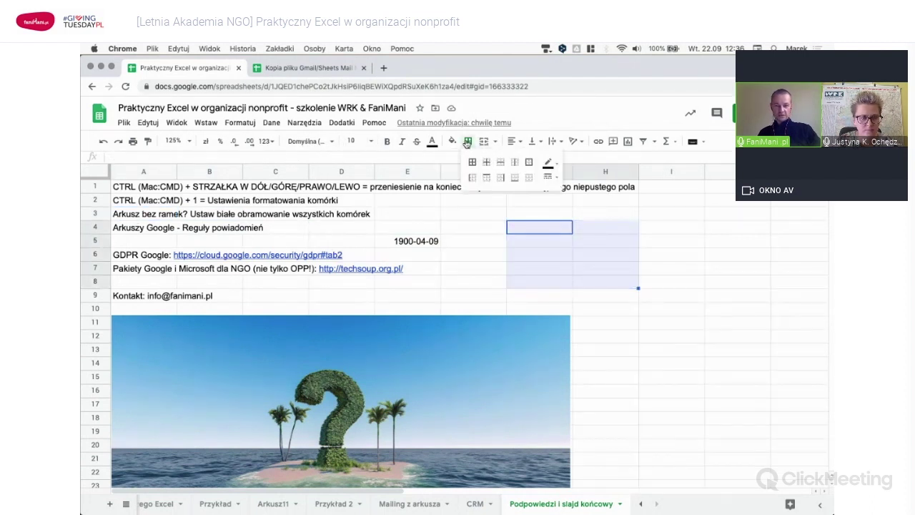
left_click(549, 163)
left_click(658, 200)
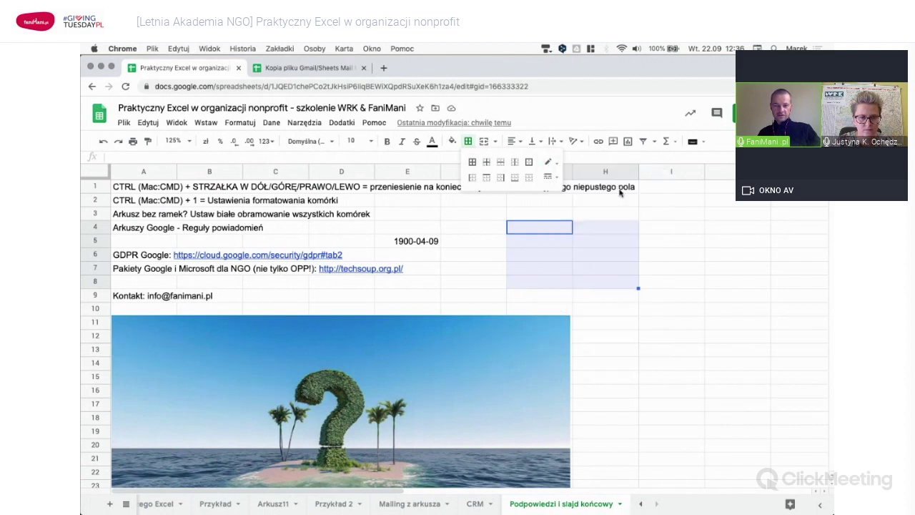
left_click(472, 163)
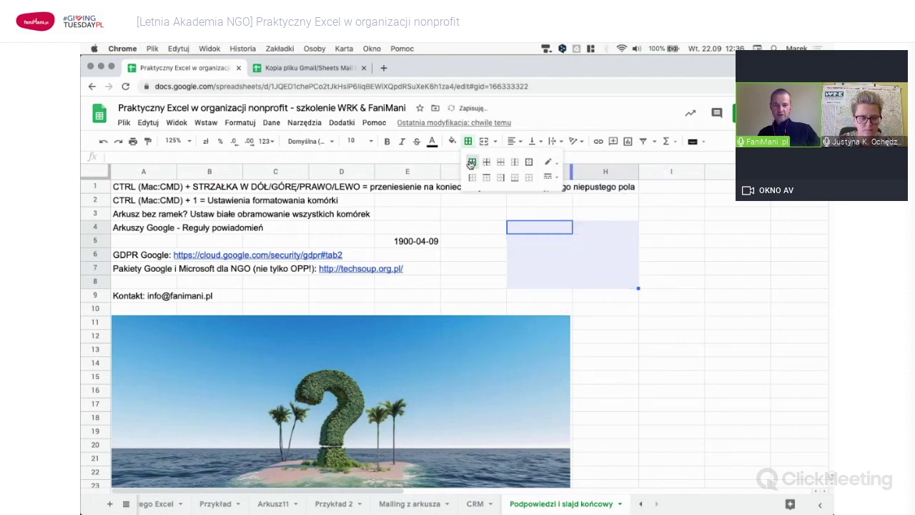
left_click(570, 260)
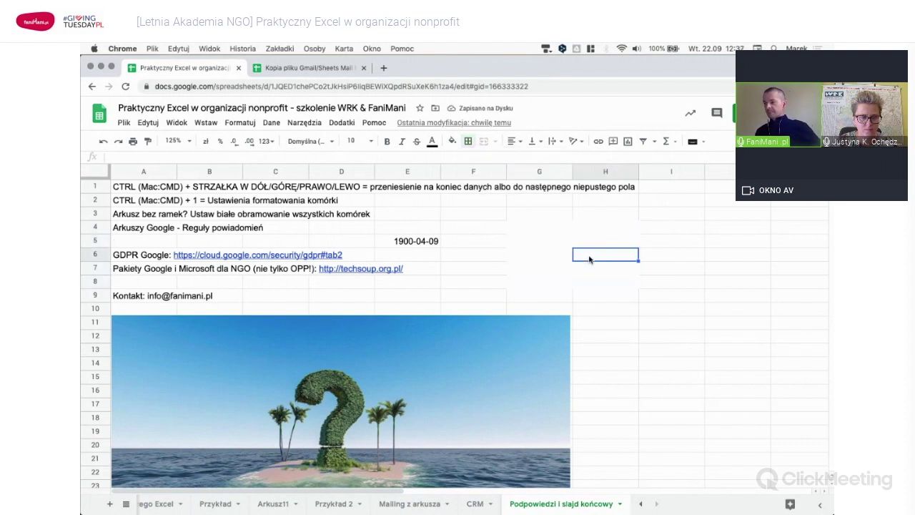
left_click(147, 227)
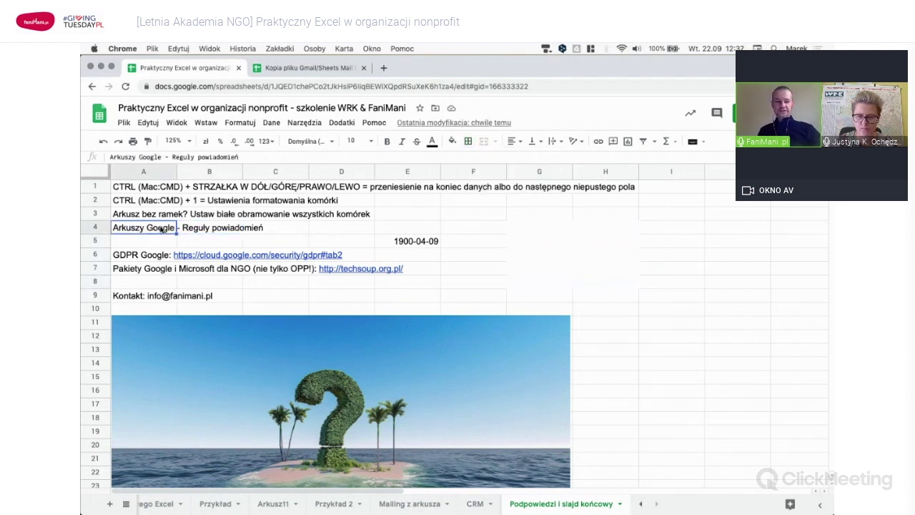
left_click(305, 123)
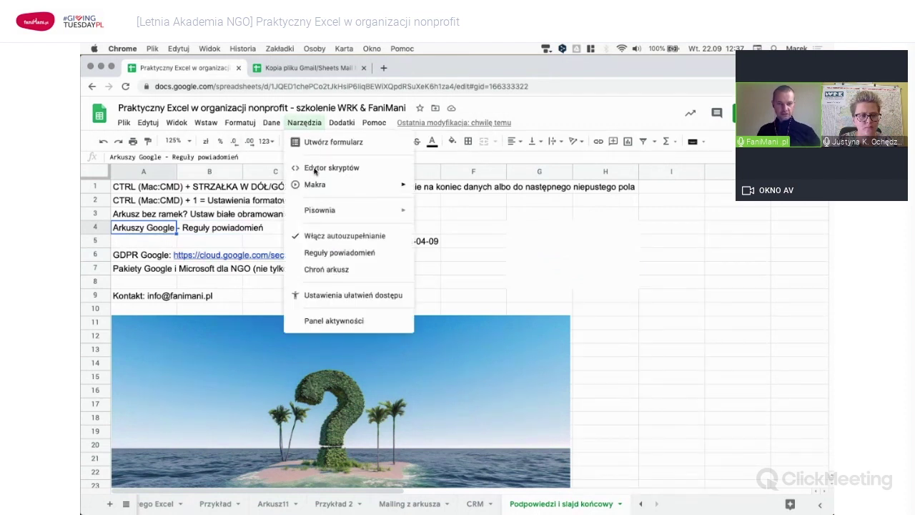
left_click(449, 264)
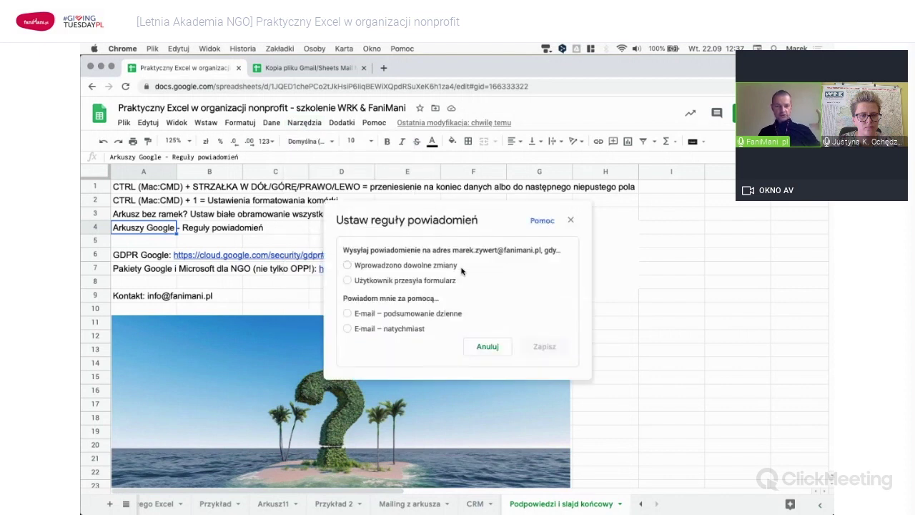
left_click(348, 265)
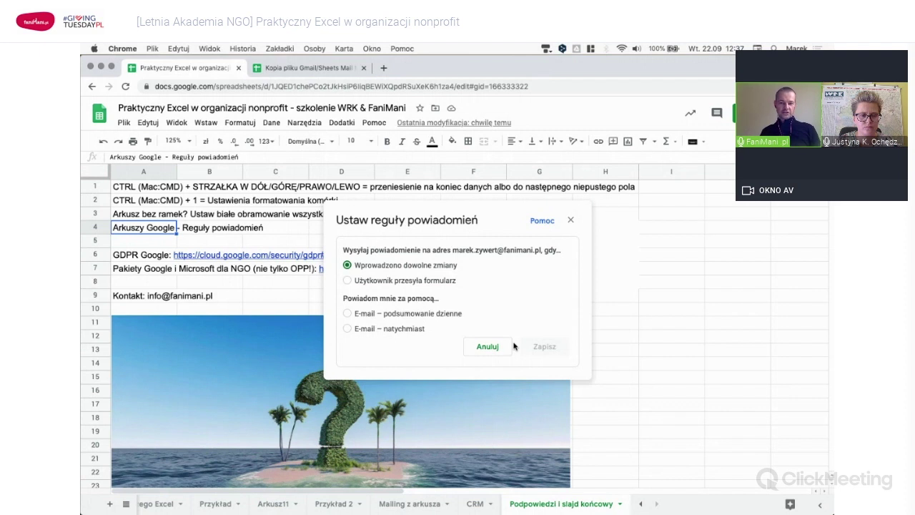
left_click(487, 348)
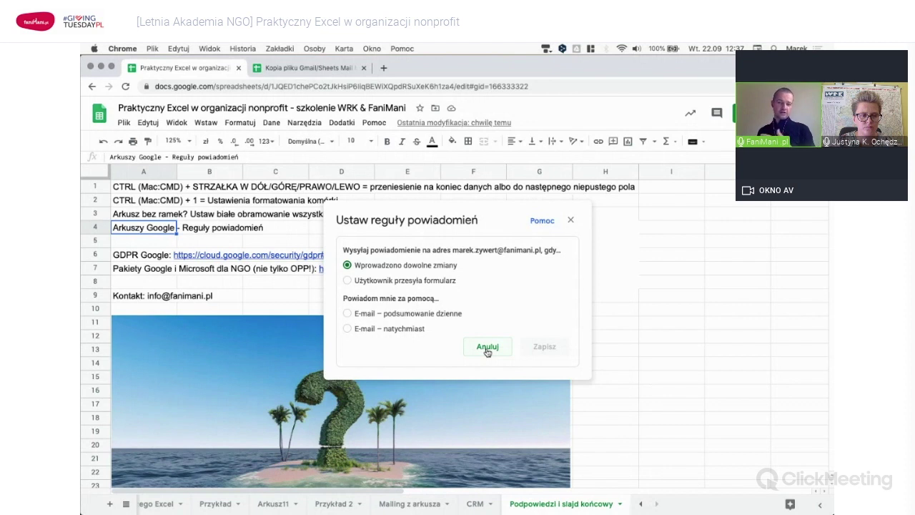
left_click(485, 351)
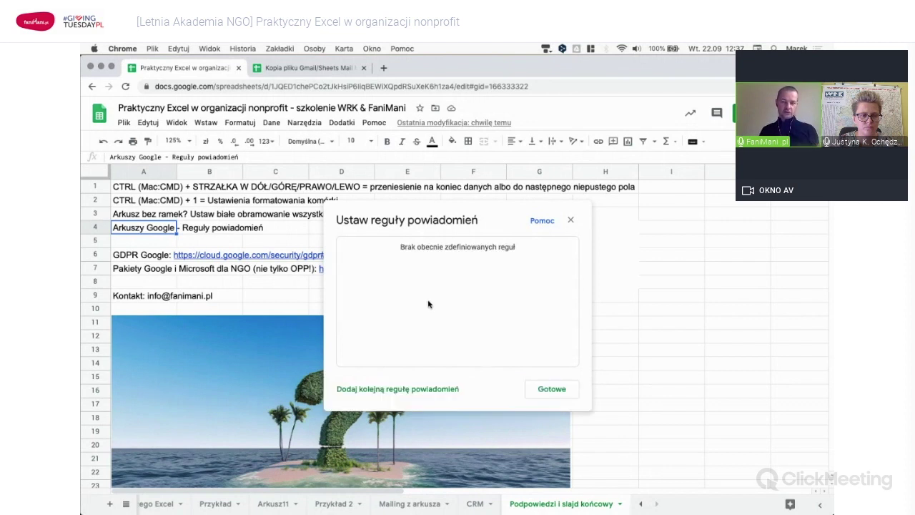
left_click(552, 389)
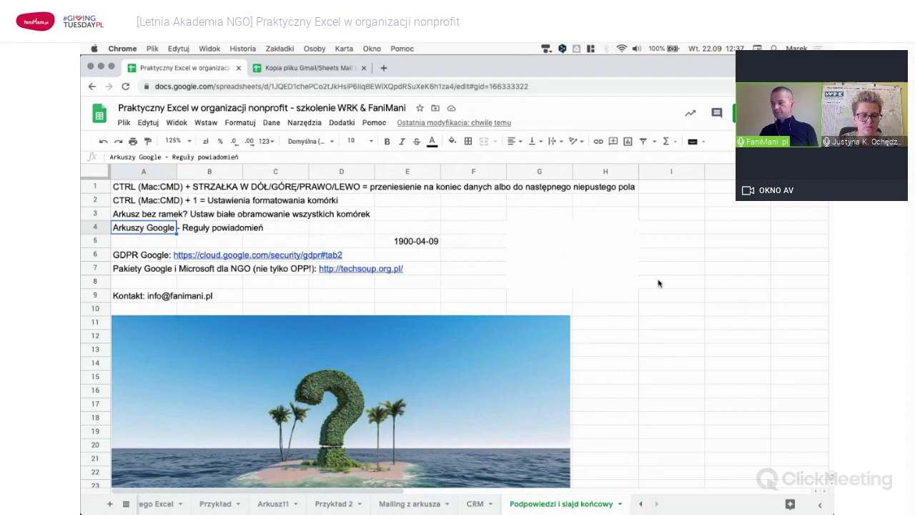
left_click(407, 241)
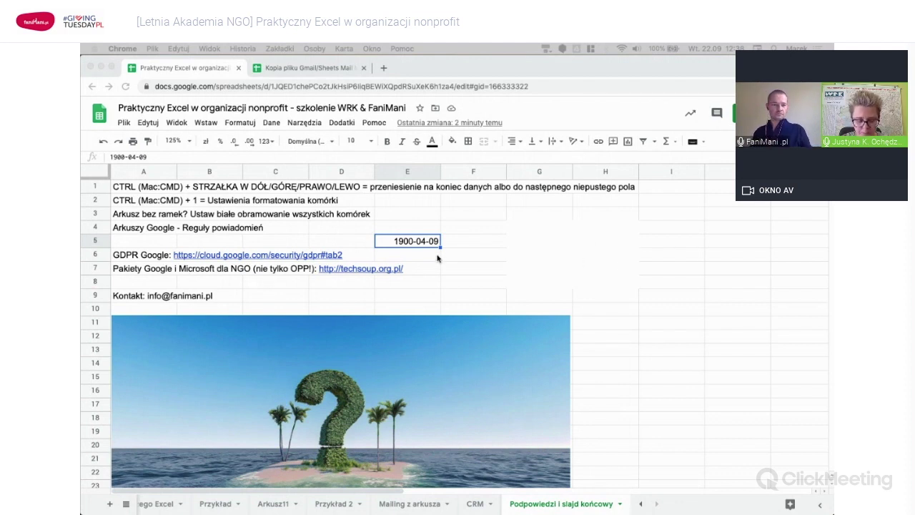
left_click(341, 245)
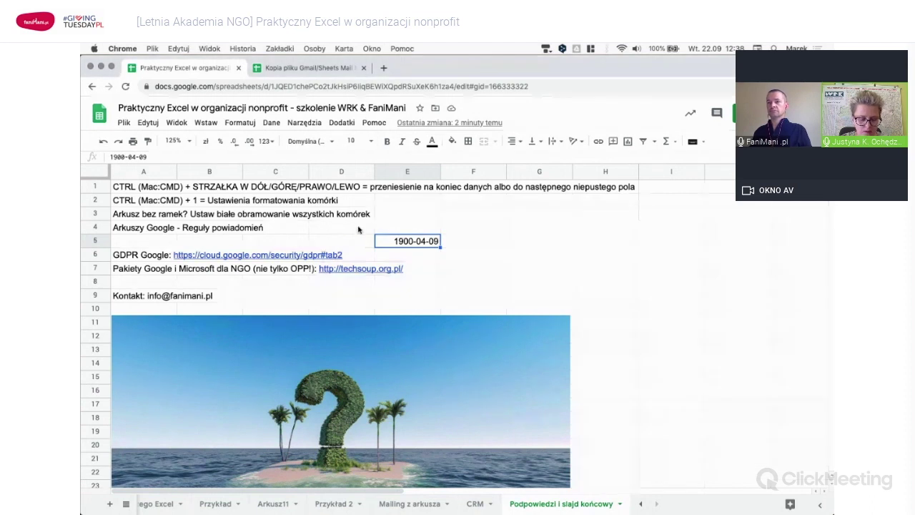